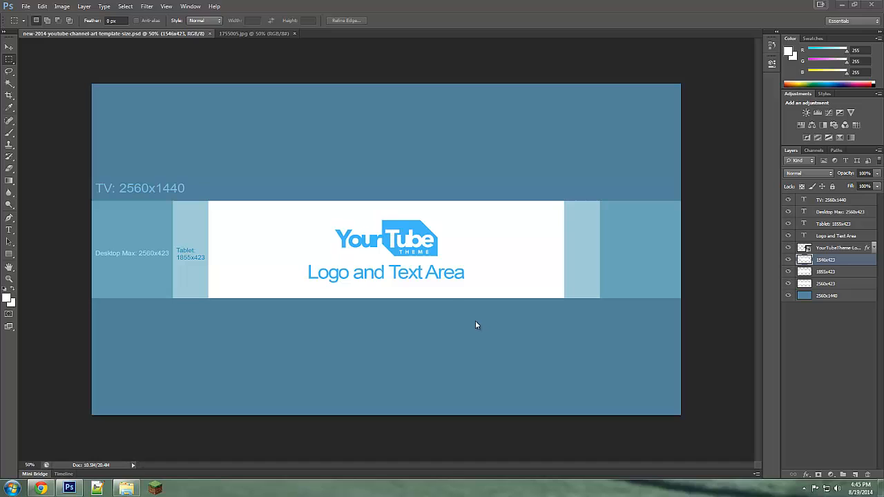
Step: Compare the channel art template's size zones with the 1755005.jpg background image
click(254, 33)
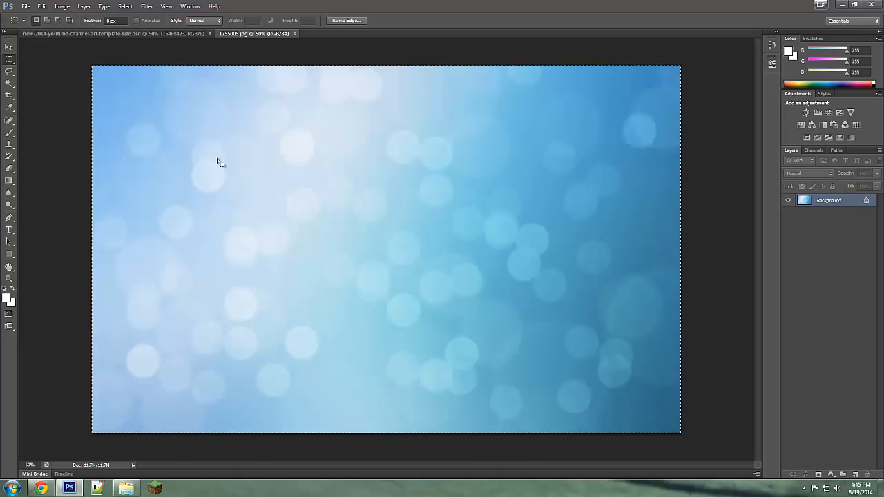
click(174, 34)
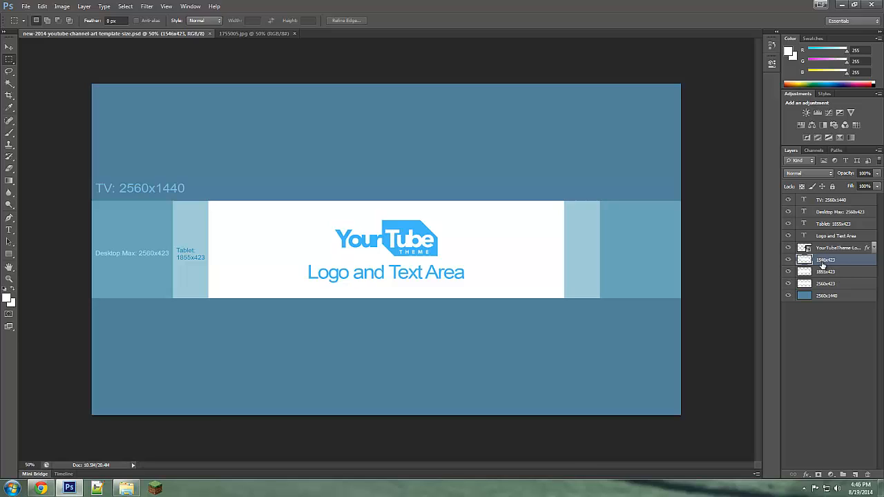
click(241, 35)
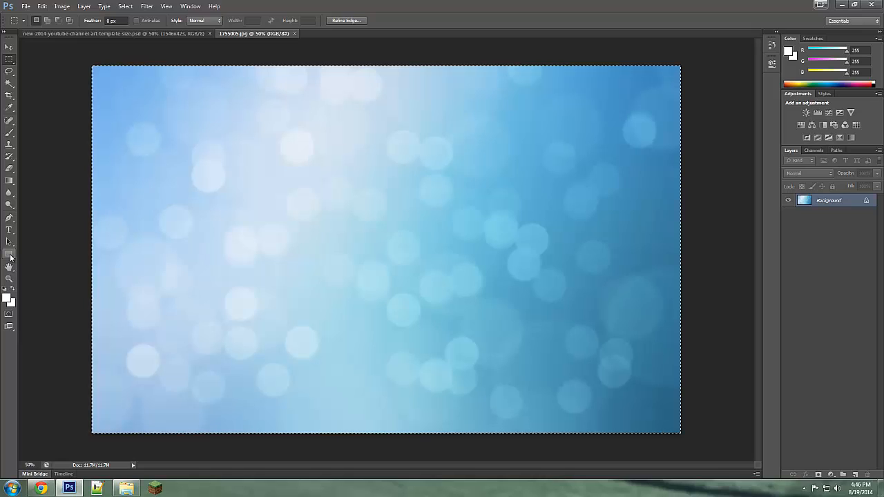
click(112, 35)
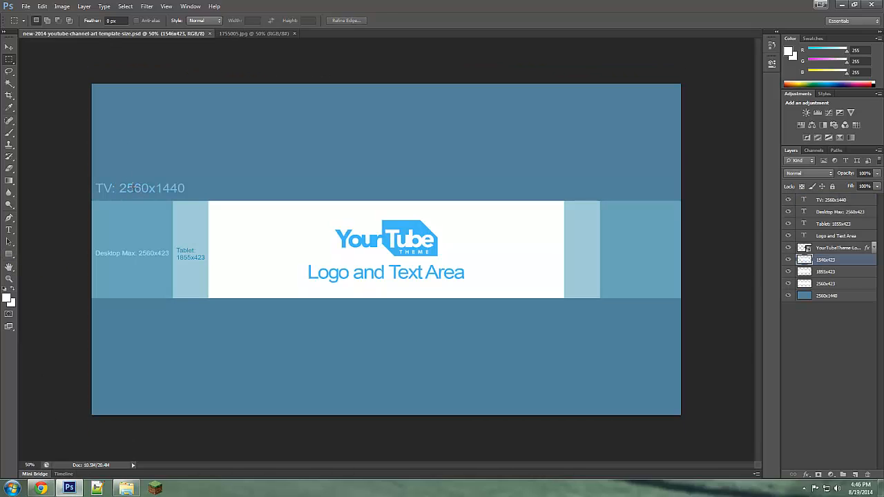
click(230, 34)
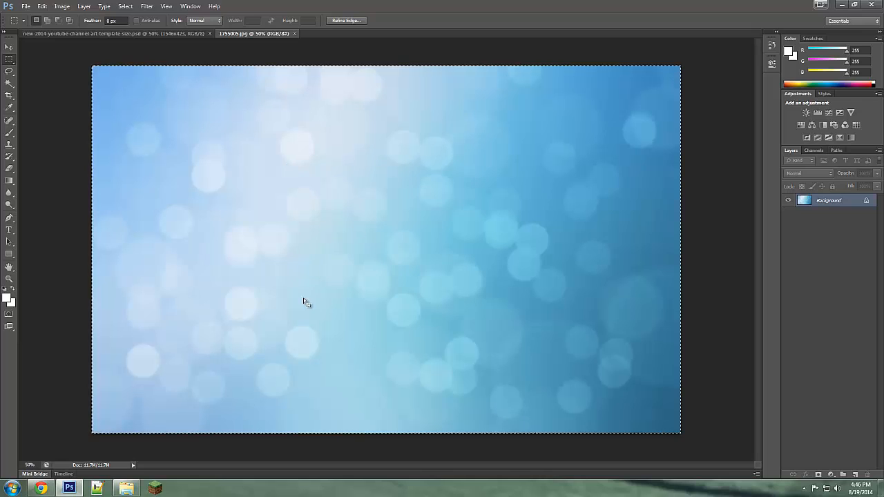
Step: Create a new 2560 x 1440 pixel document at 72 pixels/inch with a white background
click(26, 7)
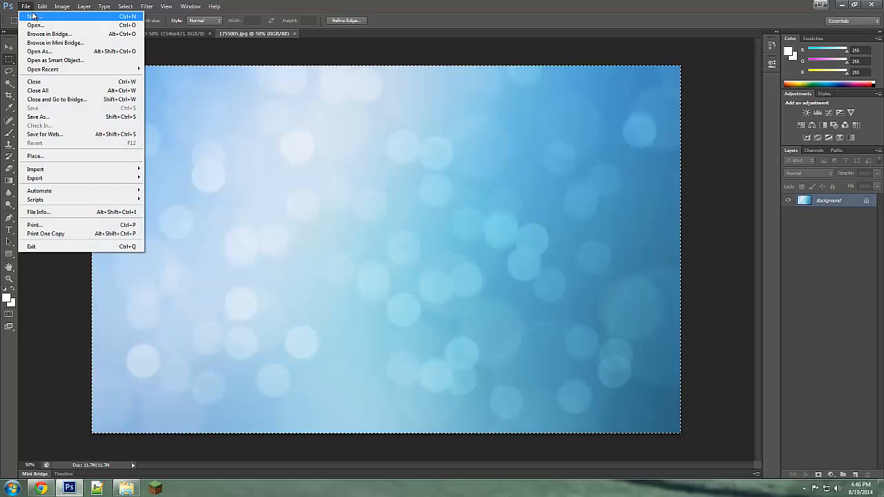
click(32, 15)
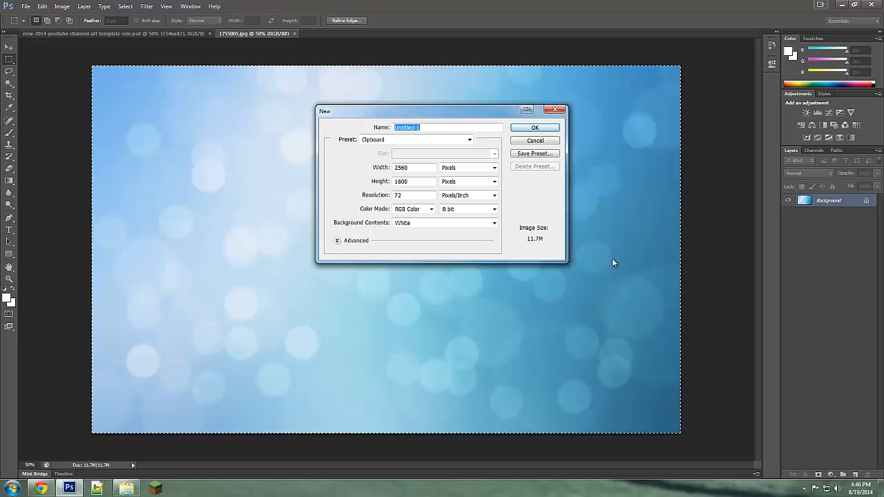
double_click(417, 180)
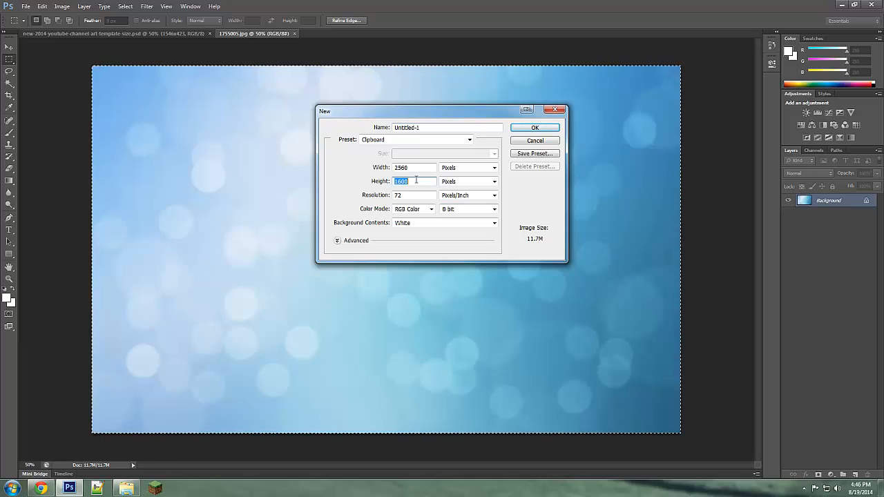
text(1440)
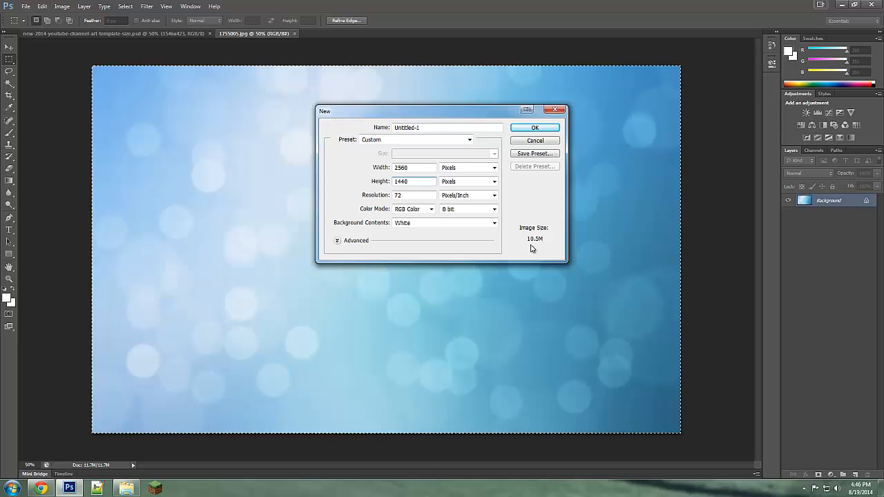
click(546, 128)
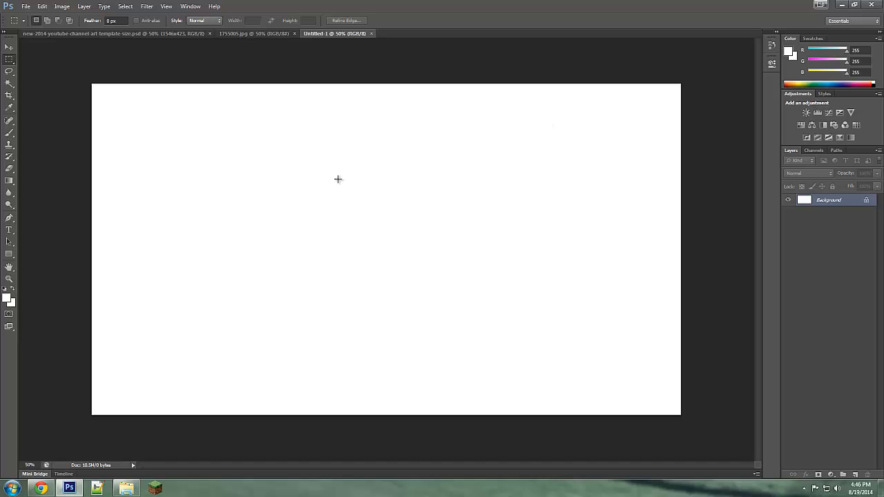
Step: Paste the copied blue background image into the new document and delete the white Background layer
key(ctrl+v)
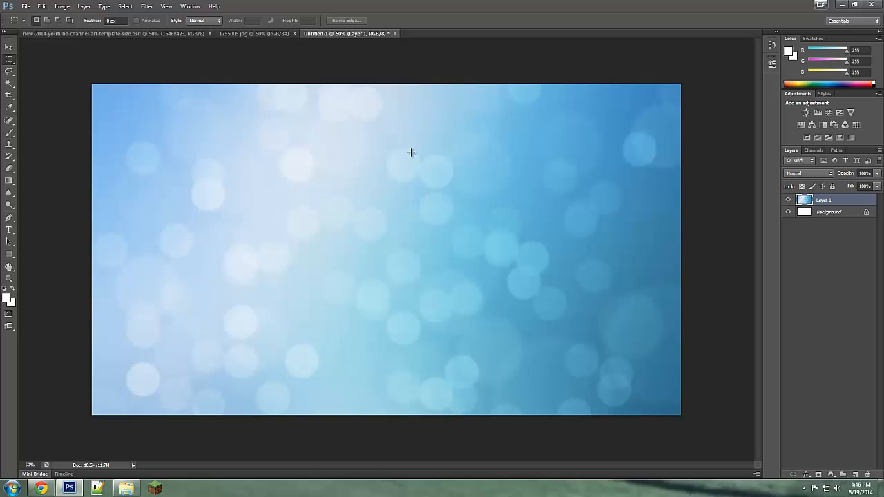
click(840, 217)
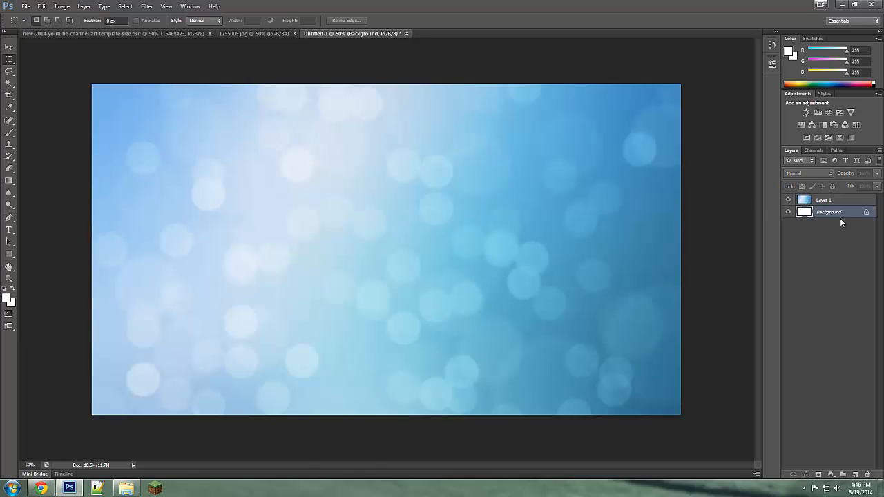
key(Delete)
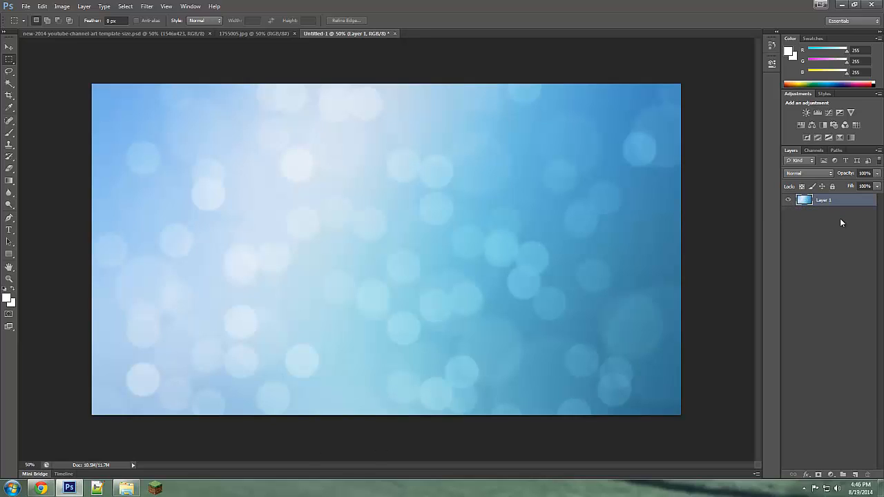
Step: Align the image layer to the horizontal centers of the whole canvas, then clear the selection
key(ctrl+a)
click(84, 6)
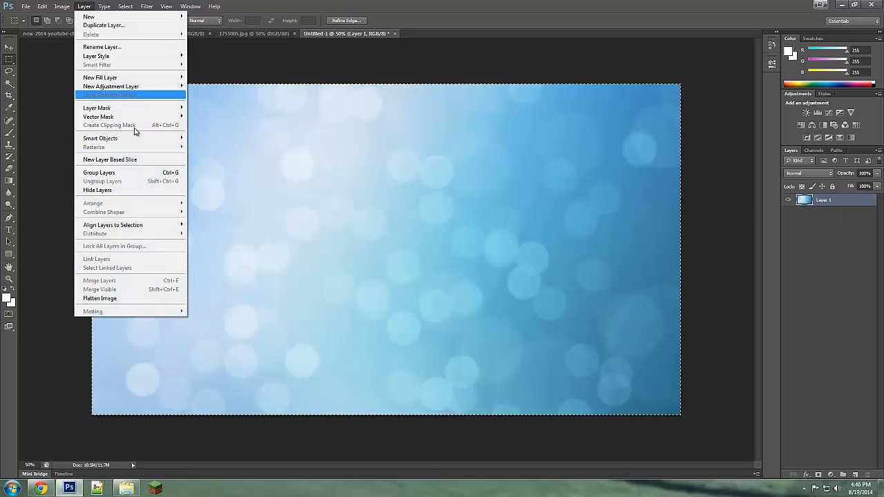
mouse_move(141, 225)
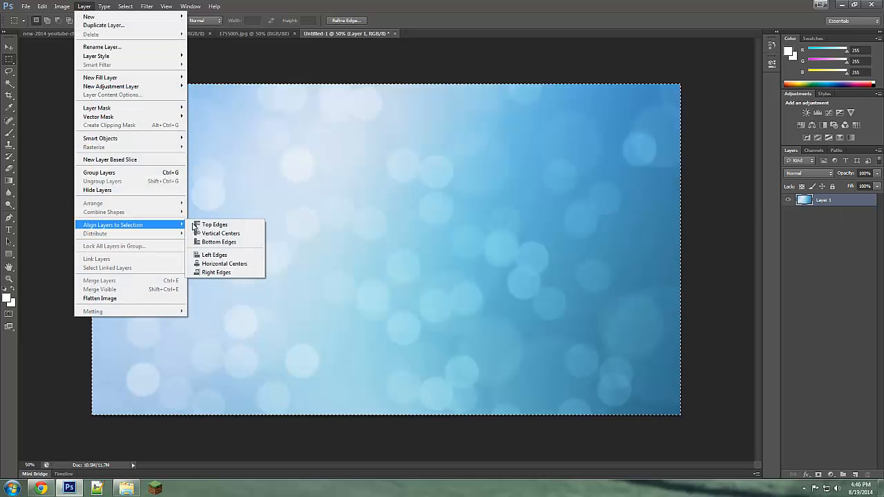
click(213, 263)
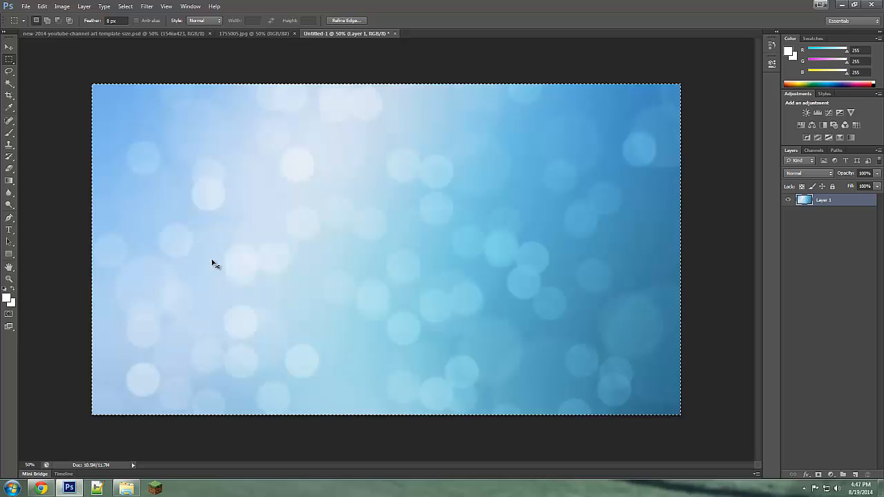
key(ctrl+d)
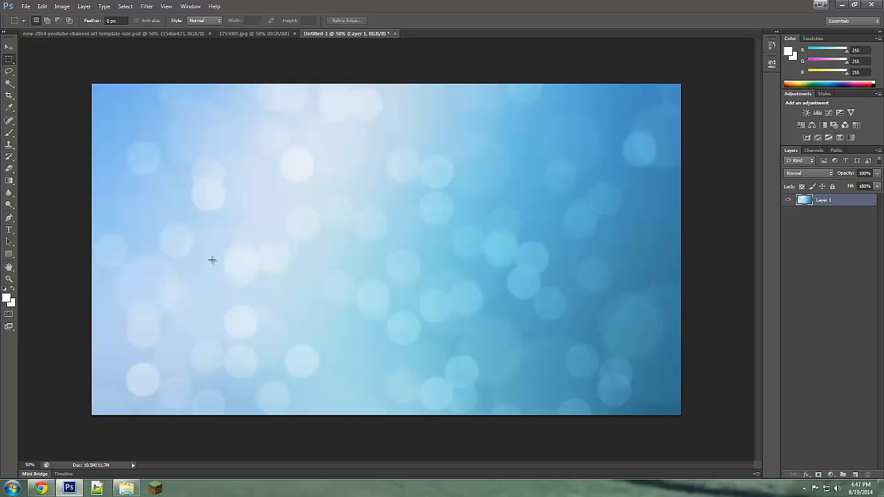
Step: Create a white 1546 x 426 px rectangle shape from its center, placed around the middle of the canvas
click(10, 254)
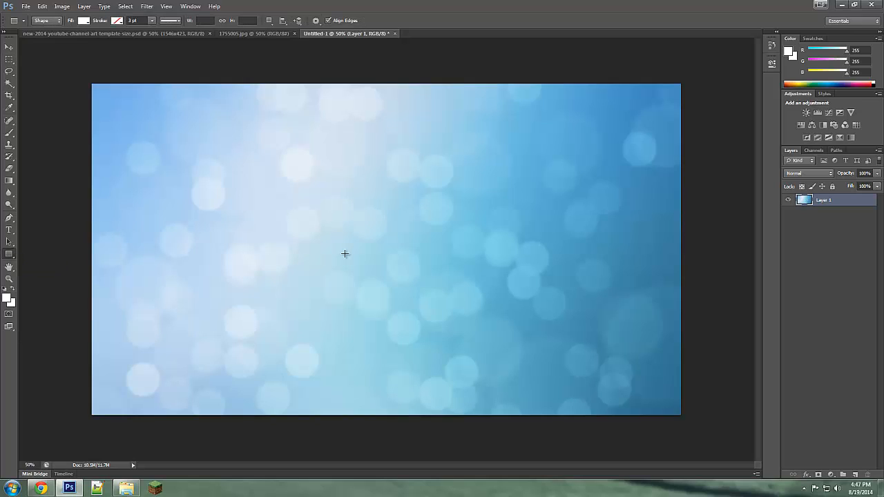
click(381, 255)
text(1)
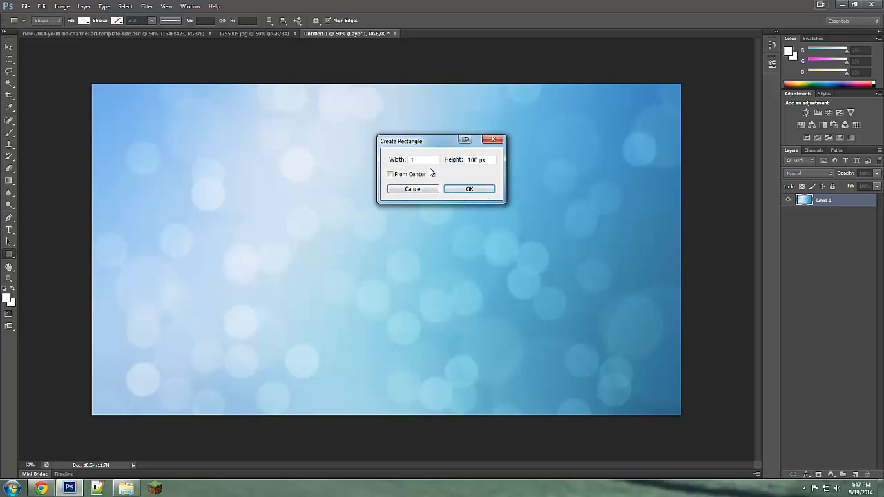
text(546)
double_click(476, 159)
text(426)
click(390, 174)
click(462, 191)
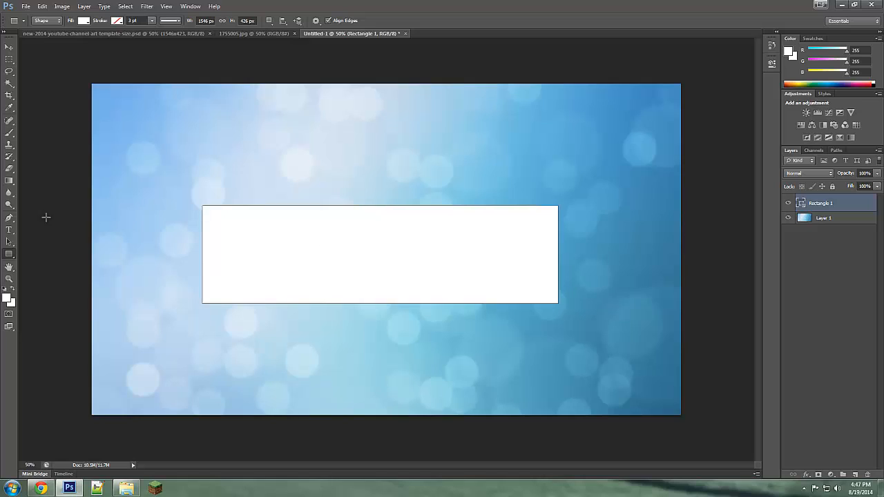
click(11, 61)
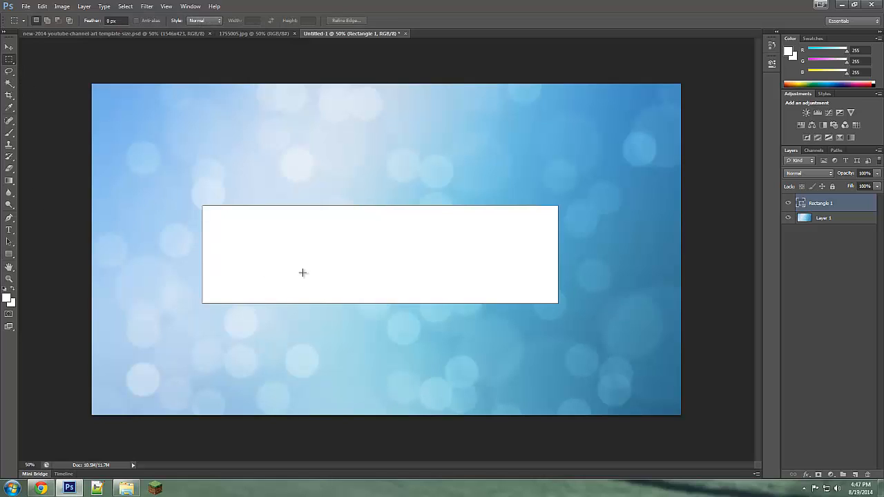
click(825, 219)
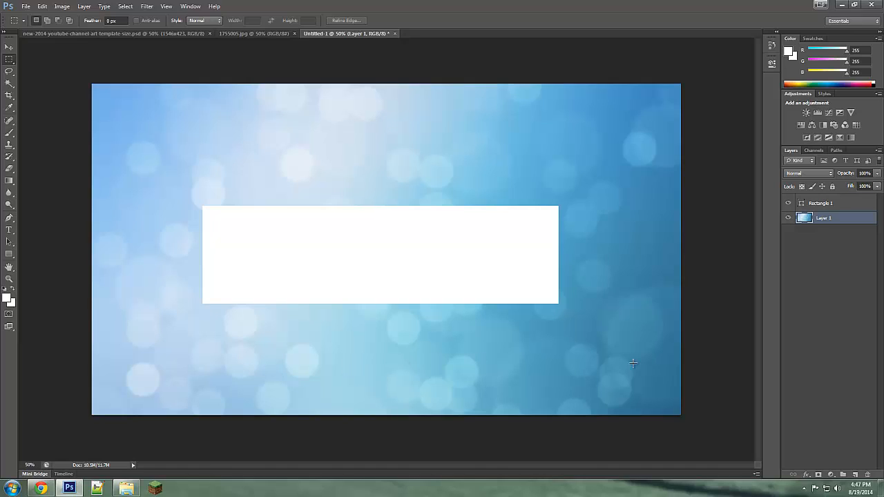
Step: Add a 2 px black outside stroke to the rectangle's layer style
double_click(847, 208)
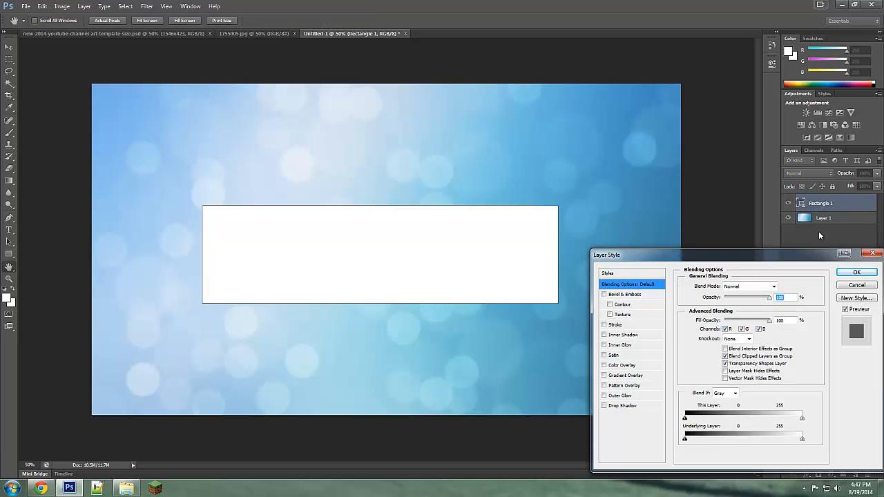
drag(747, 258, 562, 140)
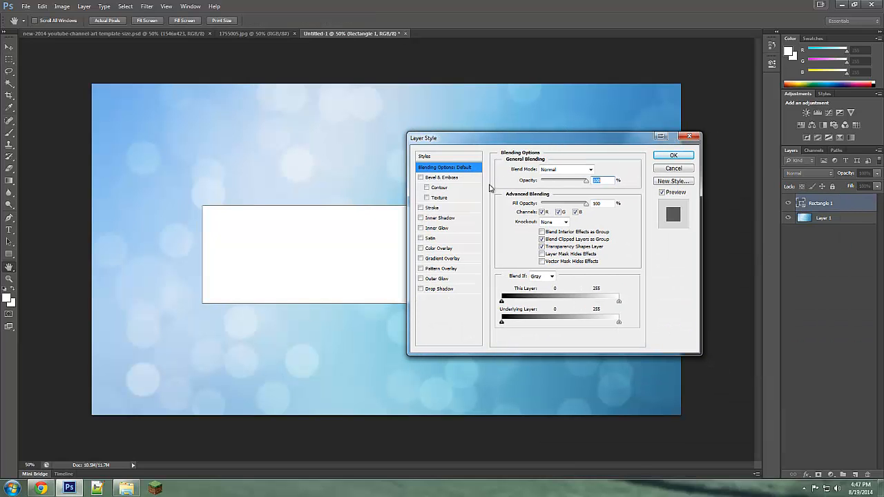
click(420, 208)
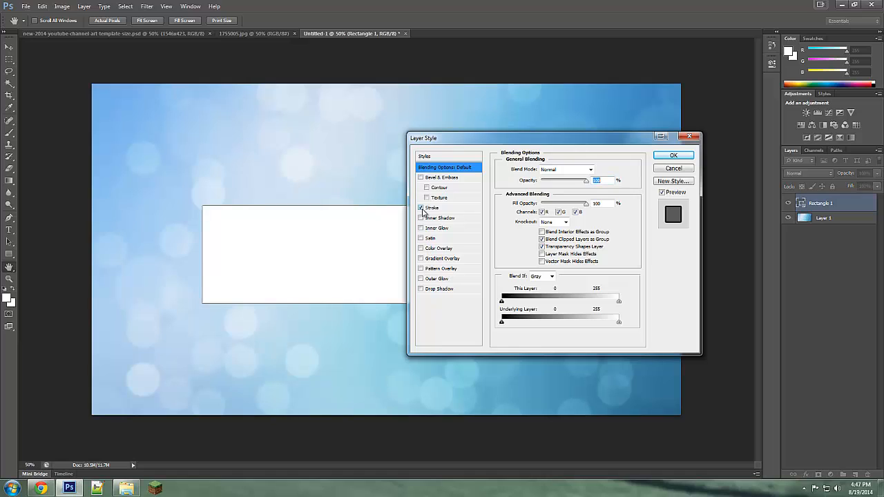
click(439, 209)
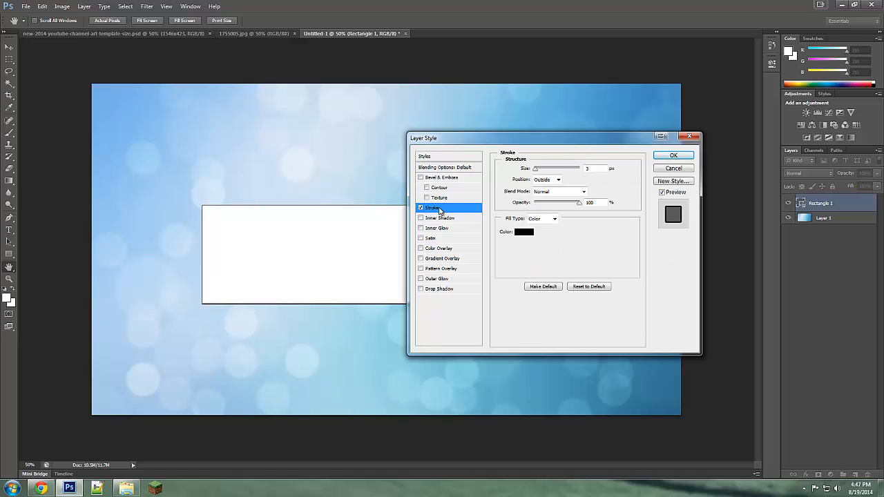
double_click(586, 168)
text(2)
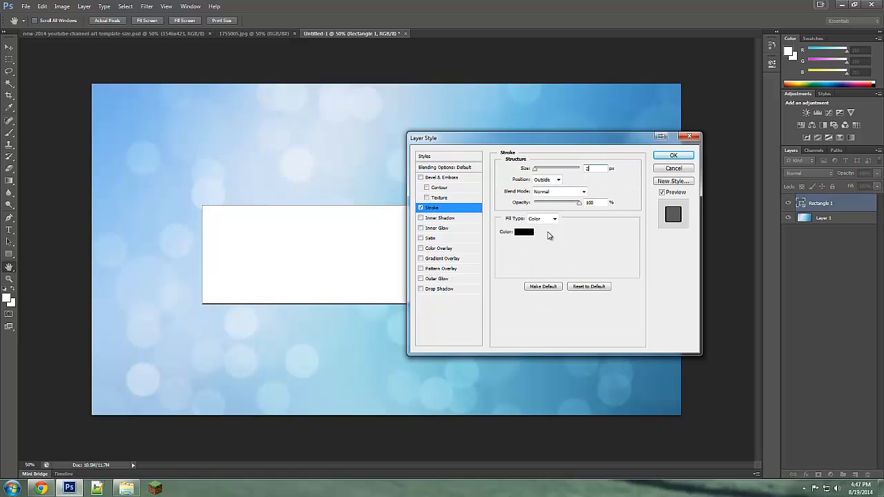
click(525, 231)
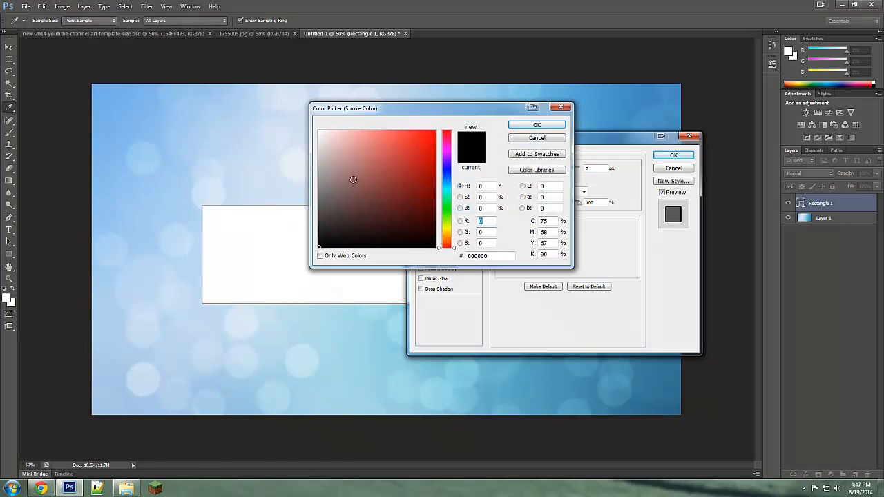
click(537, 125)
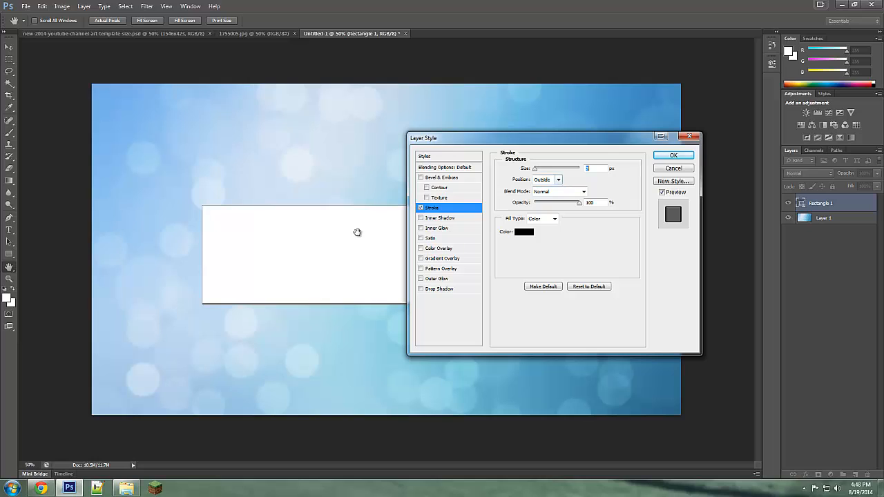
click(674, 154)
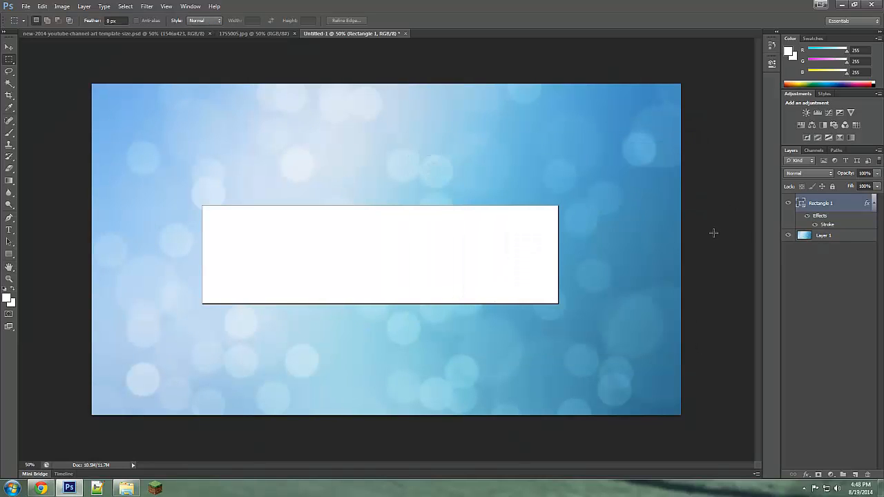
Step: Set the rectangle's fill opacity to 0% in its blending options and make the image layer active
double_click(841, 204)
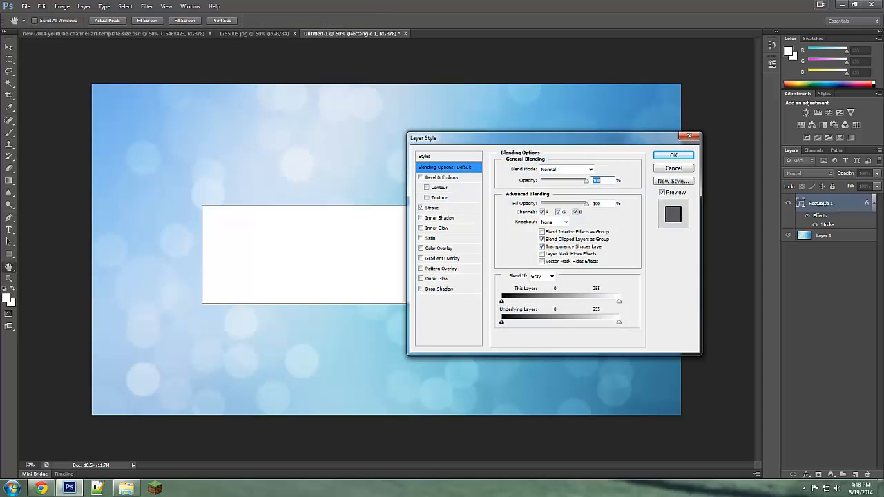
click(453, 208)
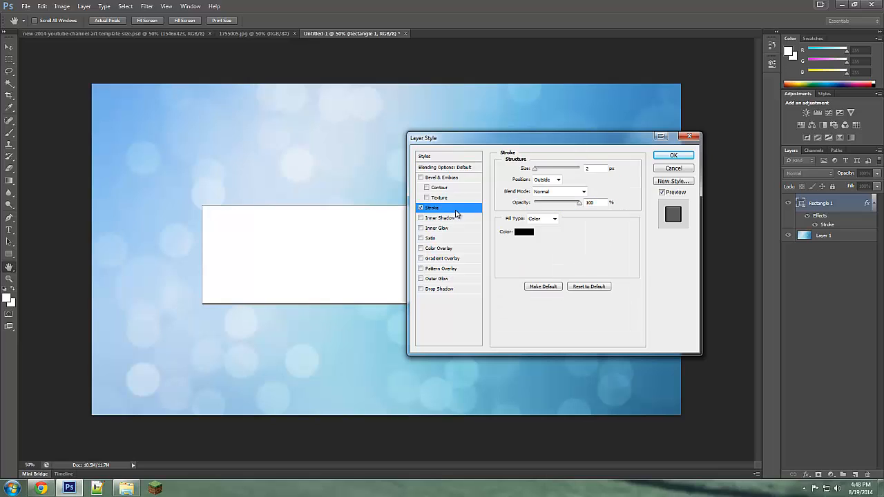
click(460, 169)
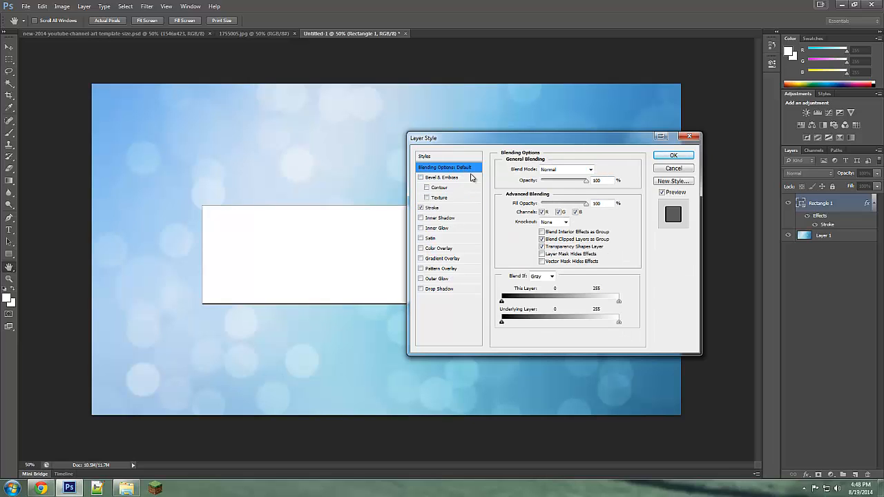
drag(586, 206, 541, 205)
click(681, 158)
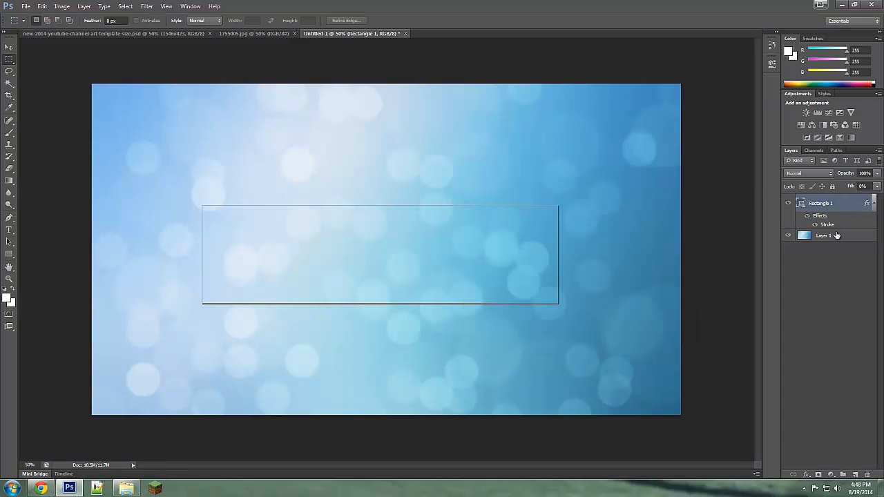
click(841, 237)
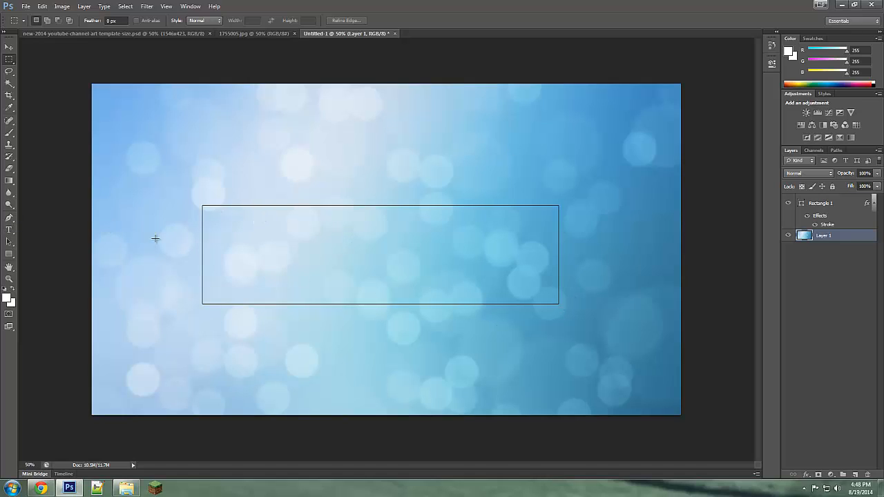
Step: Add the text "Refract ASMR" inside the rectangle outline in black 12 pt Rosewood Std
click(9, 231)
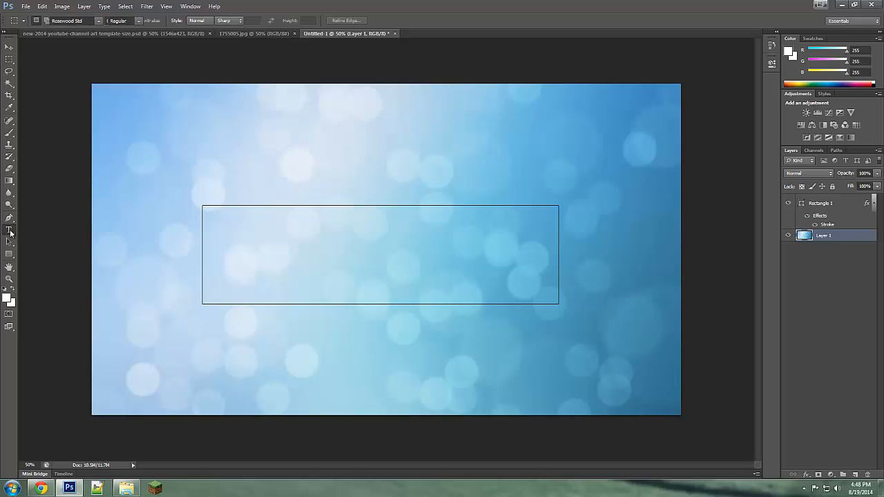
click(260, 257)
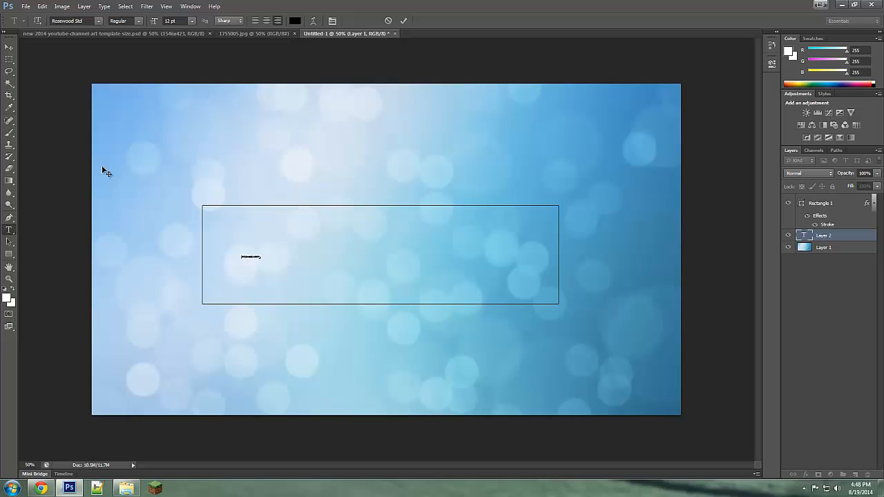
click(9, 59)
Step: Scale the Refract ASMR text to about 1528%, place it in the middle of the rectangle outline and apply the transformation
key(ctrl+t)
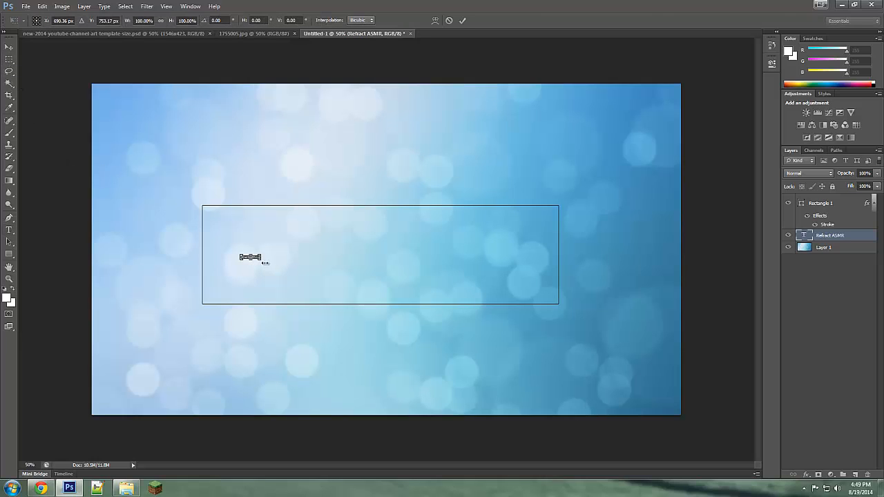
drag(260, 259, 561, 334)
drag(464, 257, 463, 241)
click(9, 60)
click(416, 180)
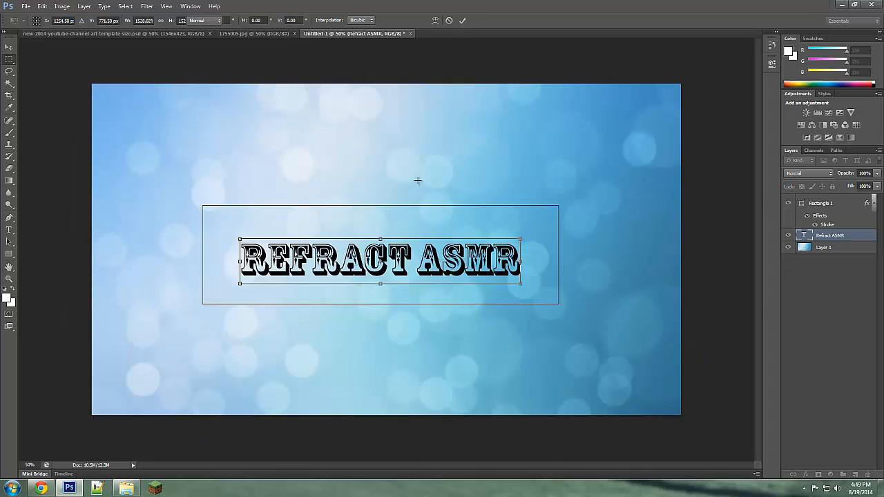
Step: Change the font of the whole Refract ASMR text to BigNoodleTitling
click(11, 231)
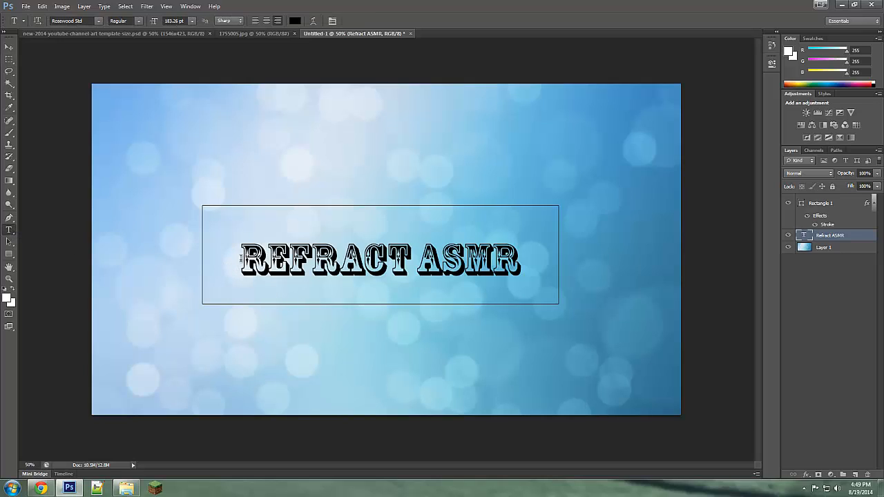
drag(240, 259, 521, 263)
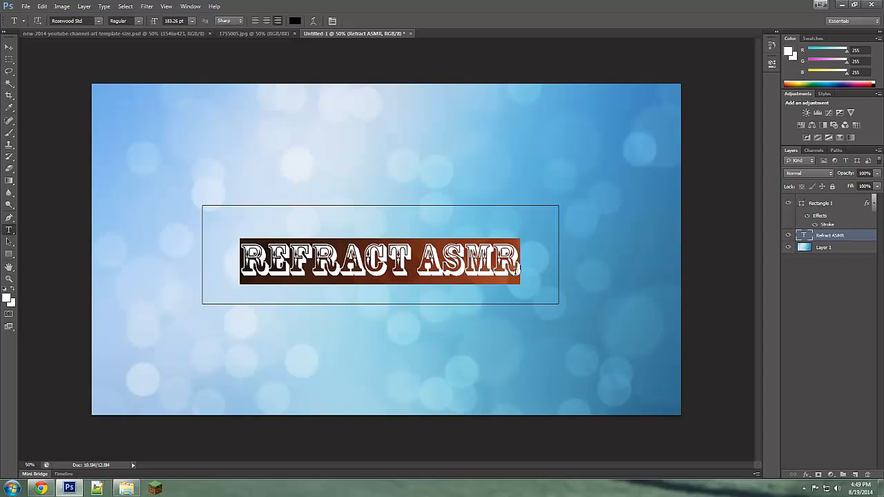
click(98, 22)
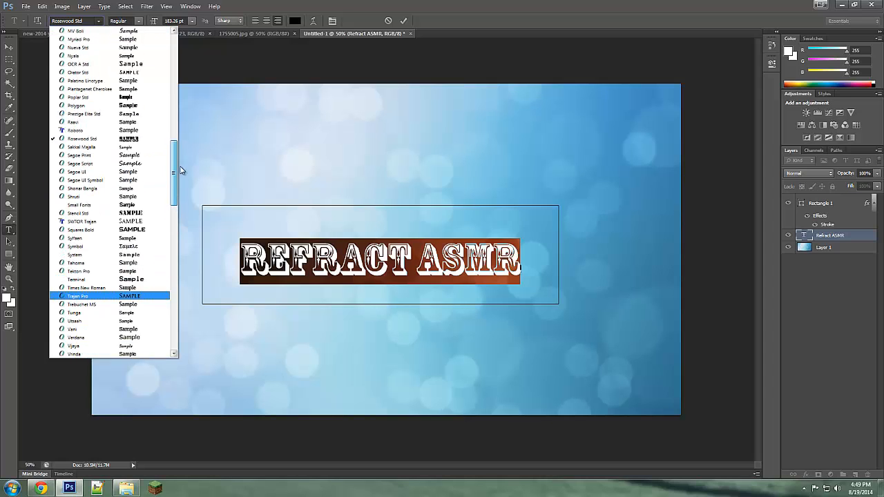
drag(174, 195, 194, 129)
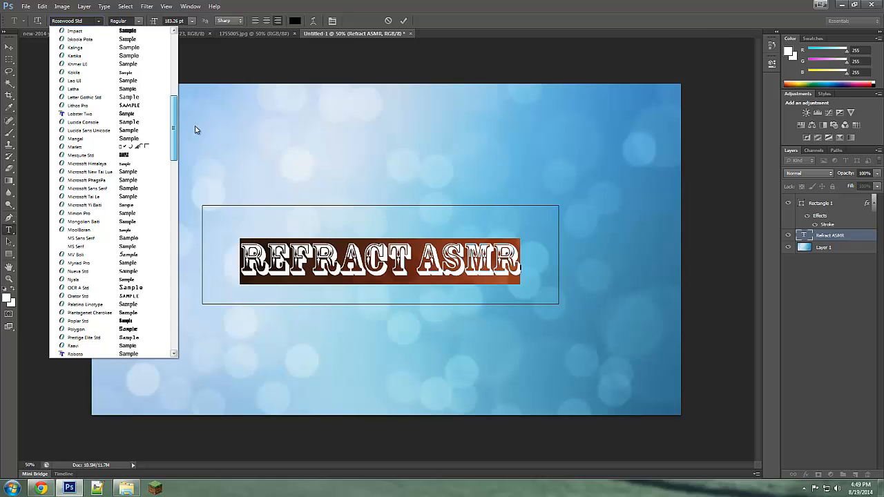
drag(195, 129, 199, 52)
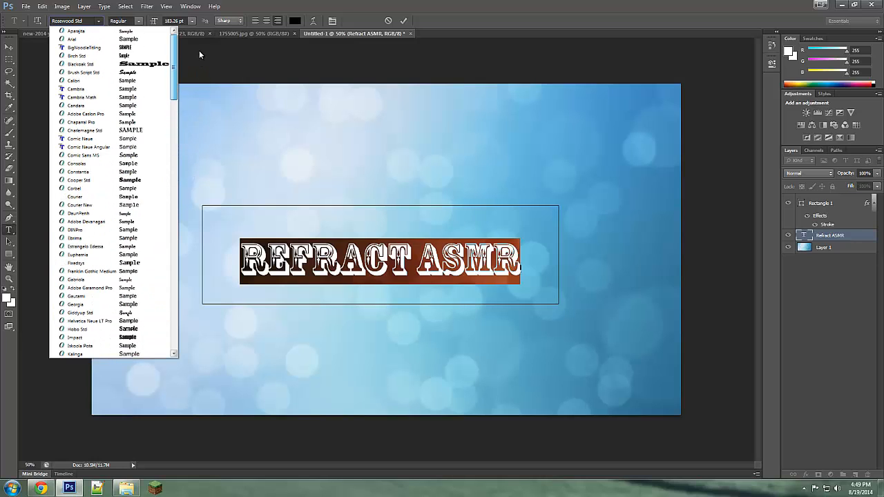
click(137, 48)
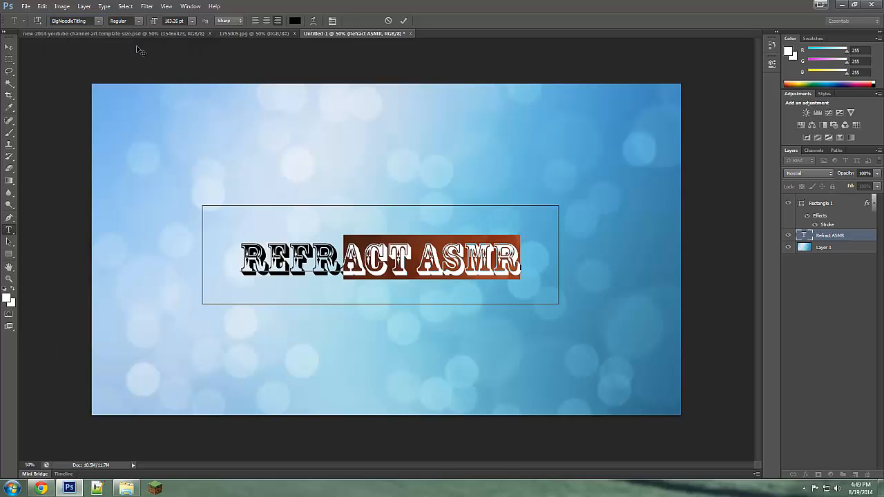
click(461, 266)
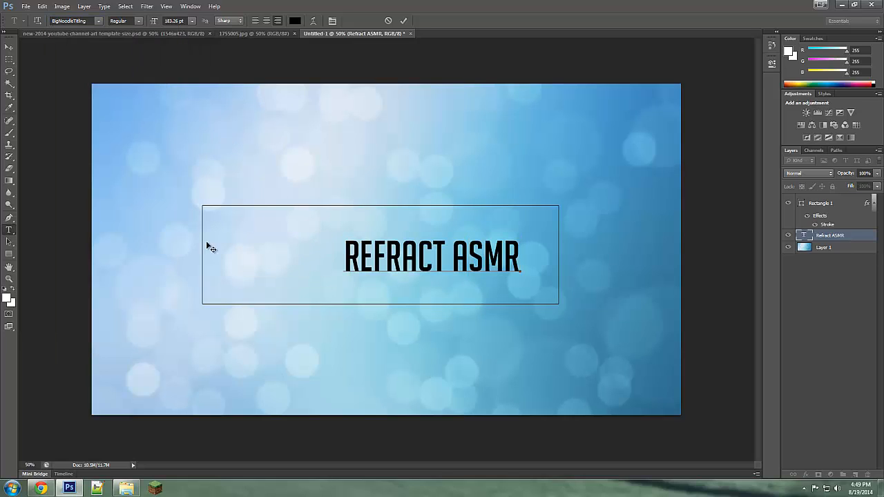
click(10, 59)
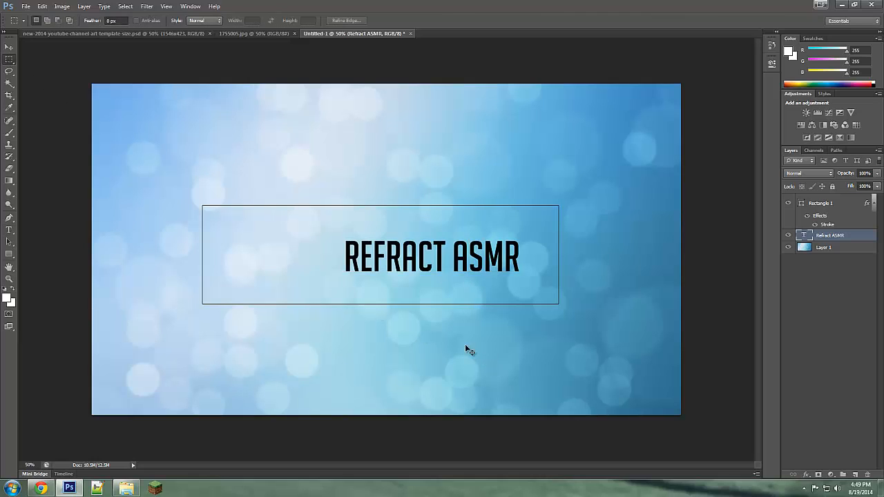
Step: Enlarge the text to about 147%, reposition it inside the rectangle outline and apply the transformation
key(ctrl+t)
drag(342, 280, 260, 309)
drag(449, 286, 471, 273)
click(13, 61)
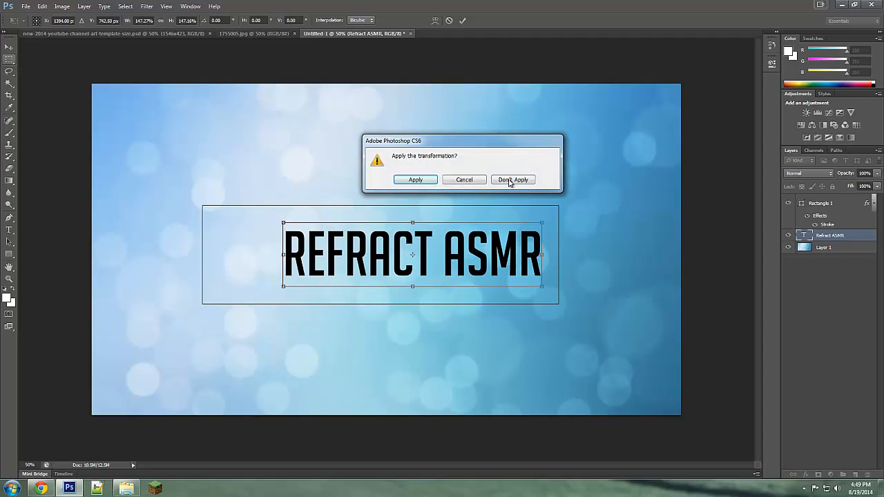
click(423, 182)
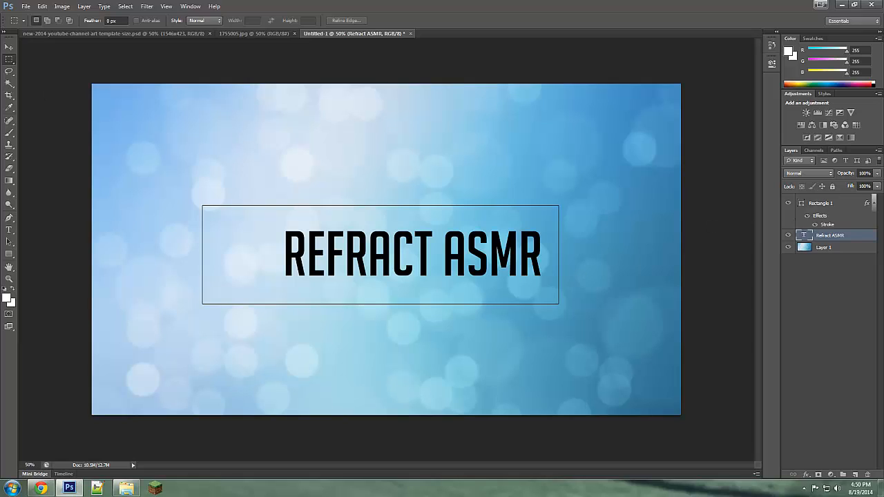
Step: Move the text layer above the rectangle layer, then load the rectangle's outline as a selection with the text layer active
click(9, 47)
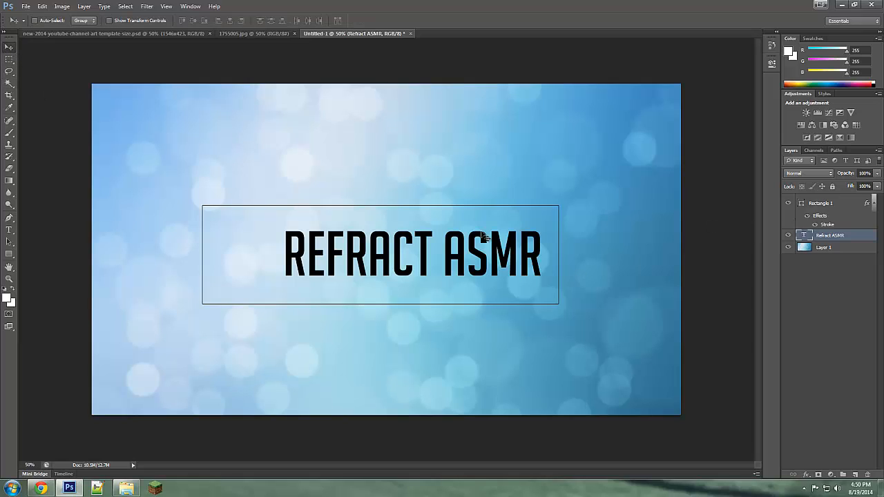
drag(852, 235, 844, 201)
key(ctrl+a)
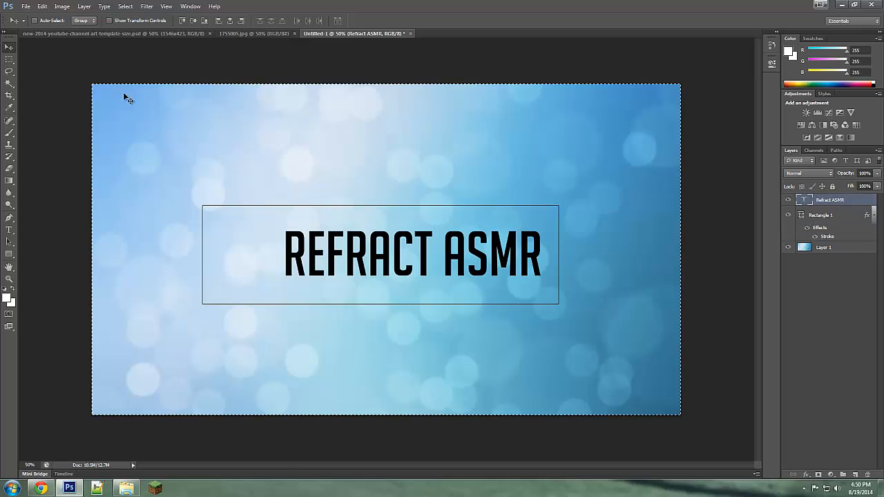
click(84, 7)
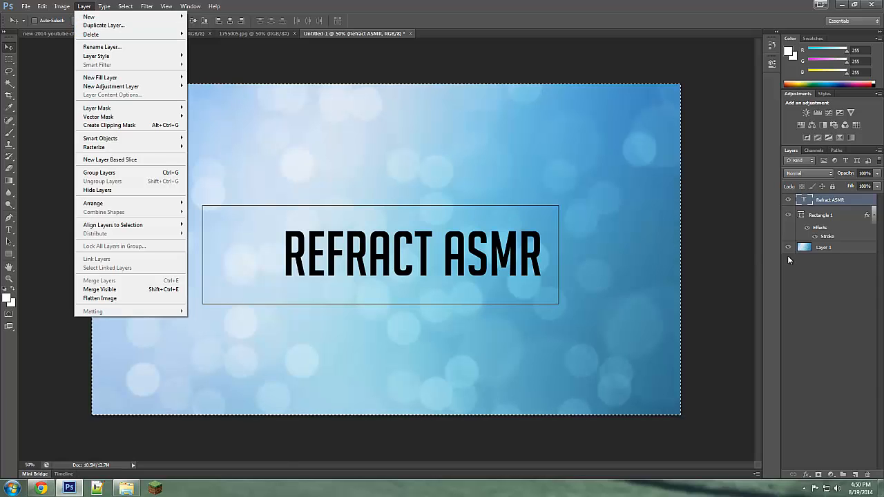
click(839, 214)
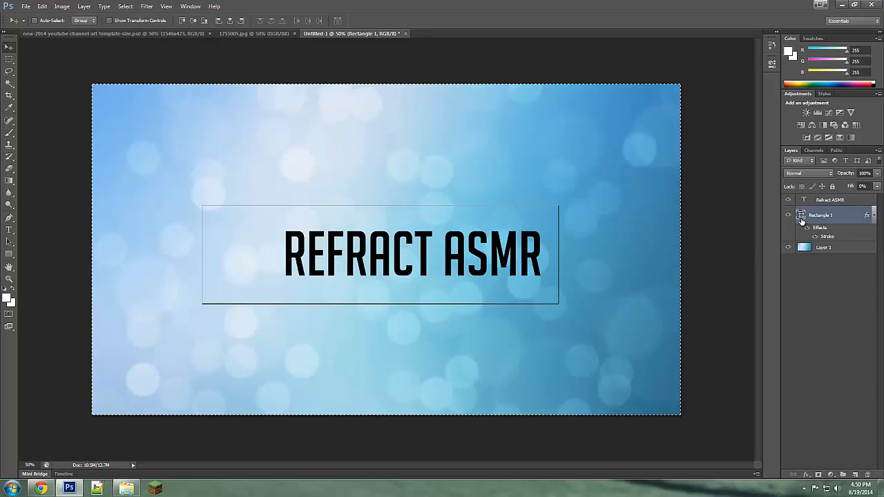
ctrl+click(801, 217)
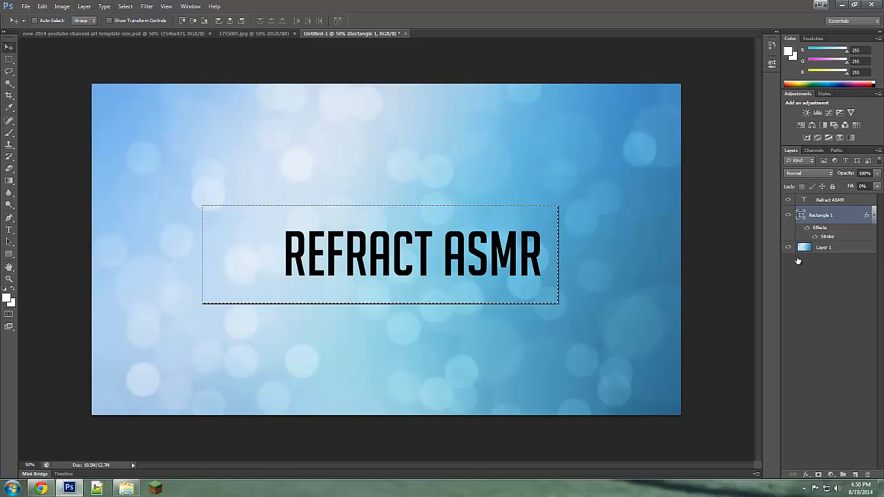
click(842, 201)
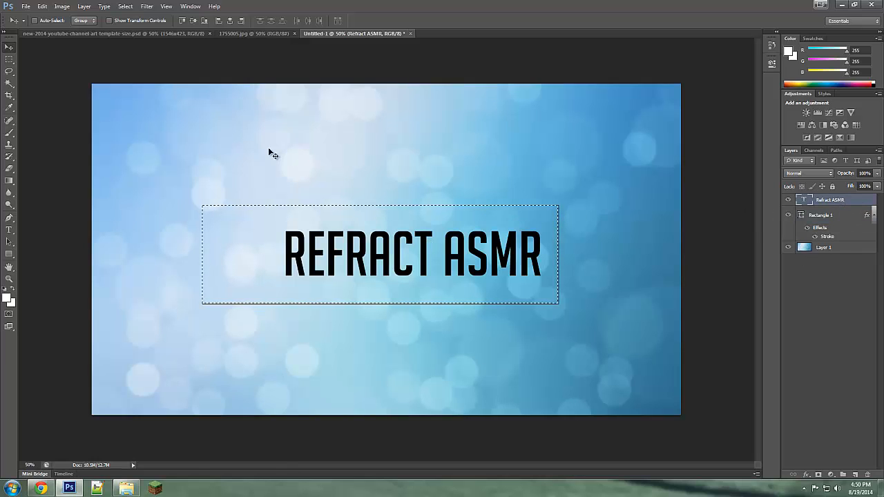
Step: Try aligning the text layer to the horizontal centers of the rectangle selection, then undo that alignment
click(61, 7)
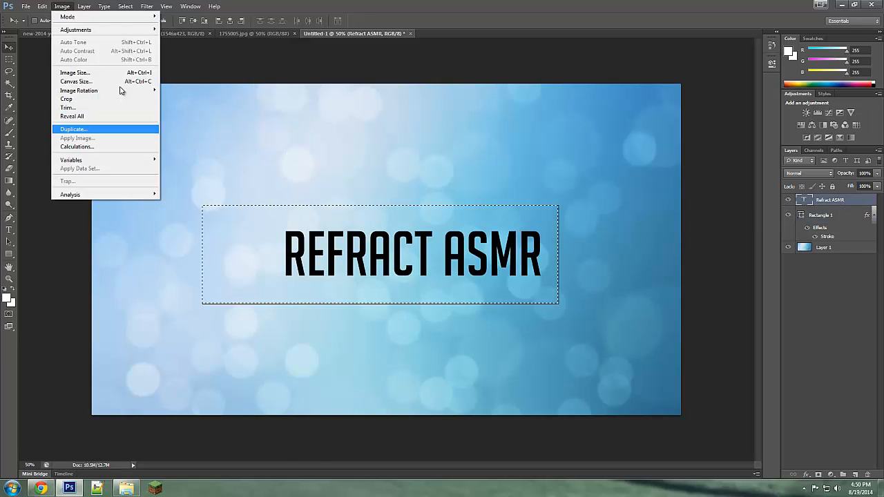
mouse_move(85, 7)
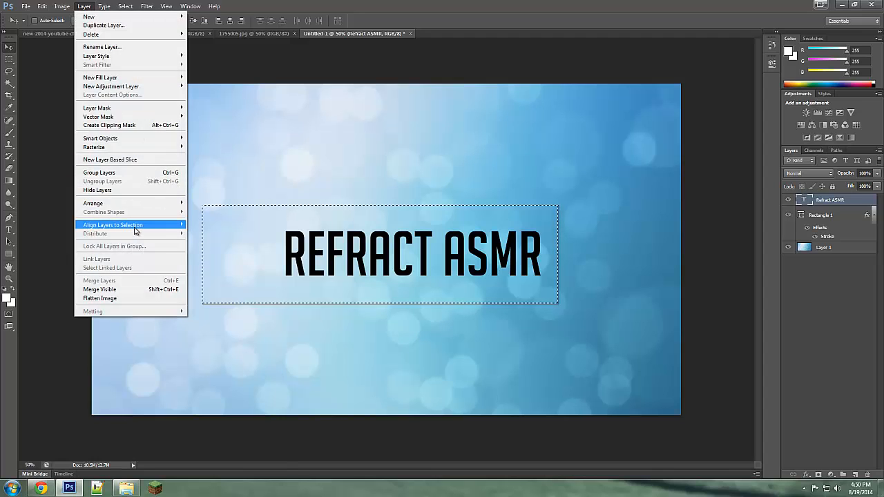
mouse_move(135, 231)
click(223, 264)
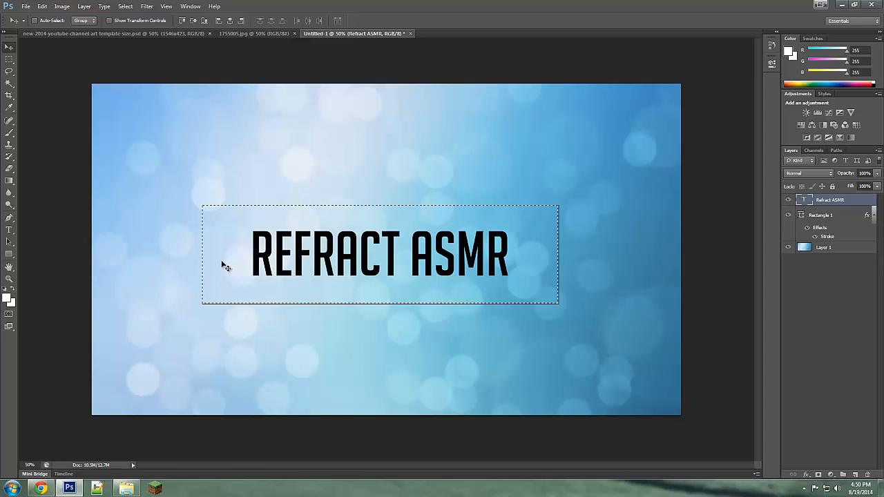
key(ctrl+z)
Step: Align the text layer to the vertical centers of the rectangle selection, then clear the selection
click(86, 7)
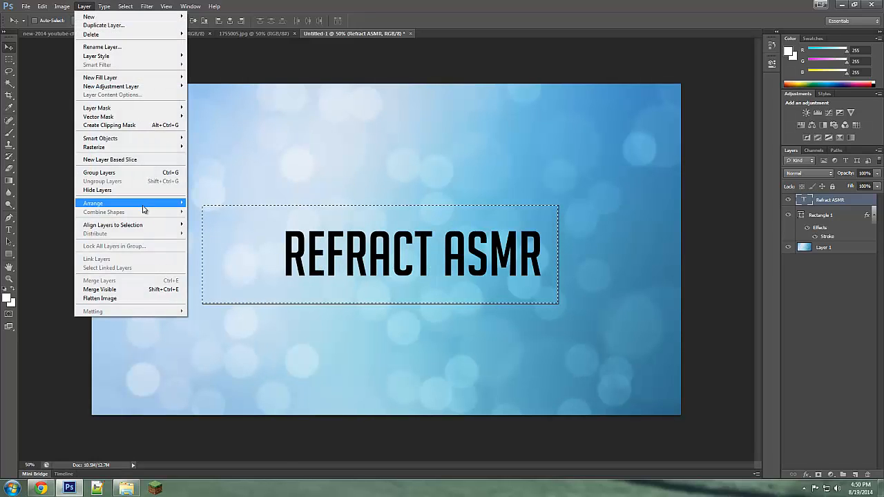
mouse_move(136, 225)
click(224, 236)
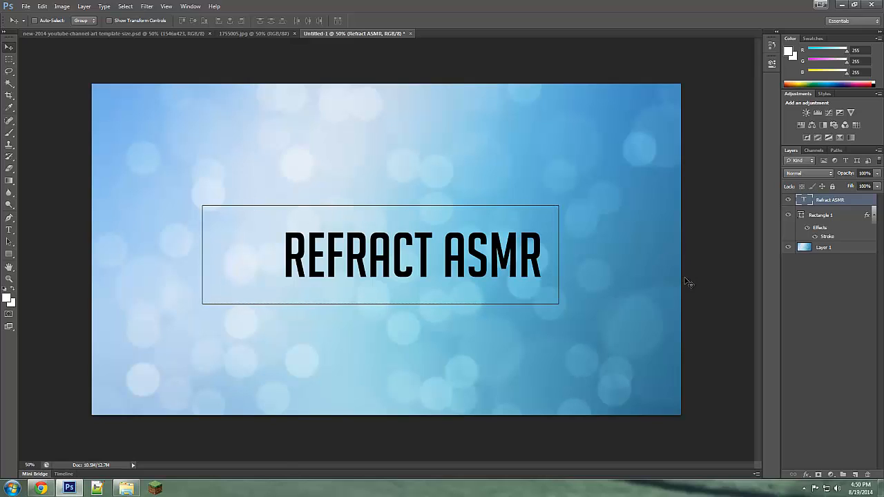
Step: Add a white (ffffff) Color Overlay to the text layer's style
double_click(859, 200)
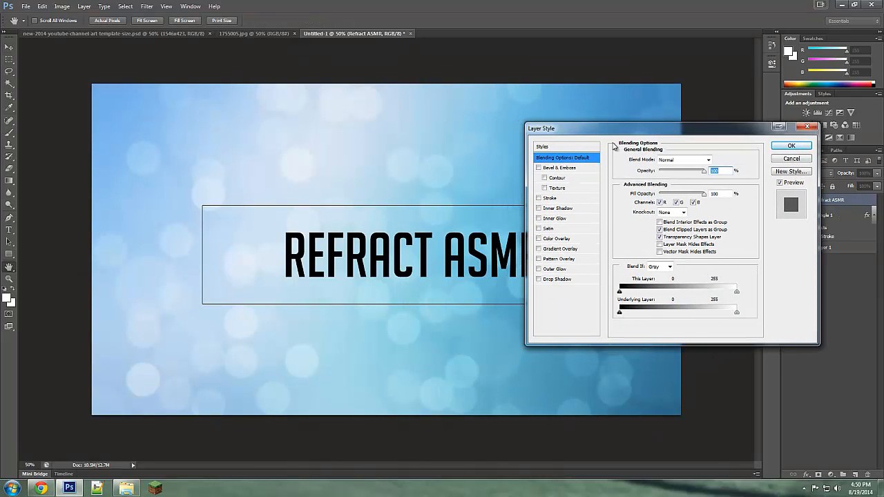
drag(619, 131, 674, 131)
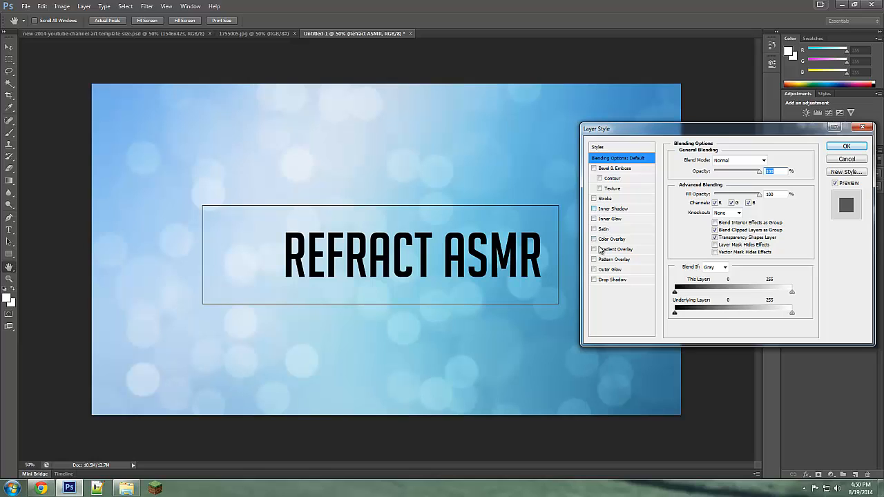
click(593, 239)
click(620, 241)
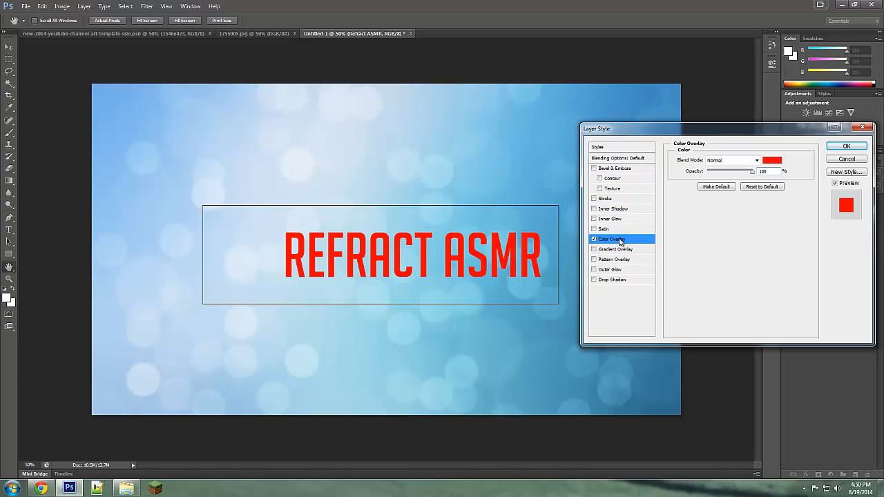
click(772, 161)
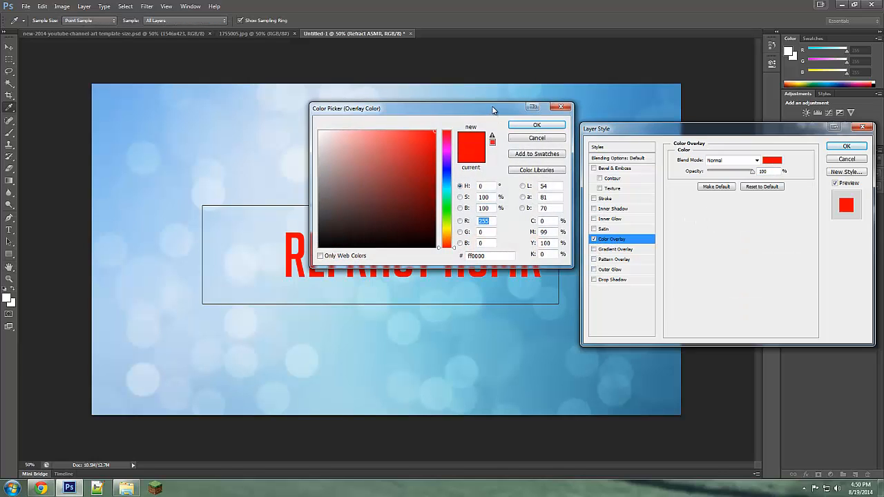
drag(493, 109, 793, 123)
click(547, 102)
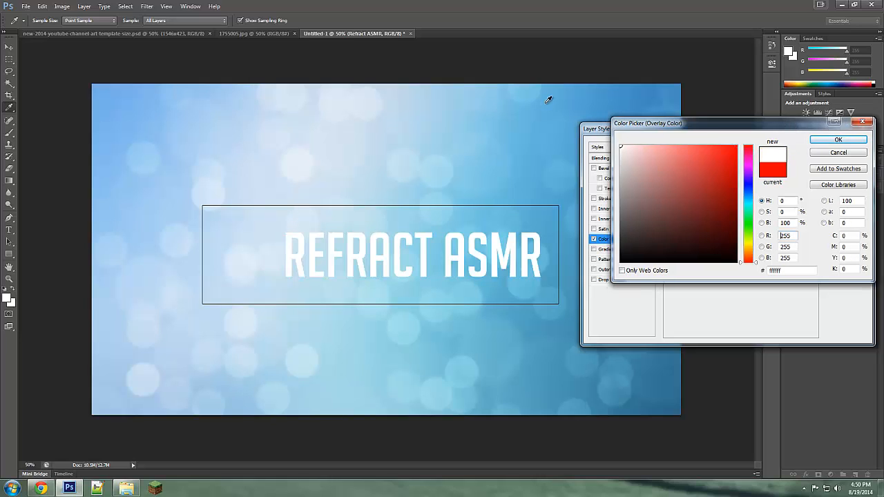
click(838, 140)
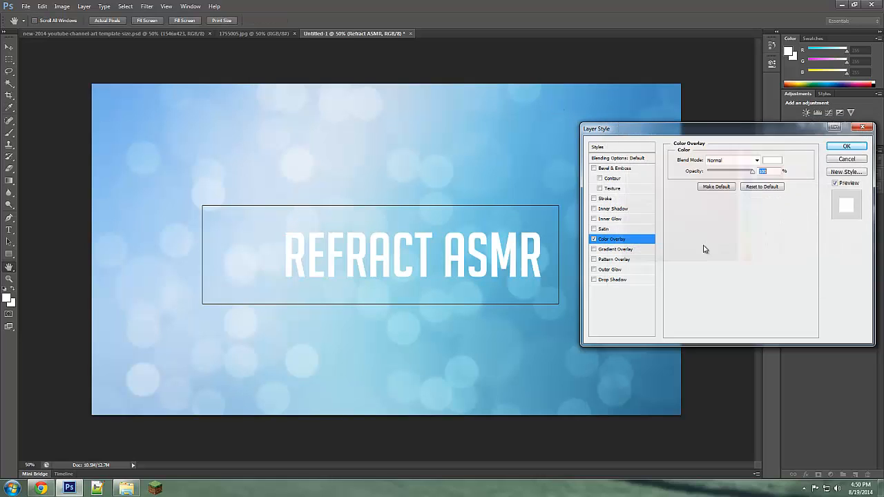
Step: Add a Drop Shadow to the title text with 20% opacity, 0 px distance and 50 px size
click(594, 279)
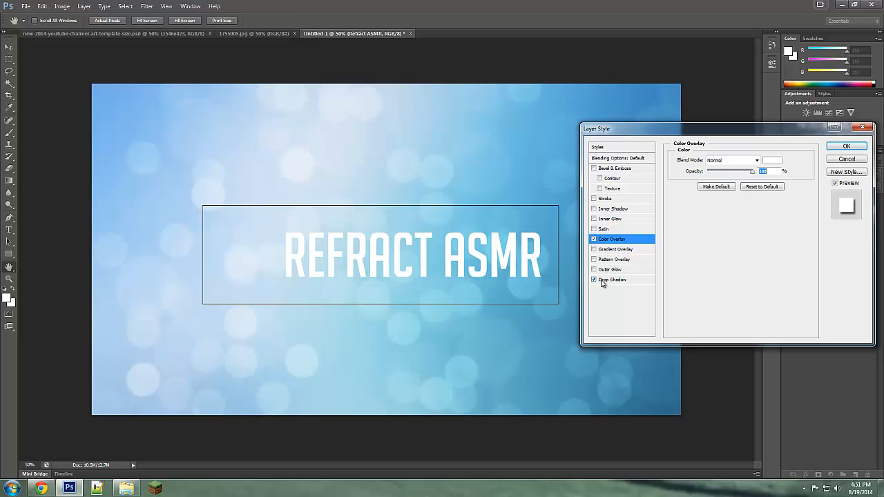
click(612, 280)
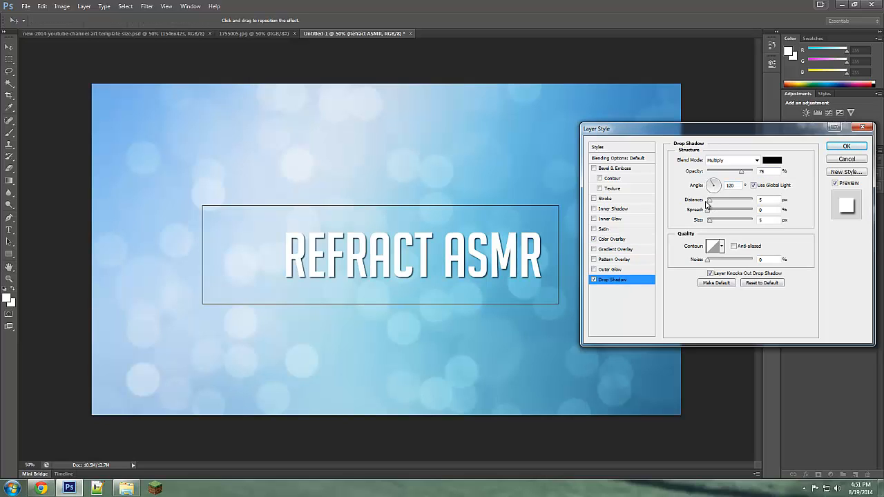
drag(706, 204, 696, 204)
drag(775, 221, 752, 214)
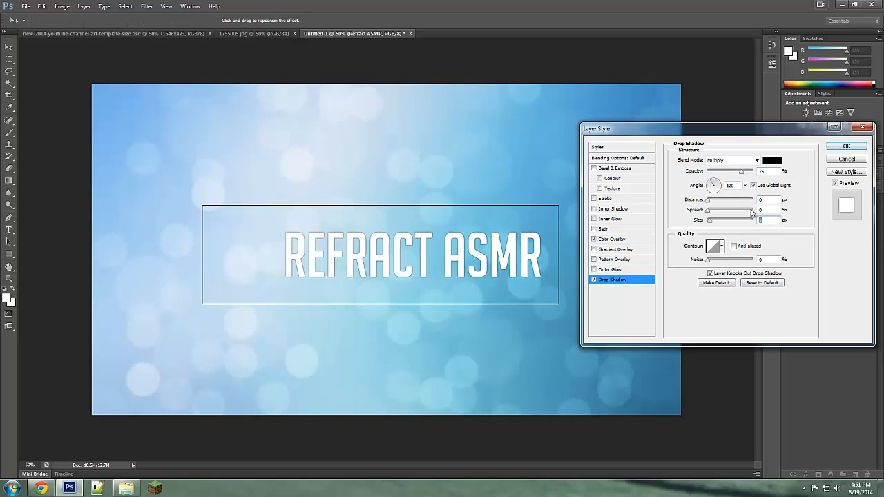
text(15)
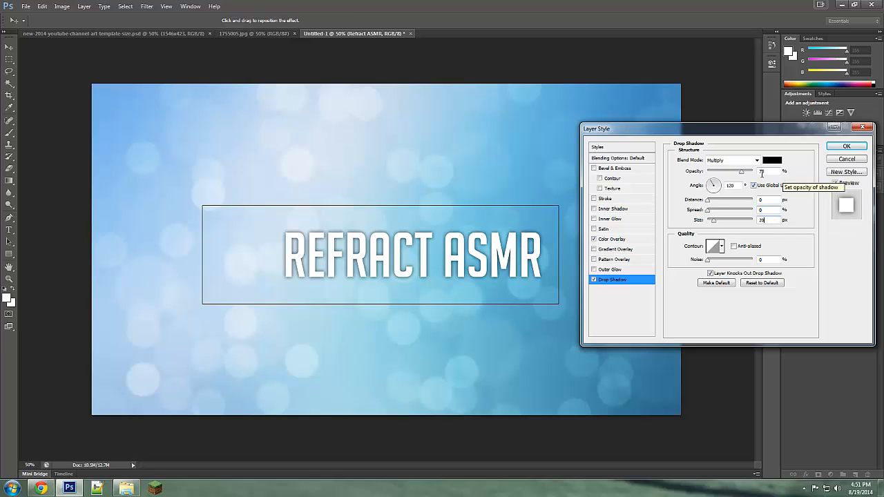
double_click(762, 171)
text(20)
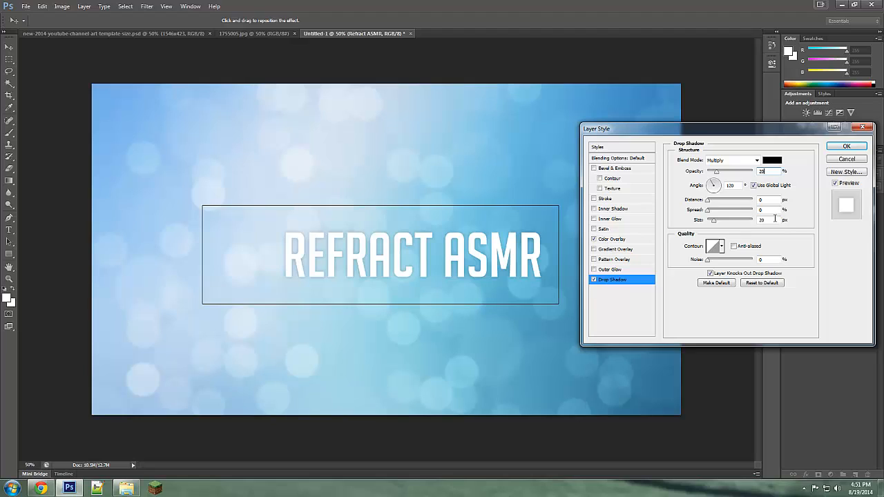
click(764, 220)
text(50)
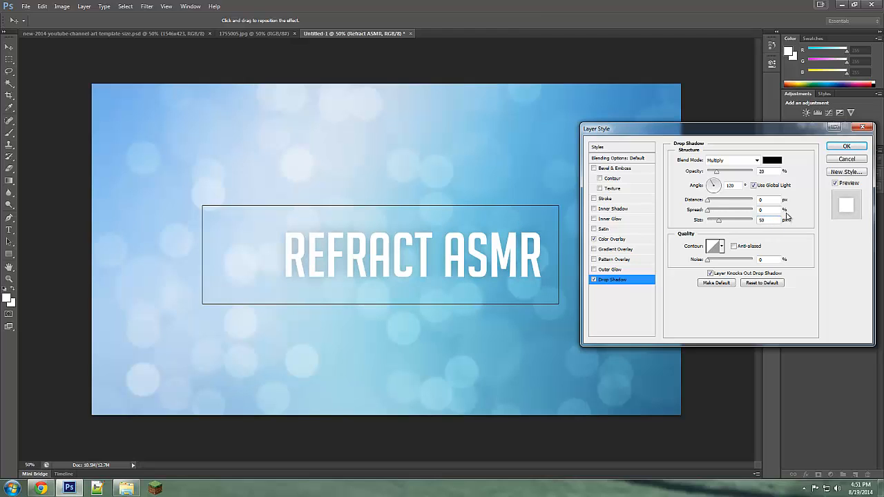
click(844, 147)
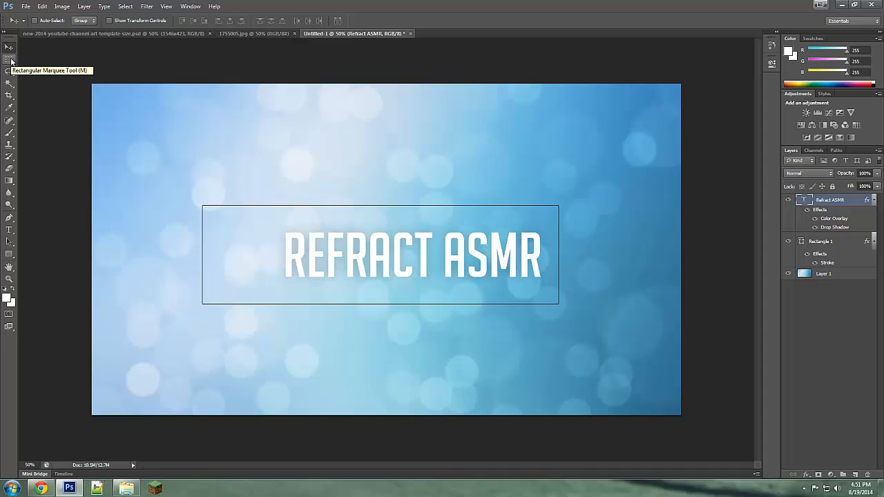
click(12, 257)
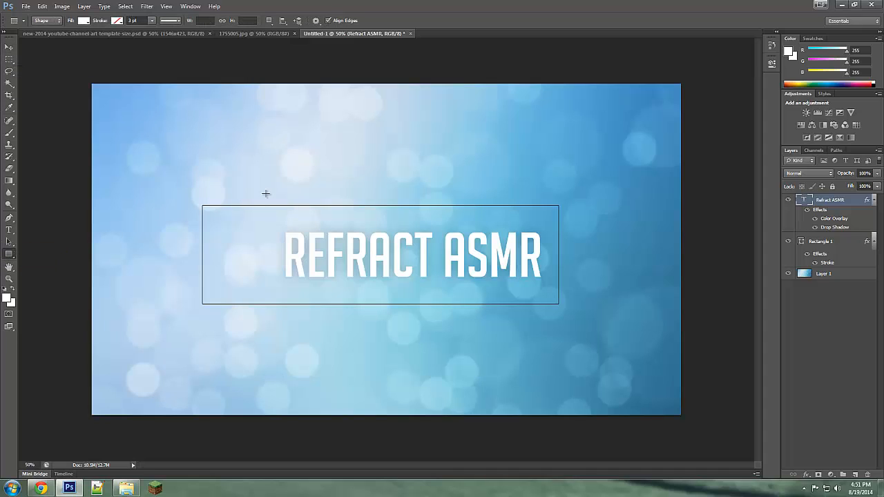
click(293, 183)
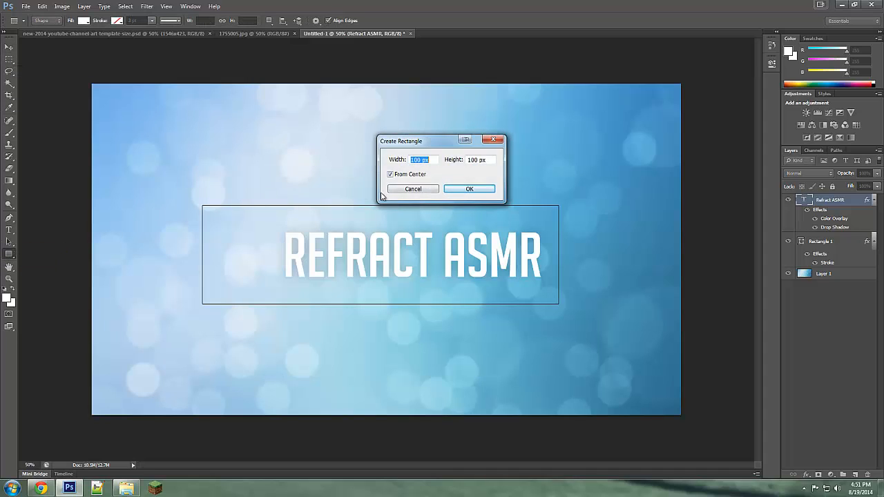
click(465, 187)
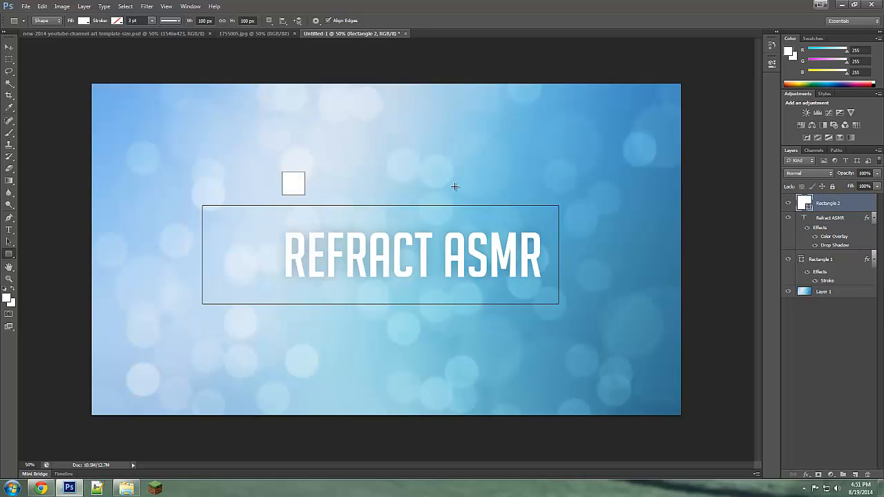
key(ctrl+z)
Step: Create a white 500 x 500 px square shape overlapping the guide rectangle and the start of the title
click(284, 183)
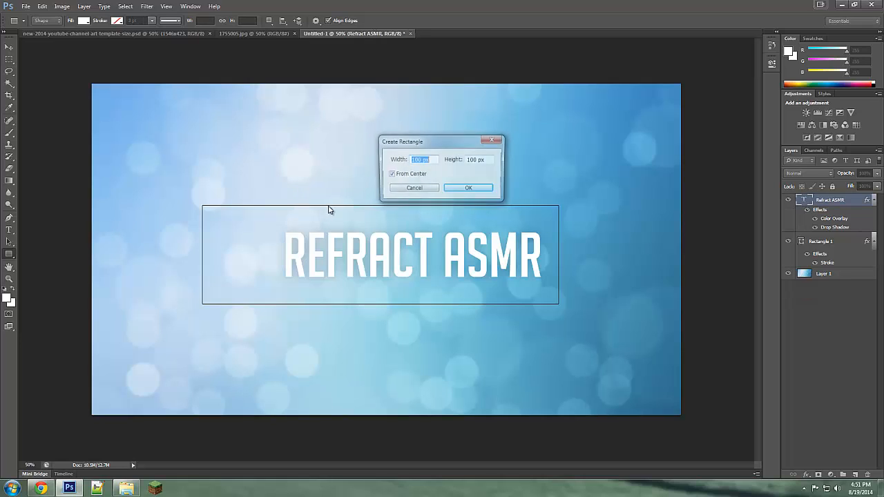
text(500)
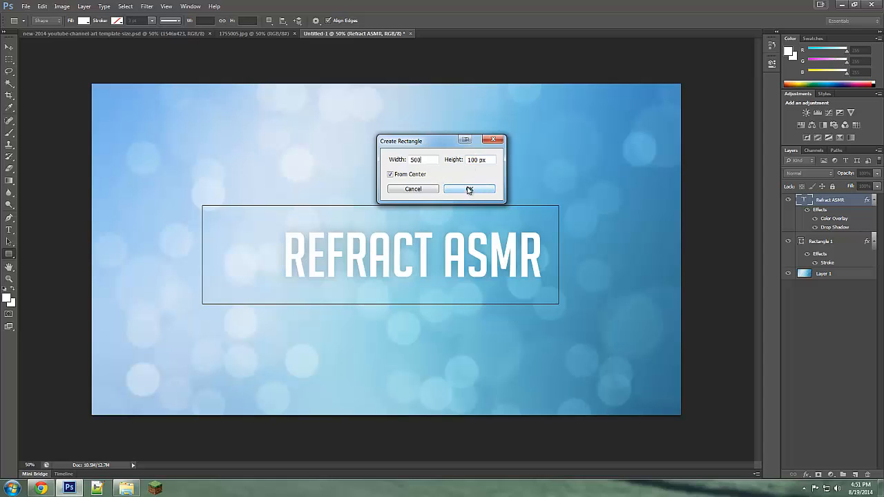
drag(471, 162, 467, 162)
text(5)
click(469, 190)
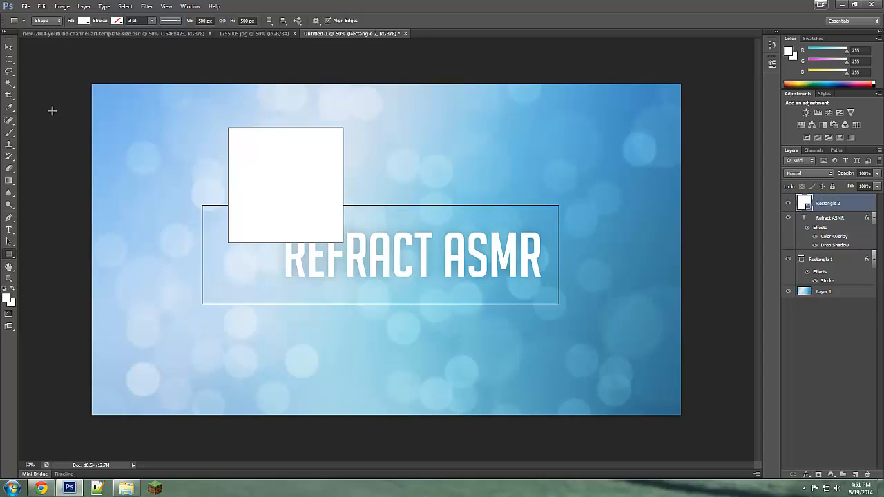
Step: Rotate the white square about 35 degrees counterclockwise, move it over the title's first letters and apply the transformation
click(8, 47)
key(ctrl+t)
drag(363, 249, 410, 206)
drag(332, 175, 352, 222)
click(11, 59)
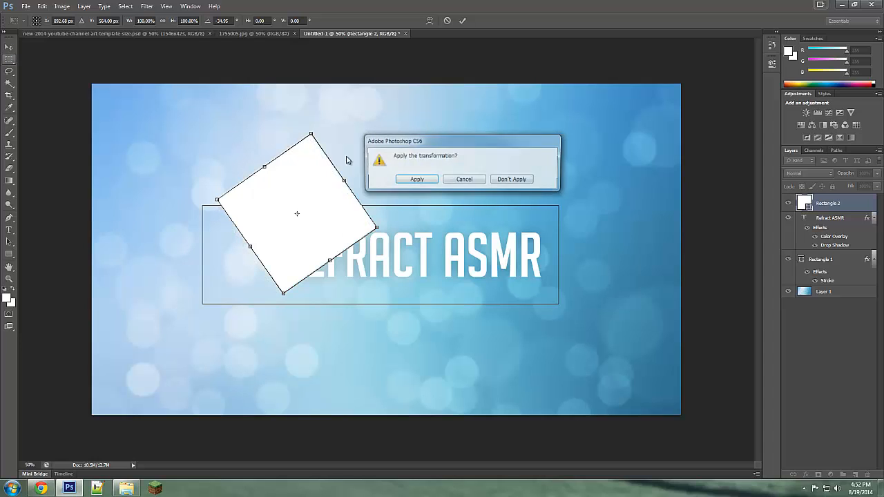
click(416, 182)
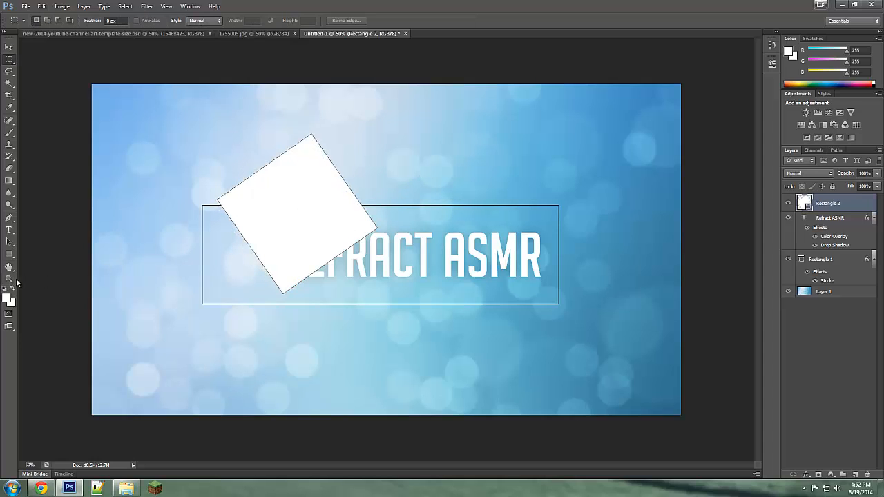
Step: Turn off the Drop Shadow in the Refract ASMR text layer's style
click(9, 279)
click(343, 253)
click(336, 236)
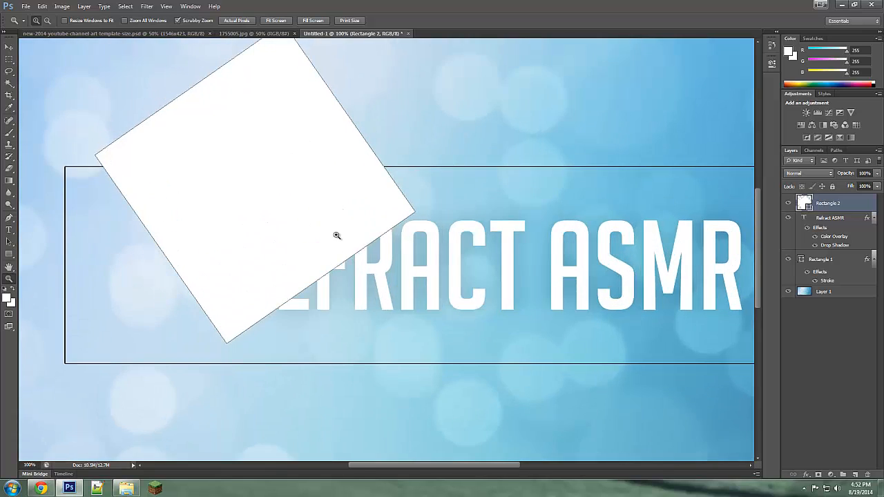
click(334, 245)
scroll(318, 290, down, 1)
right_click(226, 229)
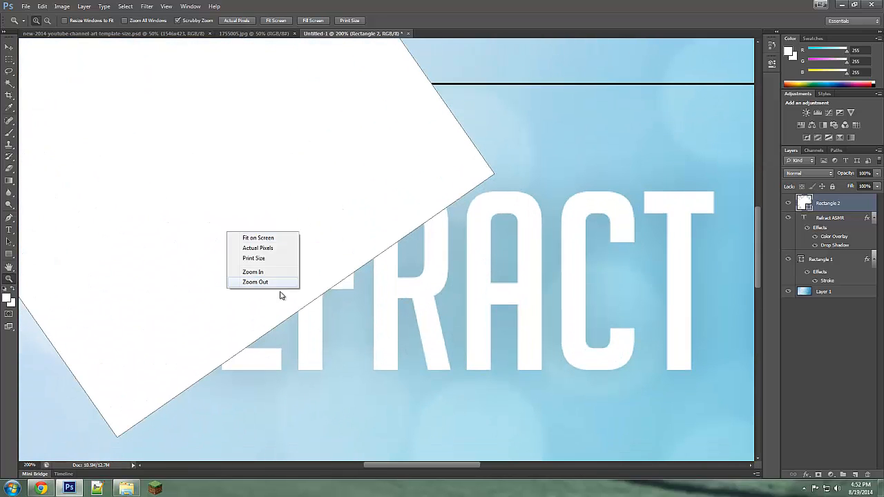
click(284, 283)
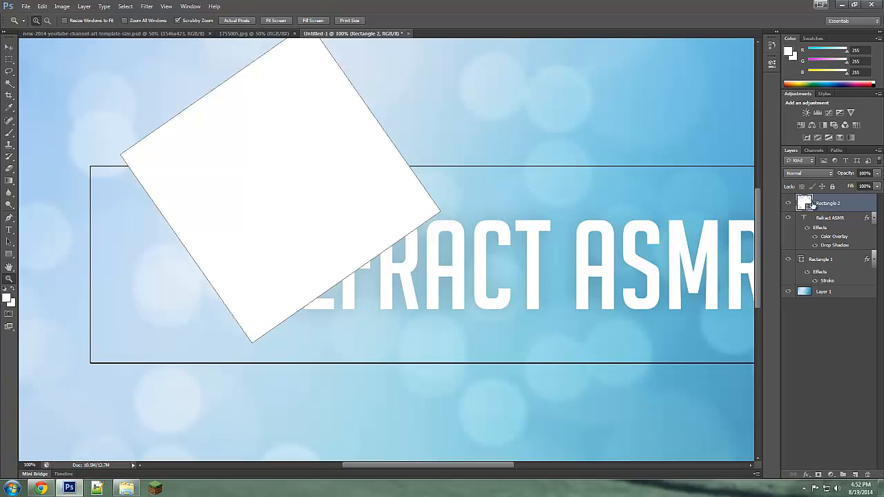
click(847, 218)
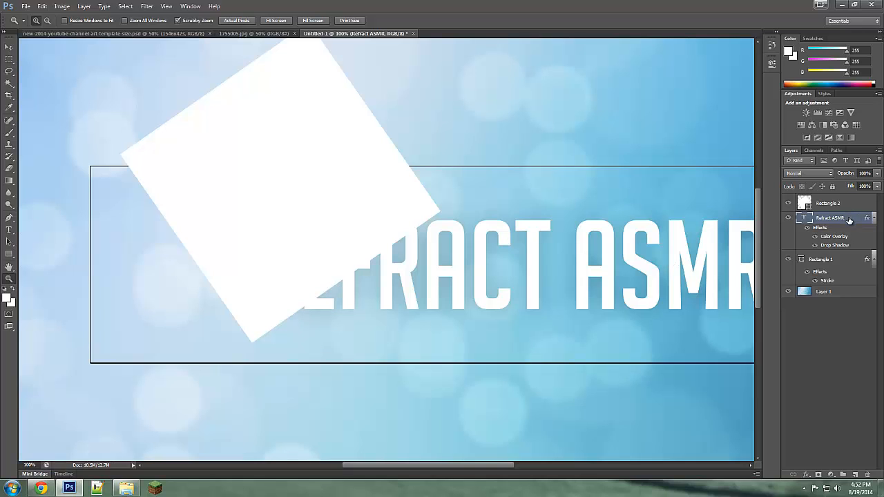
double_click(848, 219)
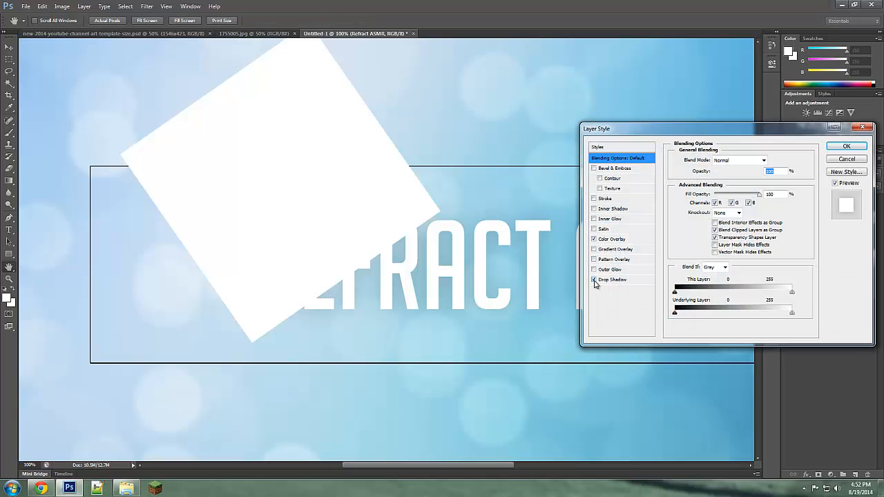
click(845, 147)
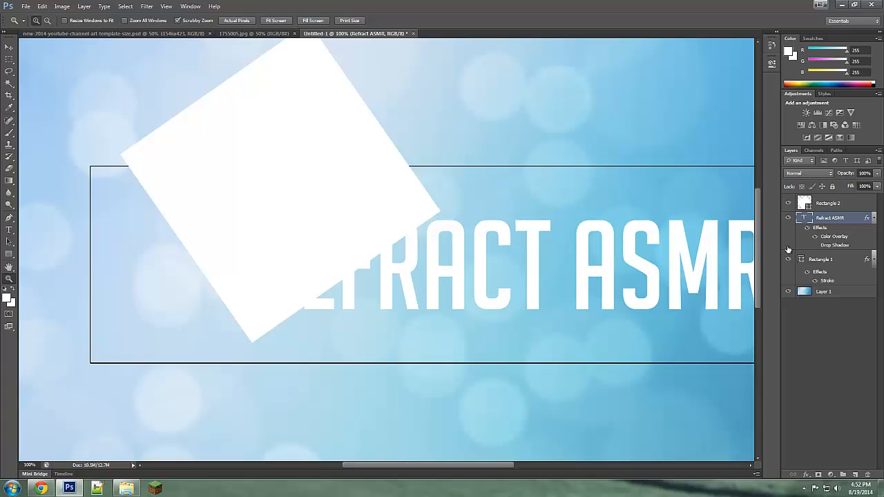
Step: Rasterize both the type and the layer style of the Refract ASMR layer
right_click(847, 219)
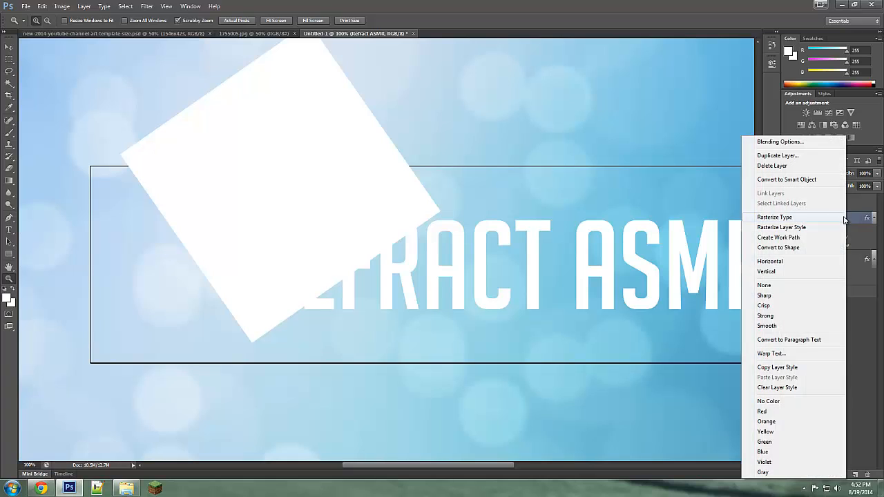
click(822, 217)
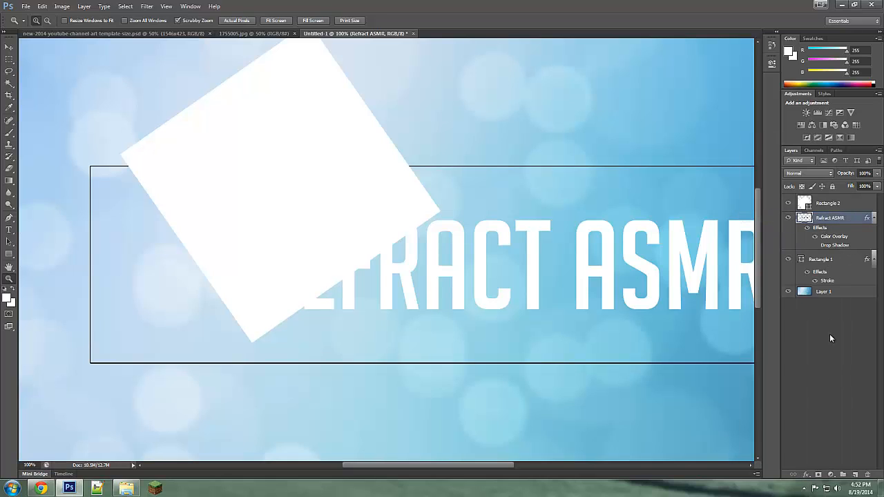
right_click(846, 220)
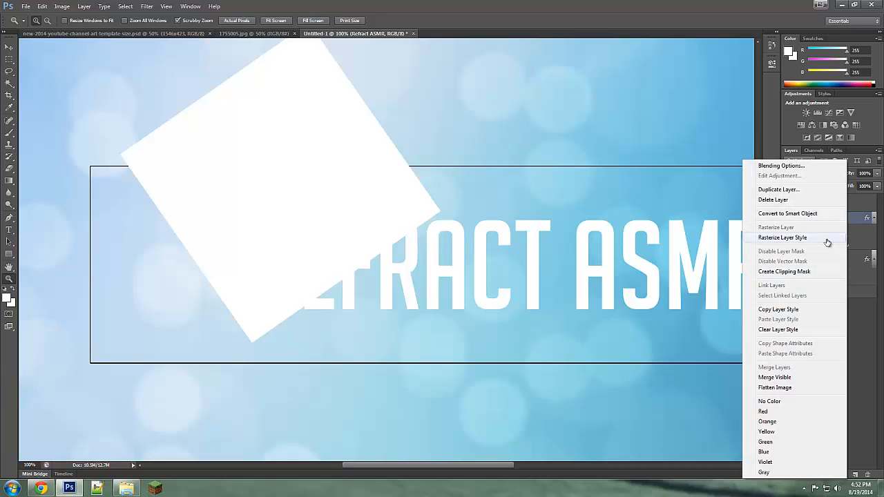
click(824, 239)
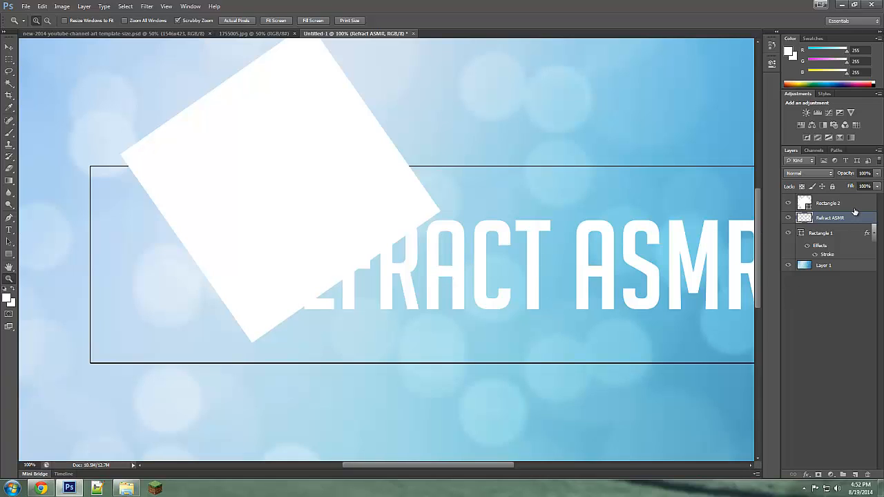
Step: Move the rotated square's layer below the Refract ASMR layer and give it a red Color Overlay
drag(858, 208, 860, 227)
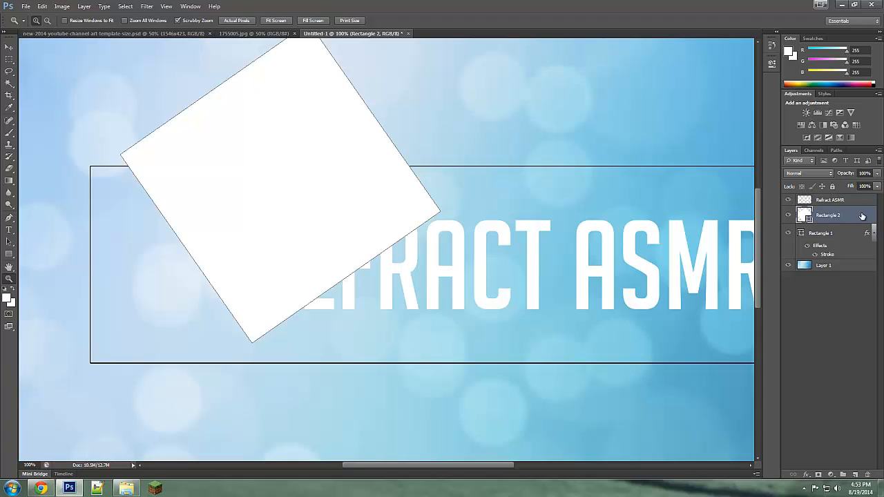
double_click(859, 217)
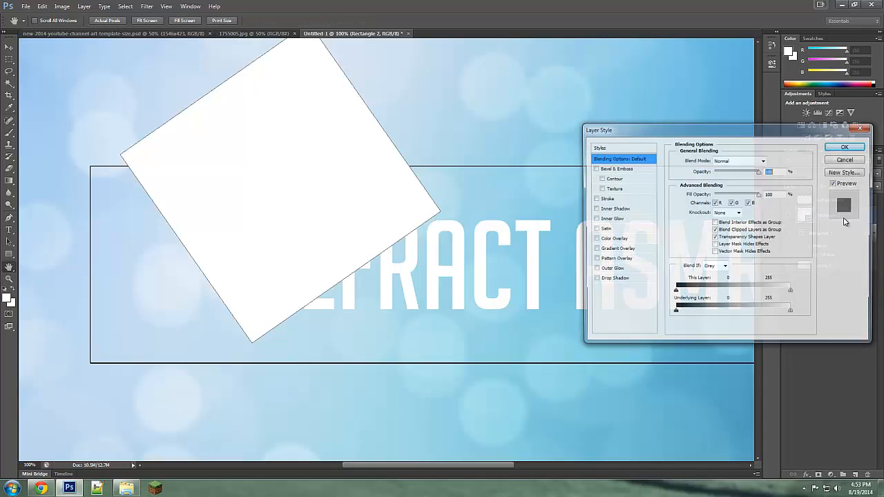
click(593, 239)
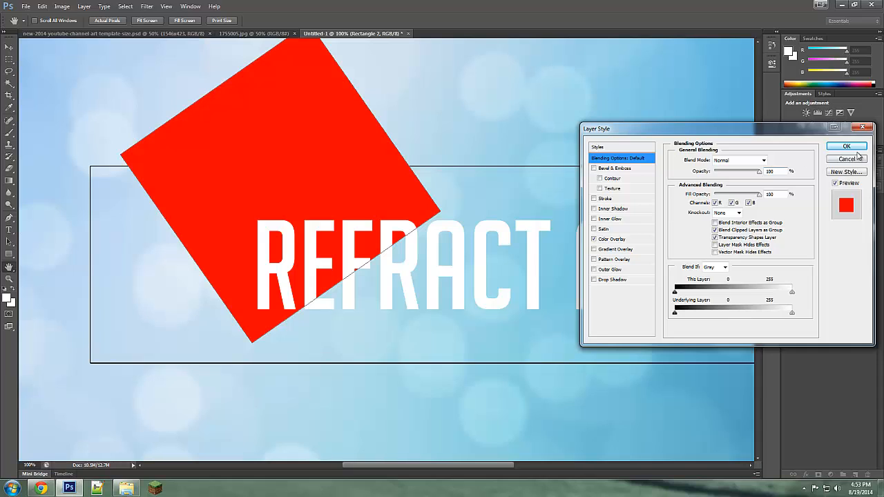
click(846, 146)
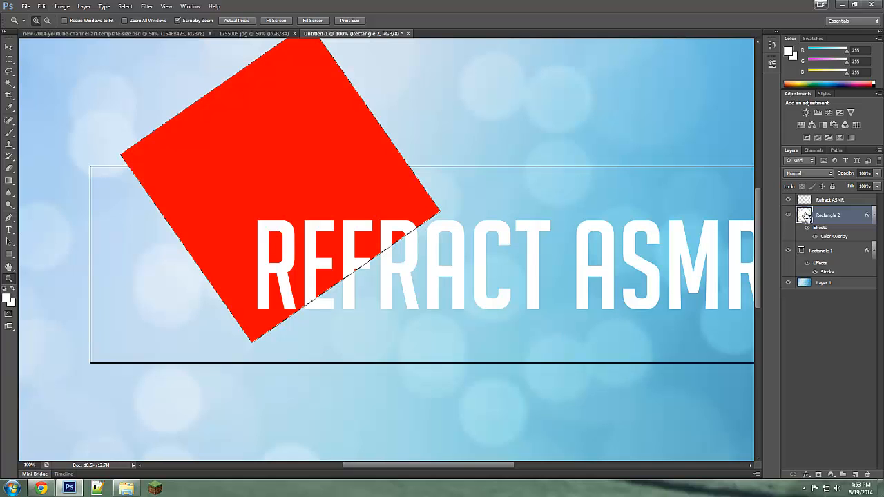
Step: Cut the part of the Refract ASMR title inside the square's outline and paste it onto a new layer
click(836, 200)
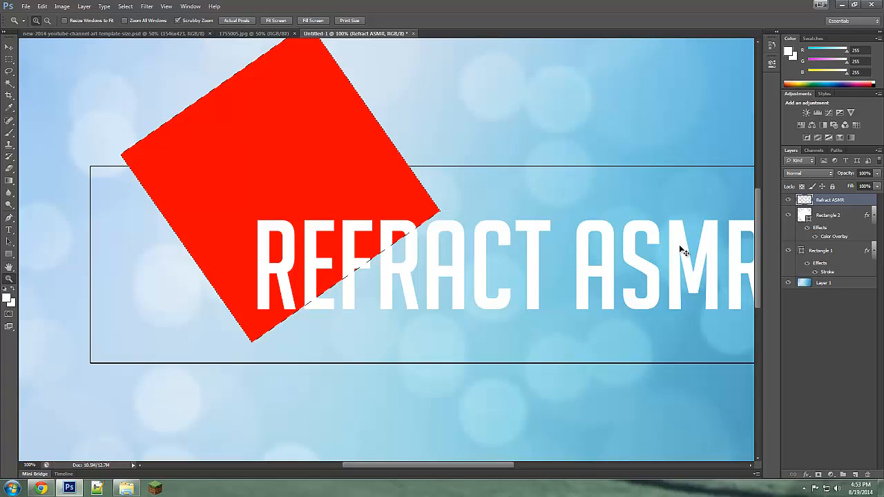
key(Delete)
key(ctrl+d)
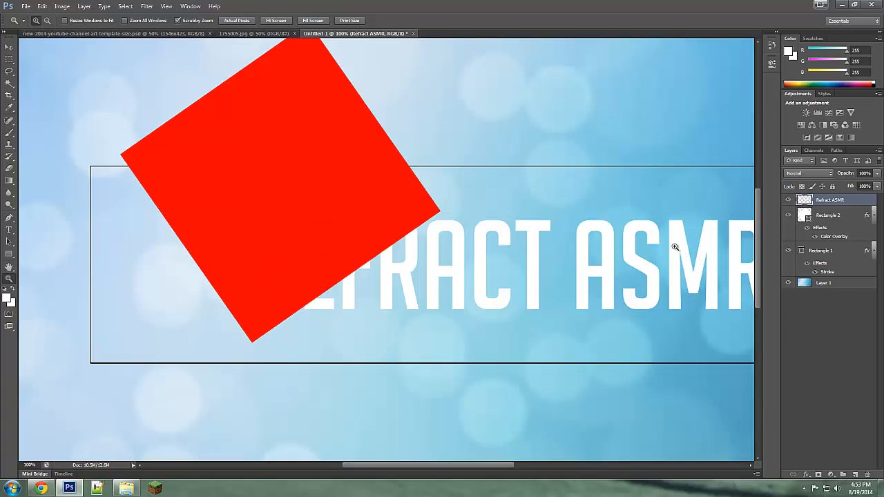
key(ctrl+shift+alt+n)
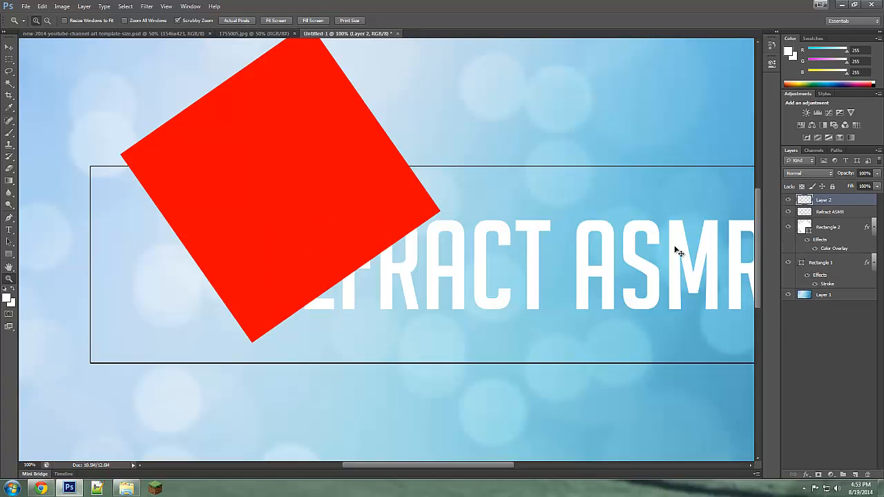
key(ctrl+v)
Step: Move the pasted piece of the title back against the rest of Refract ASMR and check the join with the red square hidden
click(9, 46)
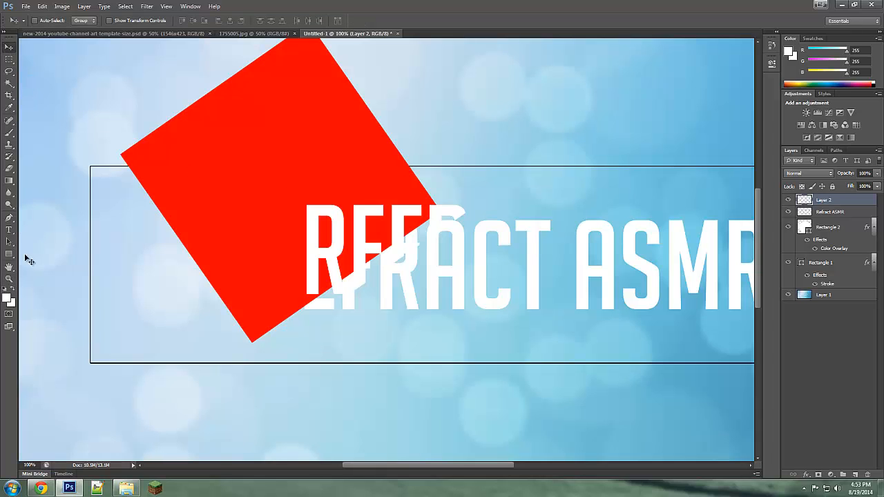
click(9, 279)
click(323, 231)
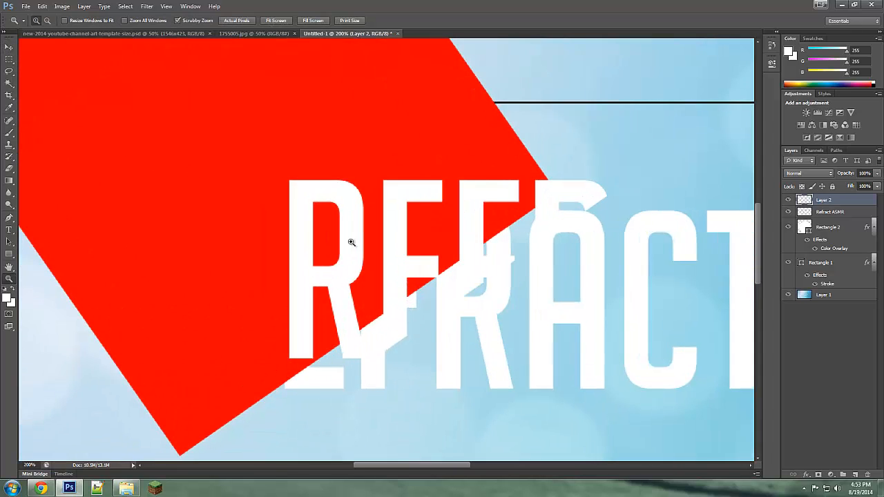
click(351, 241)
click(9, 46)
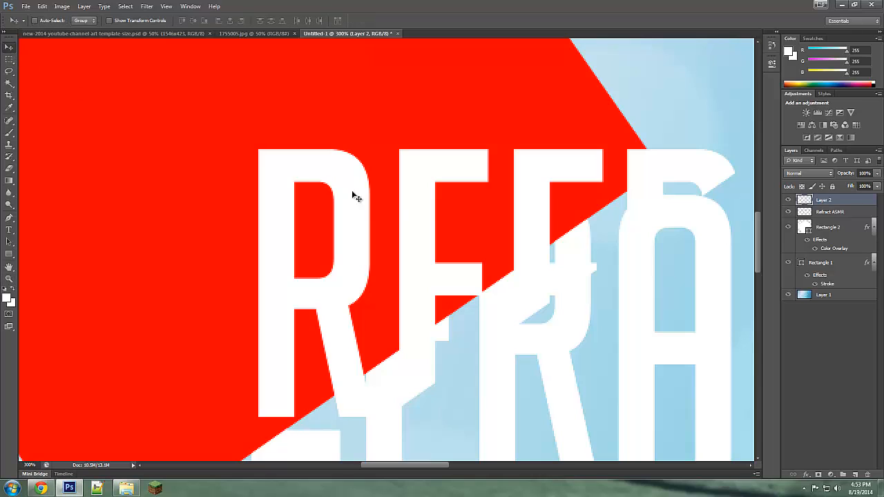
drag(428, 216, 281, 263)
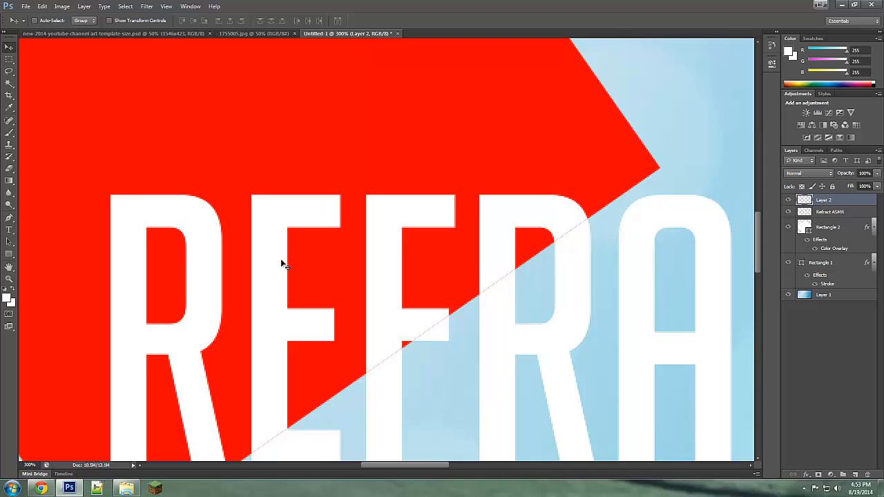
click(789, 228)
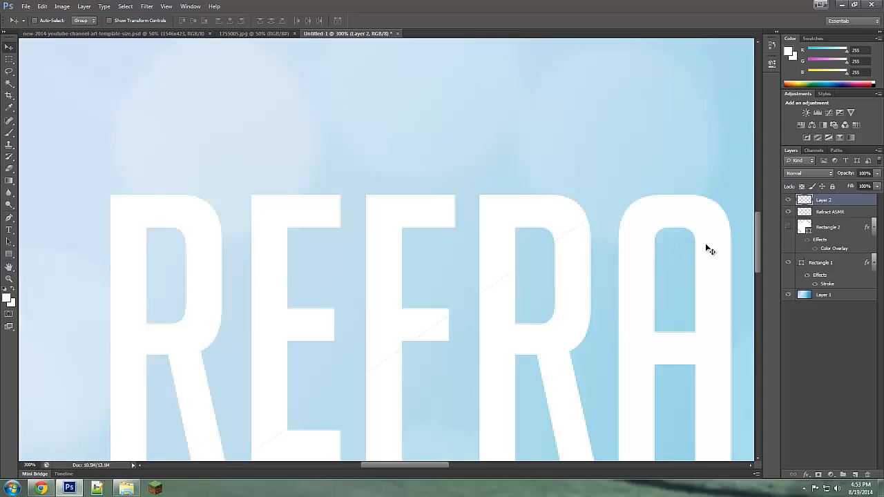
click(789, 228)
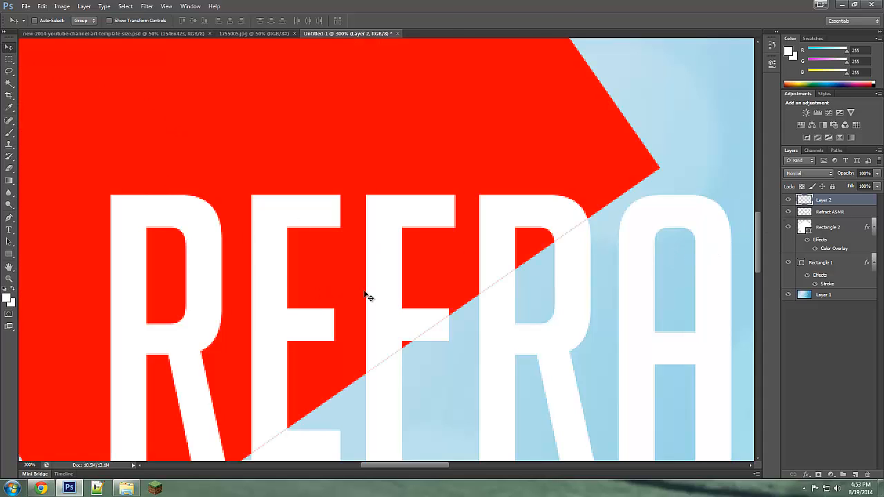
Step: Nudge the cut title piece slightly down at high magnification to close the thin diagonal gap
drag(366, 295, 366, 294)
click(9, 279)
click(610, 230)
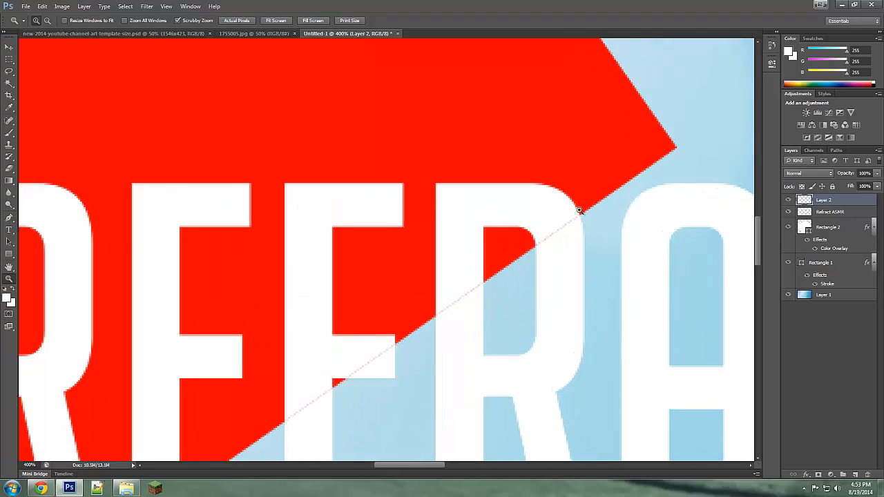
click(580, 211)
click(562, 216)
click(548, 253)
click(504, 280)
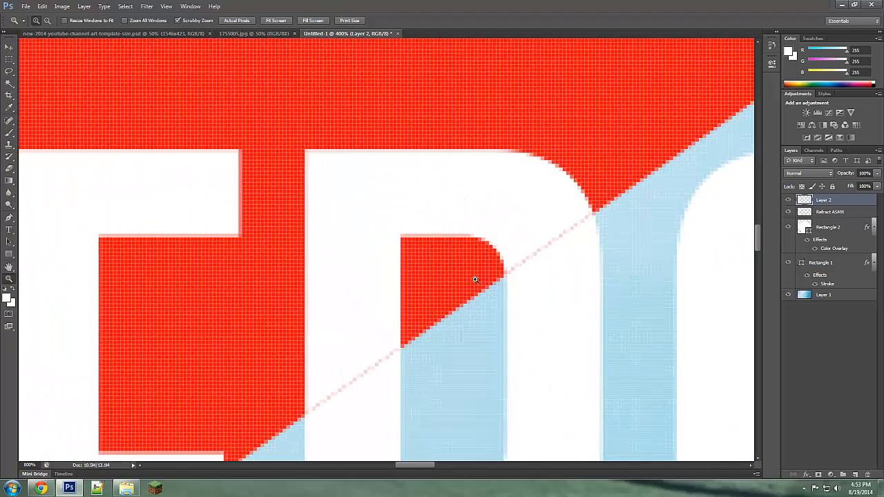
click(14, 49)
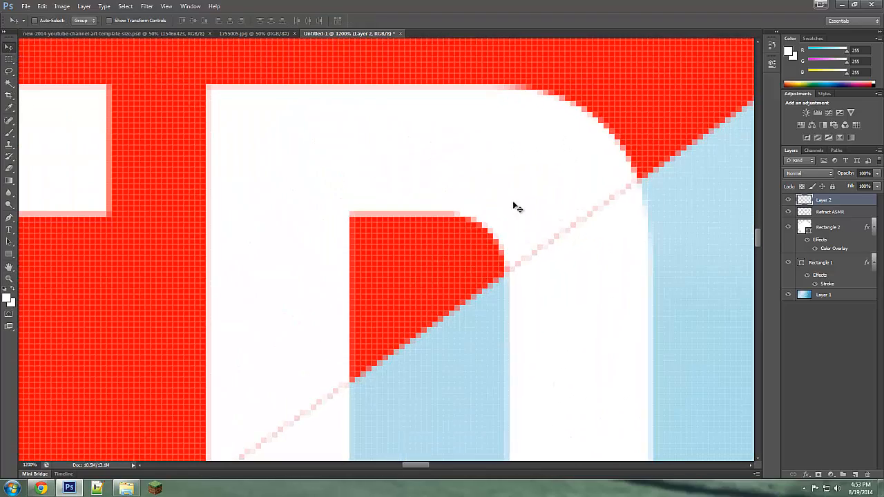
drag(542, 209, 562, 233)
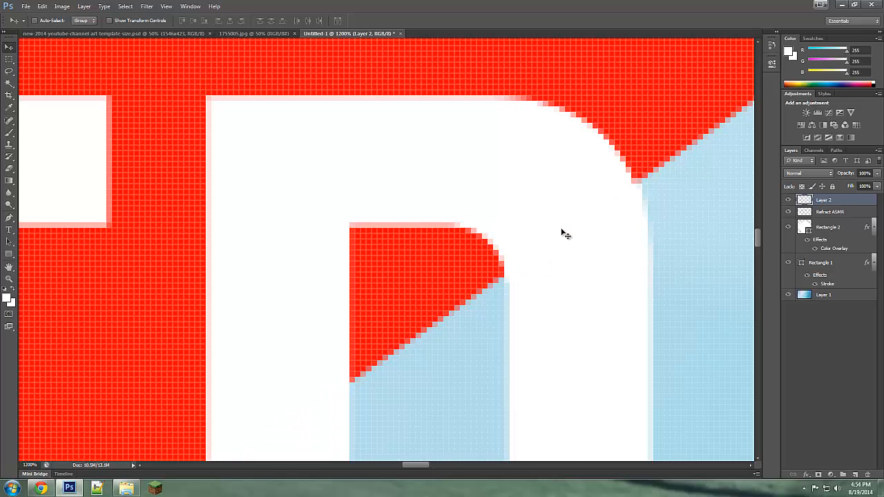
Step: Hide the red square and inspect the letters of REFRACT along the diagonal cut, then show the square again
click(9, 278)
right_click(129, 281)
click(142, 286)
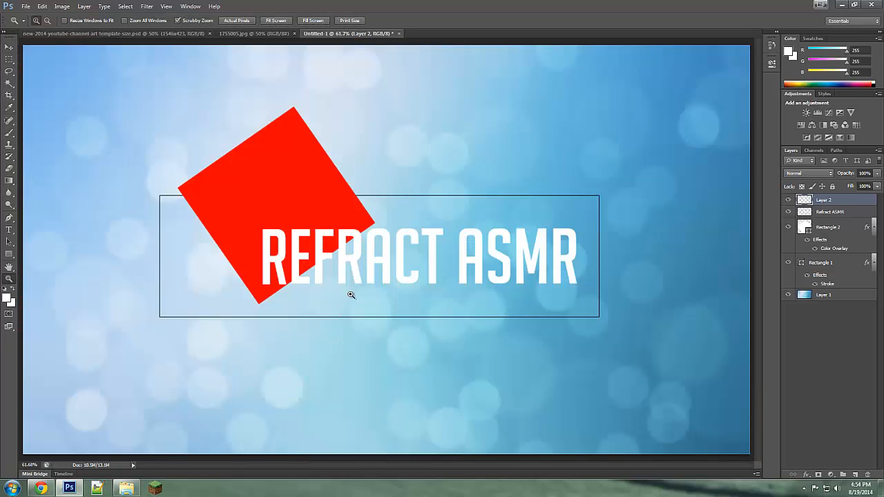
click(788, 227)
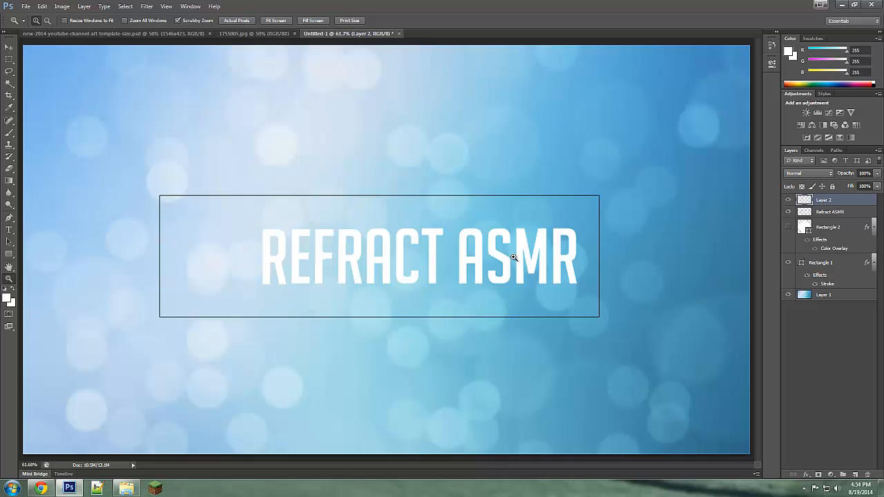
click(315, 262)
click(315, 263)
click(320, 264)
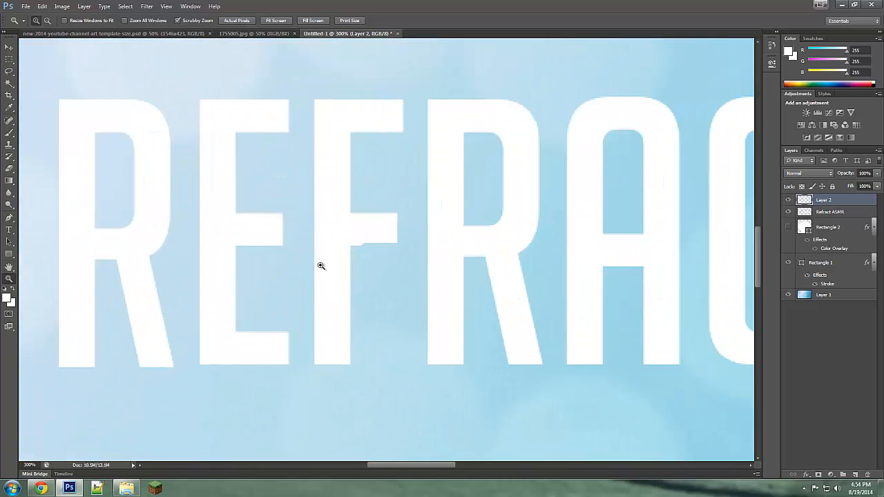
click(324, 266)
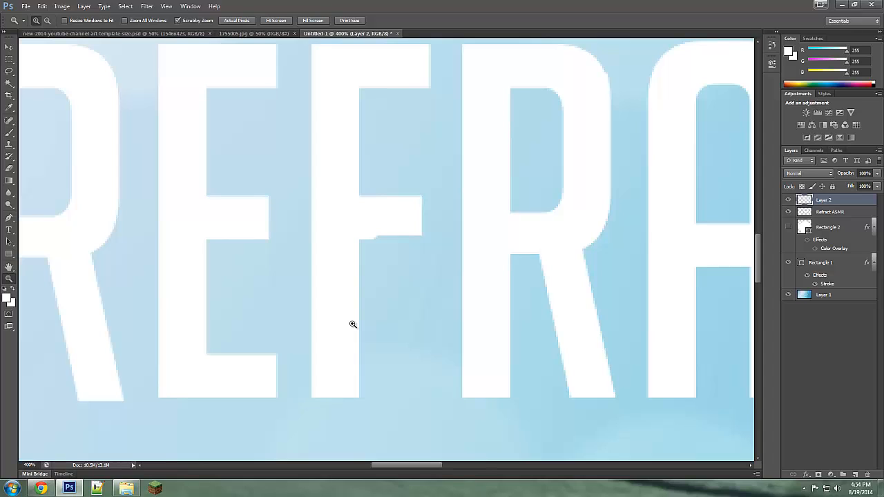
click(789, 229)
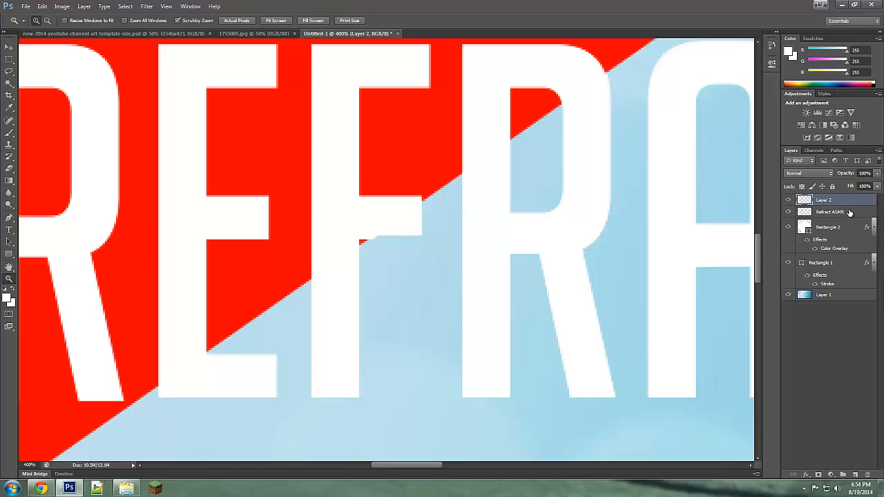
Step: Nudge the cut title piece back up to realign the letters, and shift it slightly right to close the diagonal gap
click(9, 47)
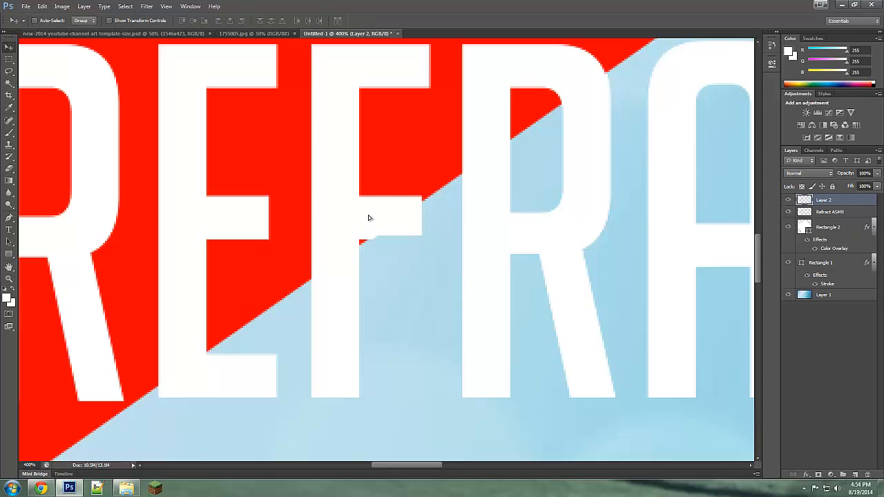
drag(366, 216, 368, 220)
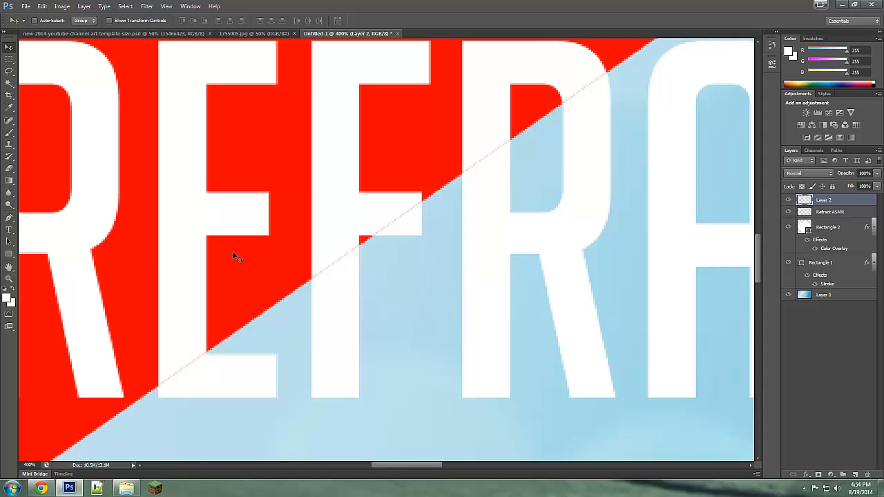
click(10, 279)
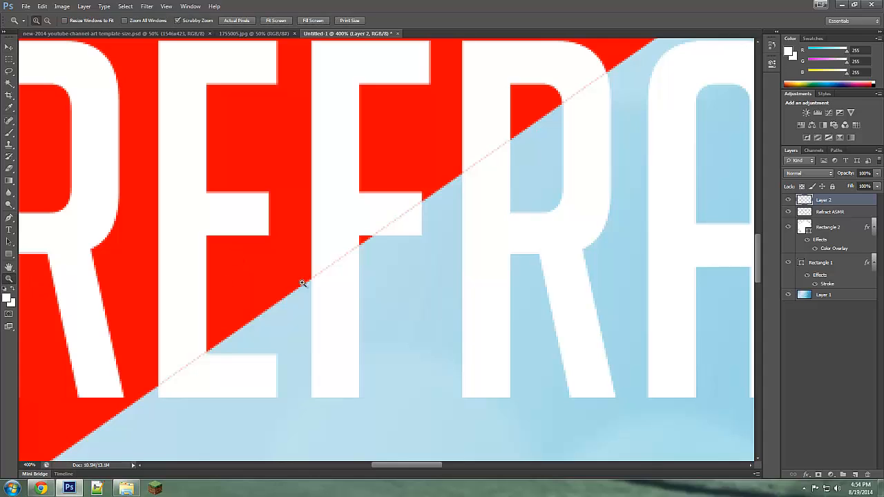
click(355, 254)
click(412, 208)
click(363, 233)
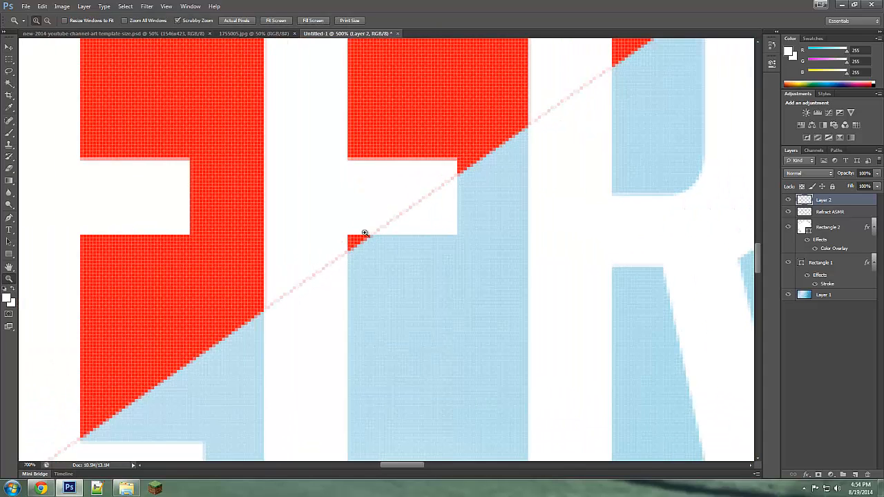
click(365, 234)
click(364, 232)
click(363, 228)
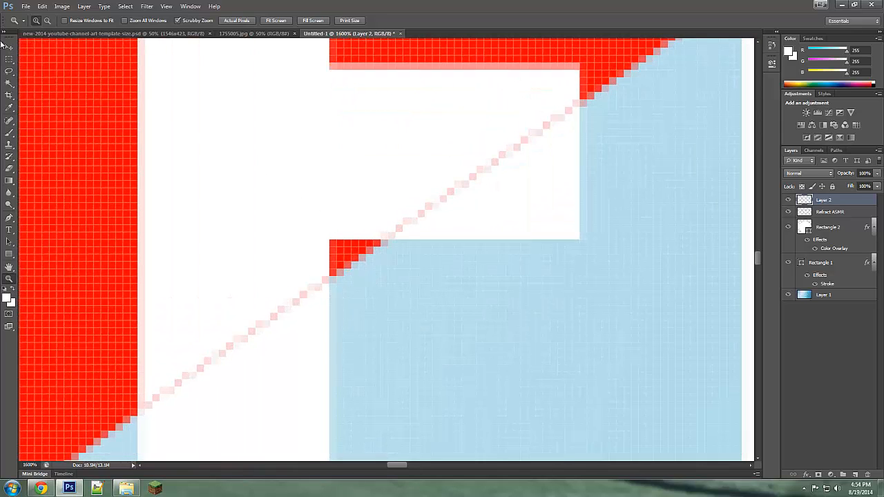
click(8, 46)
drag(406, 182, 416, 185)
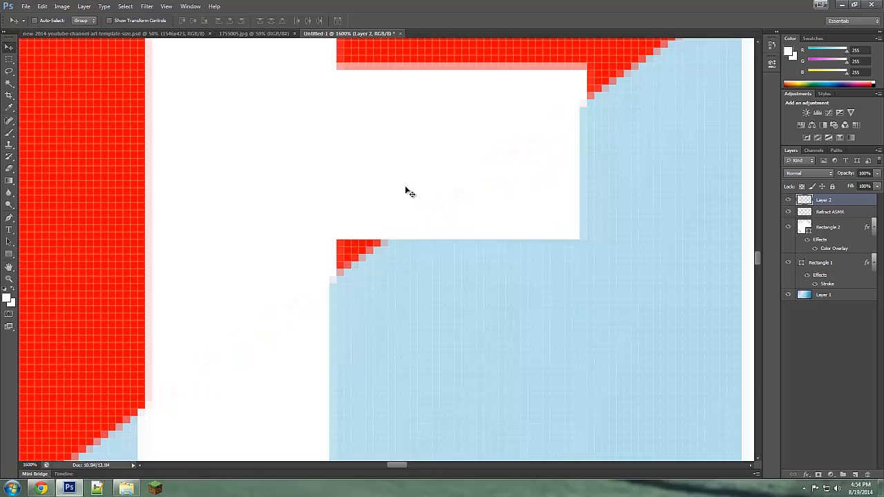
Step: Check the join with the red square hidden and shown, and offset the cut title piece slightly up and right along the diagonal
click(9, 279)
right_click(123, 267)
click(133, 274)
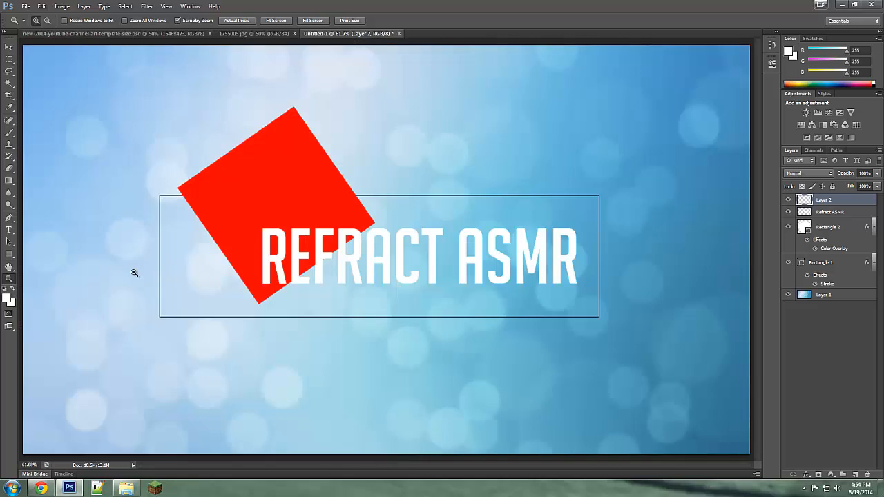
drag(284, 250, 312, 258)
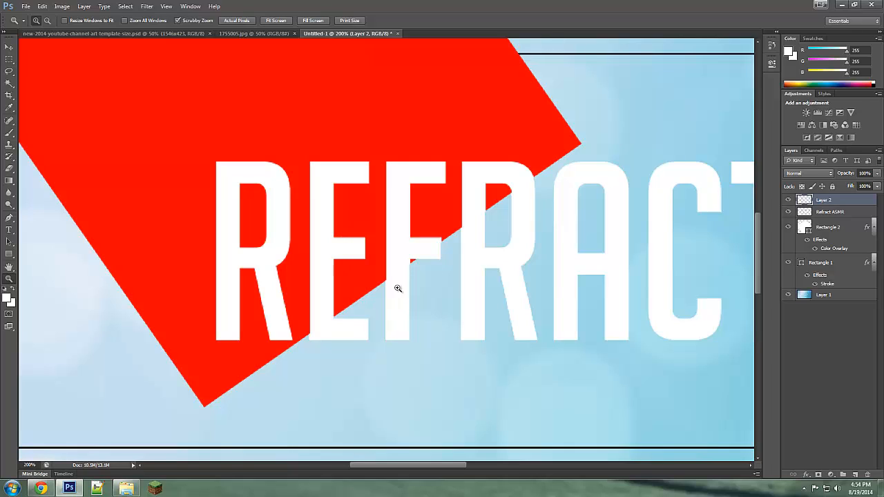
click(788, 227)
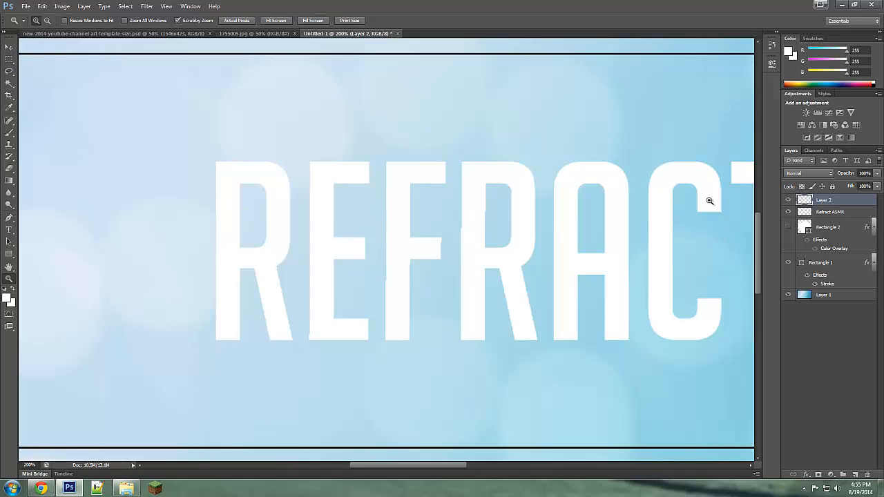
click(789, 228)
key(v)
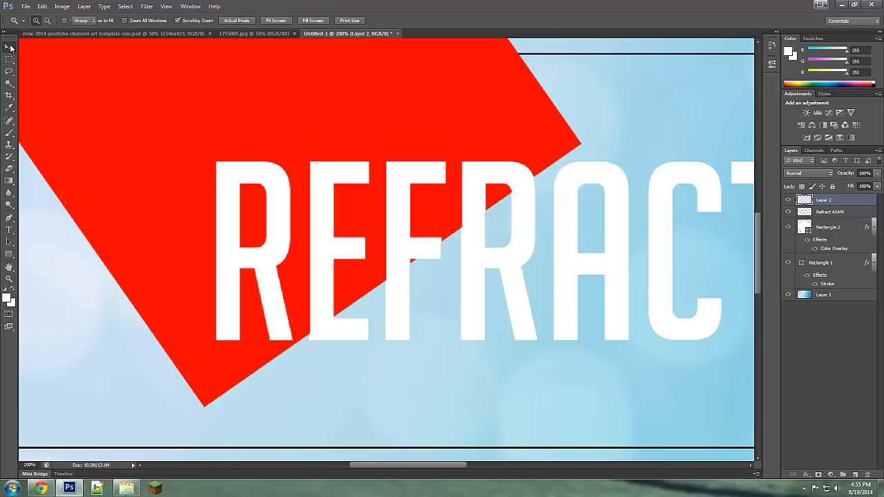
click(9, 278)
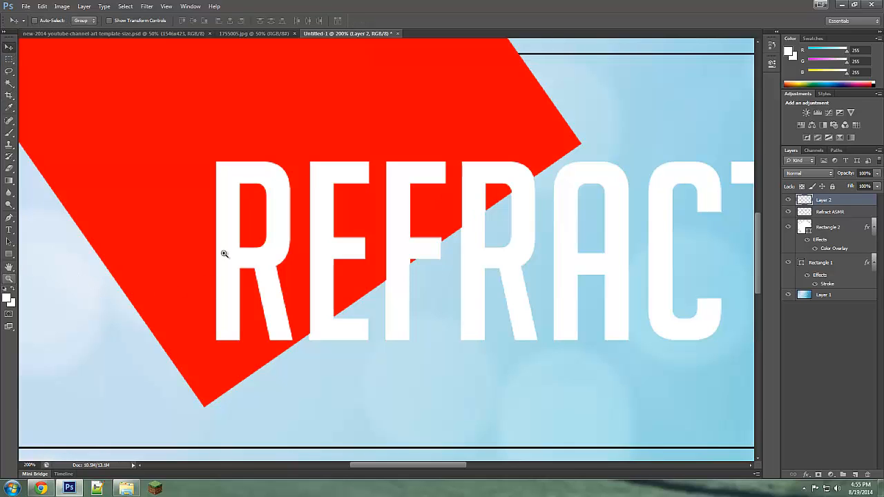
click(568, 142)
click(548, 148)
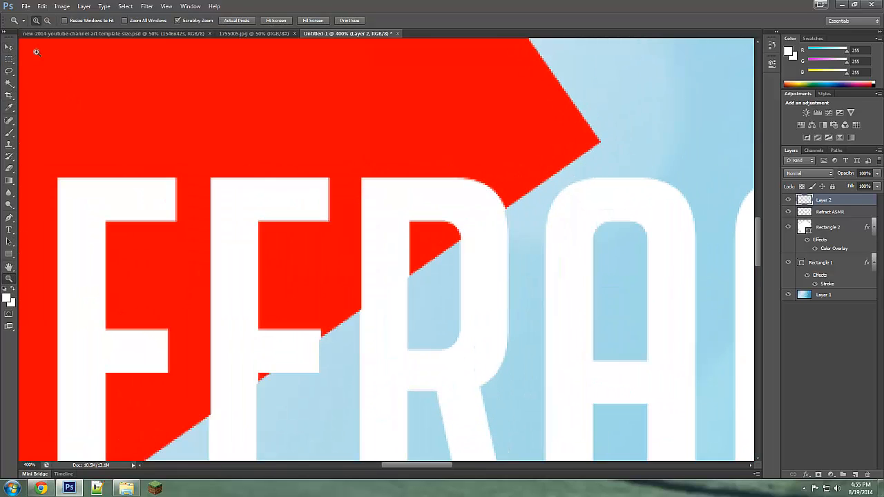
click(9, 46)
drag(449, 198, 469, 177)
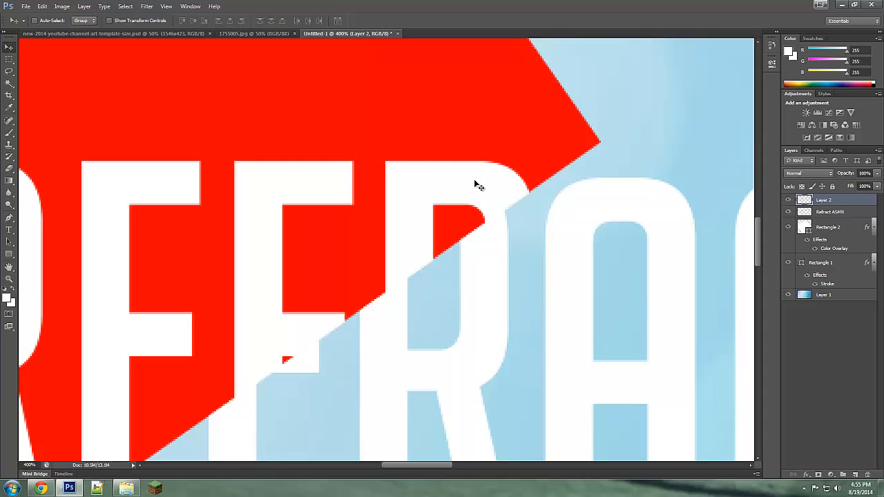
Step: Hide the red square and examine the offset between the two title pieces, first on the whole canvas and up close
click(9, 278)
right_click(249, 256)
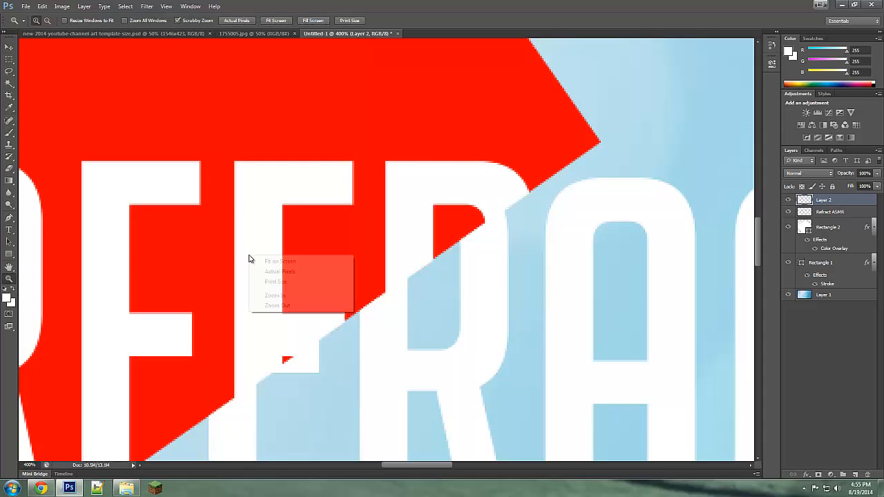
click(257, 259)
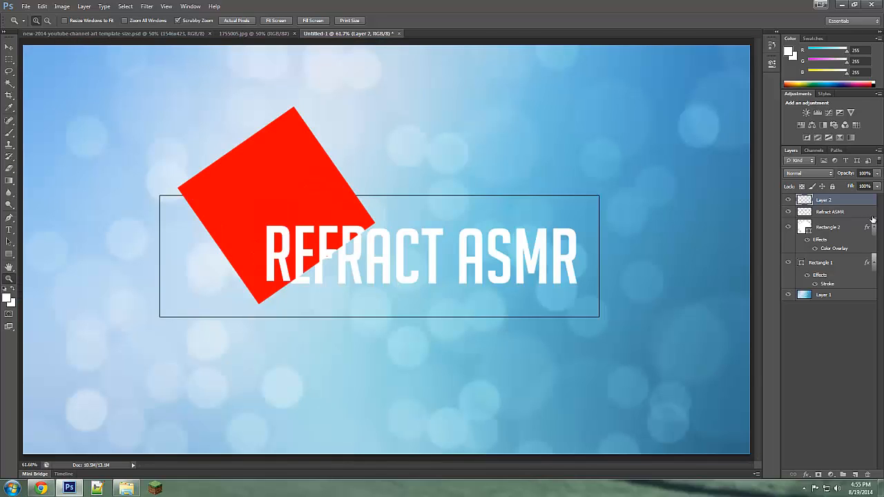
click(788, 227)
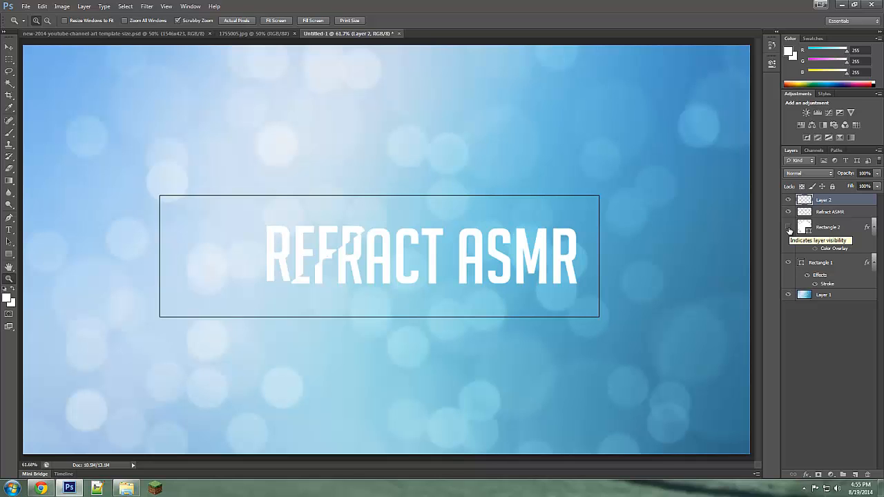
click(329, 252)
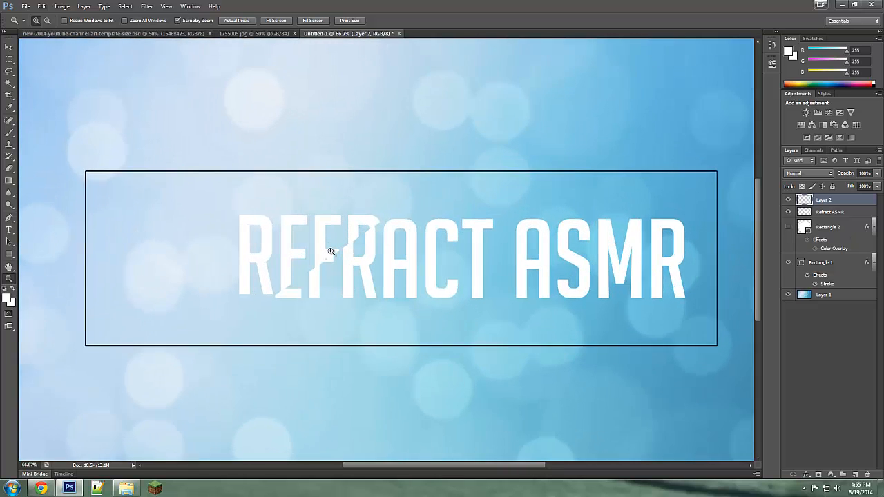
click(331, 252)
click(331, 251)
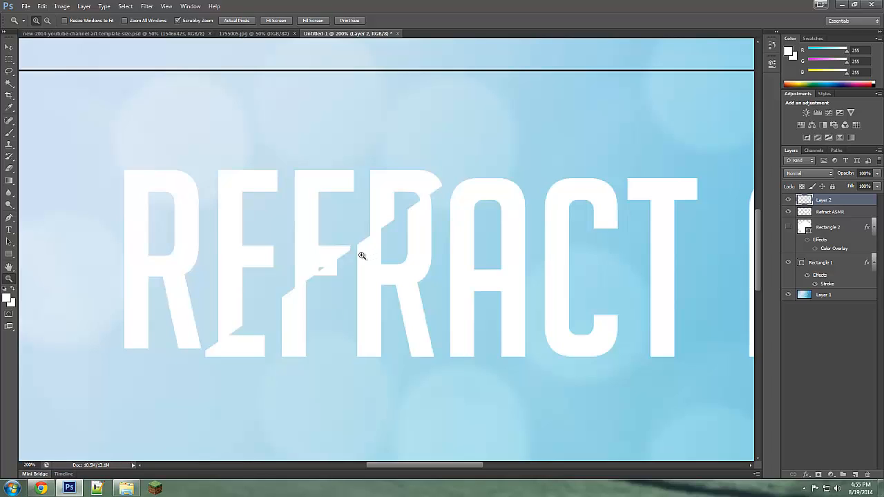
Step: Show the red square and shift the cut title piece on Layer 2 slightly down and left along the diagonal
click(9, 47)
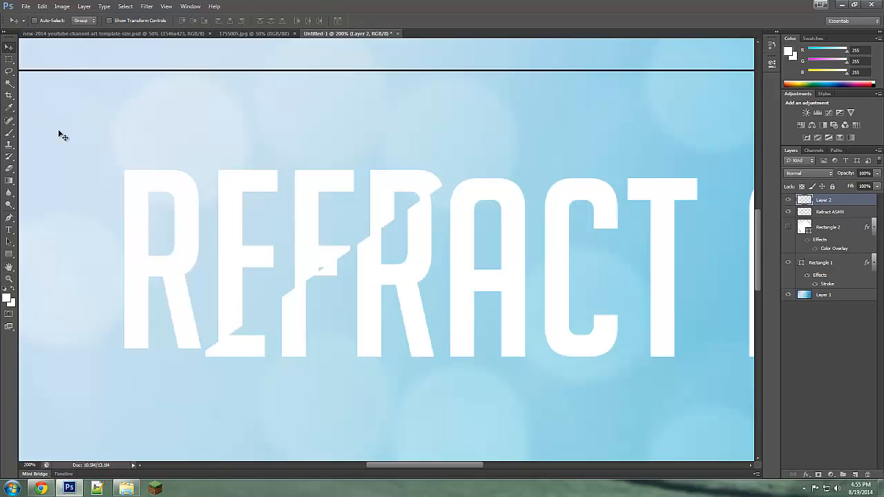
click(854, 212)
click(788, 227)
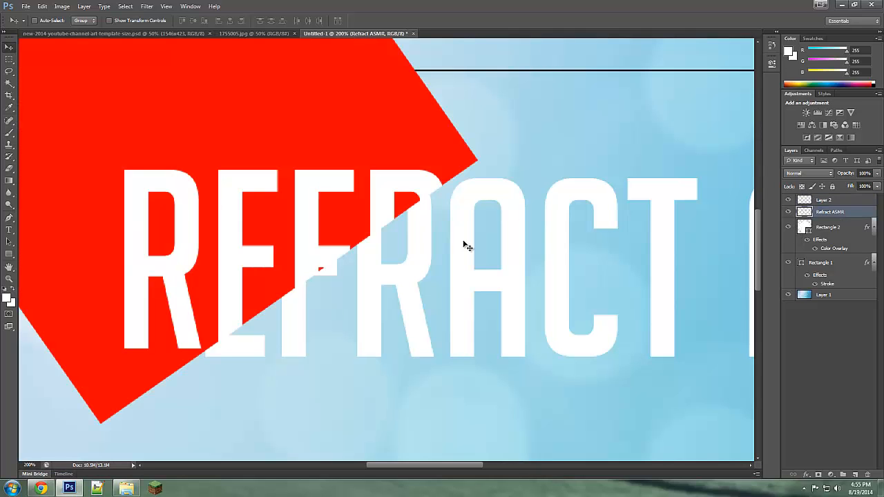
click(9, 279)
click(353, 203)
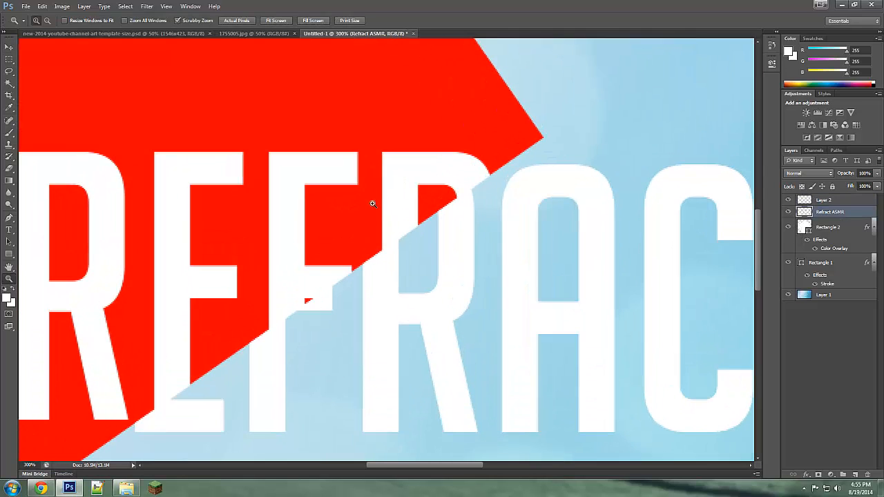
click(358, 214)
click(420, 213)
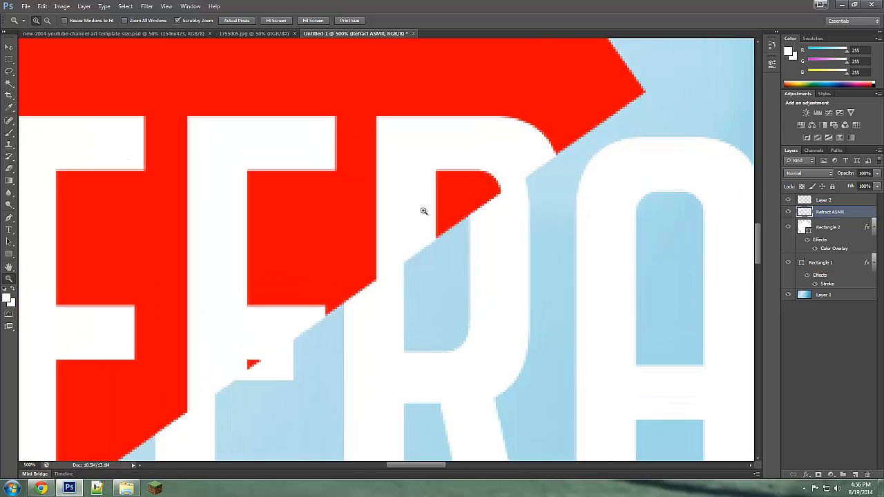
click(838, 201)
click(8, 47)
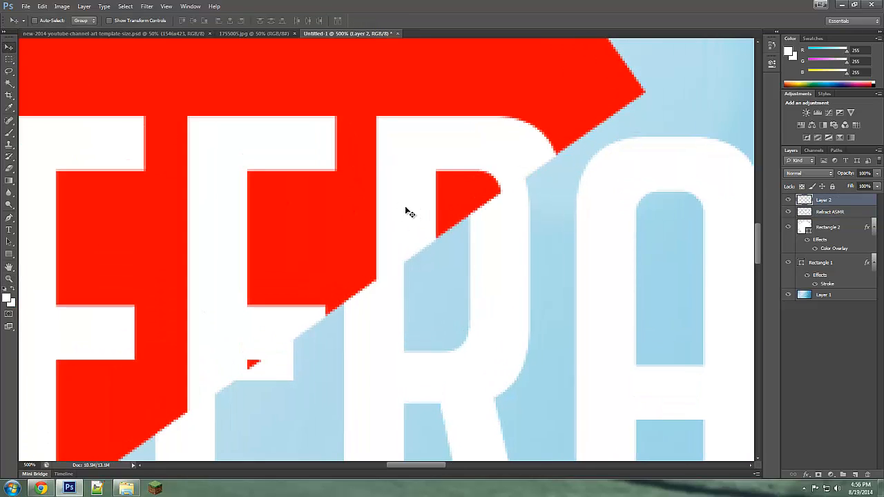
drag(404, 212, 396, 213)
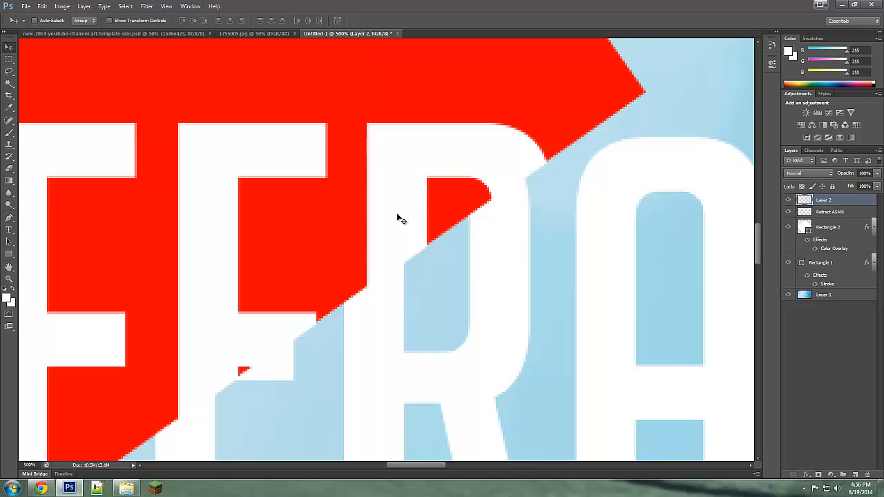
Step: Hide the red square and check the offset title on the whole canvas
click(787, 228)
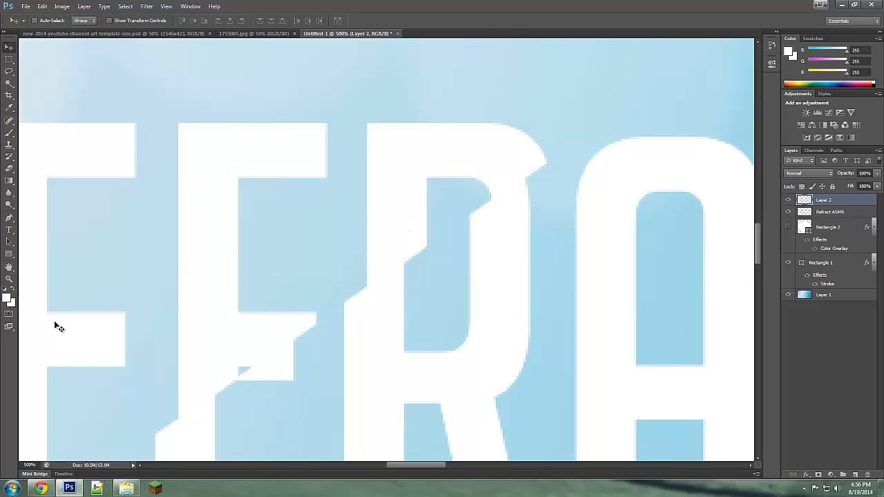
click(9, 278)
right_click(171, 267)
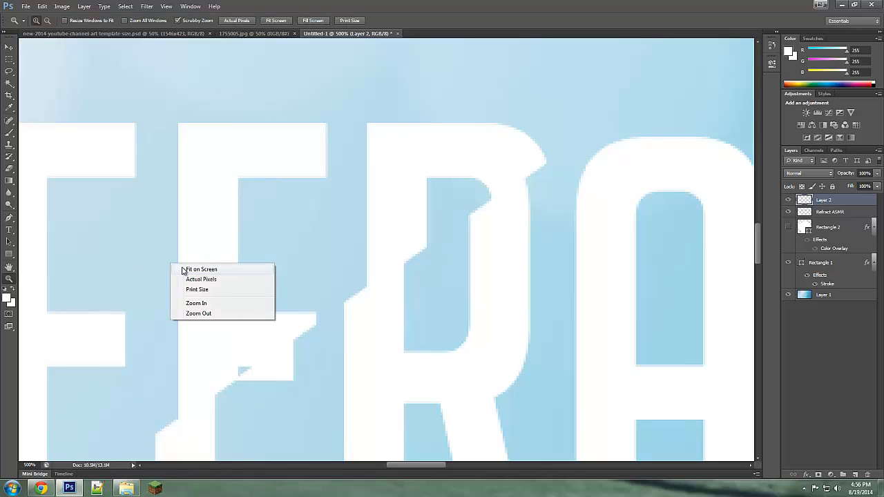
click(183, 270)
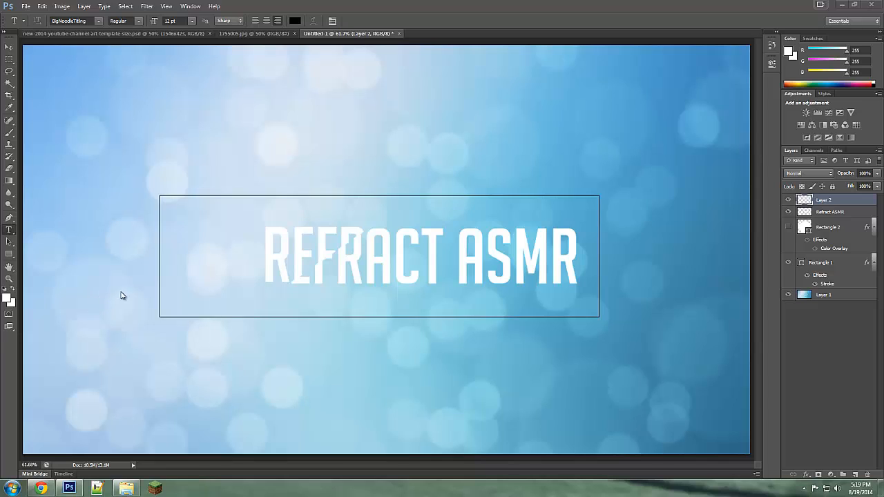
Step: Merge the cut title piece down into the Refract ASMR layer
click(852, 200)
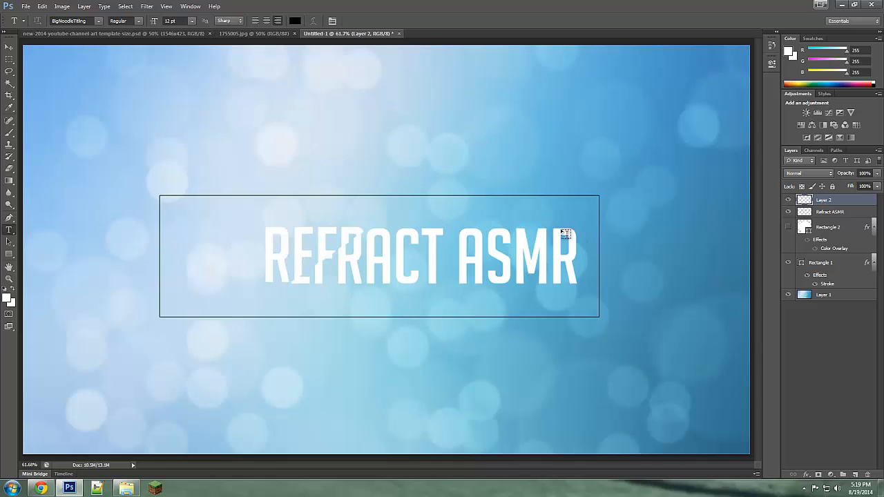
right_click(845, 205)
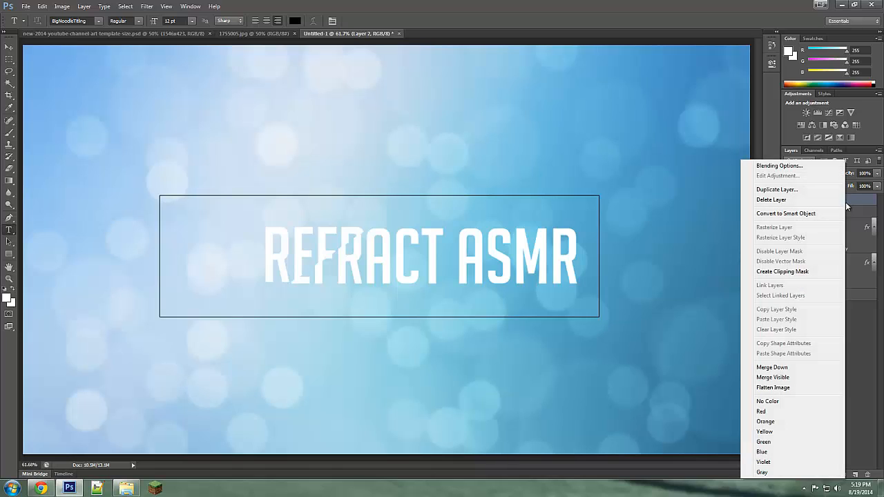
click(798, 370)
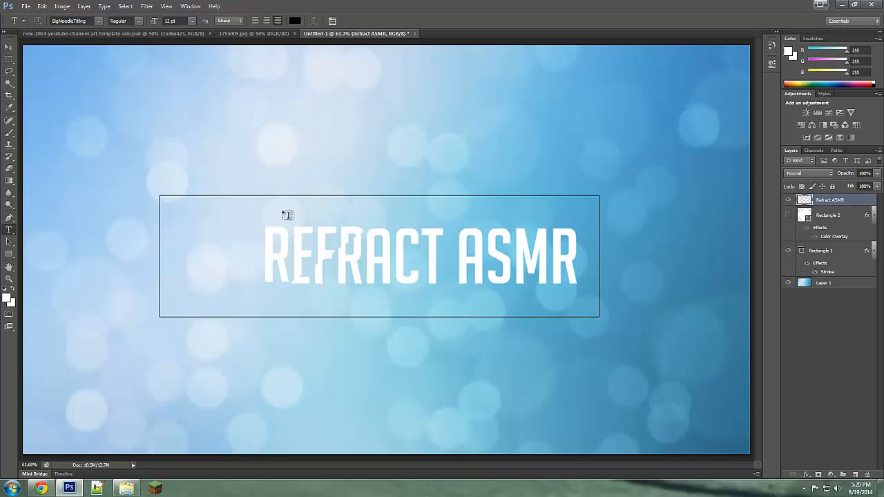
Step: Add a drop shadow to the Refract ASMR layer with a distance of 0 px and a size of 20 px
double_click(861, 203)
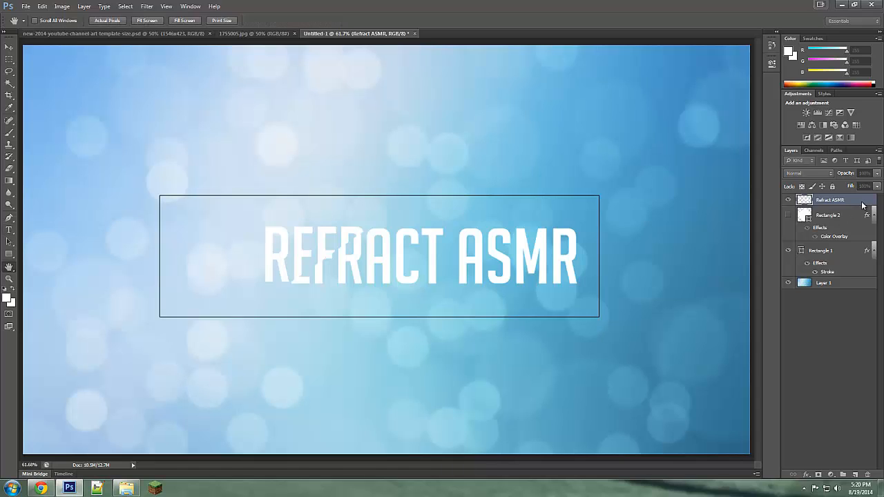
click(591, 307)
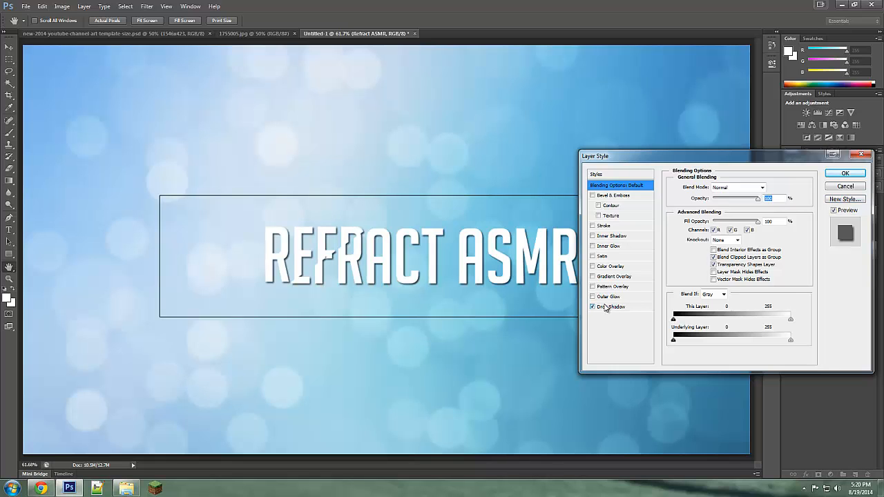
click(607, 306)
drag(637, 156, 696, 121)
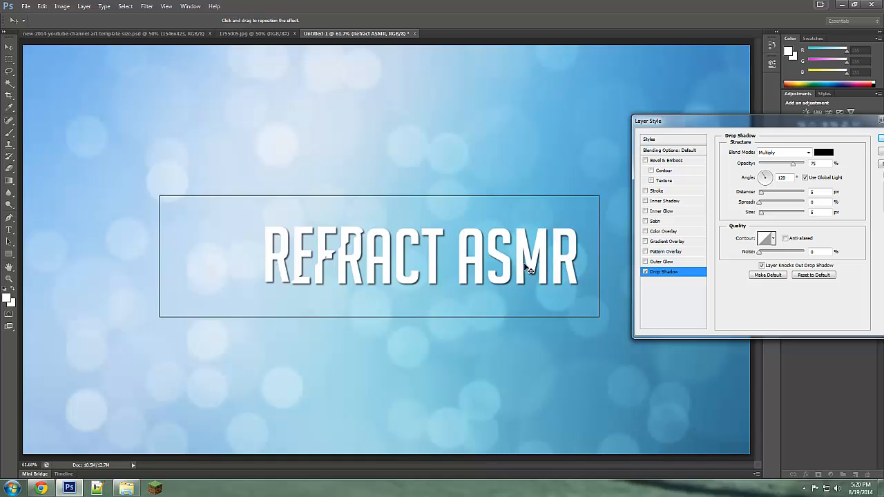
drag(761, 195, 736, 195)
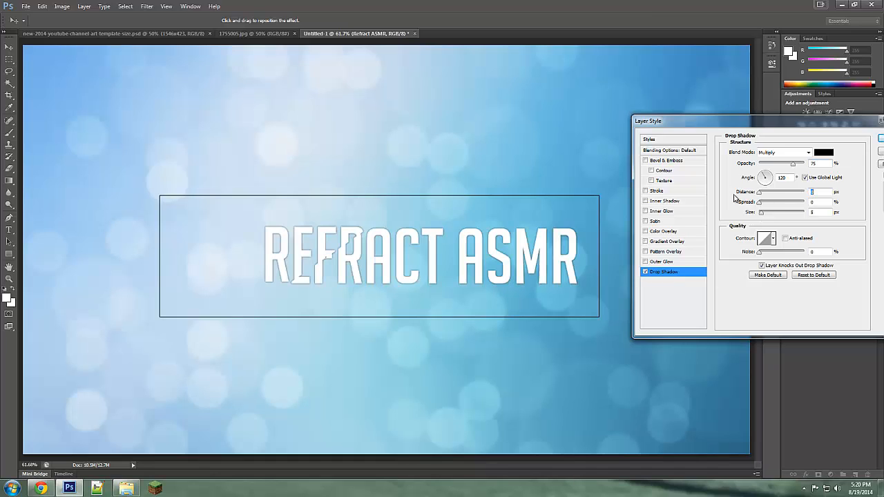
click(773, 209)
text(20)
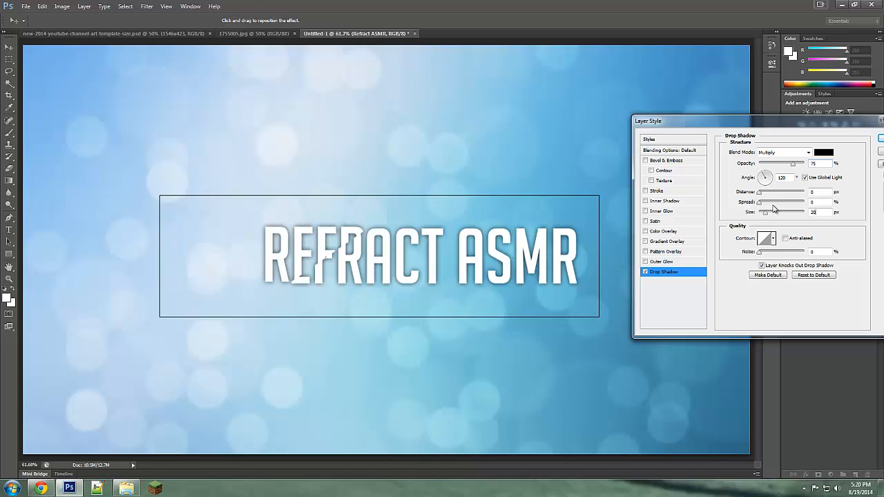
Step: Set the title's drop shadow to 20% opacity and a size of 50 px
double_click(823, 164)
text(20)
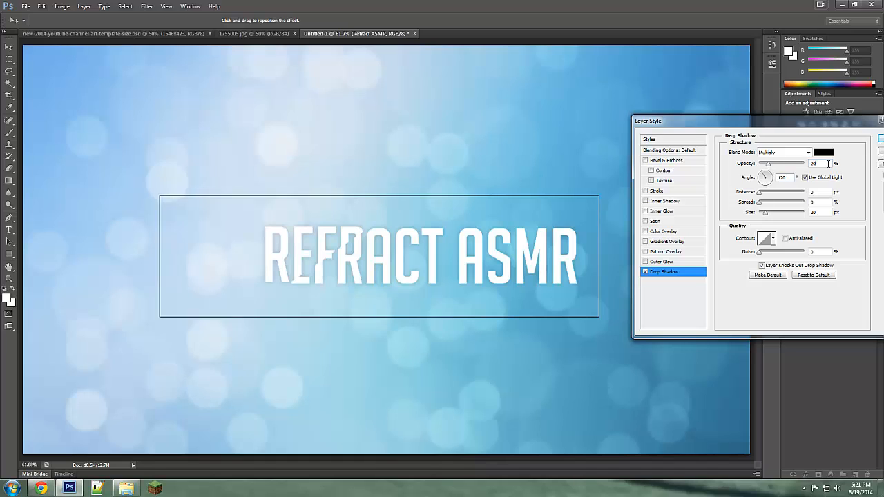
double_click(815, 212)
text(50)
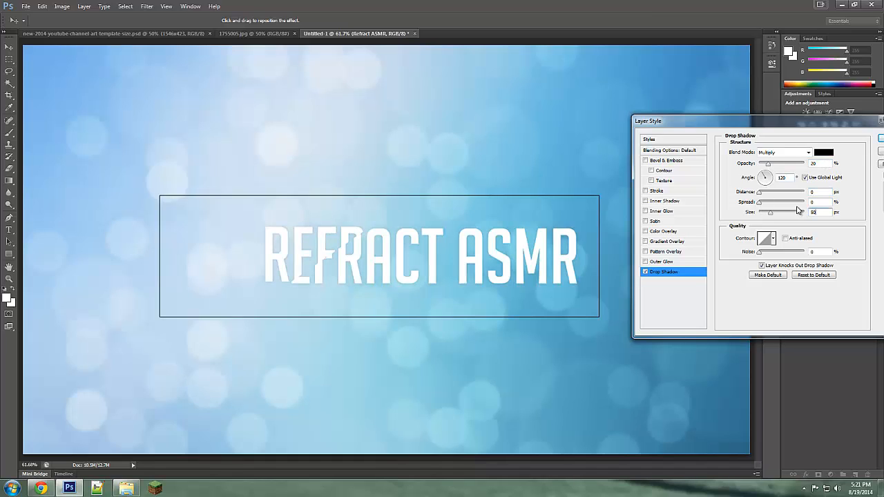
Step: Try the drop shadow at 30% opacity, set it back to 20%, and apply the layer style
double_click(821, 163)
text(20)
key(shift+Up)
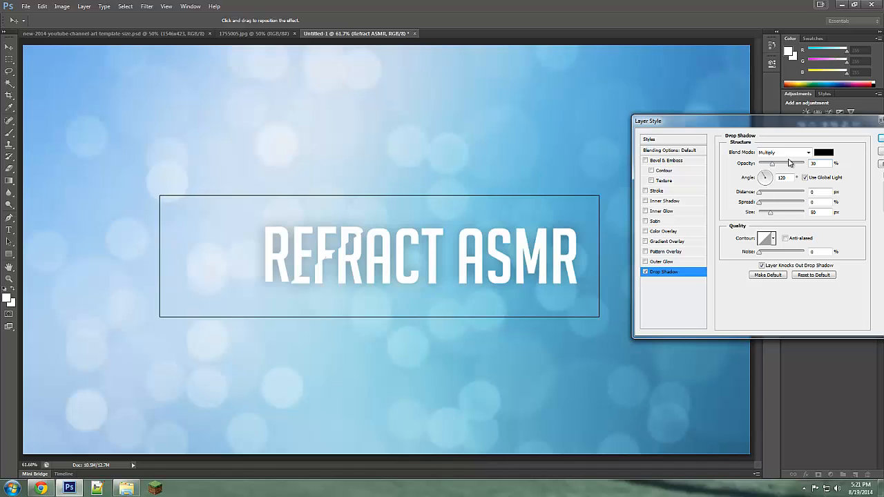
key(shift+Down)
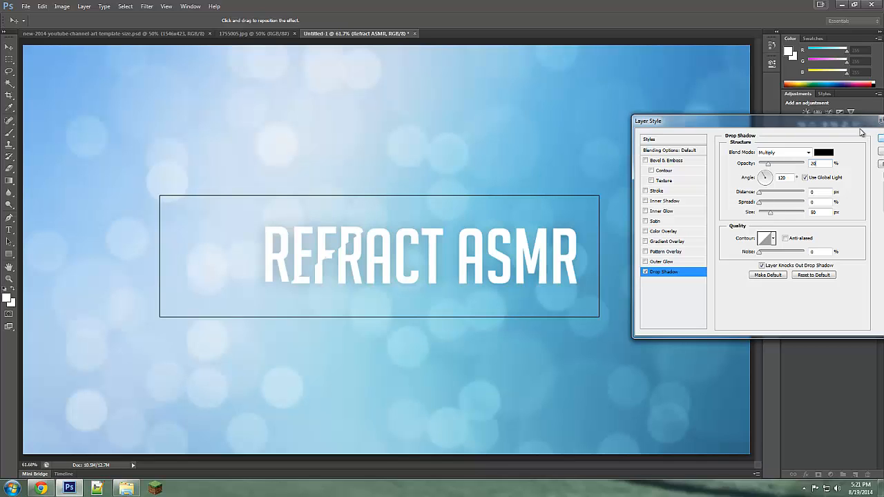
drag(859, 123, 764, 122)
click(802, 138)
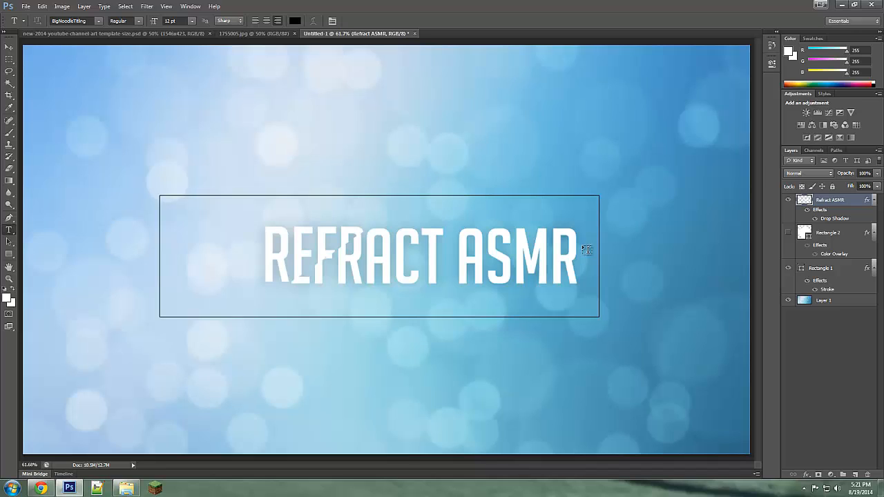
Step: Show the red square of Rectangle 2 and move it over the M and R of ASMR
click(841, 235)
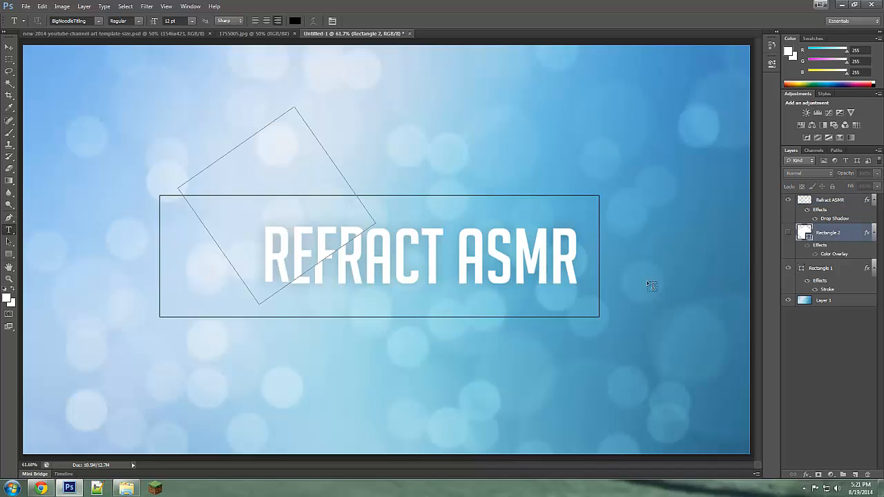
click(788, 233)
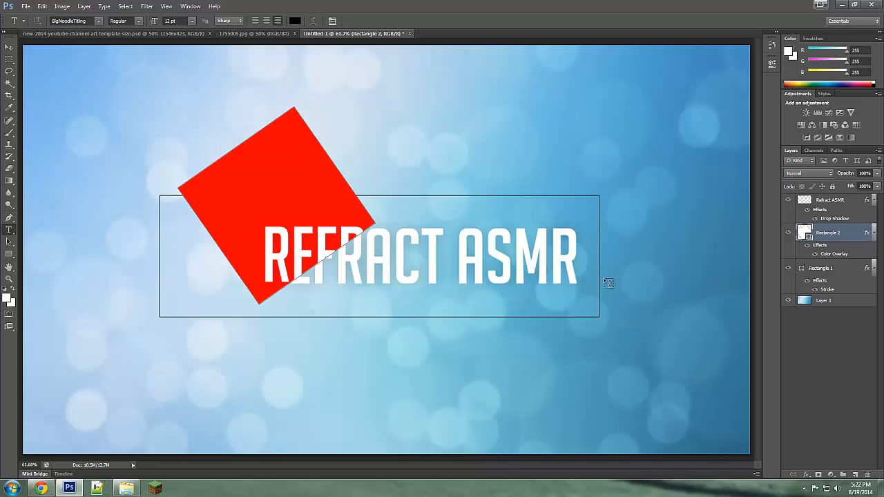
click(9, 47)
drag(319, 214, 569, 233)
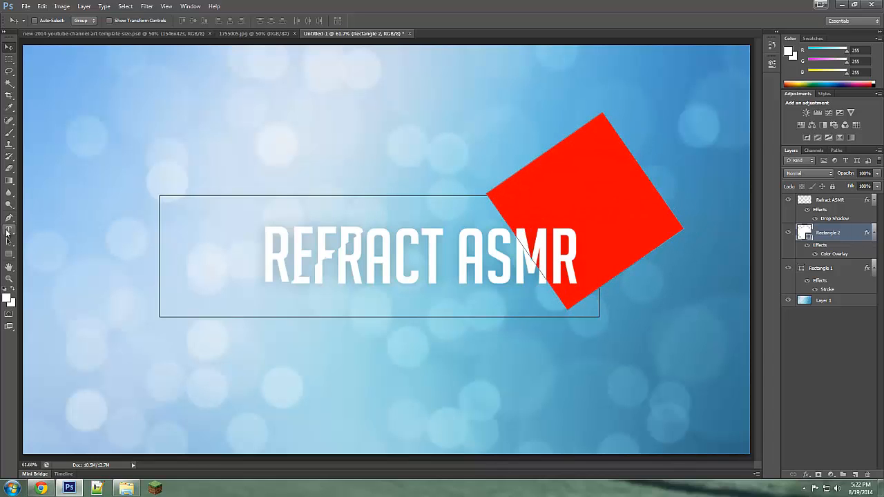
Step: Adjust the red square's position so its diagonal edge runs across the M of ASMR
click(9, 278)
click(581, 245)
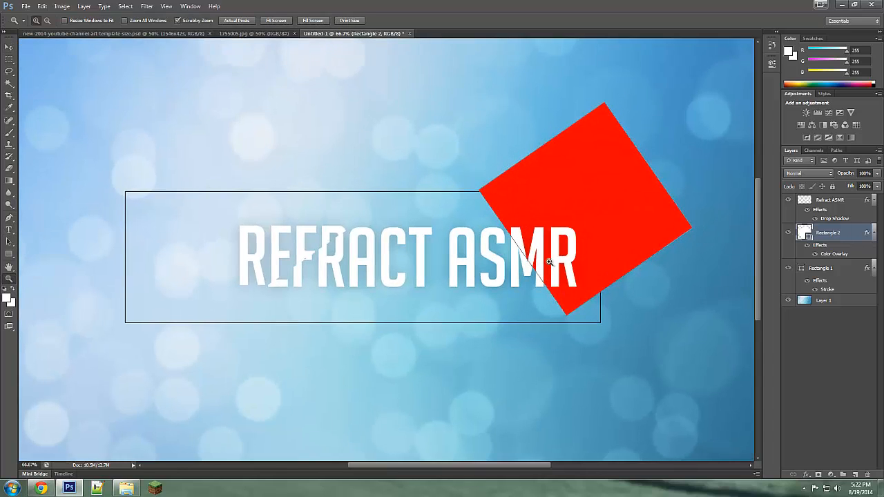
click(536, 257)
click(522, 257)
click(9, 46)
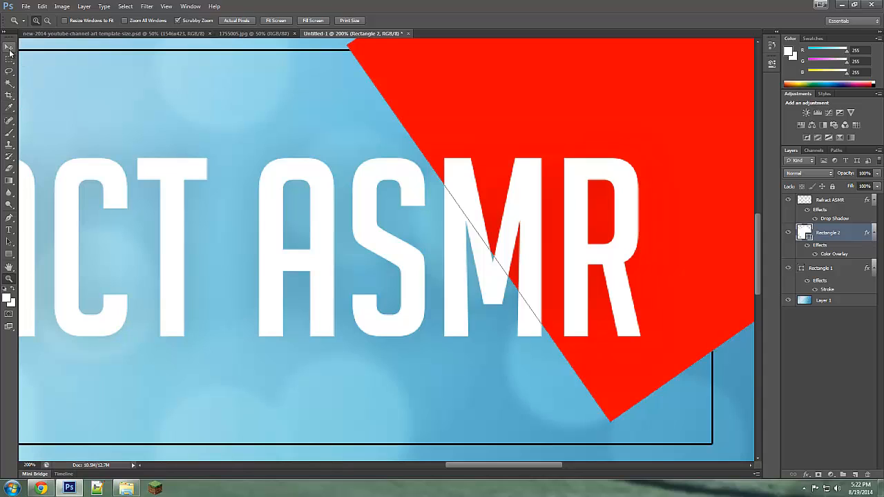
drag(544, 130, 538, 134)
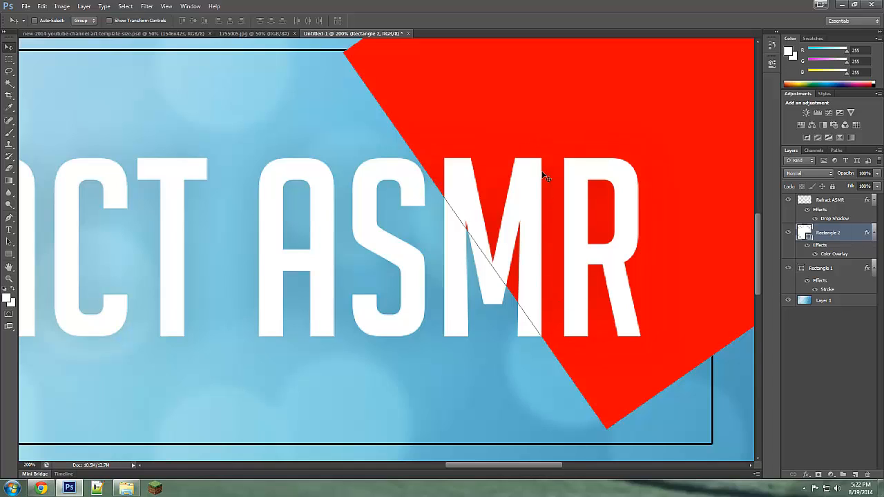
drag(556, 112, 558, 107)
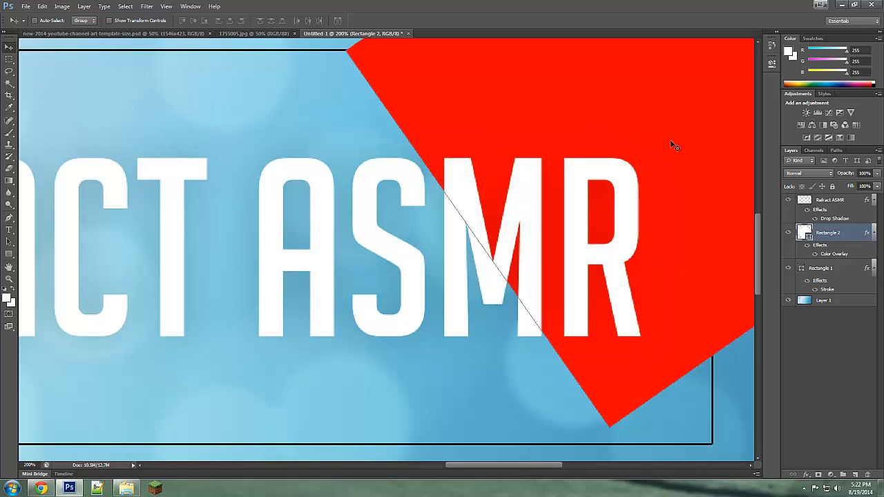
Step: Fine-tune the red square up close so its edge passes through the inner corners of the M
click(9, 279)
click(429, 266)
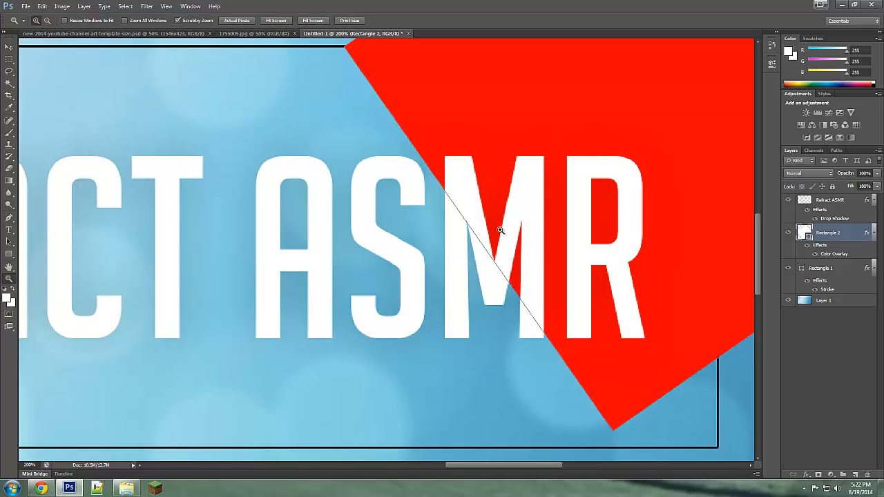
click(511, 226)
click(511, 226)
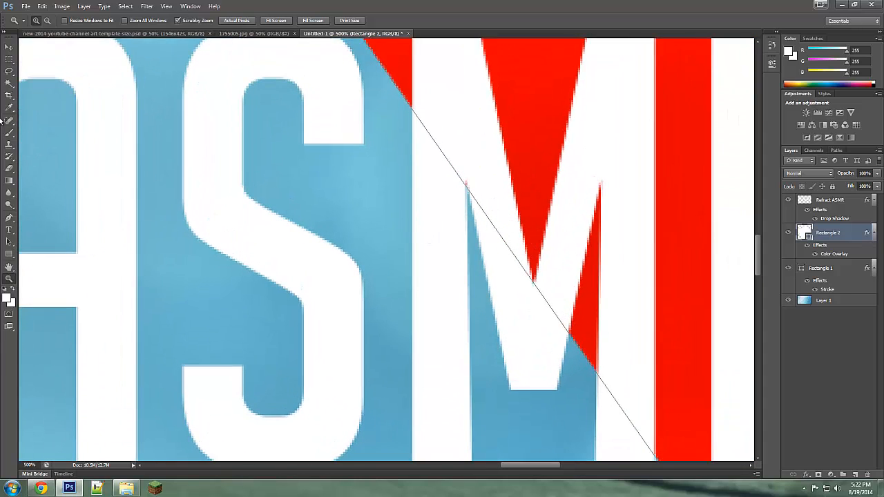
click(10, 47)
drag(681, 153, 680, 152)
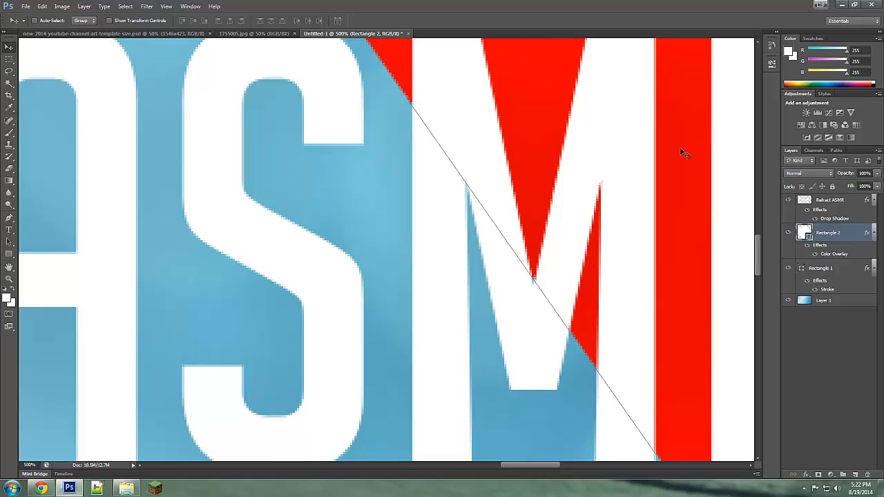
Step: Check the red square's diagonal edge across the M with the whole word ASMR in view
click(9, 279)
right_click(418, 230)
click(449, 280)
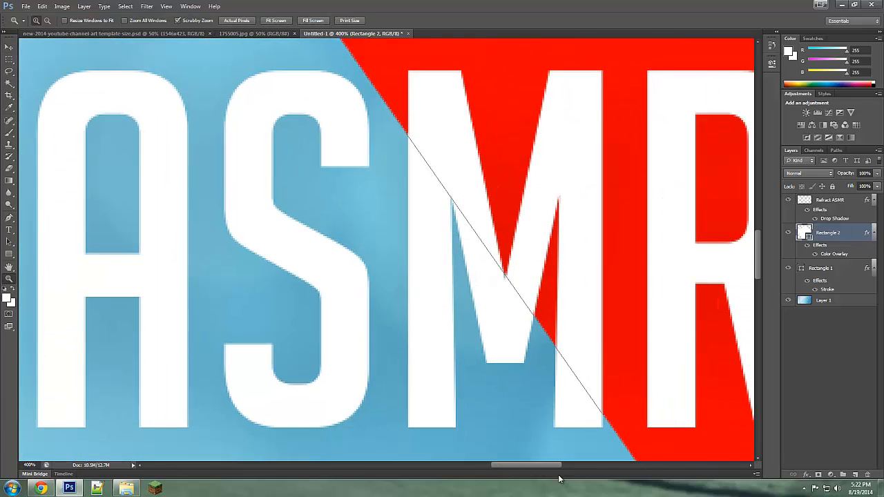
drag(544, 466, 548, 465)
right_click(413, 251)
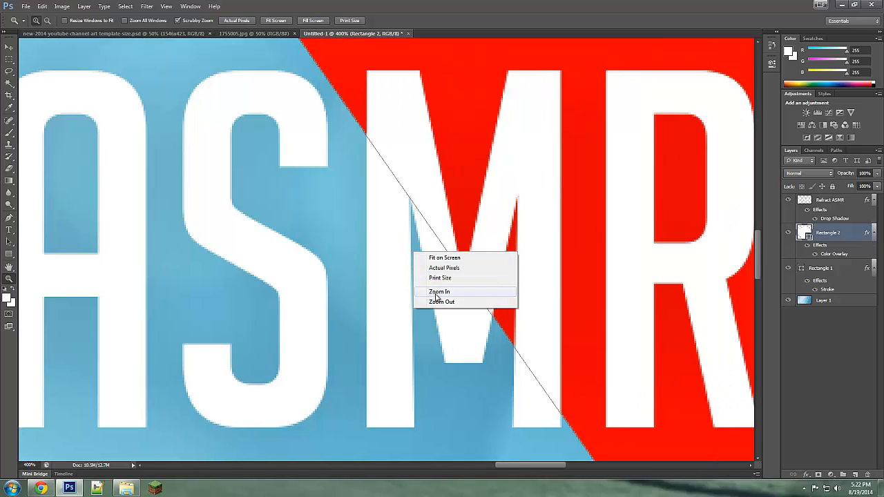
click(436, 304)
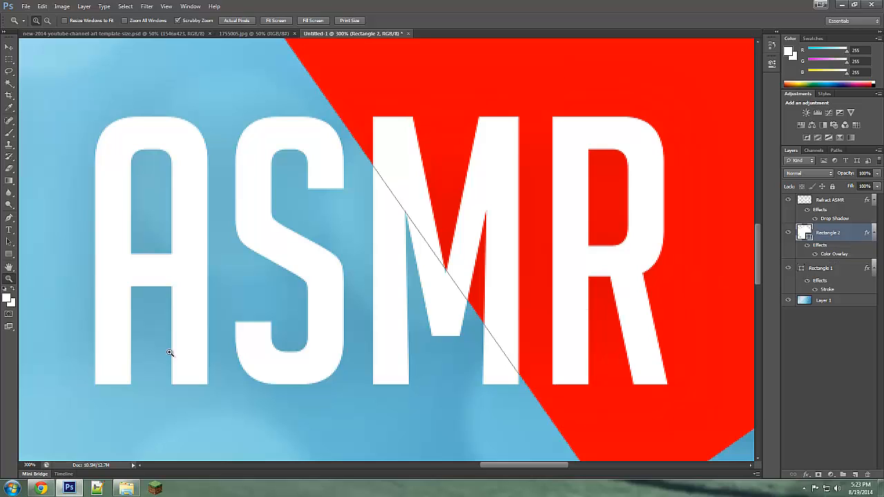
Step: Load the outline of the red square on Rectangle 2 as a selection
click(7, 279)
right_click(367, 267)
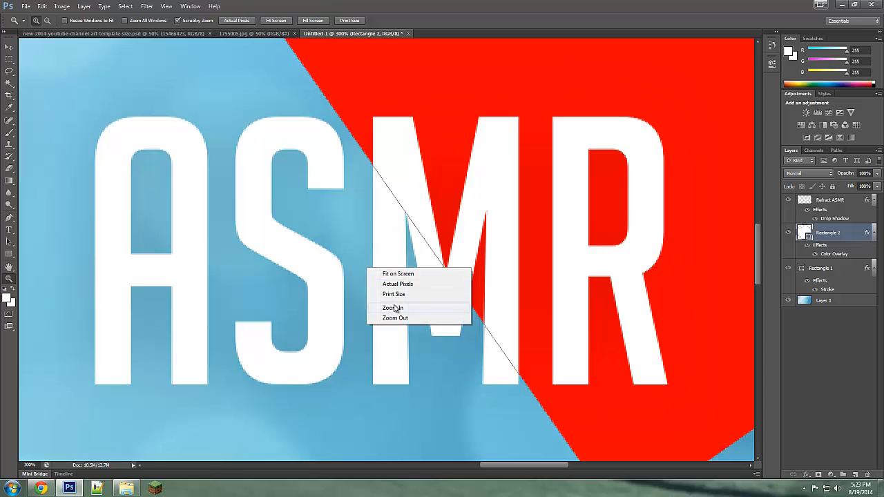
click(856, 233)
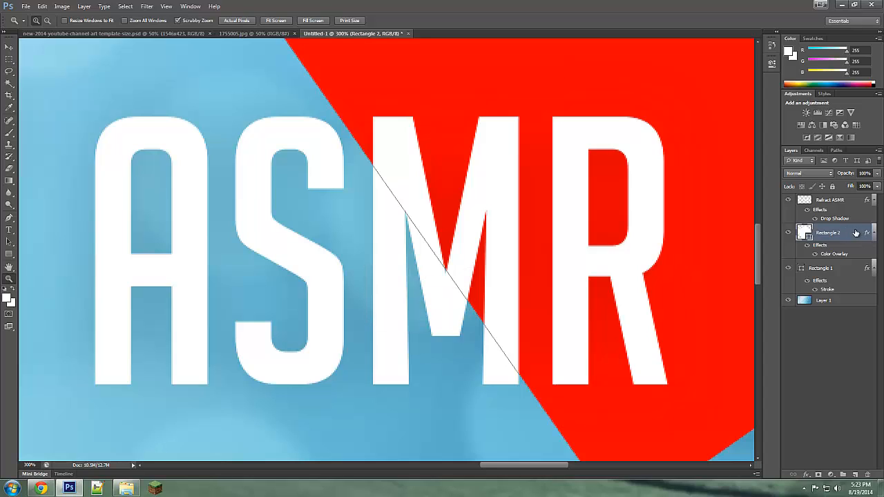
click(847, 201)
click(819, 234)
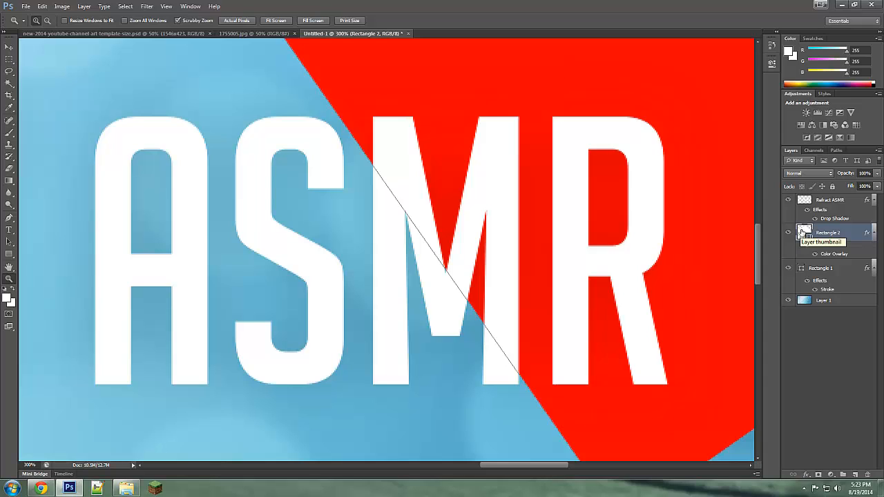
ctrl+click(803, 233)
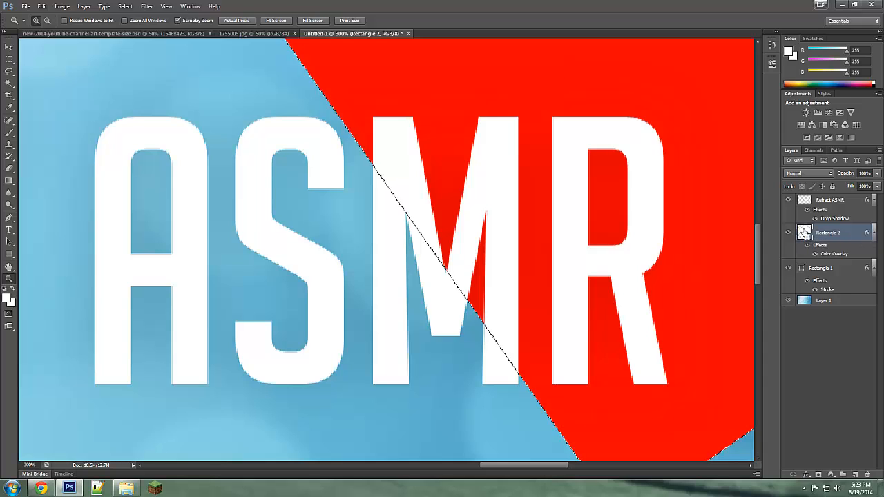
Step: Cut the selected part of the Refract ASMR layer and paste it as a separate layer
click(853, 201)
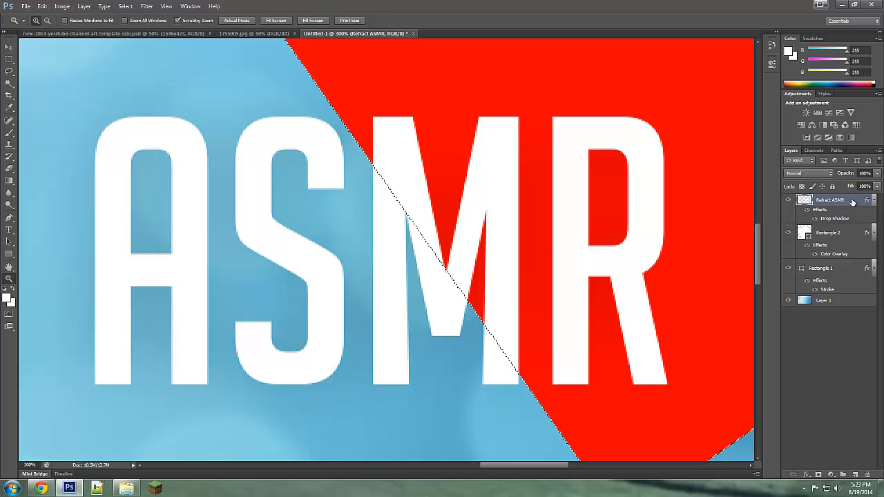
key(ctrl+d)
key(Delete)
key(ctrl+v)
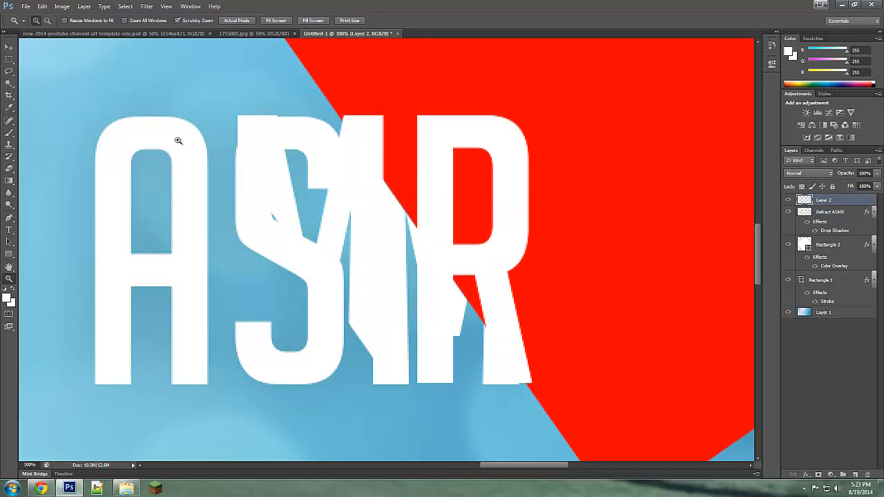
Step: Move the cut MR piece slightly up and left of its original place, aligning it up close along the diagonal cut
click(9, 46)
drag(350, 329, 507, 300)
click(9, 278)
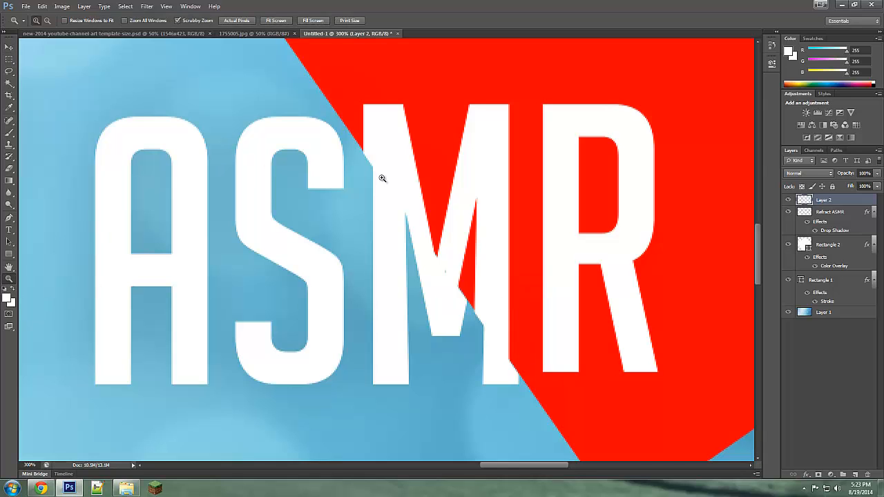
click(374, 164)
click(368, 159)
click(365, 156)
click(365, 156)
click(367, 162)
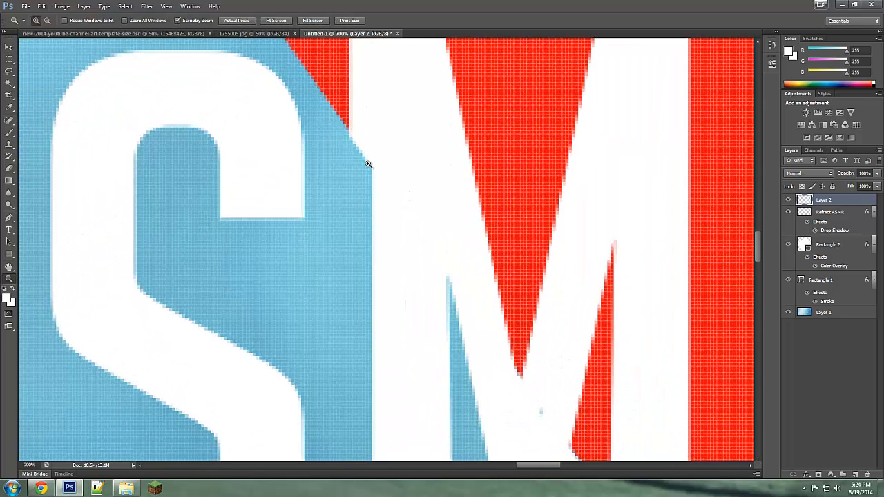
click(9, 46)
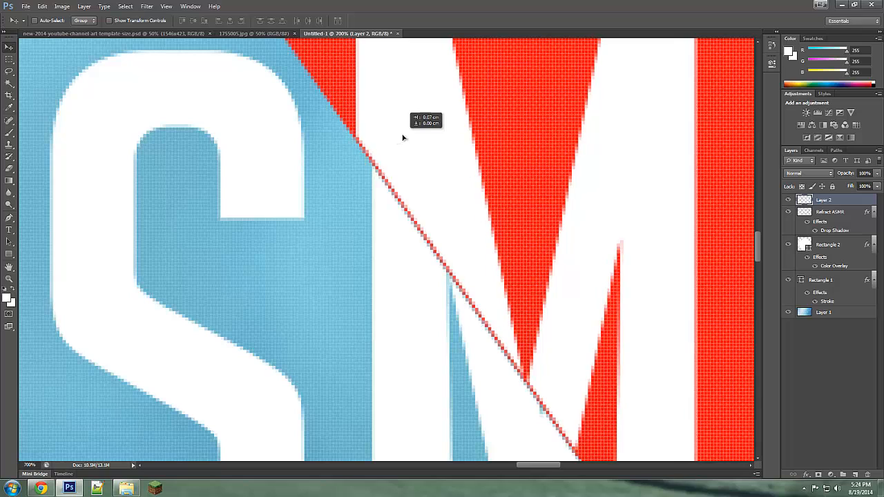
drag(394, 139, 394, 140)
Step: Show the rulers with the already split letters of REFRACT in view
click(9, 279)
right_click(51, 257)
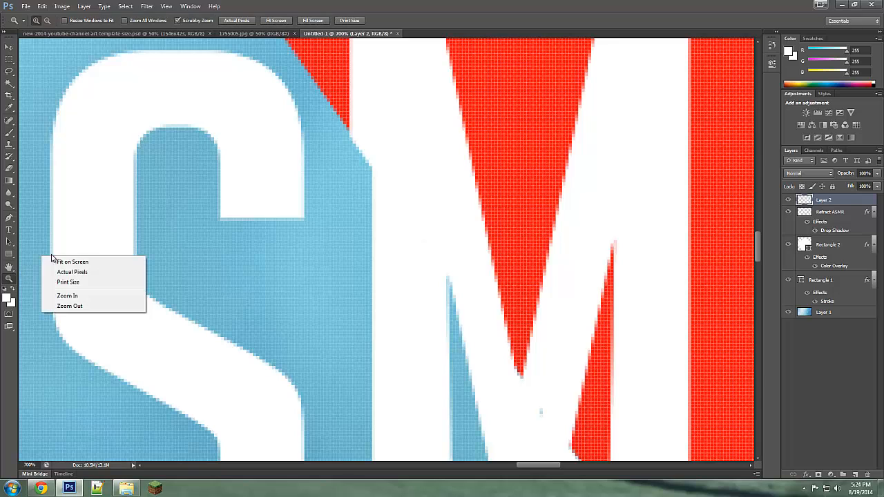
click(67, 260)
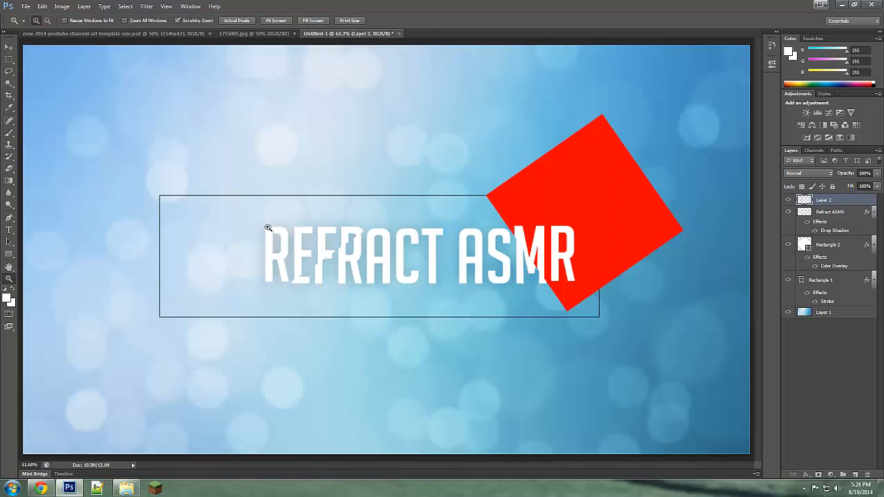
click(351, 237)
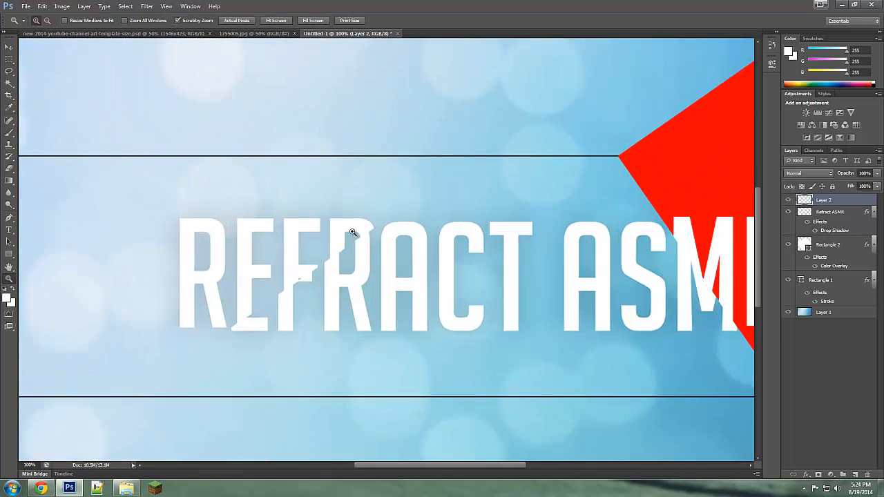
click(352, 232)
click(164, 7)
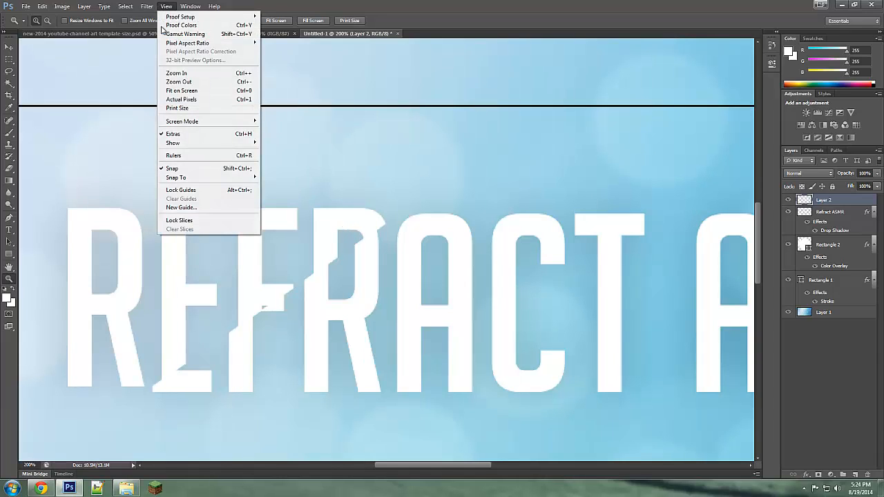
click(185, 155)
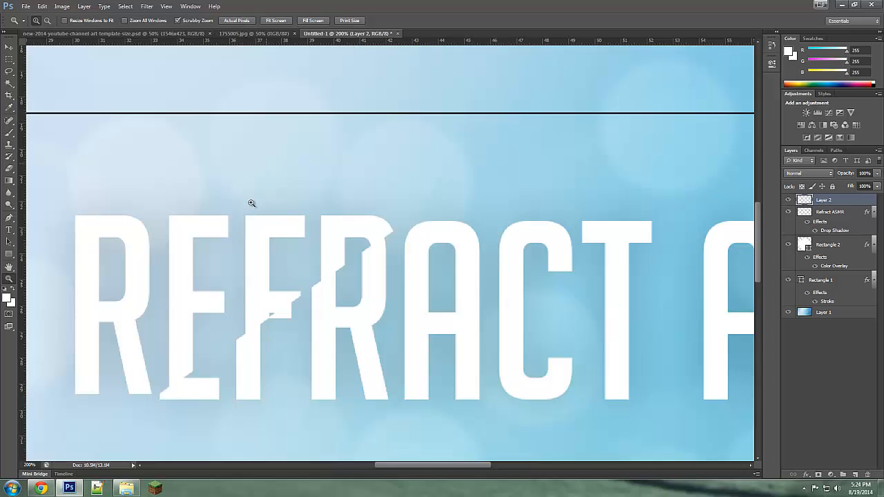
Step: Place a horizontal guide along the top edge of the raised E and F in REFRACT
drag(252, 210, 268, 194)
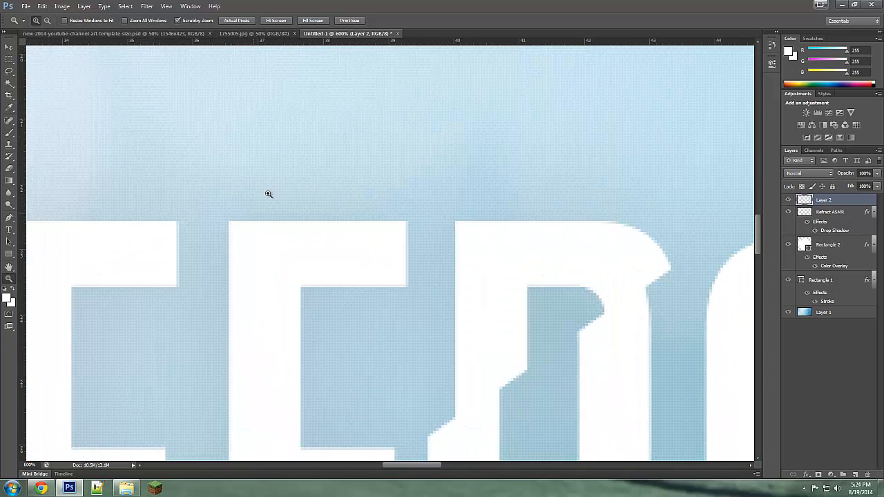
drag(303, 41, 279, 221)
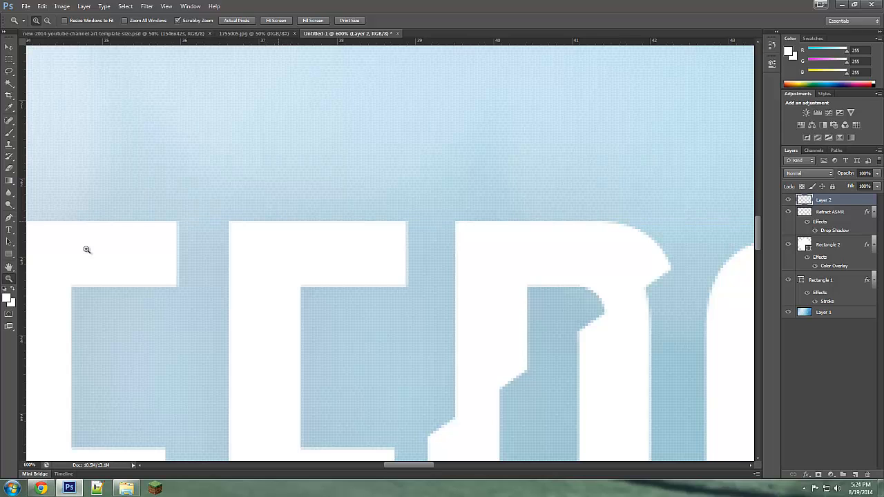
click(368, 228)
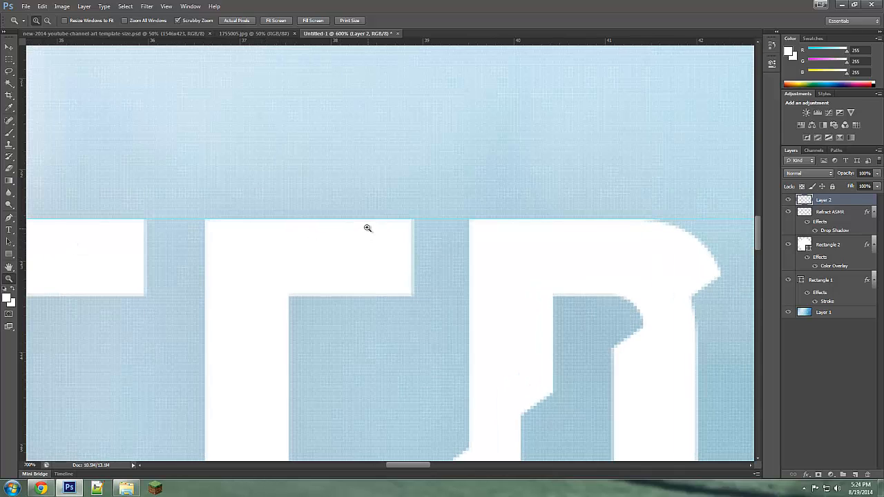
click(367, 223)
click(368, 224)
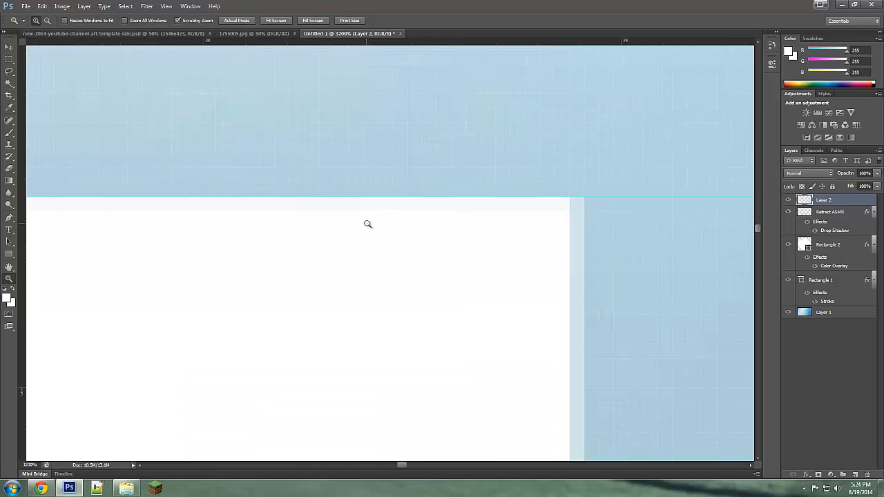
right_click(367, 228)
click(380, 231)
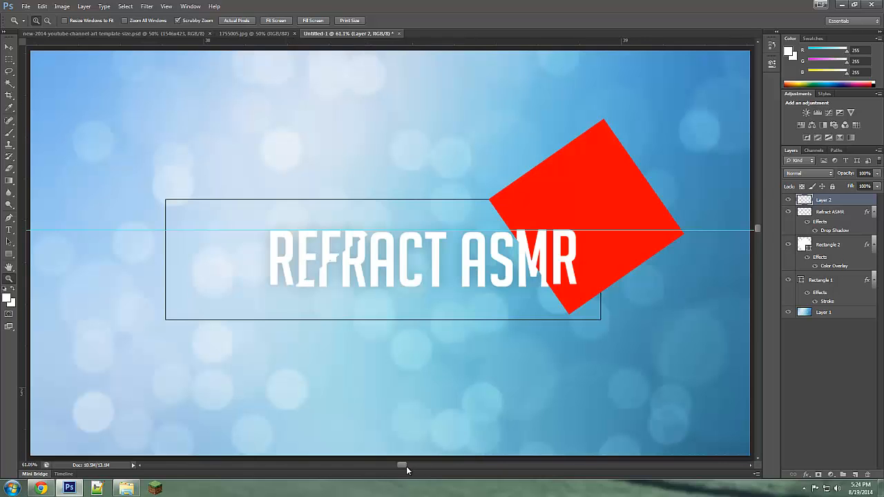
Step: Lower the cut MR piece slightly toward the guide and inspect how the two parts of the M overlap
drag(545, 228, 369, 199)
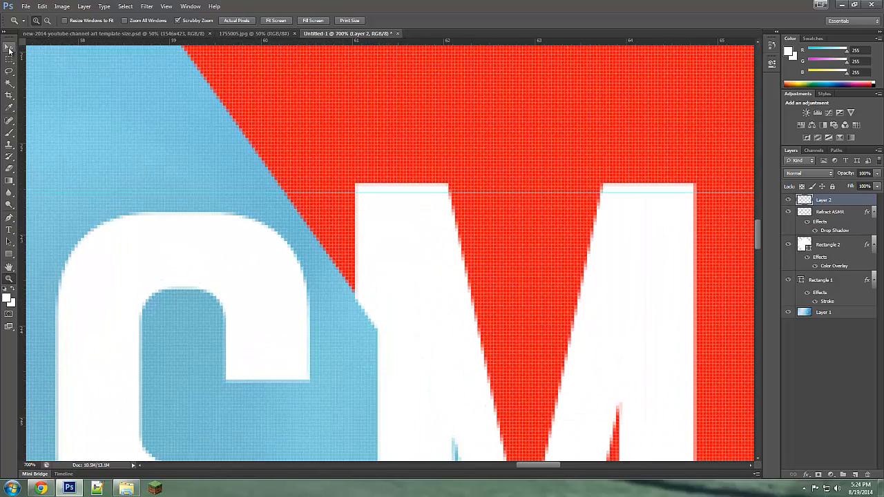
click(9, 47)
drag(408, 288, 413, 296)
scroll(552, 411, down, 5)
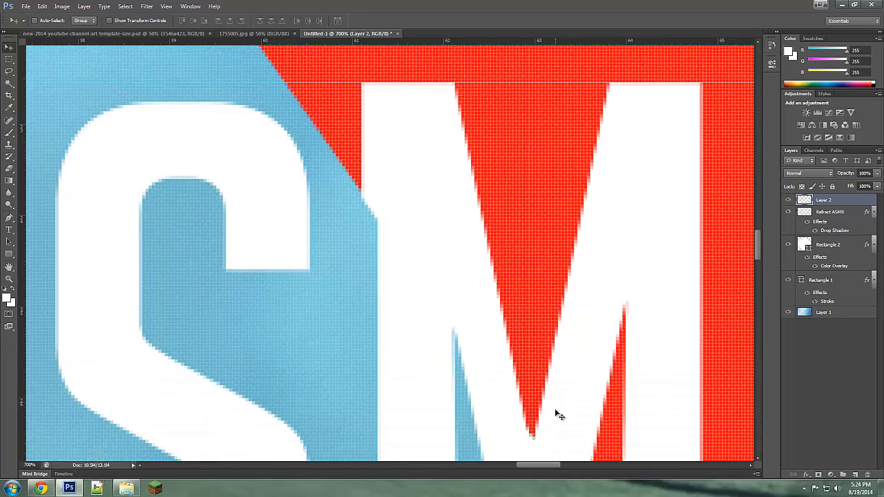
scroll(559, 416, down, 6)
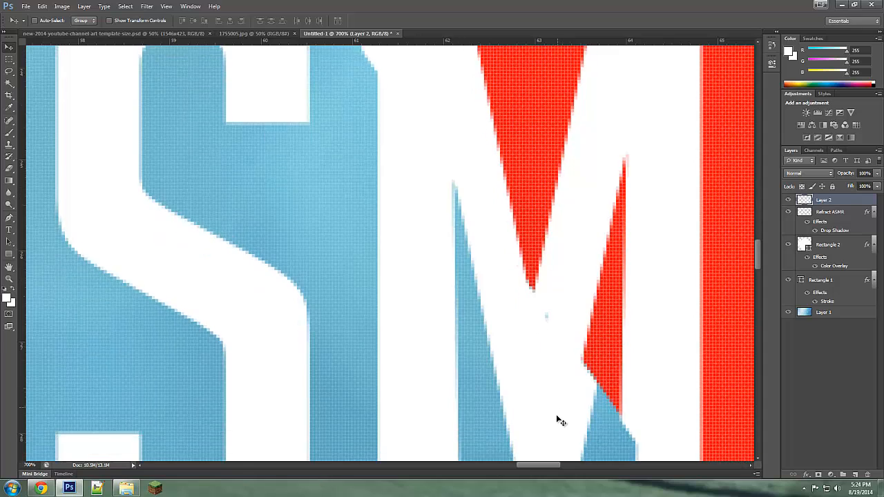
scroll(559, 421, down, 3)
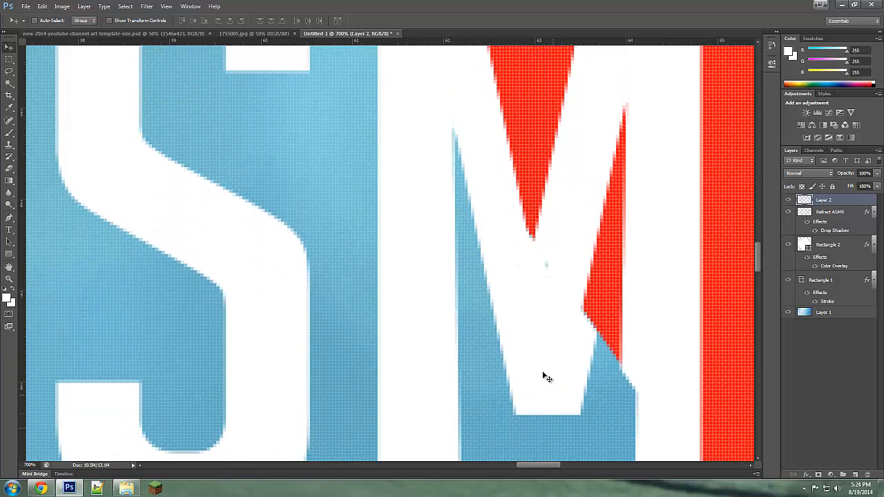
scroll(541, 369, up, 1)
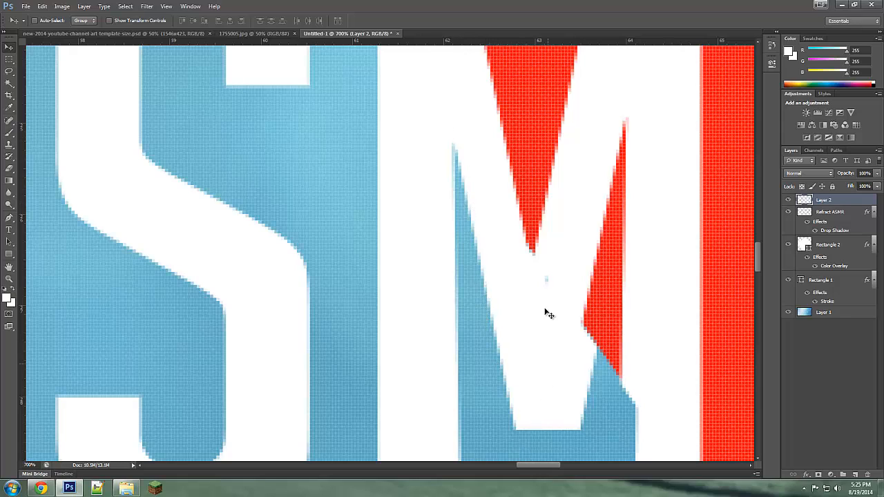
Step: Try other offsets for the MR piece along the cut and set the M's top edge on the guide
drag(493, 164, 499, 156)
scroll(493, 329, up, 5)
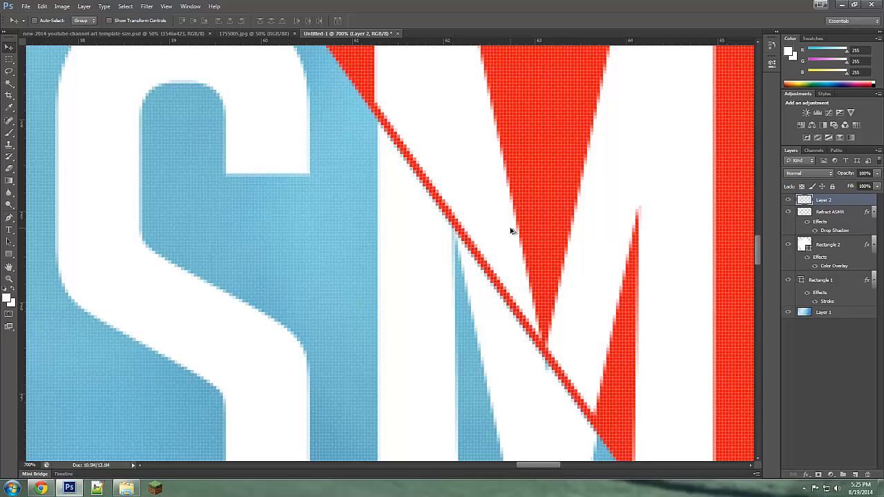
drag(506, 228, 489, 223)
scroll(473, 267, up, 3)
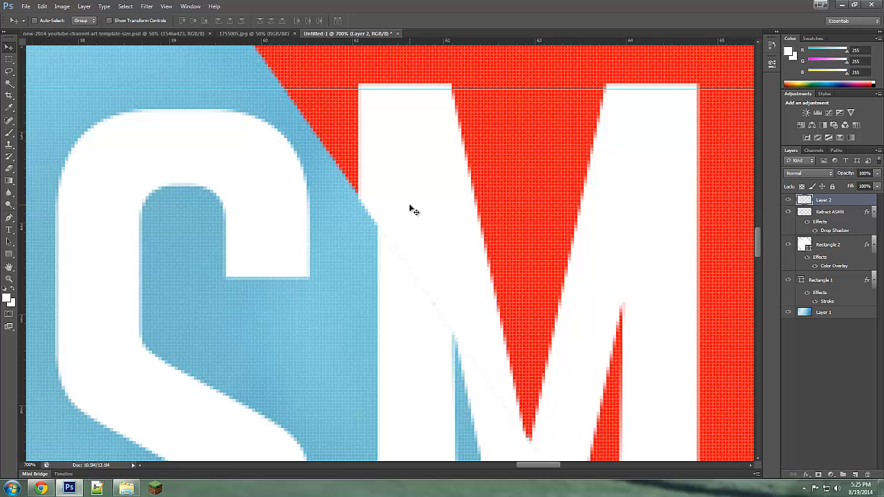
drag(415, 211, 412, 211)
Step: Hide the red square of Rectangle 2 and clear the guide, with the whole canvas in view
click(9, 278)
right_click(147, 257)
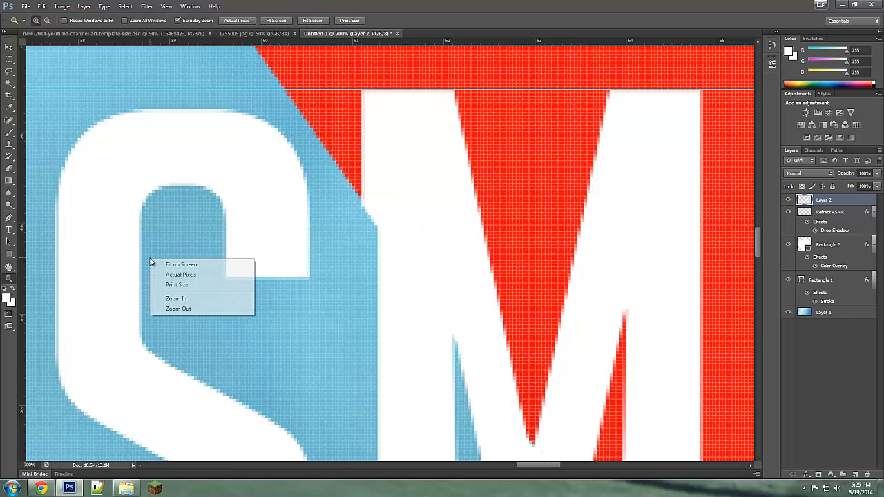
click(168, 265)
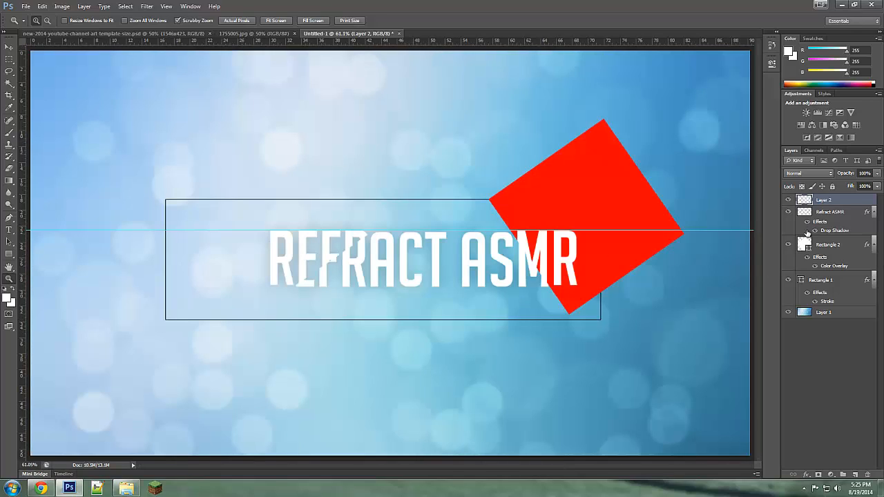
click(789, 245)
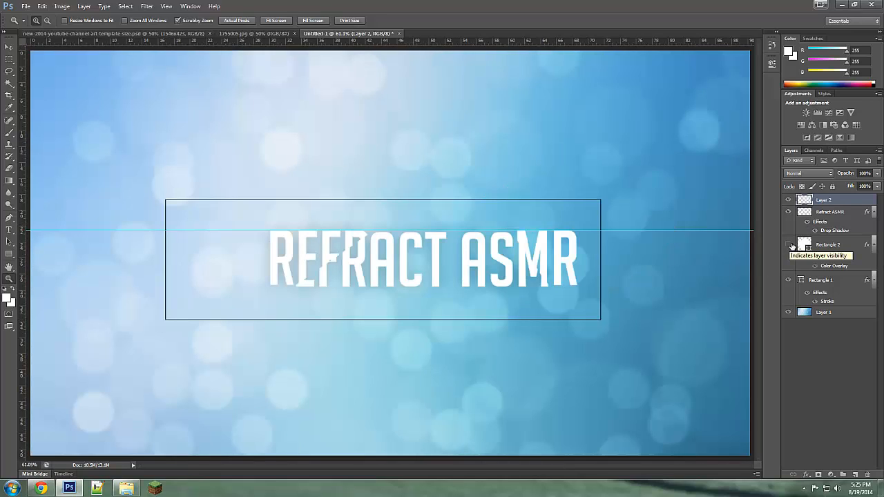
click(166, 6)
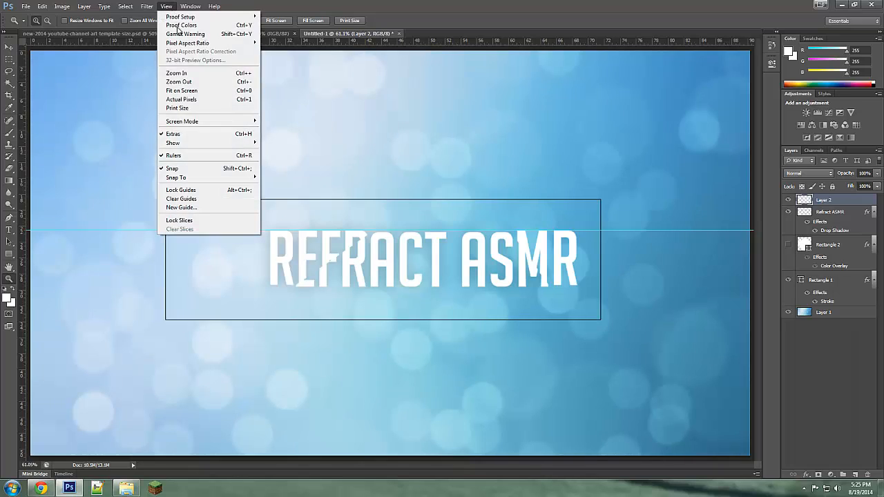
click(200, 202)
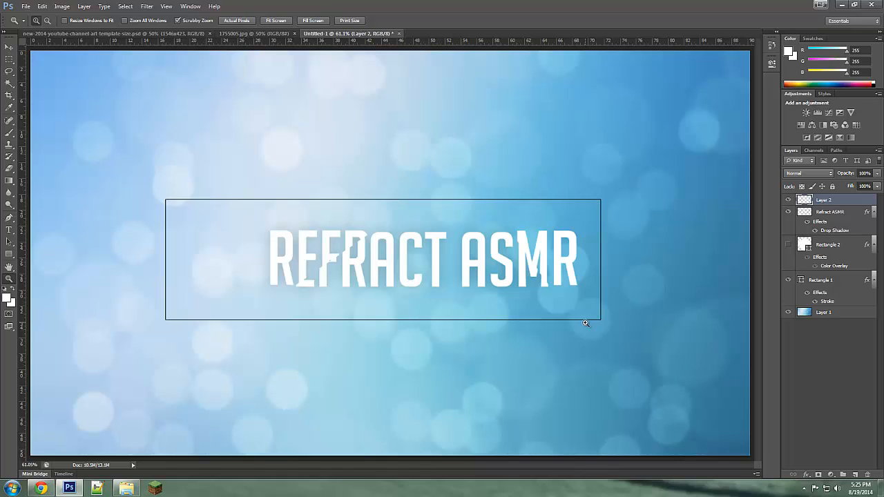
Step: Show the red square again, undo the cutting and moving of the MR piece, and remove the selection
click(788, 244)
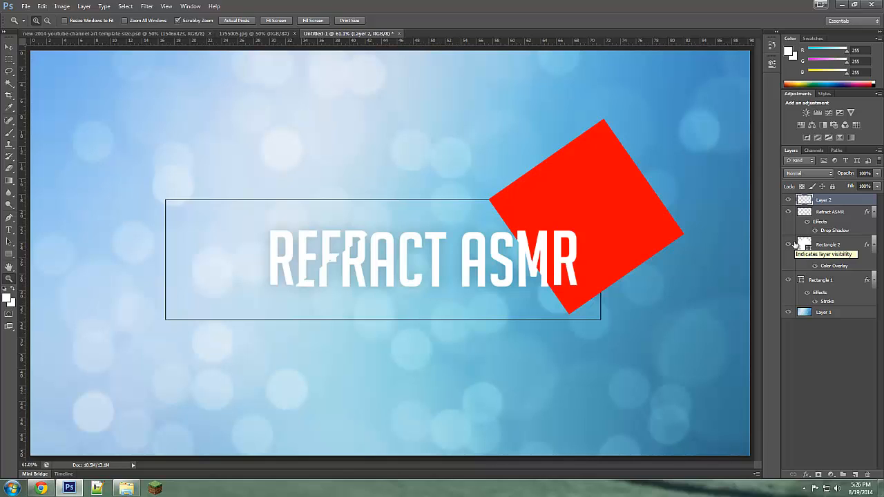
drag(553, 259, 526, 260)
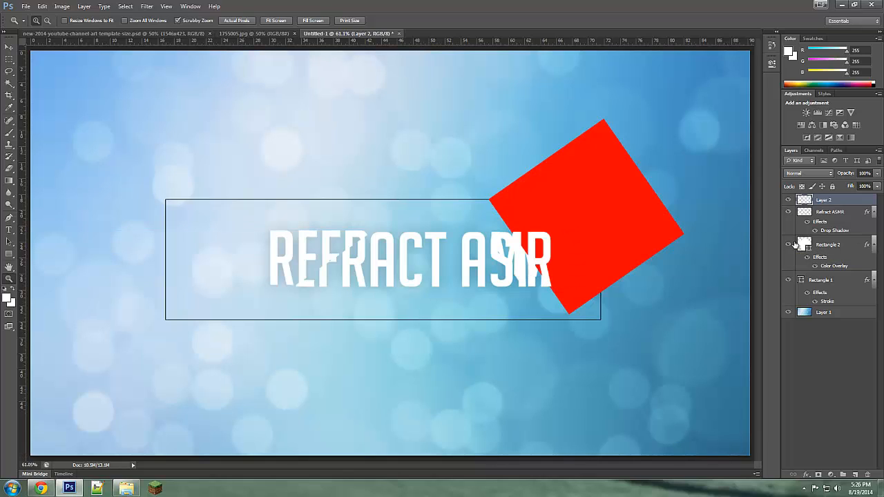
key(ctrl+alt+z)
key(ctrl+alt+z)
key(ctrl+alt+z)
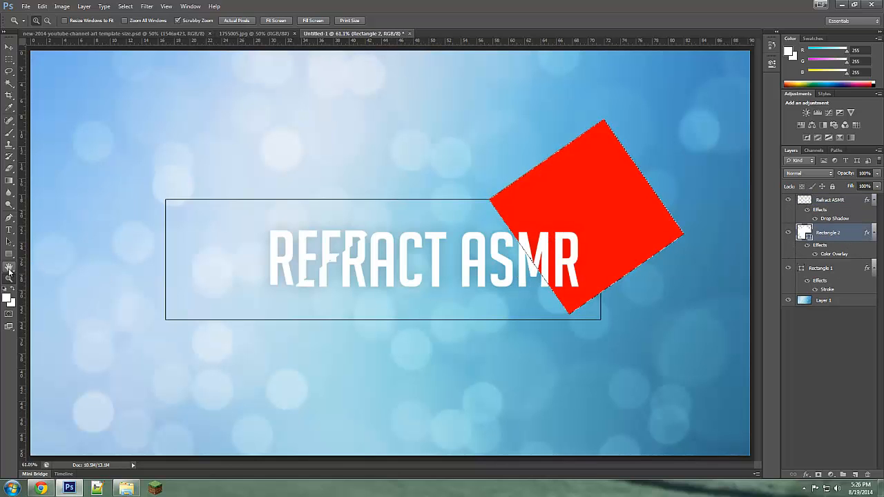
click(567, 266)
click(568, 267)
click(567, 267)
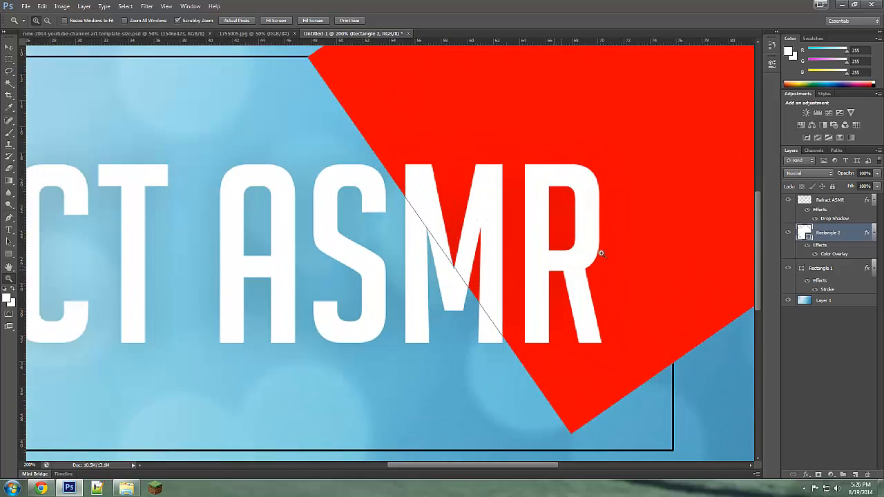
Step: Move the red square of Rectangle 2 and its selection up and to the right so the edge cuts through the M and R
key(v)
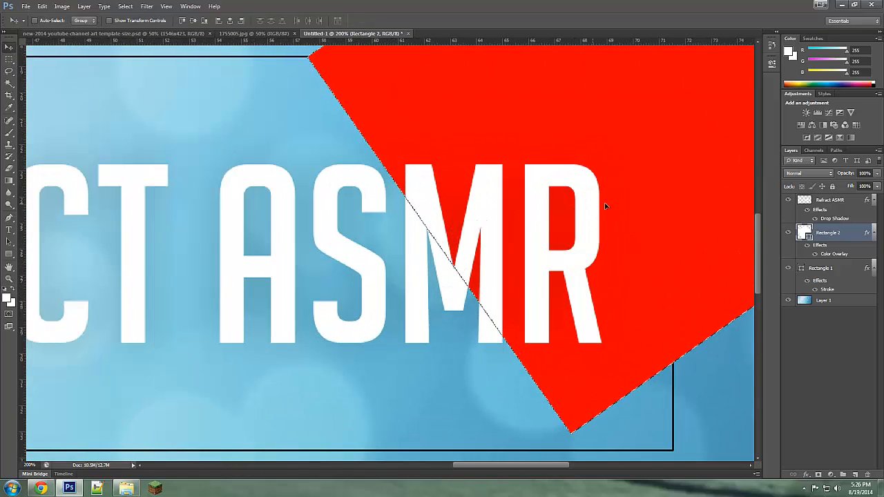
drag(604, 202, 635, 194)
drag(718, 154, 723, 150)
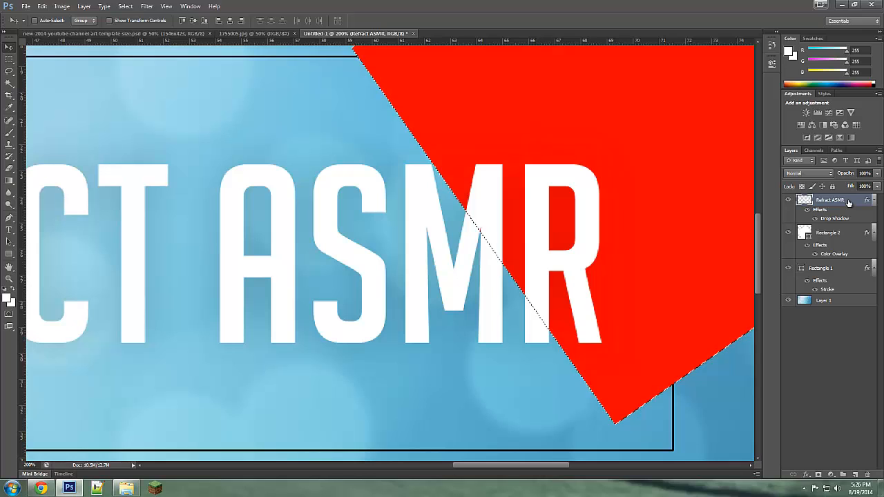
Step: Cut the part of the Refract ASMR title covered by the red square and paste it onto a new layer
key(Delete)
key(ctrl+d)
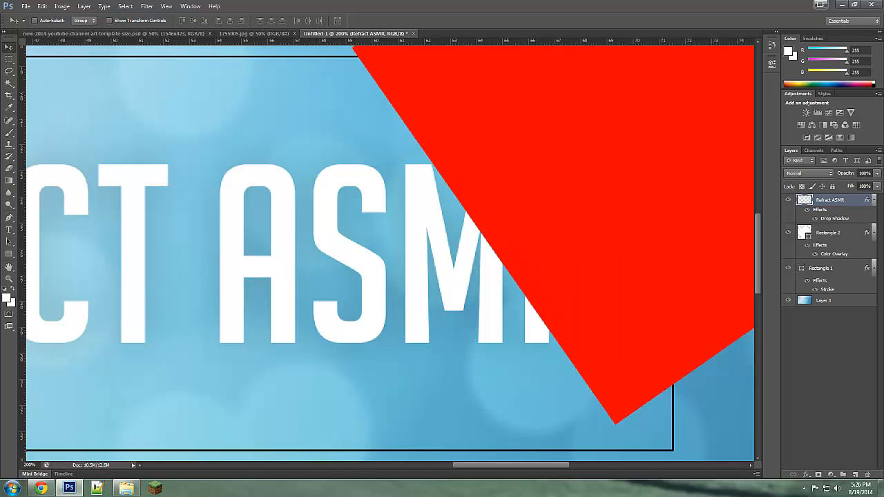
click(10, 278)
click(554, 221)
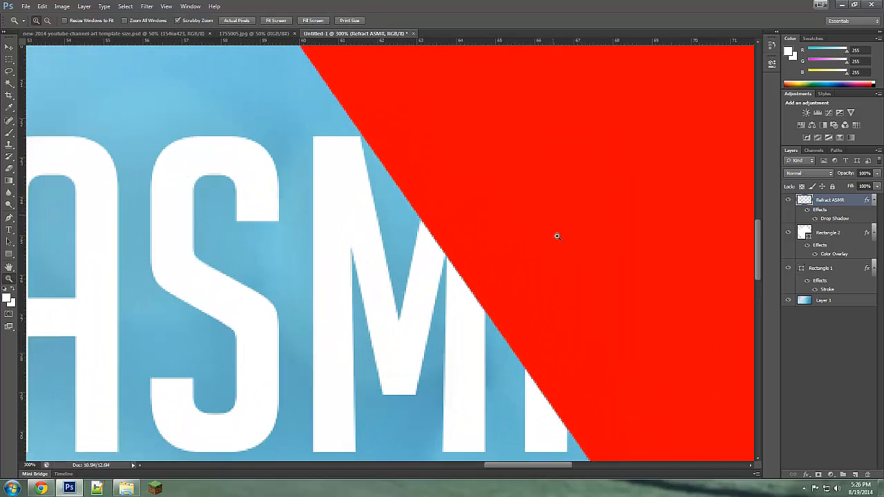
right_click(550, 244)
click(582, 295)
key(ctrl+alt+shift+n)
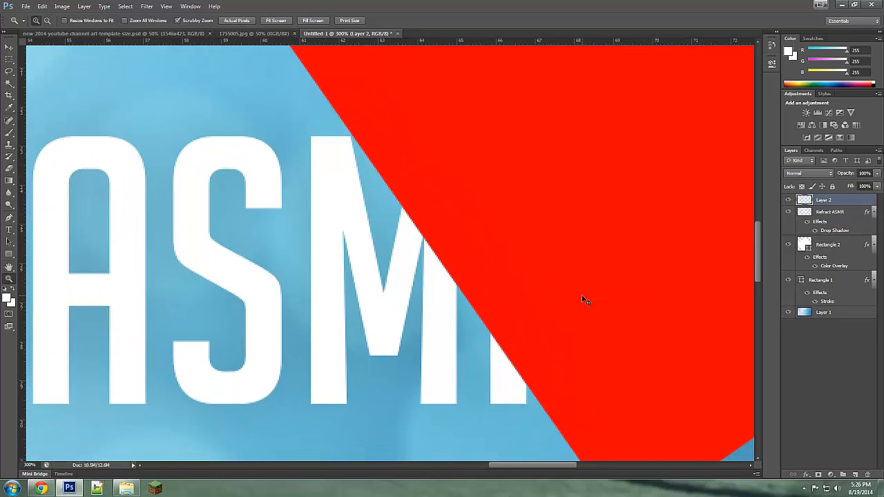
key(ctrl+v)
Step: Move the pasted MR piece against the diagonal cut, slightly higher than the rest of the title
click(9, 48)
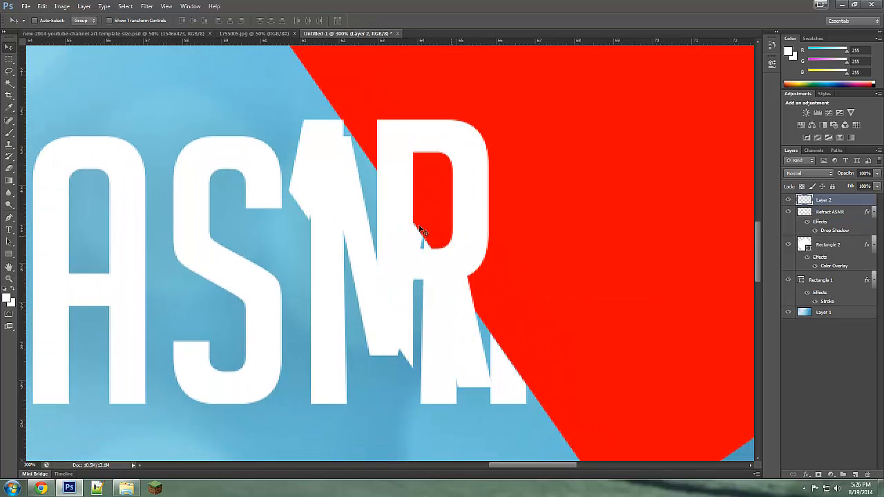
drag(421, 231, 489, 199)
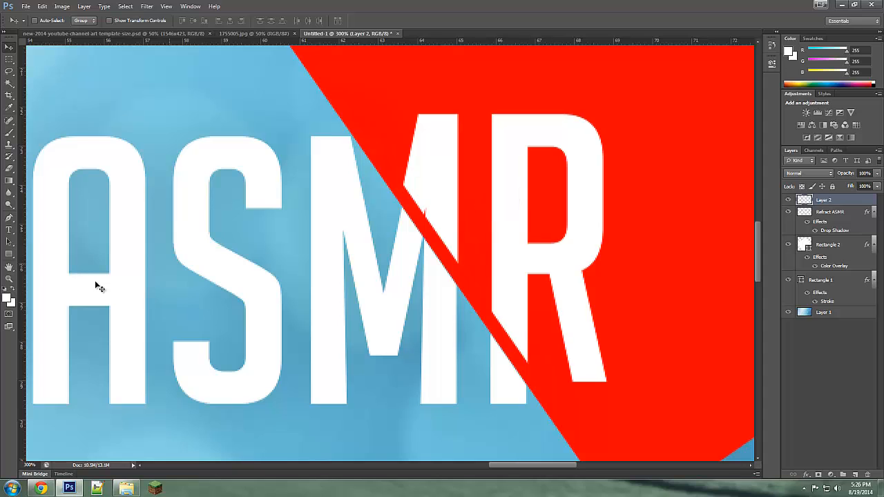
click(9, 278)
click(503, 310)
click(418, 256)
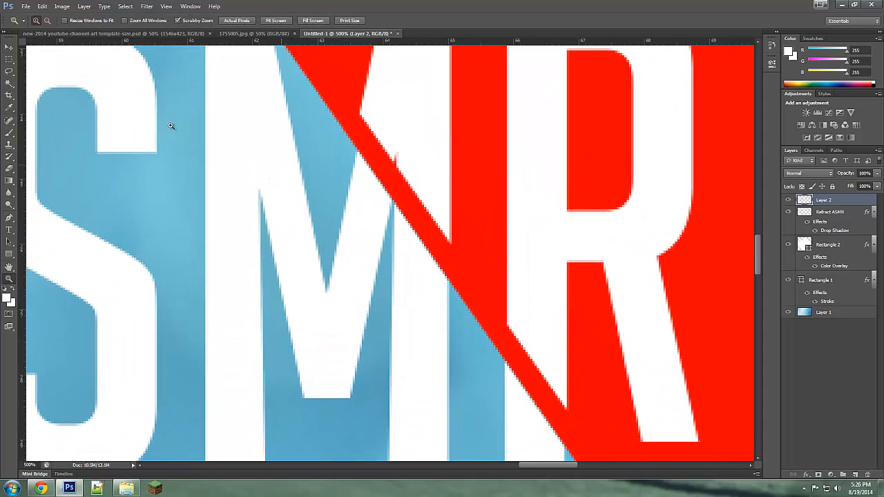
click(330, 114)
click(9, 47)
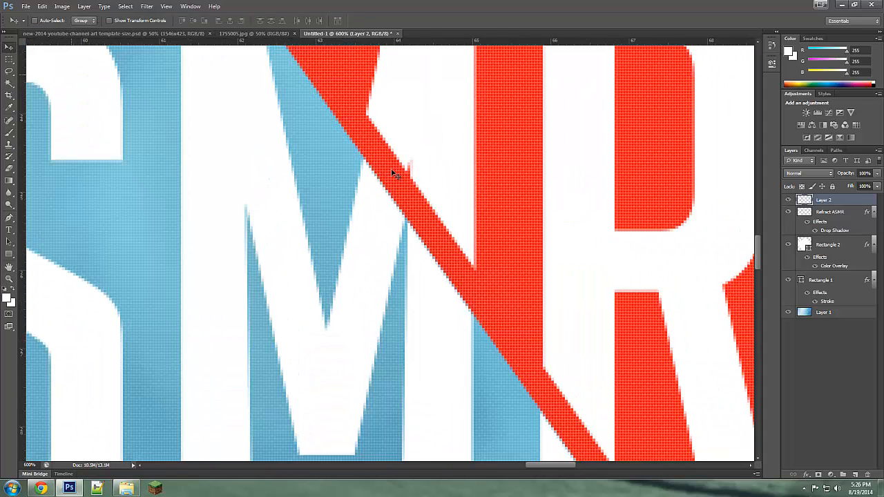
drag(642, 232, 625, 261)
scroll(458, 308, up, 5)
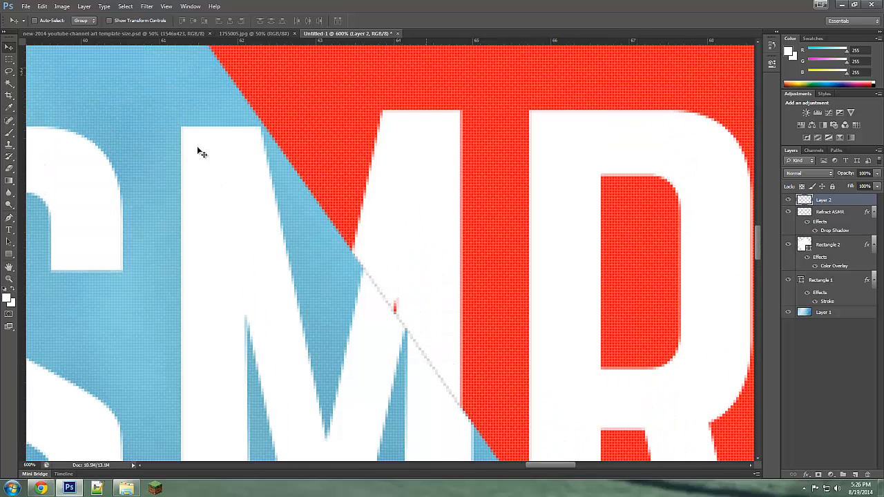
Step: Place a horizontal guide along the top edge of the raised first letters of REFRACT
right_click(201, 151)
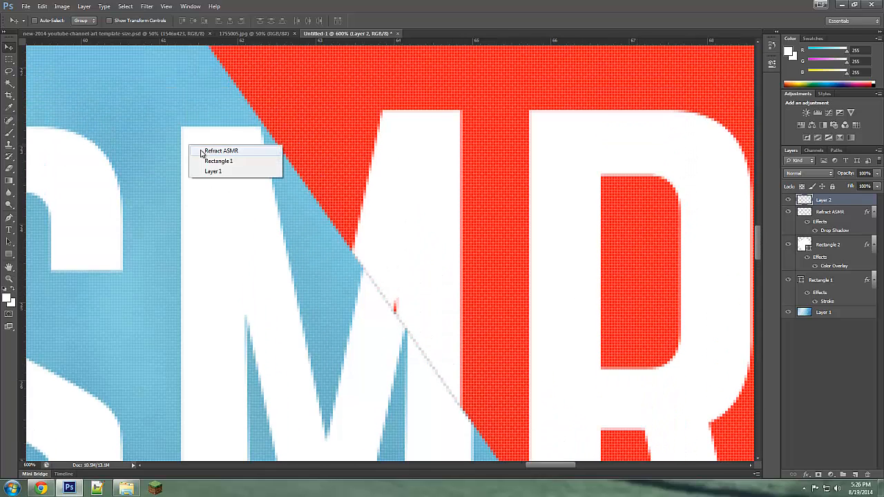
click(10, 282)
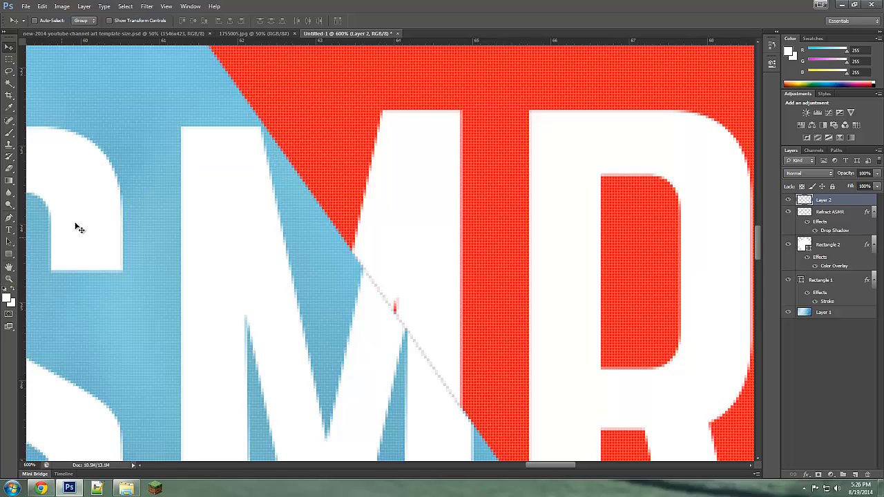
click(9, 278)
drag(544, 469, 380, 458)
drag(250, 42, 250, 109)
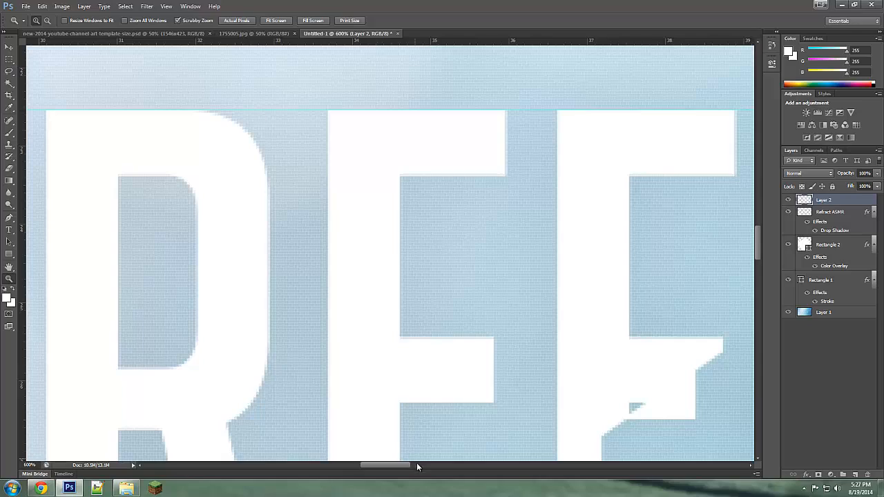
Step: Nudge the MR piece slightly left with its top on the guide to close the gap along the cut
drag(402, 464, 572, 456)
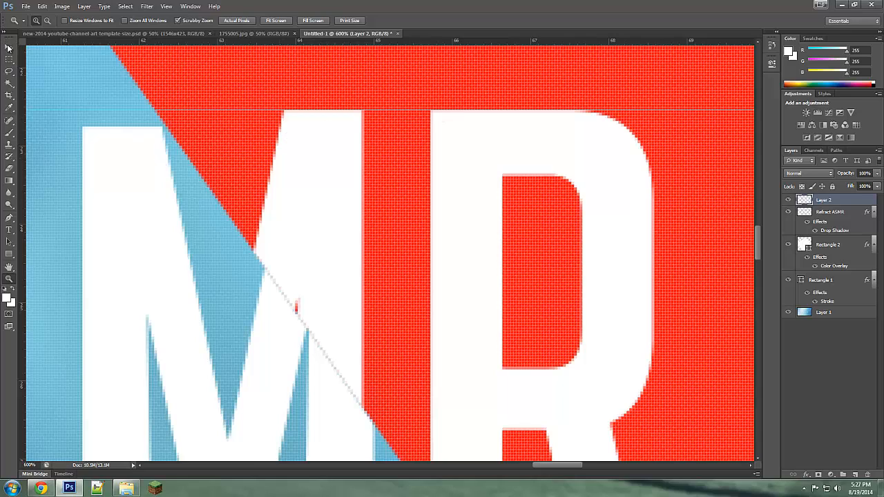
key(v)
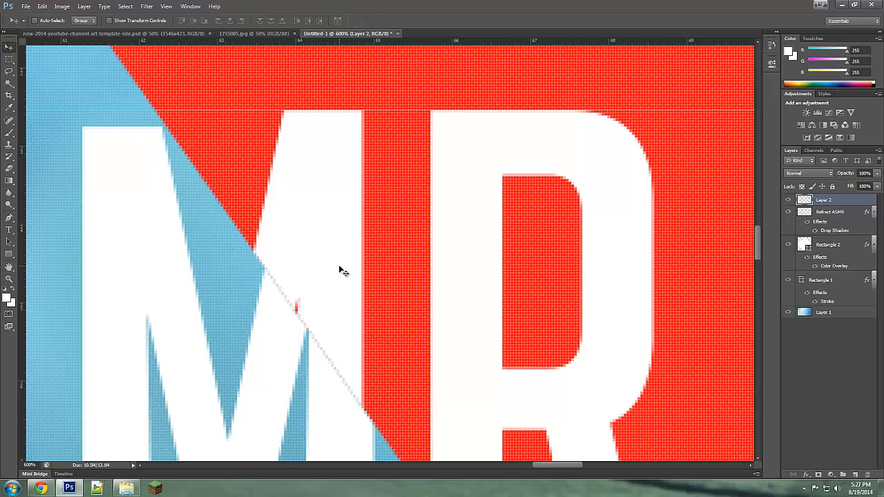
drag(339, 267, 337, 270)
scroll(310, 316, down, 2)
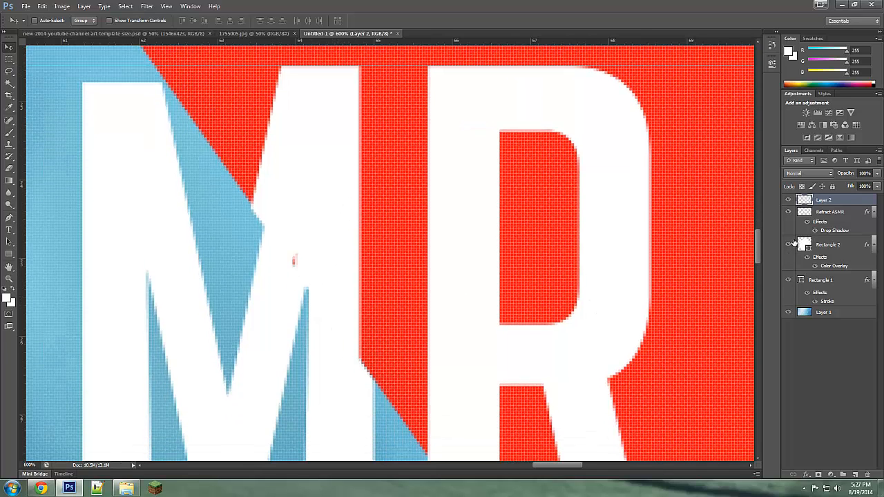
Step: Hide the red square of Rectangle 2 and inspect the split title with the whole canvas in view
click(788, 245)
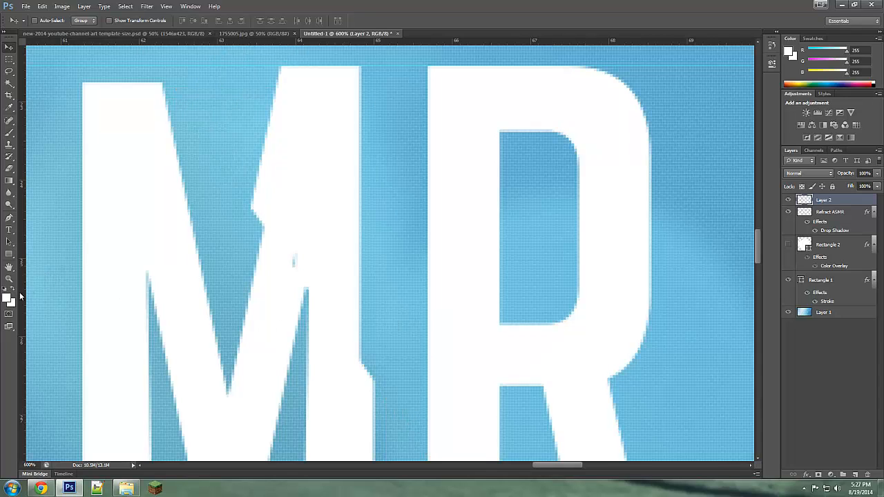
click(9, 278)
right_click(355, 255)
click(357, 259)
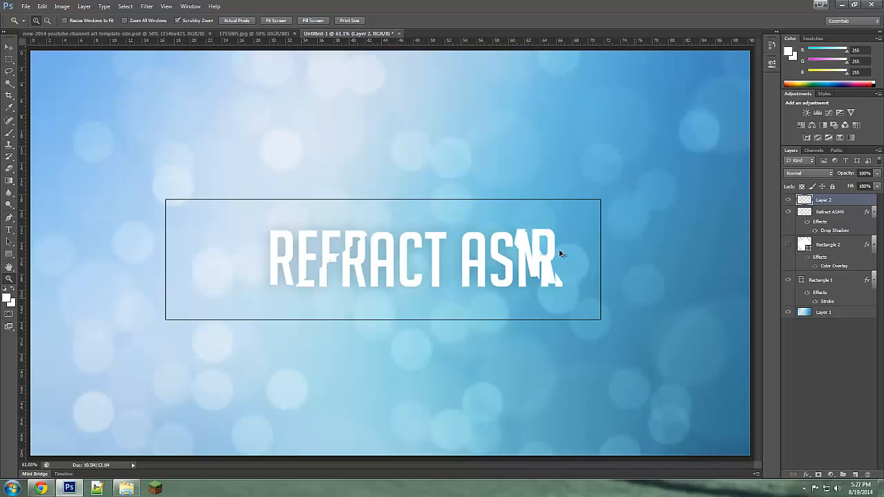
Step: Undo the cutting, pasting and moving of the MR piece and remove the selection with the Refract ASMR layer active
key(Delete)
key(ctrl+alt+z)
key(ctrl+alt+z)
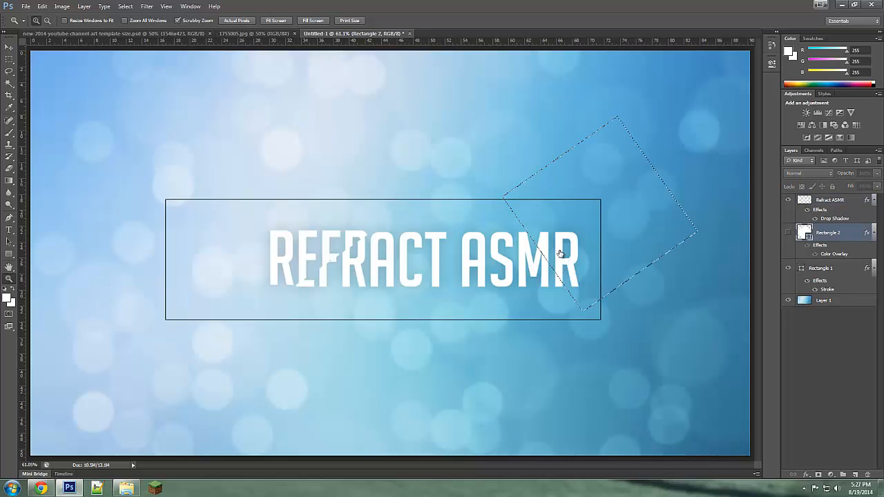
click(560, 254)
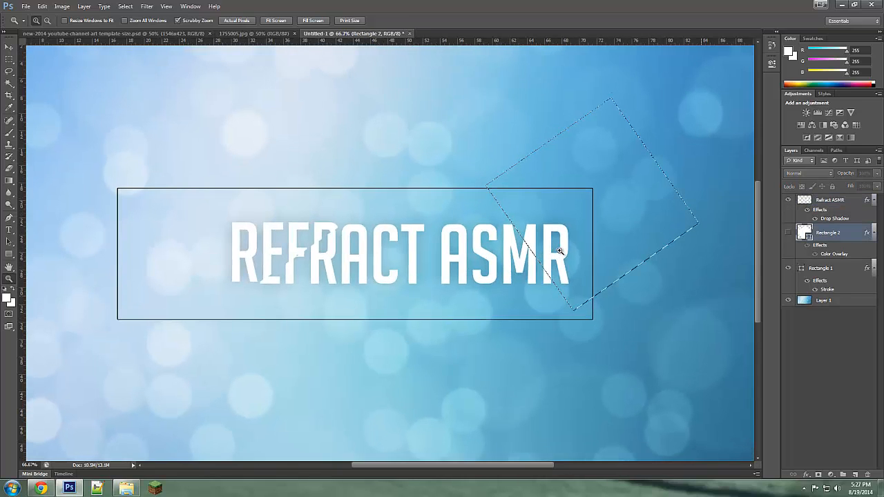
key(ctrl+shift+z)
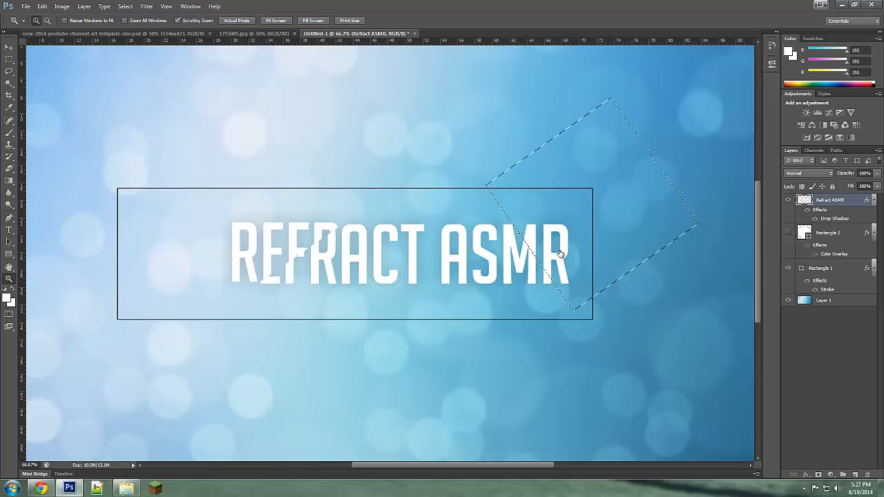
key(ctrl+d)
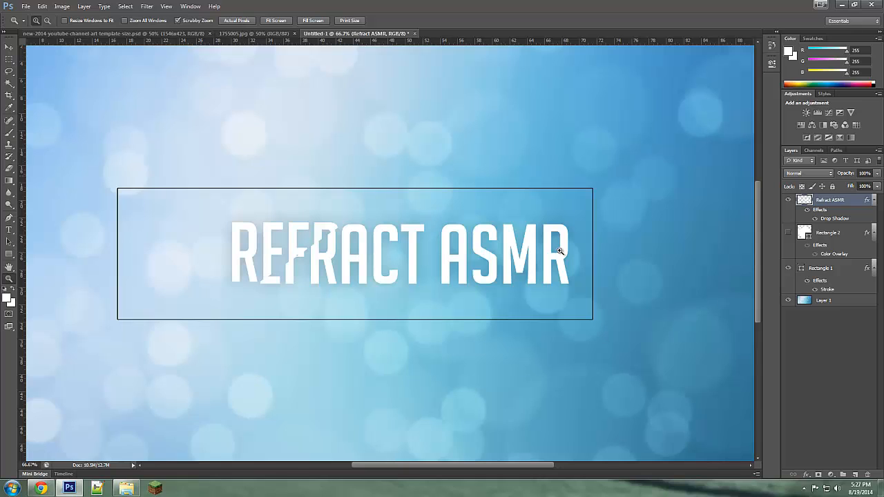
Step: Start saving the channel art as a new file
click(25, 6)
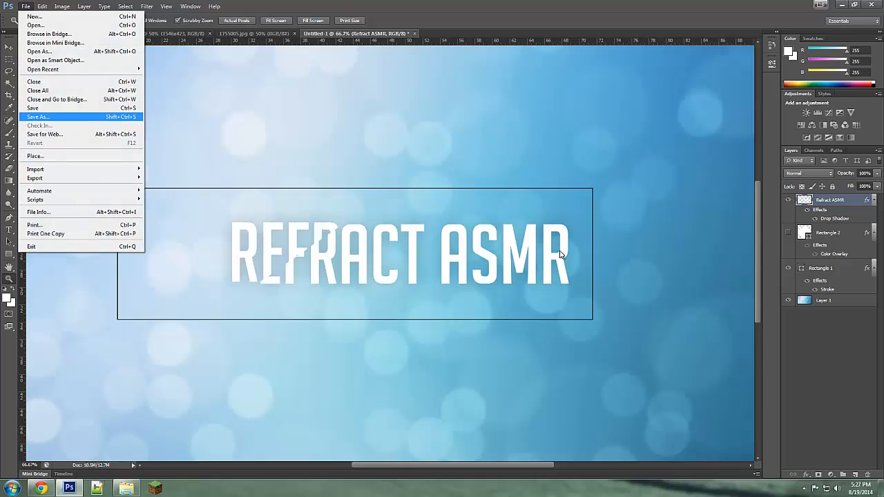
Step: Try to save the banner with its rectangle outline as a PNG named Channel Banner in the Downloads folder
click(55, 117)
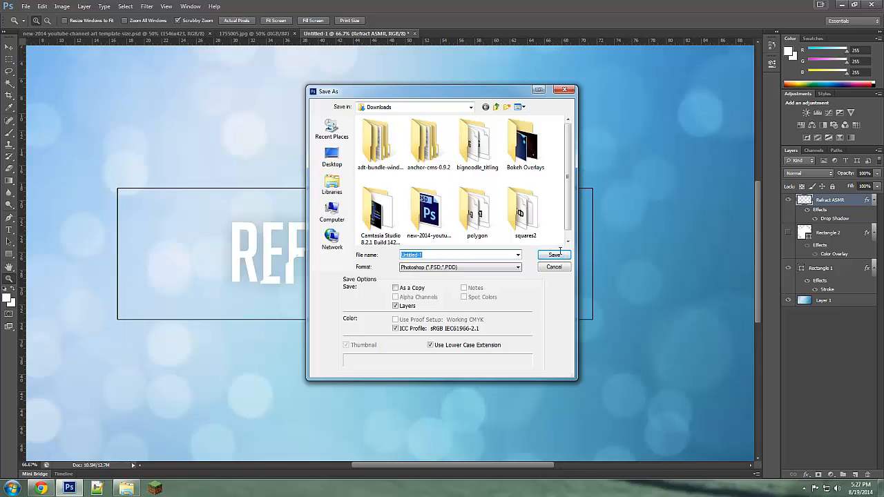
click(460, 267)
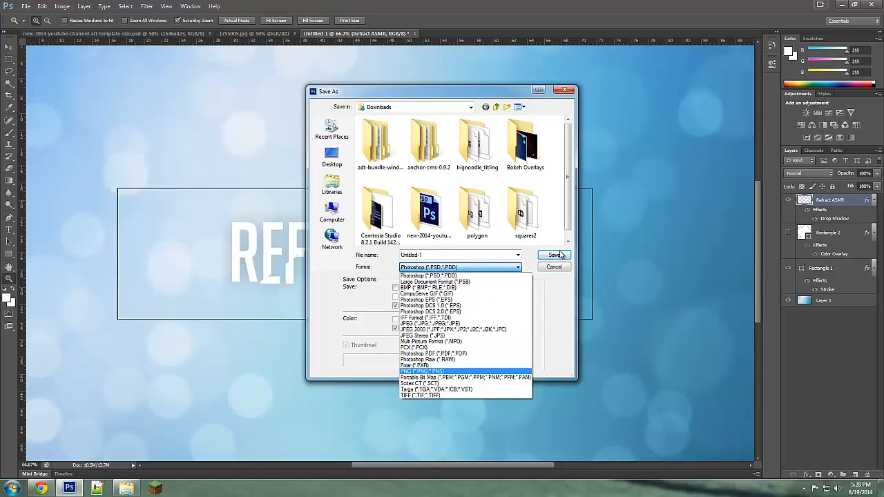
click(442, 371)
key(shift+Tab)
text(Chann)
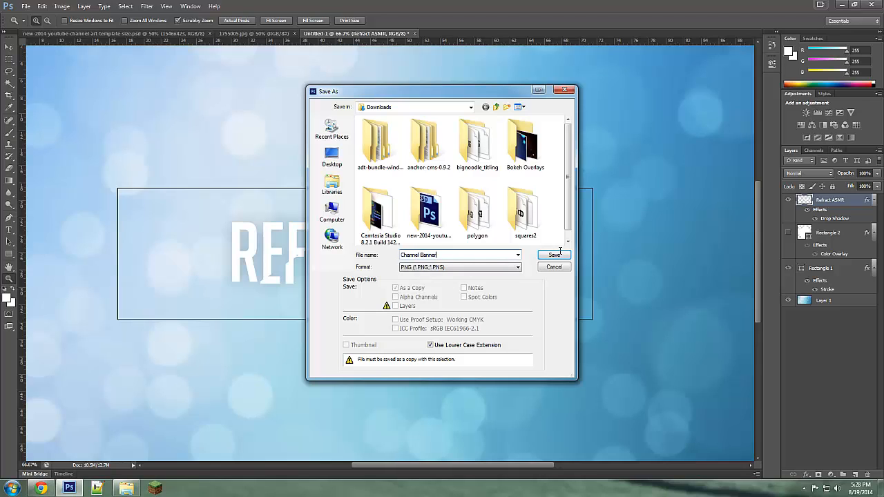
click(559, 253)
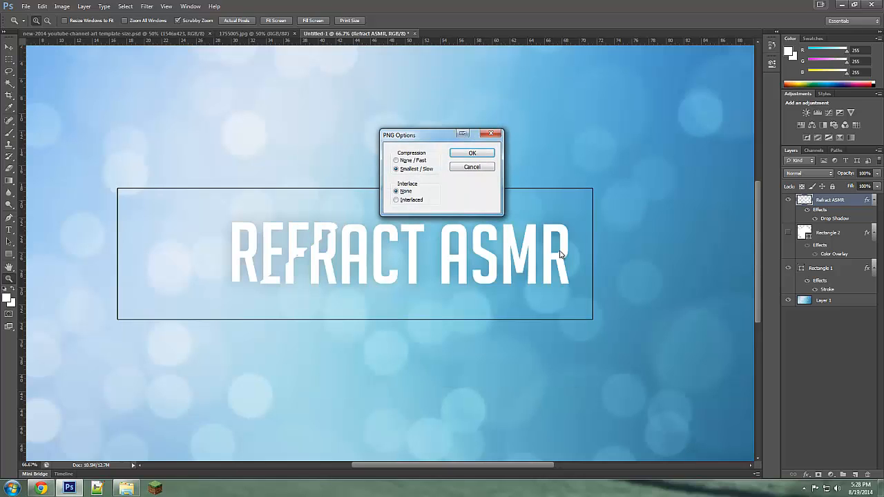
key(Return)
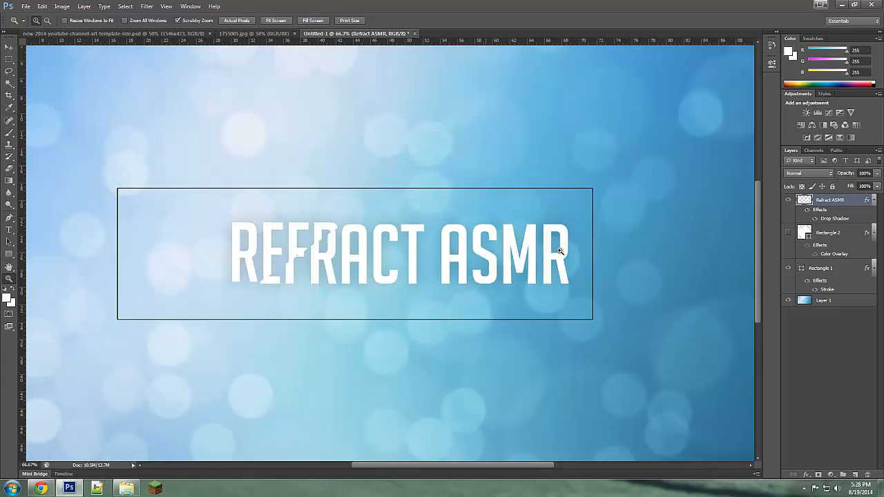
Step: Hide the Rectangle 1 outline layer and save the banner as a PNG named Channel Banner in Downloads
click(788, 267)
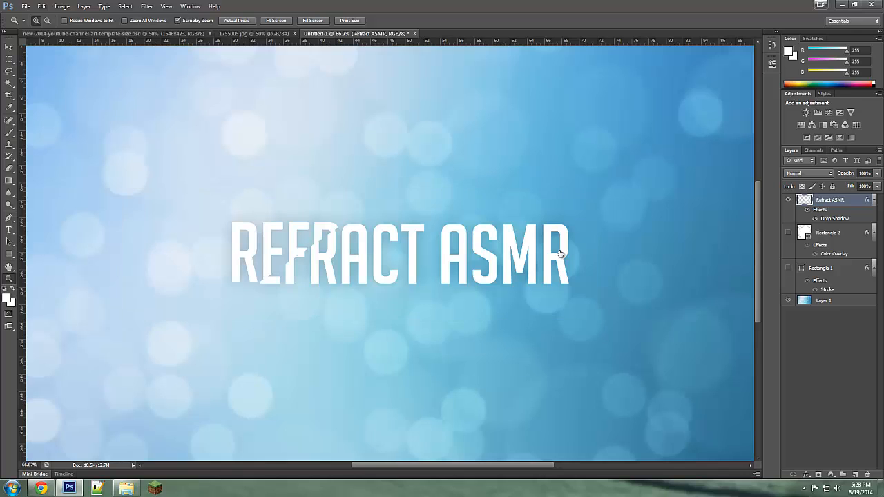
click(25, 6)
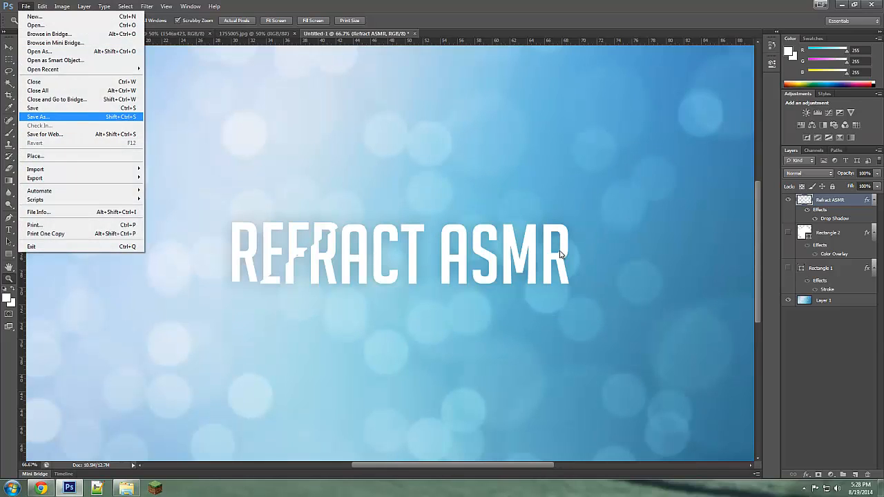
click(40, 116)
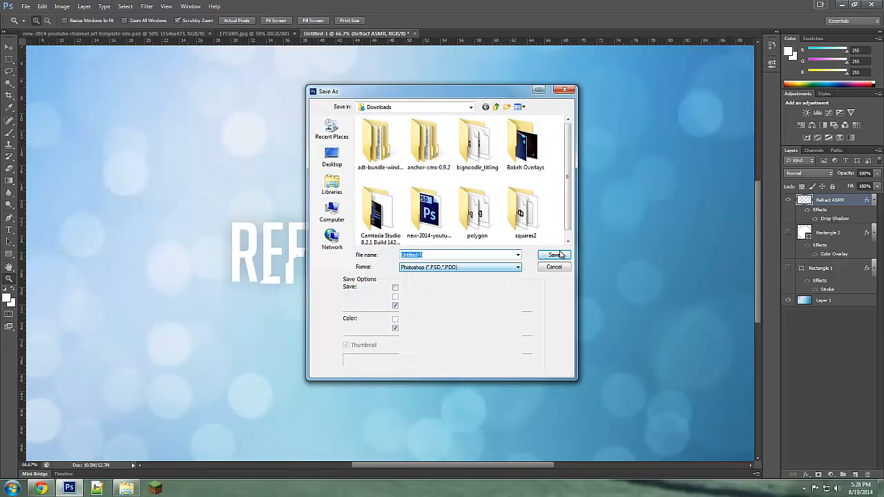
click(459, 268)
click(428, 365)
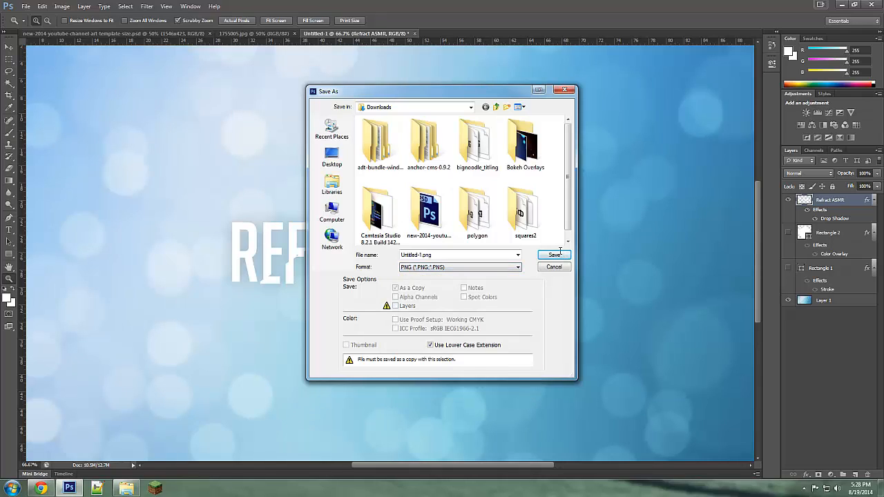
text(Channel Banner)
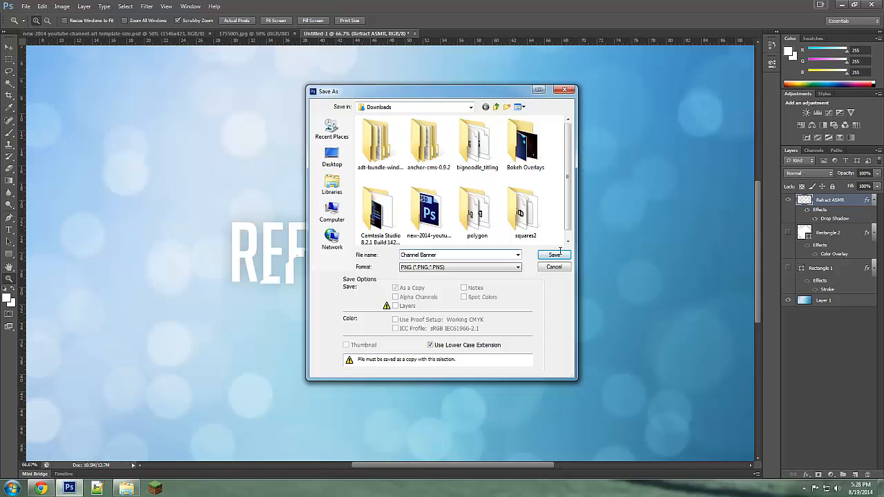
click(555, 254)
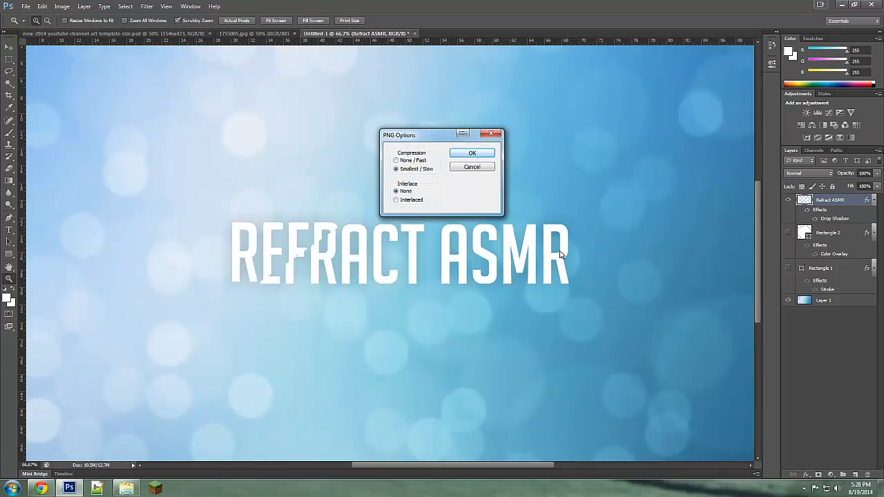
key(Return)
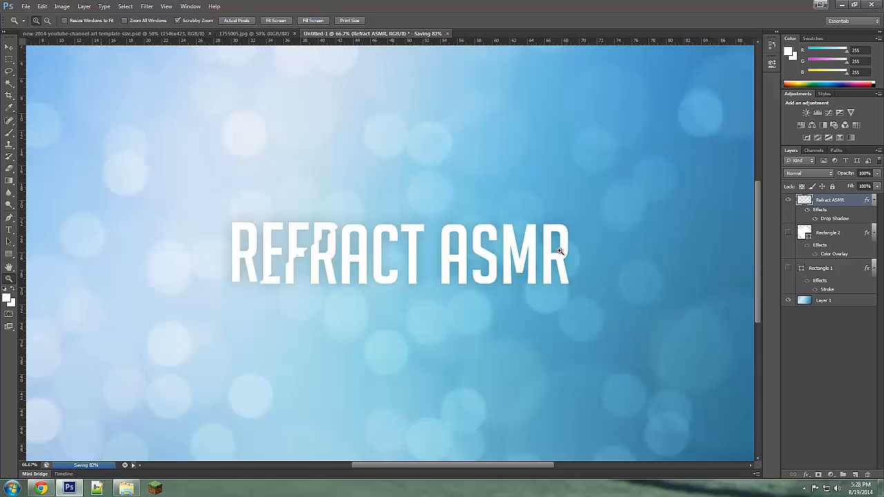
Step: Save another copy of the banner in JPEG format, named Channel Banner, in the Downloads folder
mouse_move(41, 488)
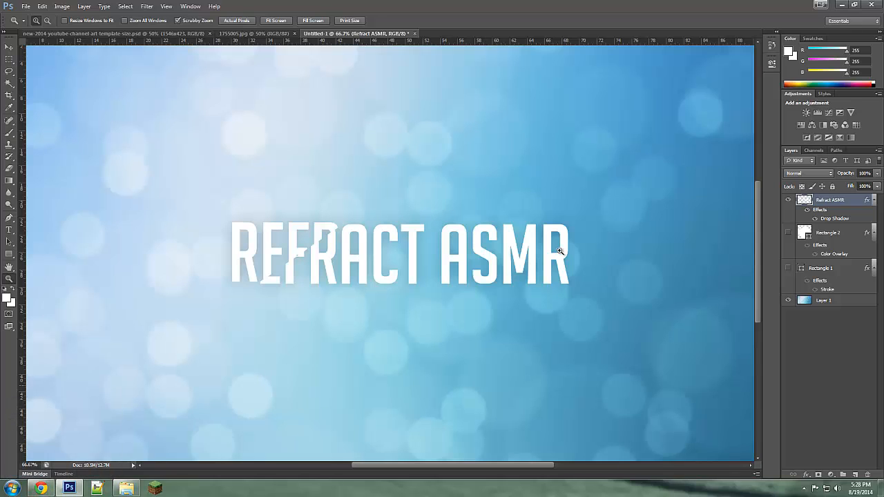
key(alt+f)
key(Down)
key(Down)
key(Down)
key(Down)
key(Down)
key(Down)
key(Down)
key(Down)
key(Down)
key(Down)
key(Down)
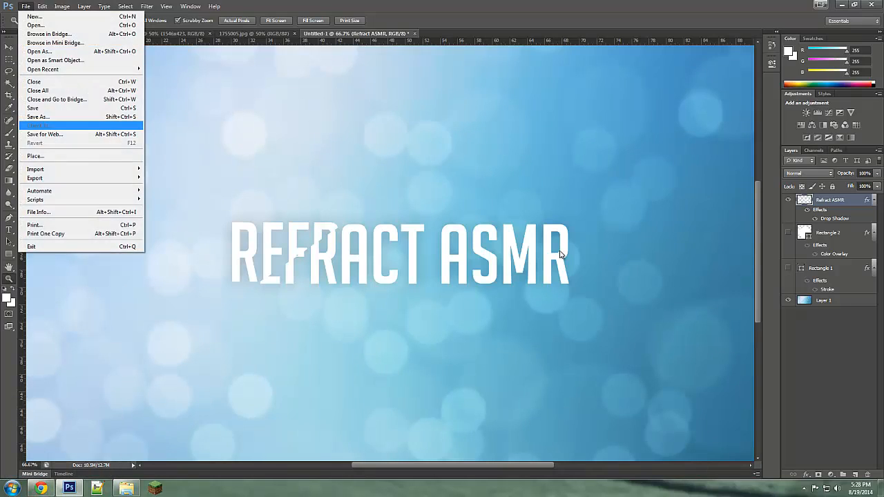
key(Return)
key(Tab)
key(alt+Down)
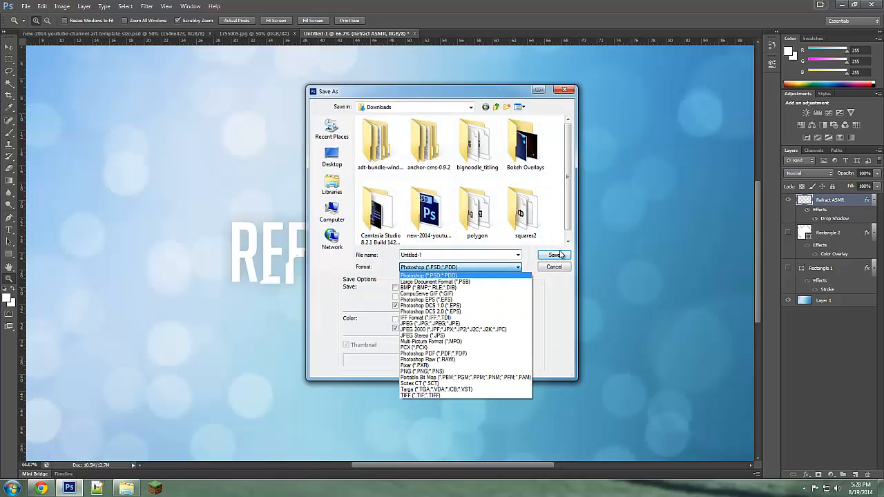
key(Down)
key(Down)
key(Down)
key(Down)
key(Down)
key(Down)
key(Down)
key(Down)
key(Return)
key(shift+Tab)
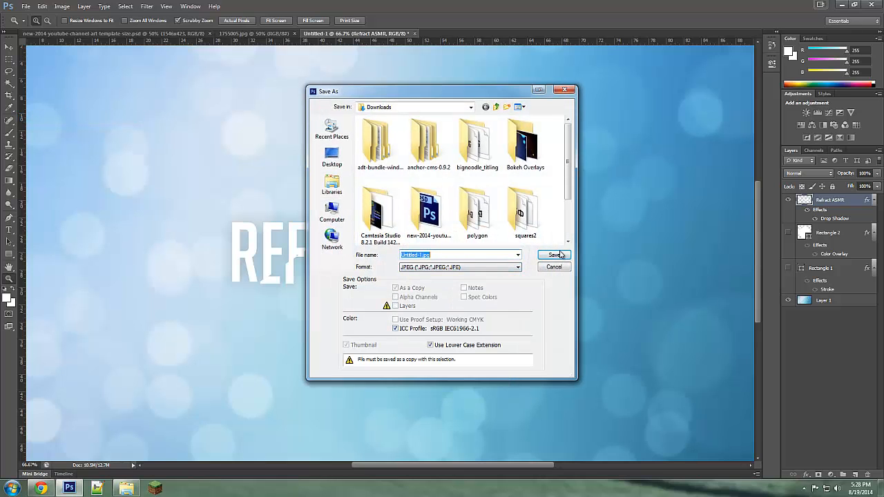
text(Channel)
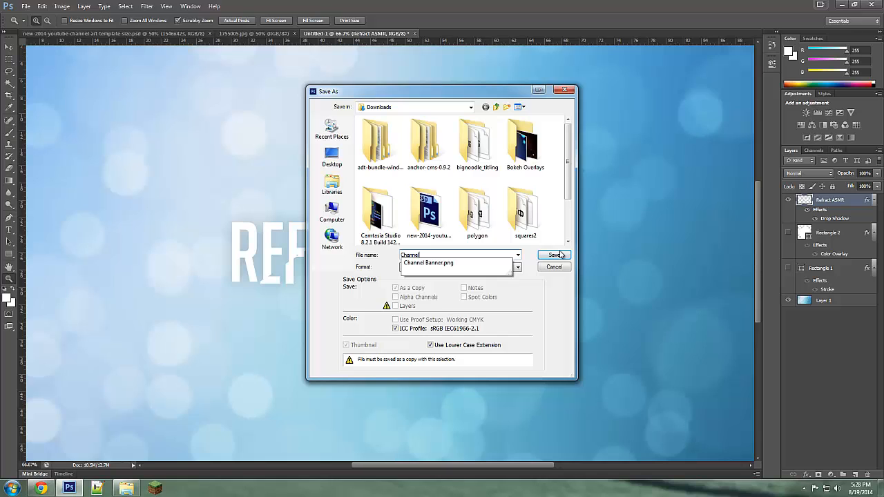
text( Banner)
click(555, 254)
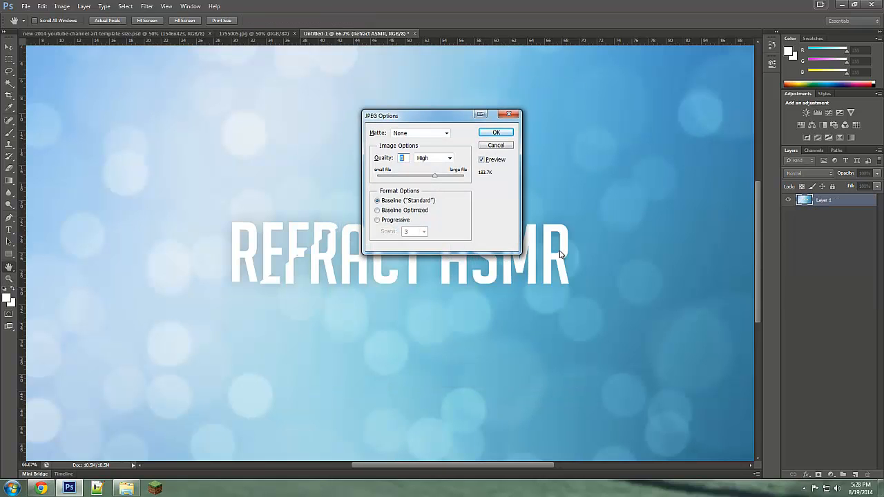
Step: Raise the JPEG quality three levels and complete the export
key(Up)
key(Up)
key(Up)
key(Return)
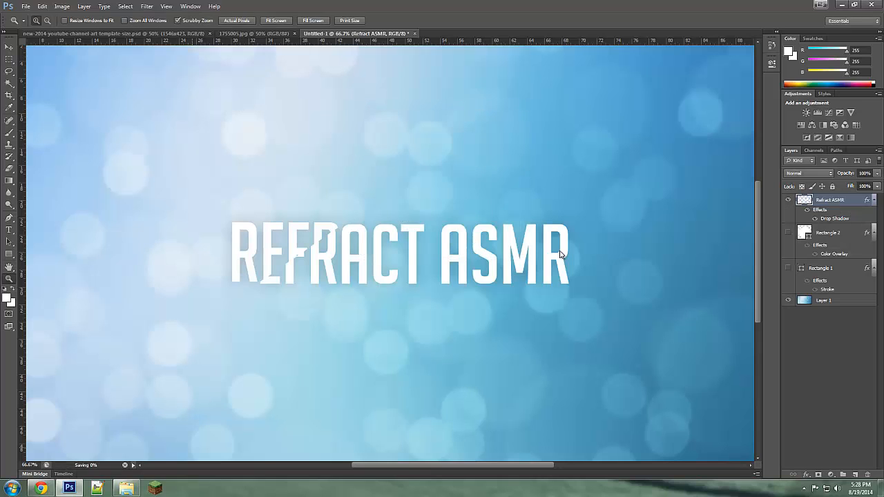
Step: Switch to the Chrome browser, load YouTube and go to the account's own channel page
key(alt+Tab)
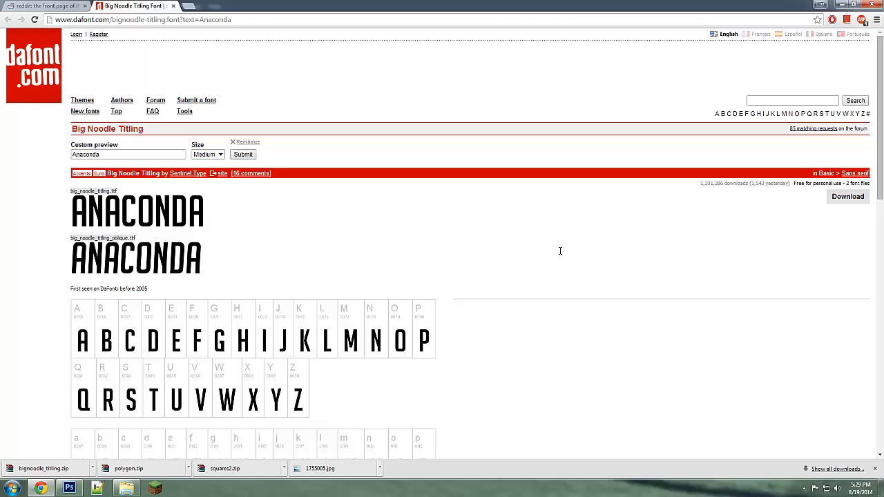
key(ctrl+l)
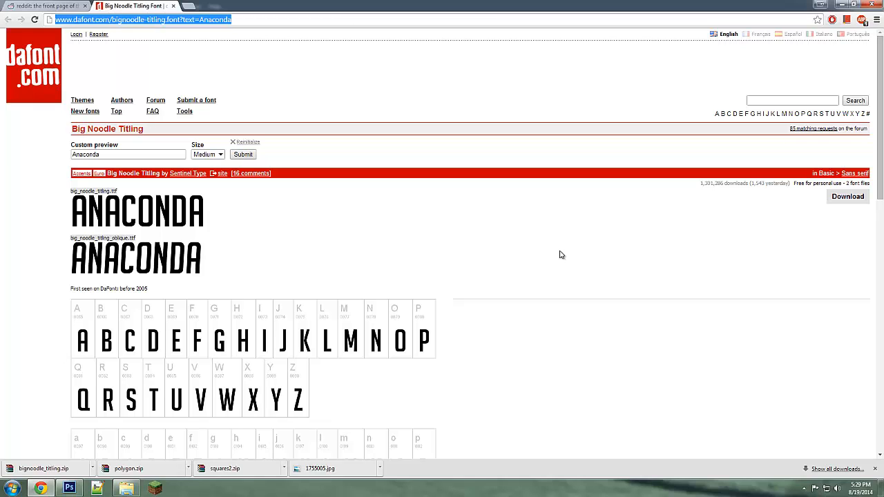
text(youtube)
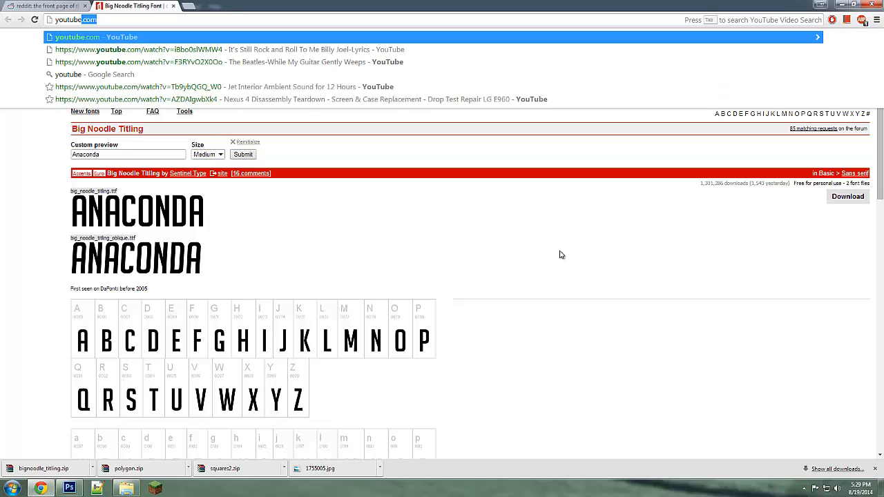
key(Return)
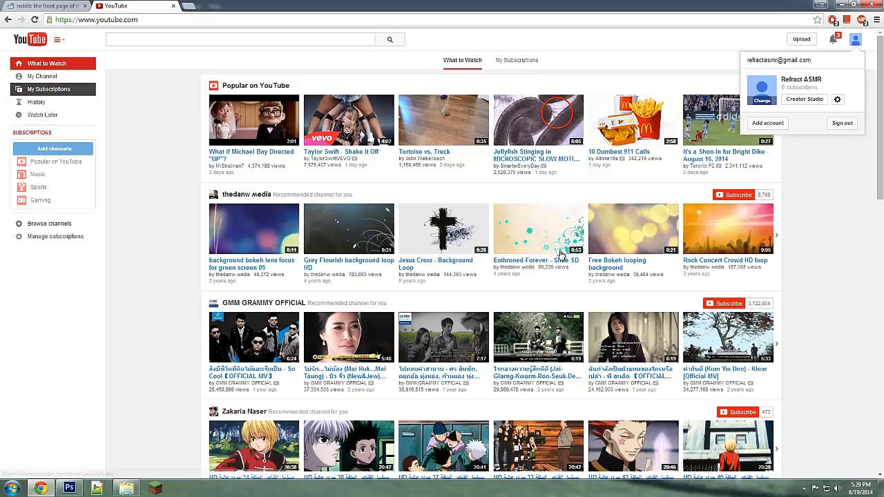
click(42, 76)
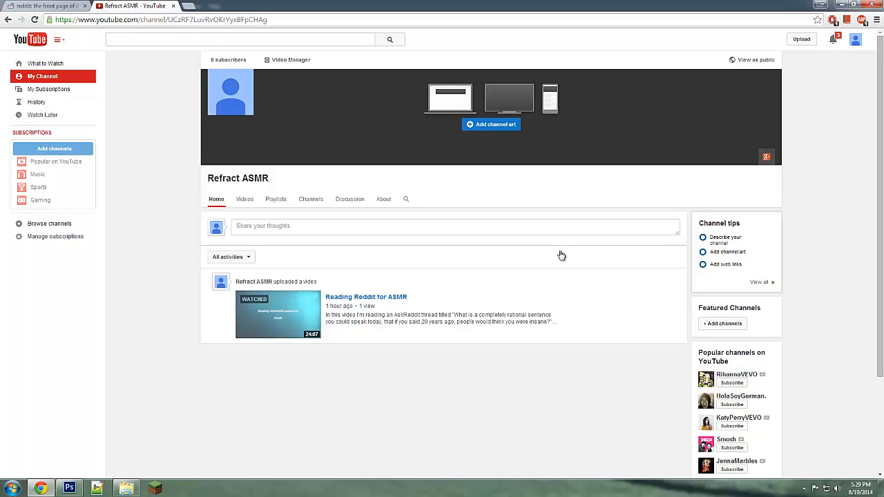
Step: Start adding channel art from a computer file and browse to the Downloads folder
mouse_move(727, 252)
click(491, 124)
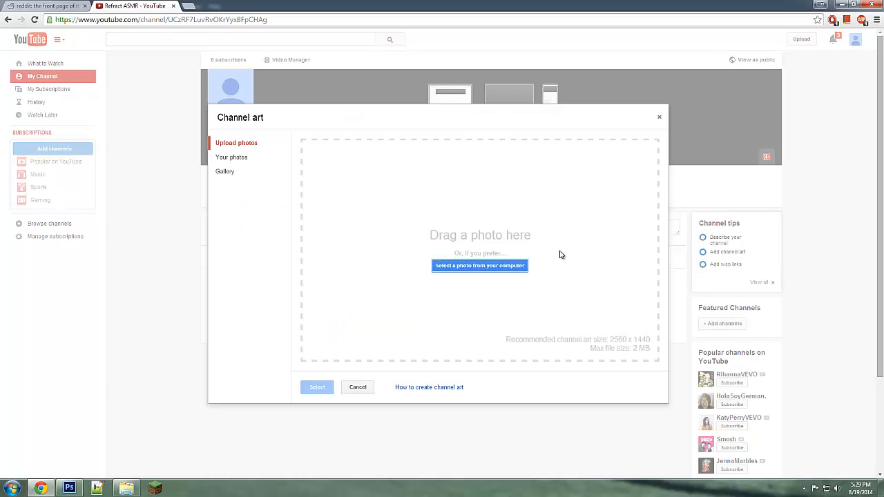
click(479, 265)
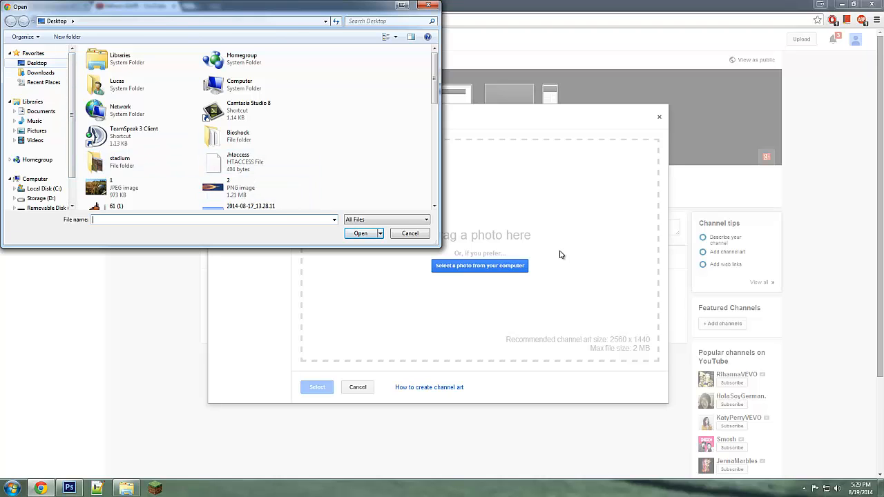
click(41, 73)
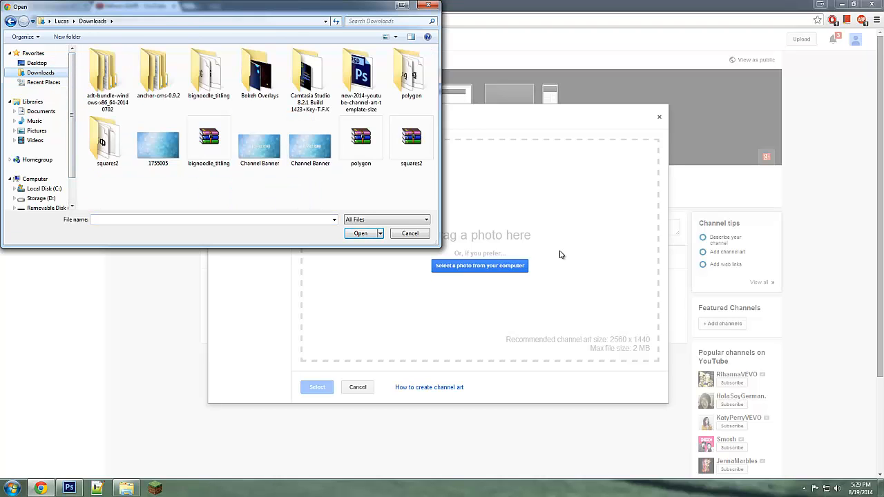
Step: Check the file size of the Channel Banner JPEG in its file properties
click(310, 145)
right_click(281, 151)
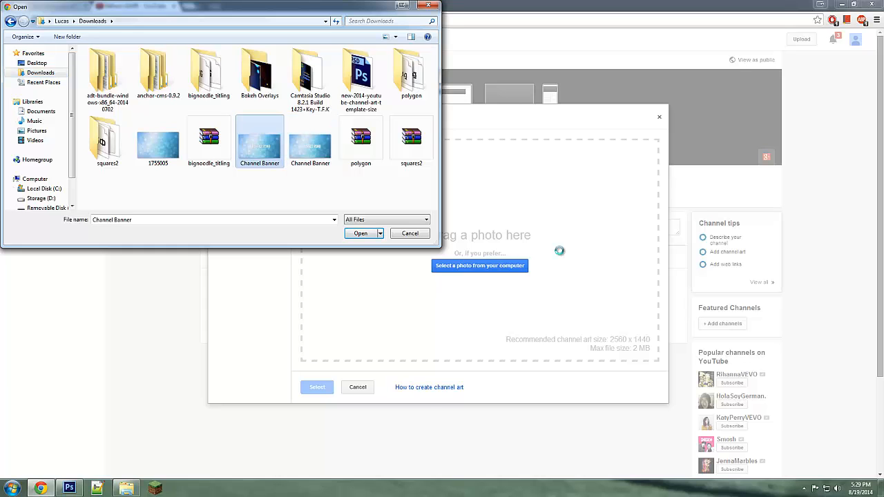
click(308, 409)
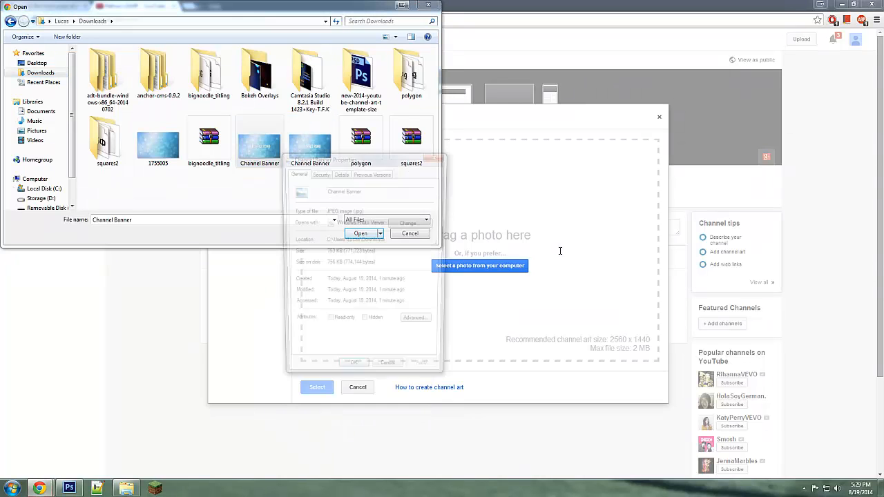
key(Escape)
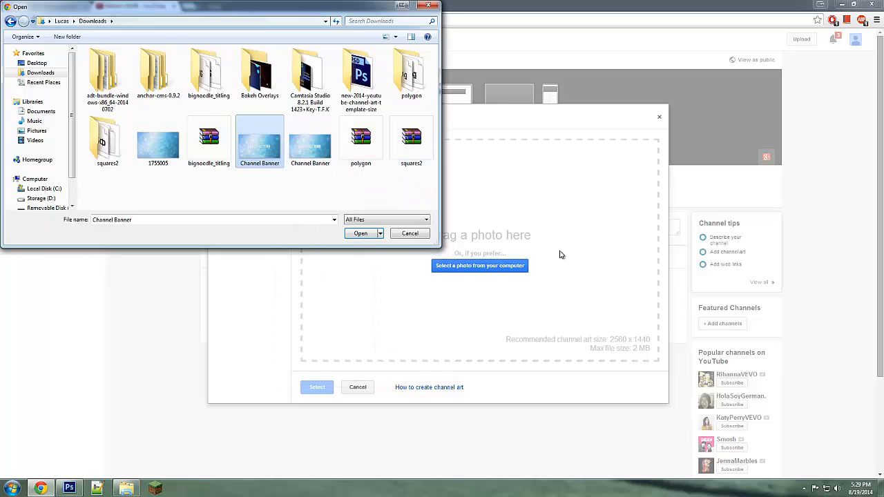
Step: Upload the Channel Banner JPEG and apply it as the channel art
key(Return)
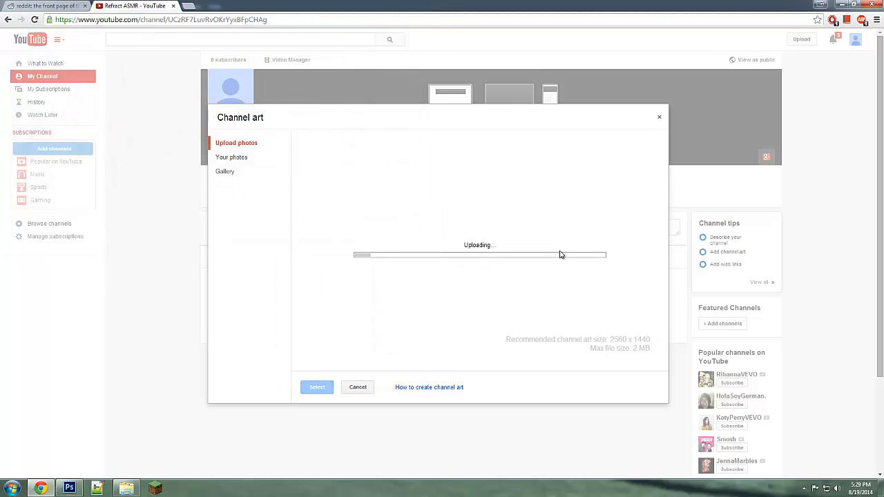
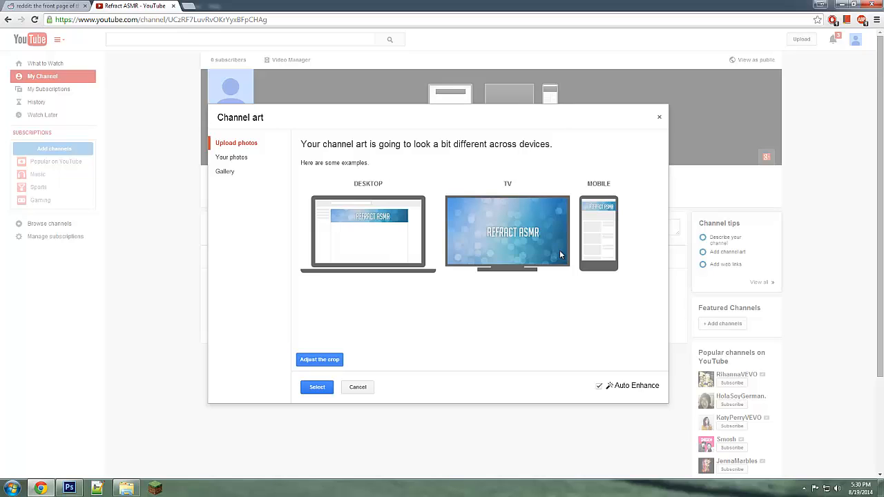
key(Return)
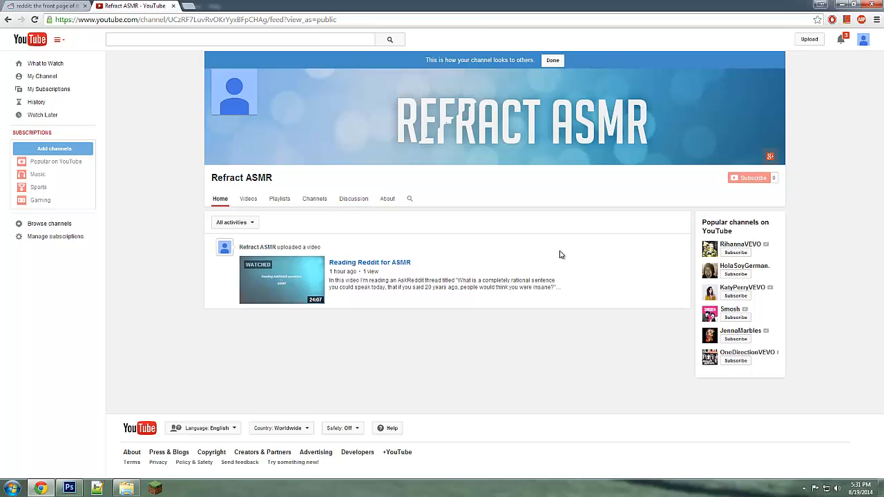
Step: Switch to Photoshop and align the Refract ASMR text layer to the horizontal centers of the selection
key(alt+Tab)
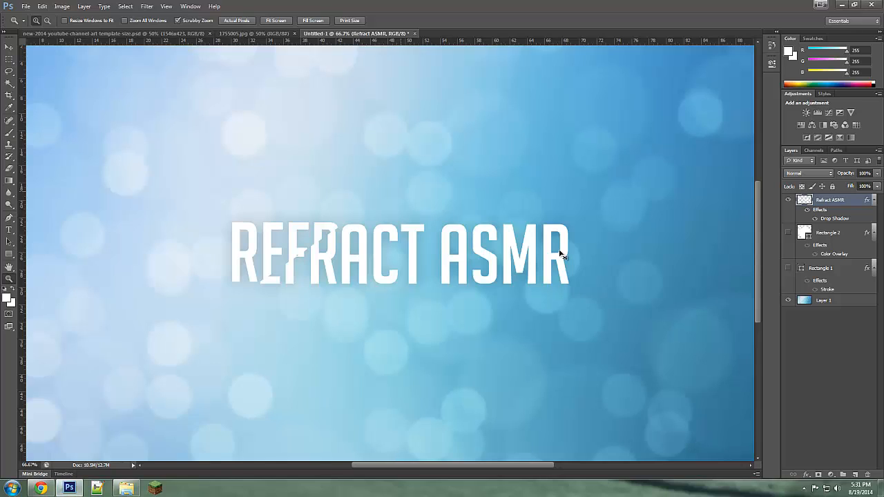
click(84, 7)
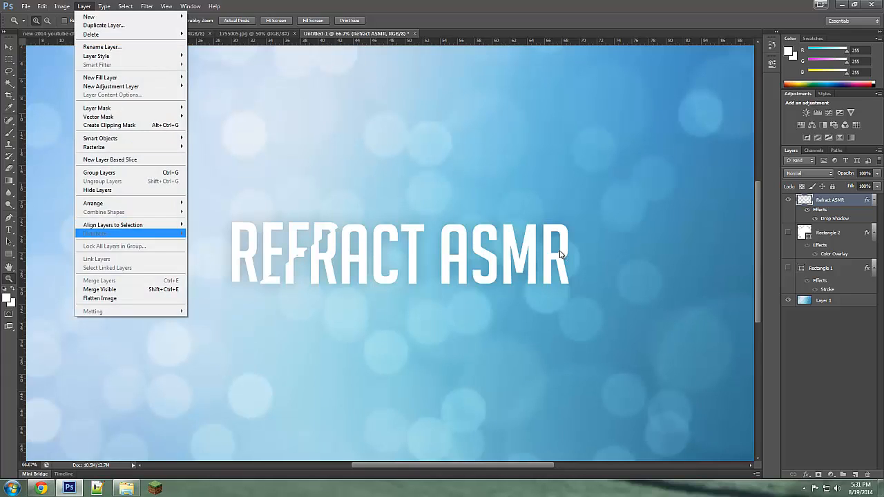
mouse_move(113, 225)
click(223, 264)
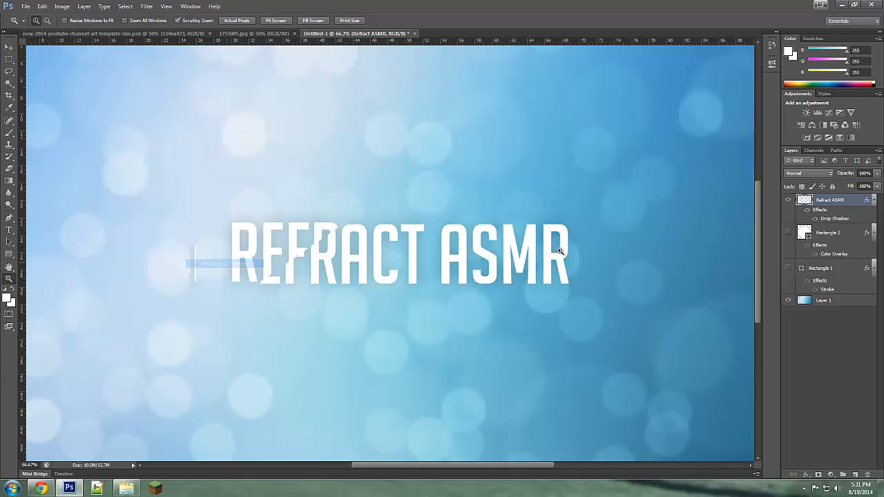
Step: Save the banner as a JPEG named Channel Banner.jpg in Downloads, replacing the existing file, at Maximum quality 12 with Baseline ("Standard") format
click(26, 6)
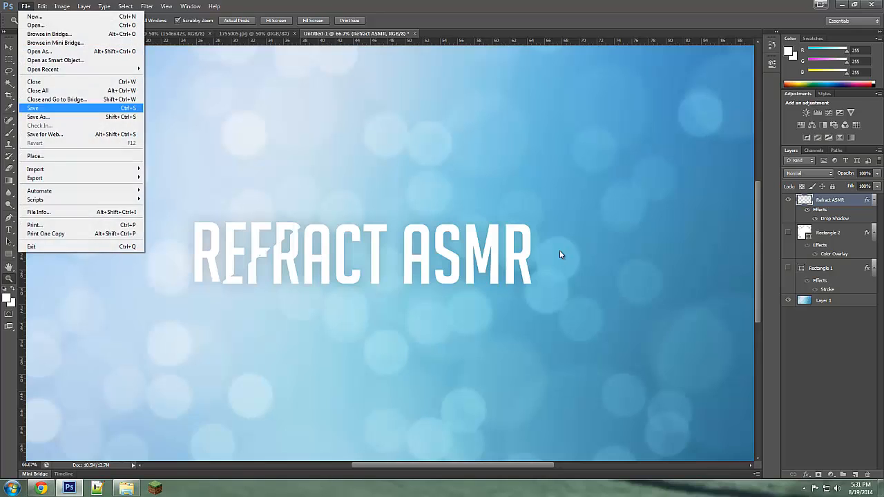
click(38, 116)
click(460, 267)
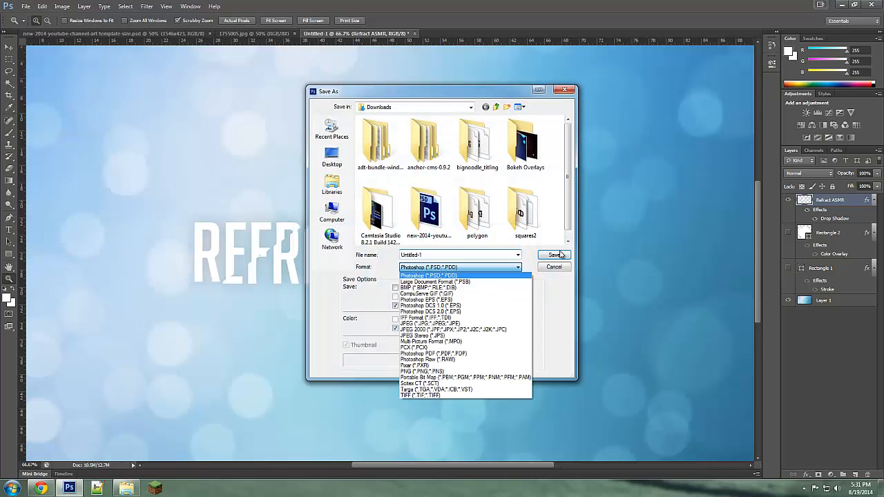
click(441, 324)
key(shift+Tab)
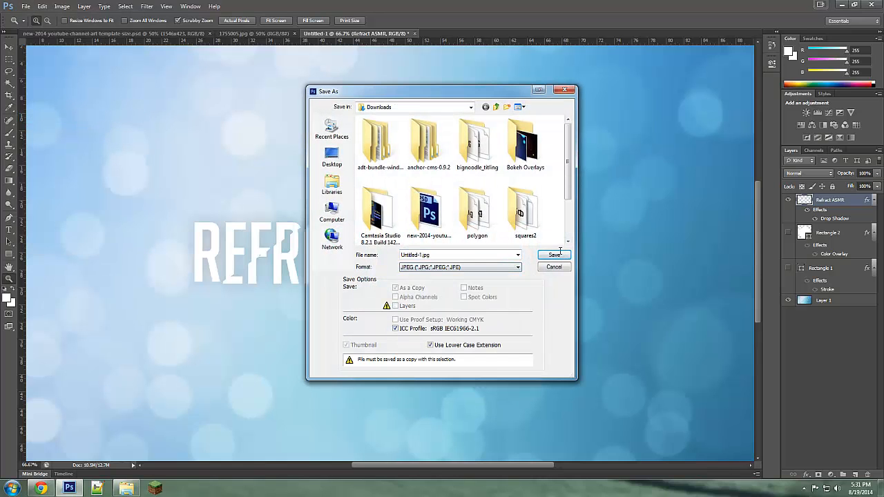
text(C)
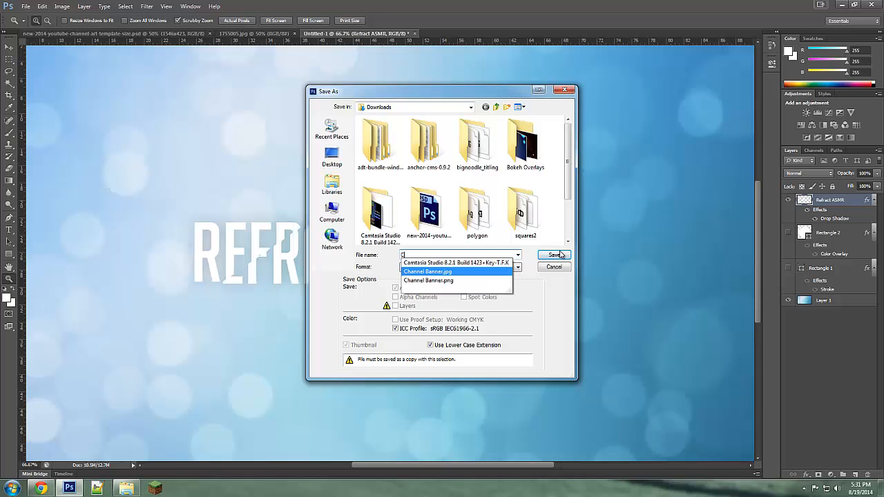
key(Return)
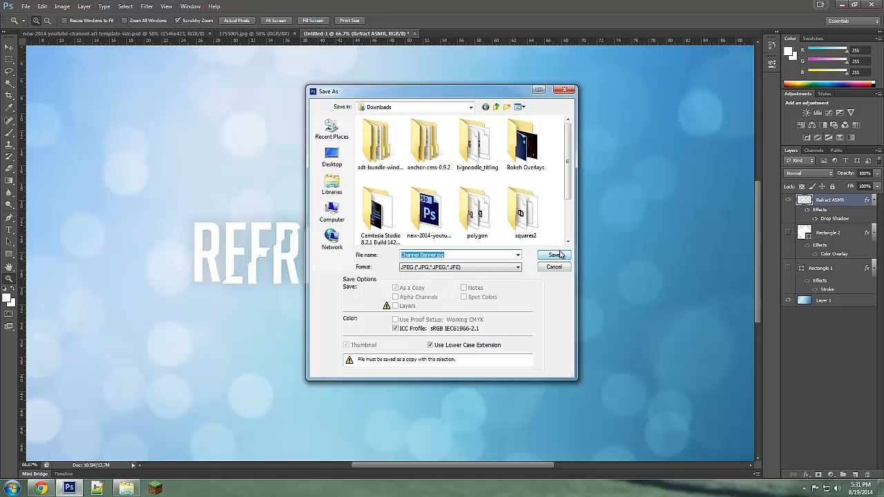
click(556, 255)
key(Return)
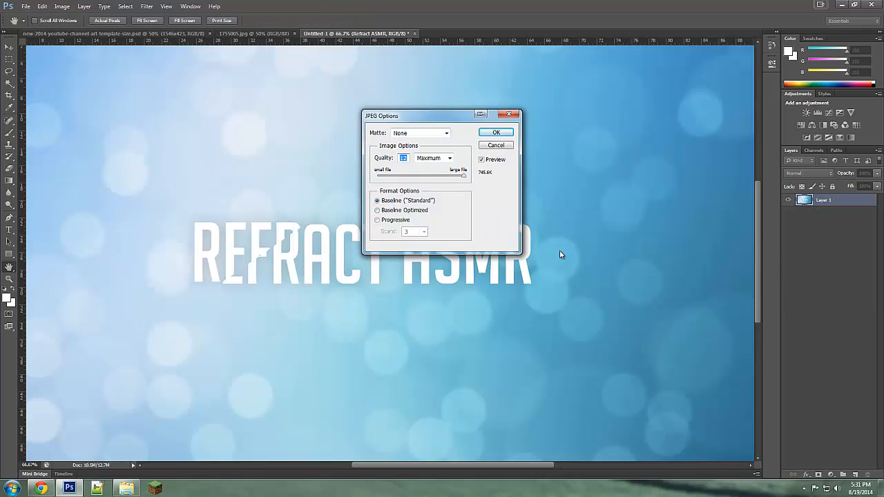
key(Return)
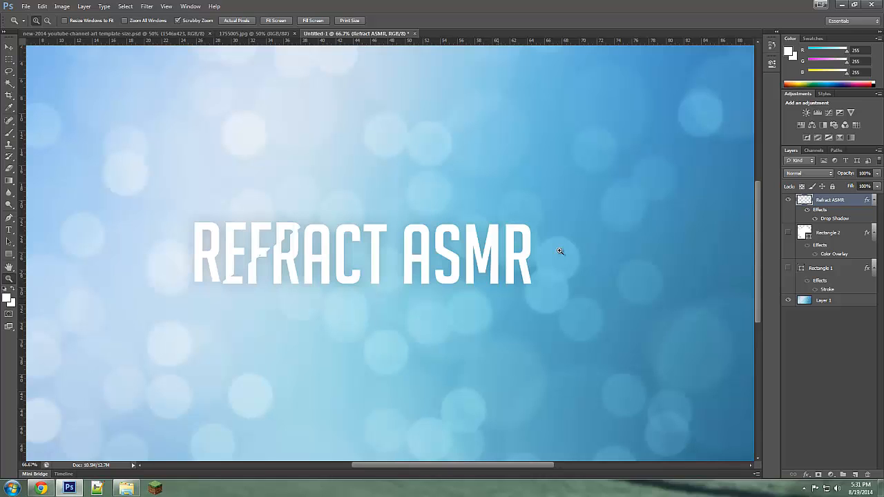
Step: Switch to Chrome, leave the public view of the channel, open the channel page from the channel art tip and close the surplus tab
key(super+1)
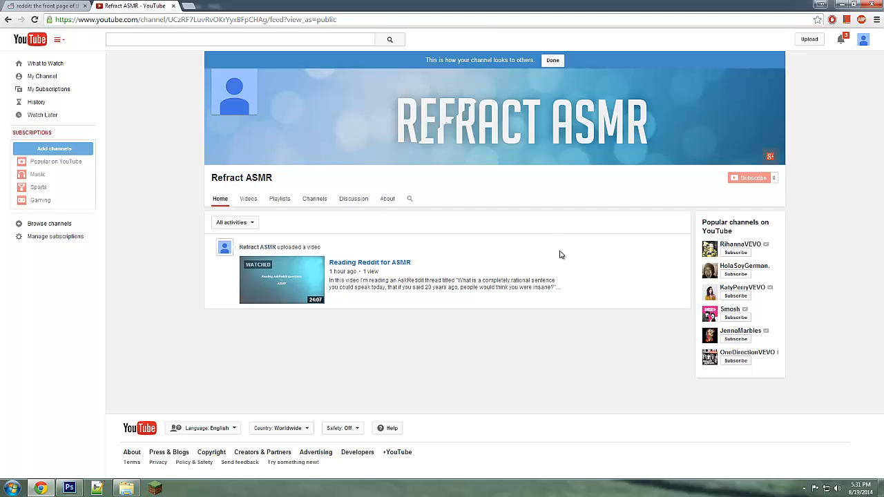
key(Return)
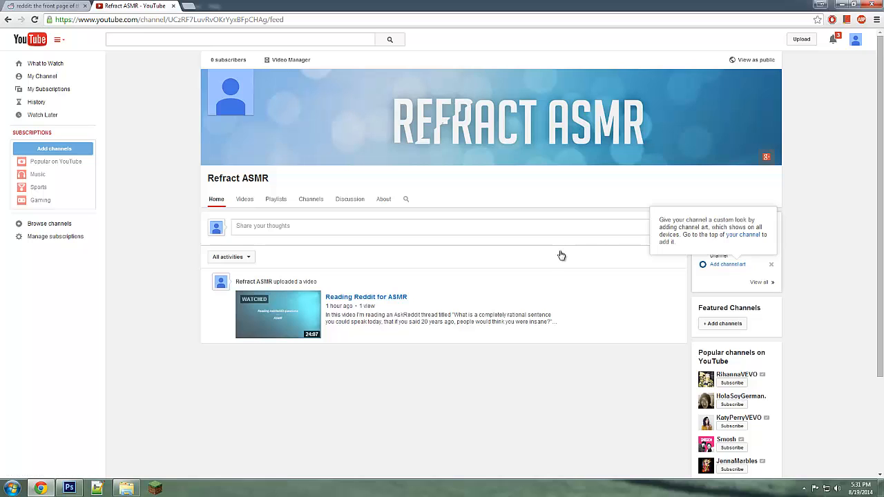
click(743, 234)
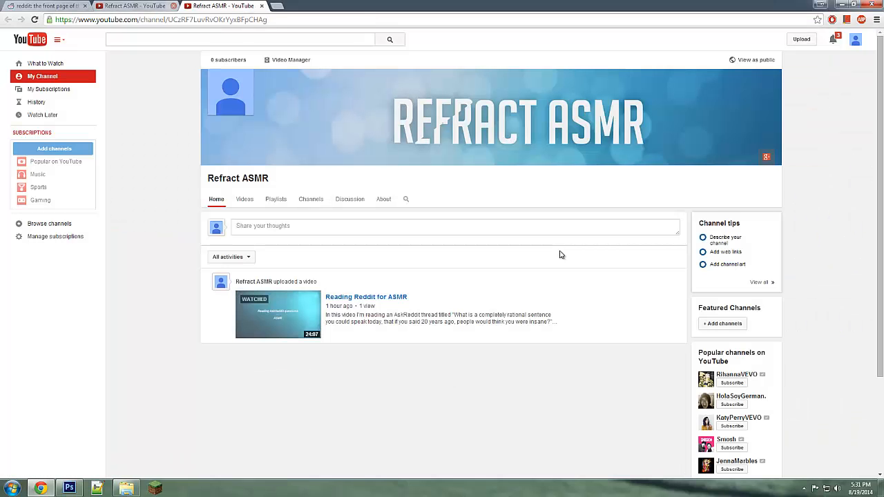
key(ctrl+w)
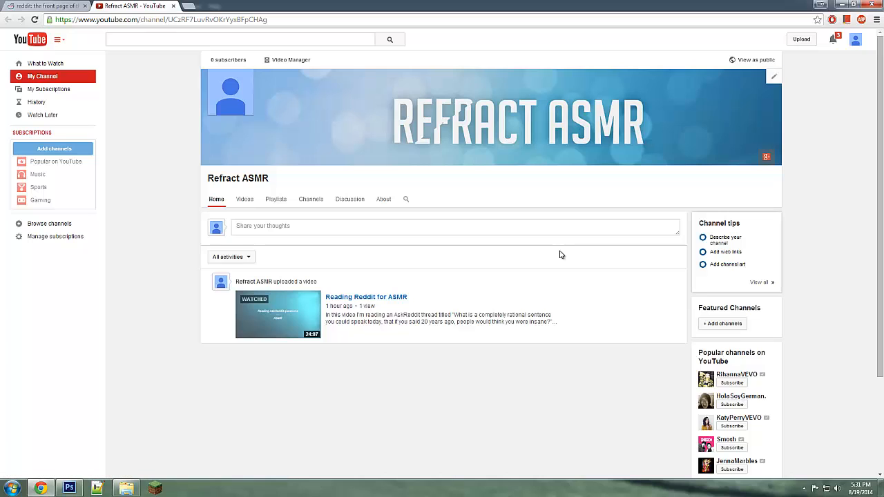
Step: Edit the channel art by uploading the re-saved Channel Banner JPEG from Downloads and apply it to the channel
click(774, 76)
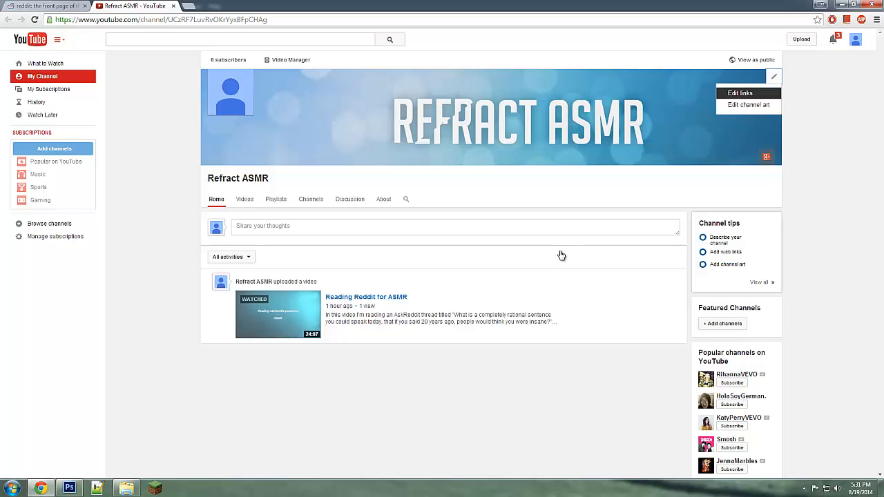
click(747, 105)
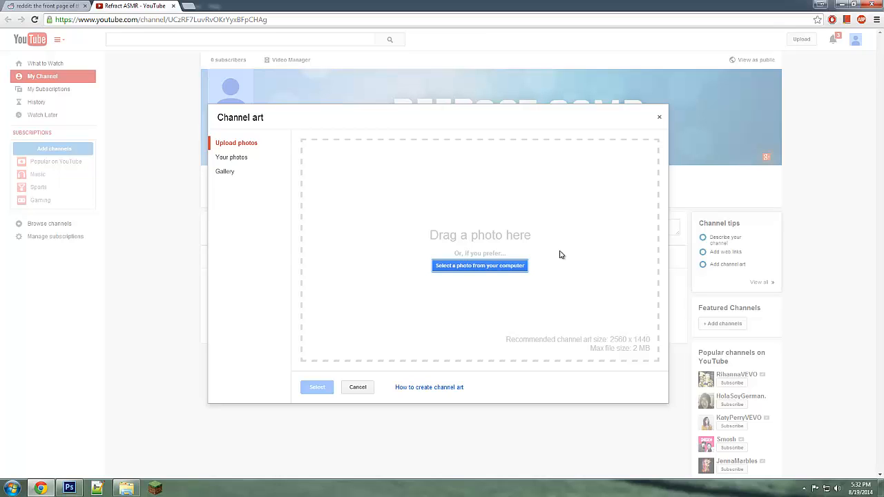
click(480, 266)
click(310, 142)
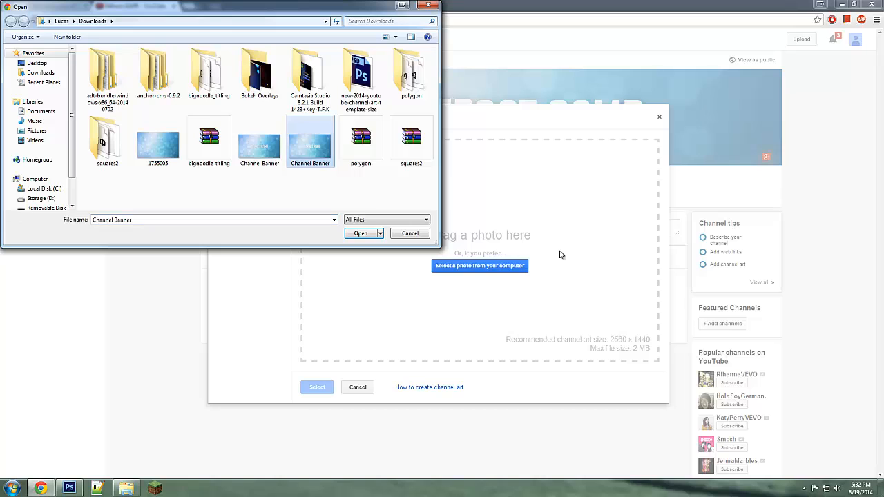
double_click(259, 143)
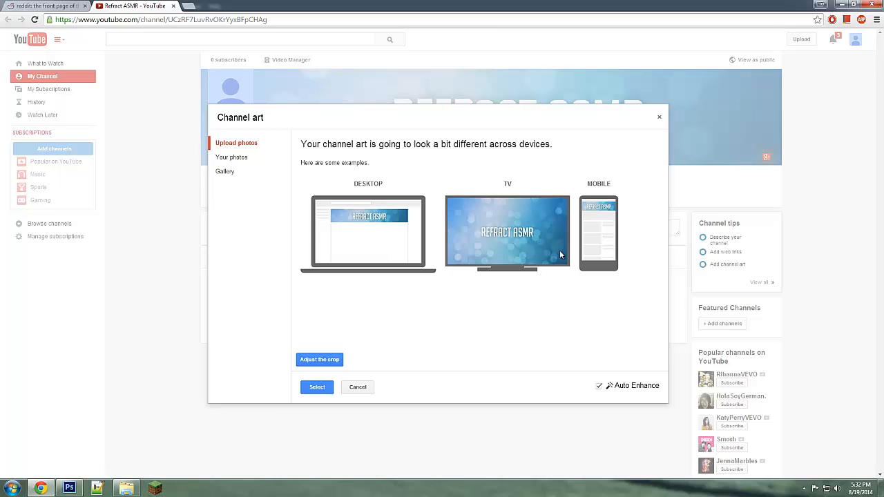
key(Return)
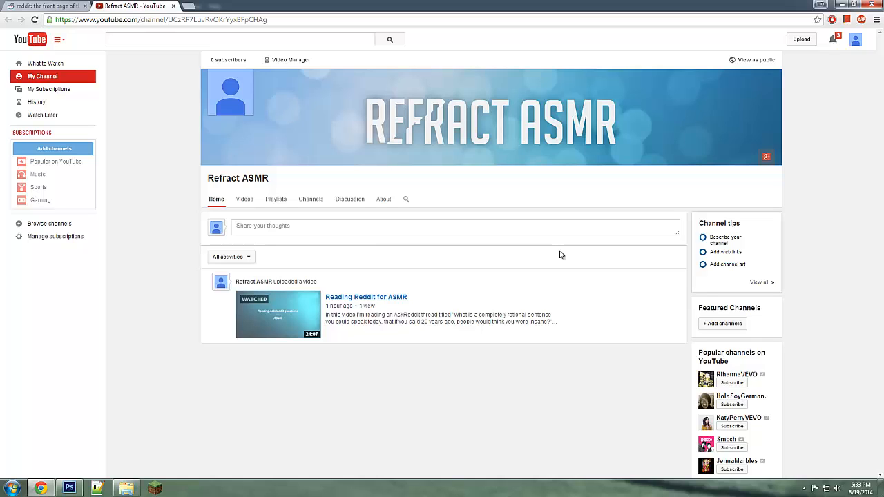
Step: Start editing the channel icon on Google+ and open its profile photo upload page
mouse_move(69, 488)
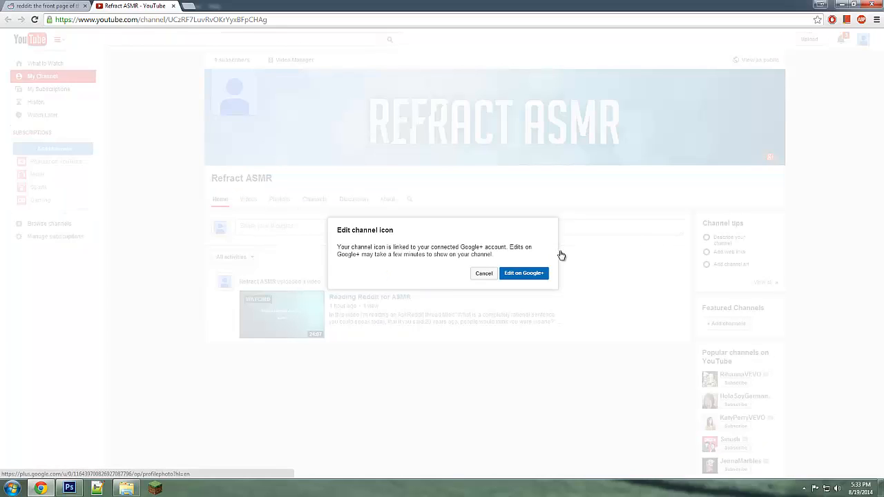
click(560, 255)
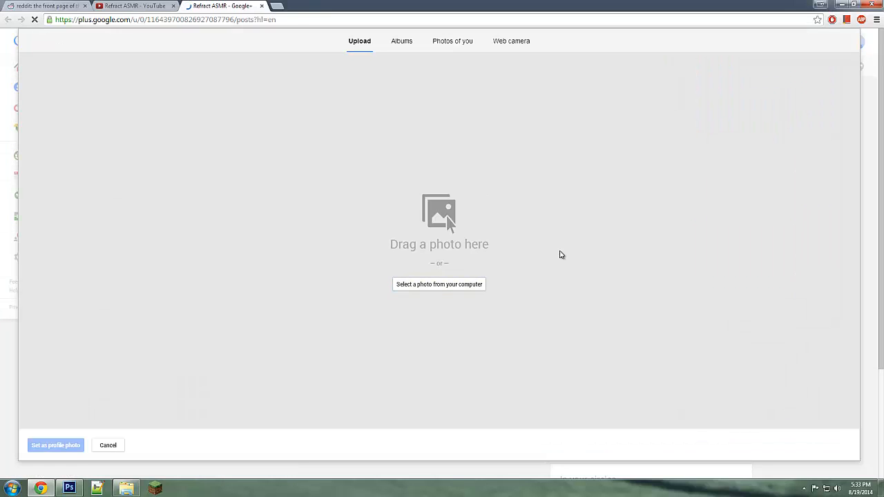
click(560, 255)
key(Escape)
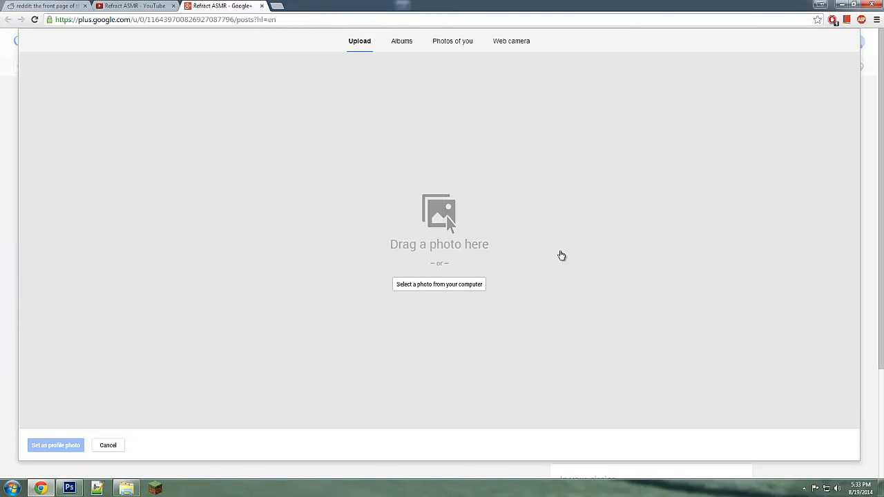
Step: Switch to Photoshop and create a new 500 x 500 pixel document with a white background
key(alt+Tab)
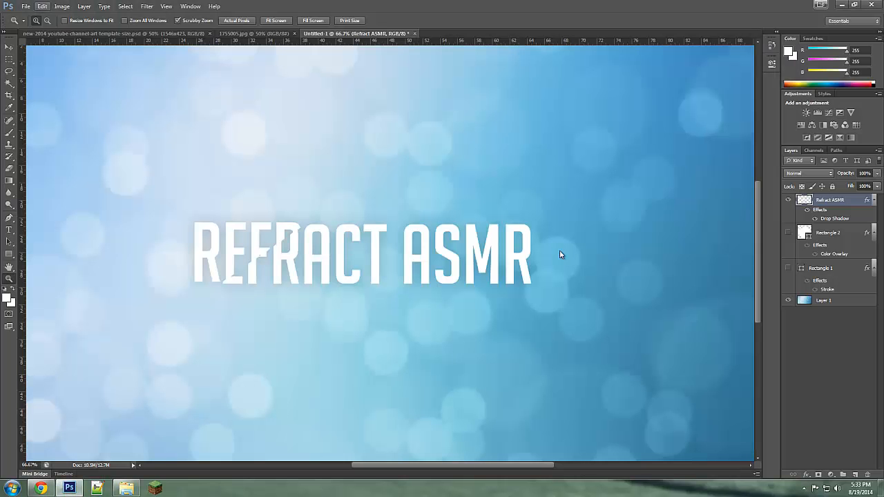
key(Left)
key(Down)
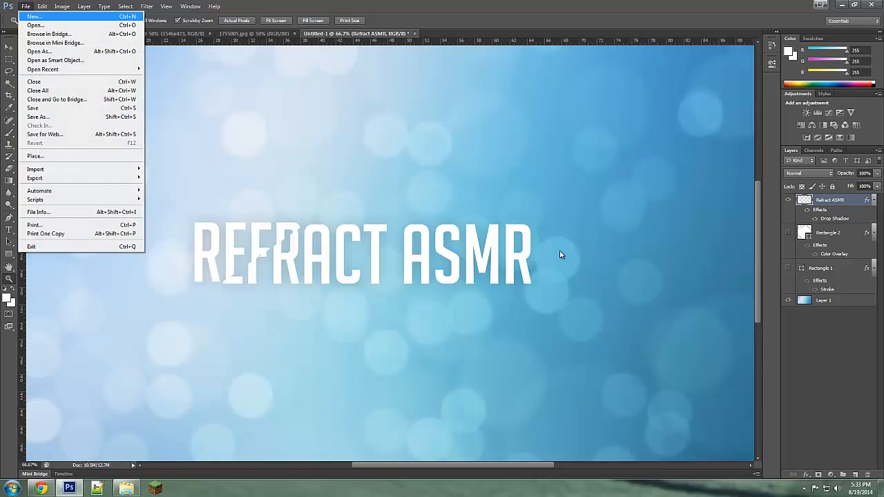
key(Return)
key(Tab)
key(Tab)
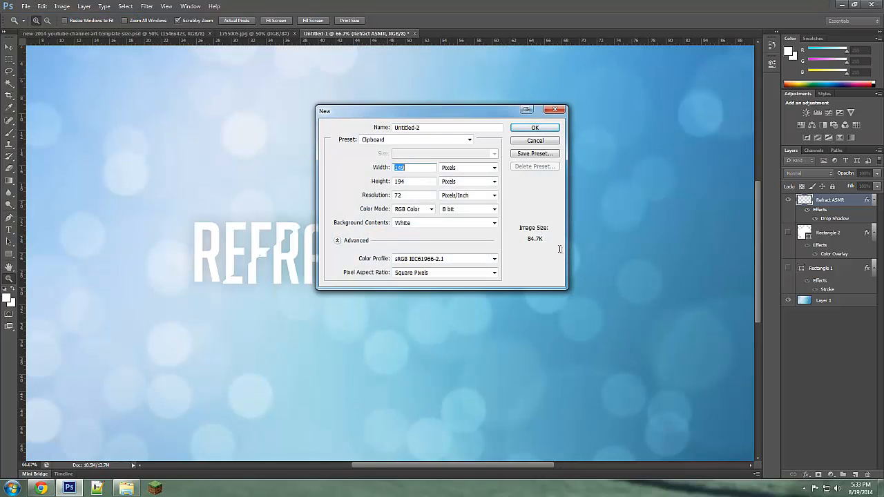
text(500)
key(Tab)
text(500)
key(Return)
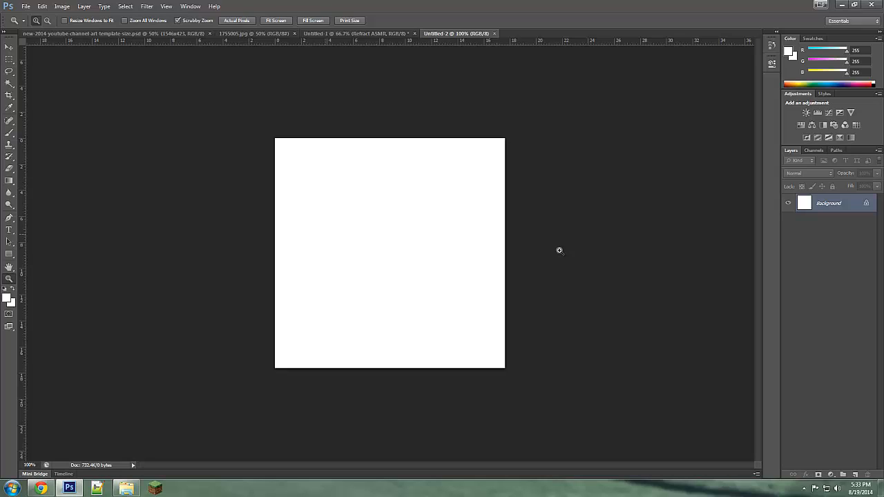
key(b)
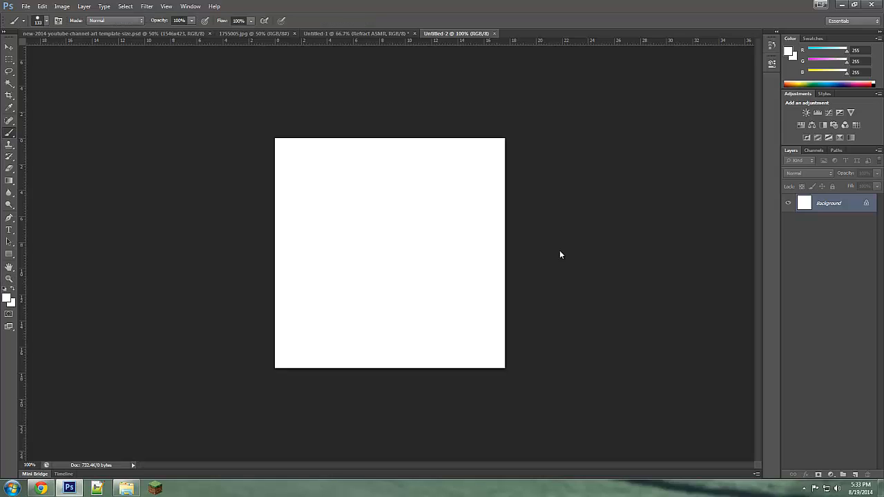
key(n)
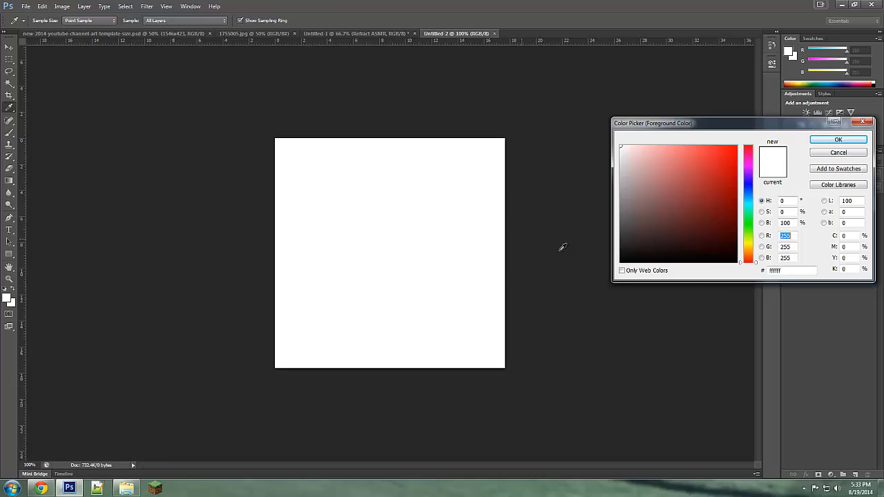
key(Return)
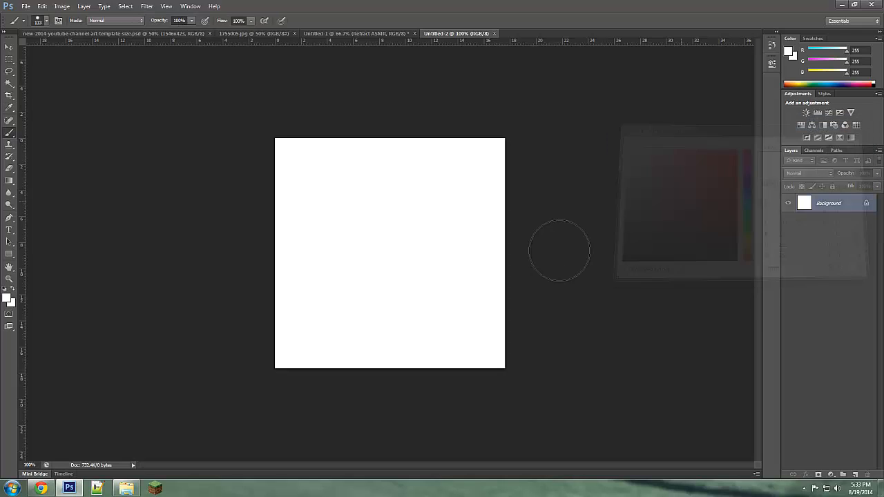
Step: Add a text layer with the letter "R" in black 12 pt BigNoodleTitling on the white canvas
key(t)
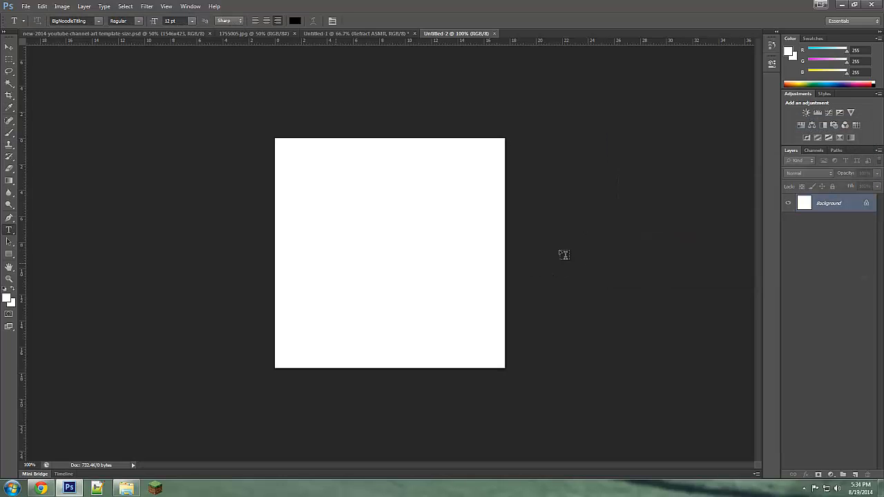
click(335, 262)
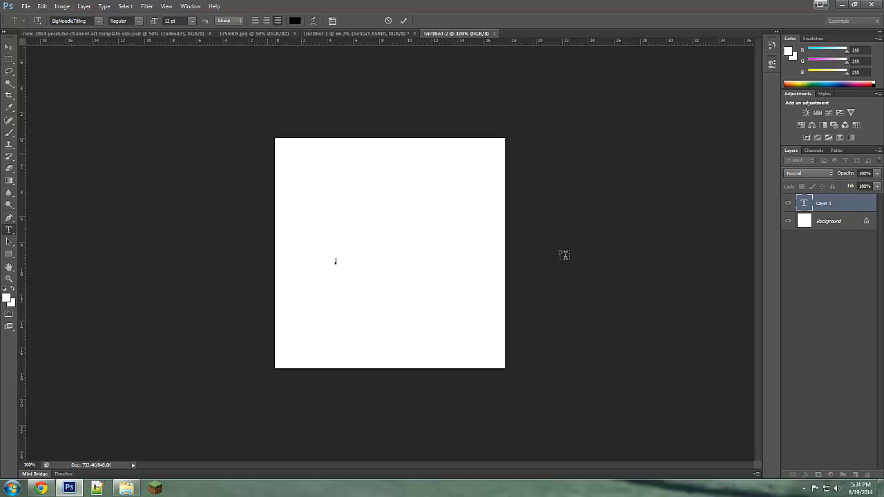
text(R)
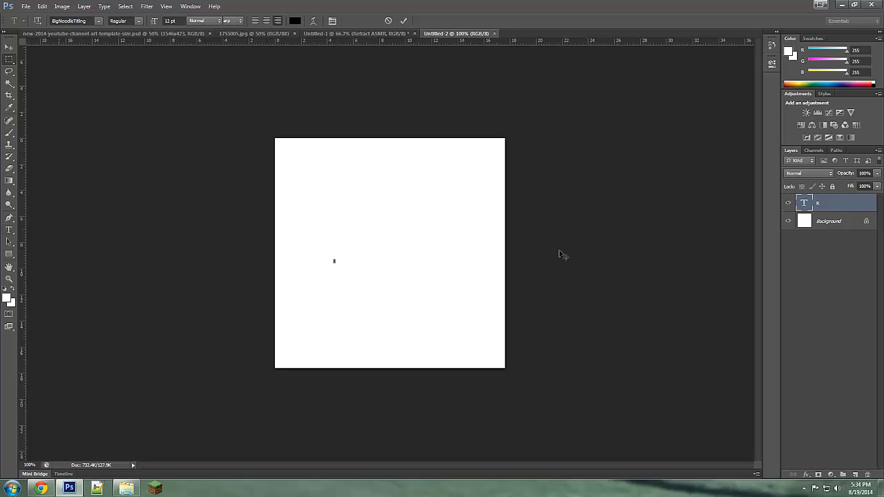
Step: Enlarge the letter R to nearly the full canvas height, roughly centre it, and apply the transformation
key(ctrl+t)
drag(337, 265, 612, 381)
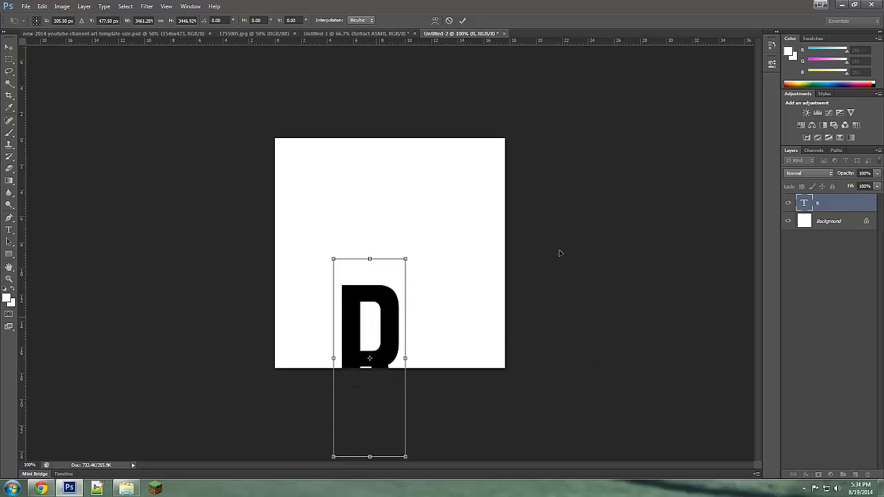
drag(379, 316, 392, 211)
drag(345, 154, 345, 152)
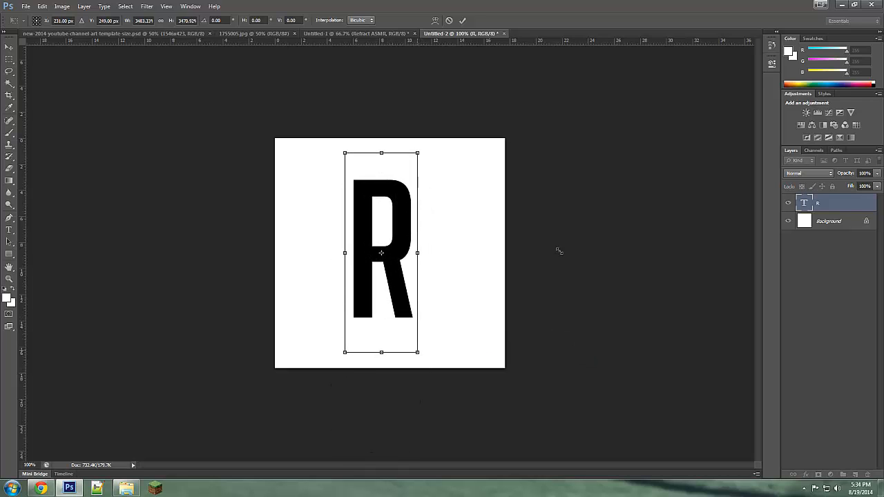
mouse_move(417, 352)
mouse_down()
mouse_move(566, 410)
mouse_move(573, 421)
mouse_up()
drag(404, 257, 386, 205)
click(9, 59)
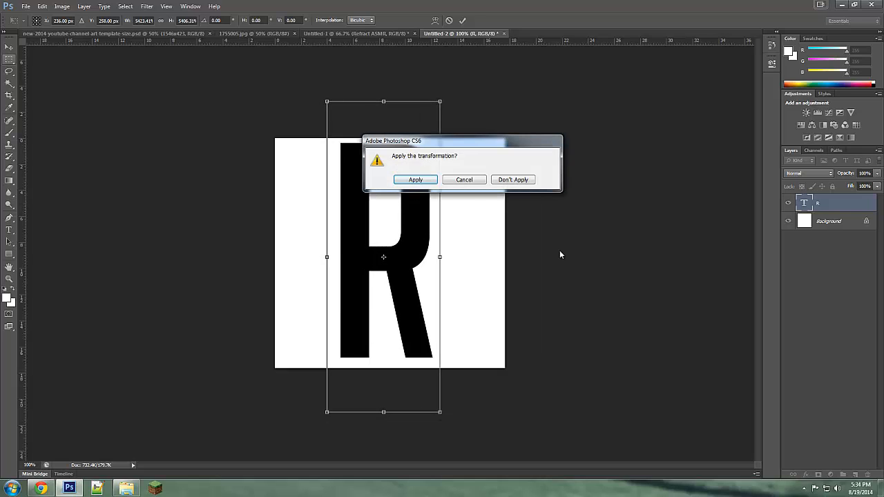
key(Return)
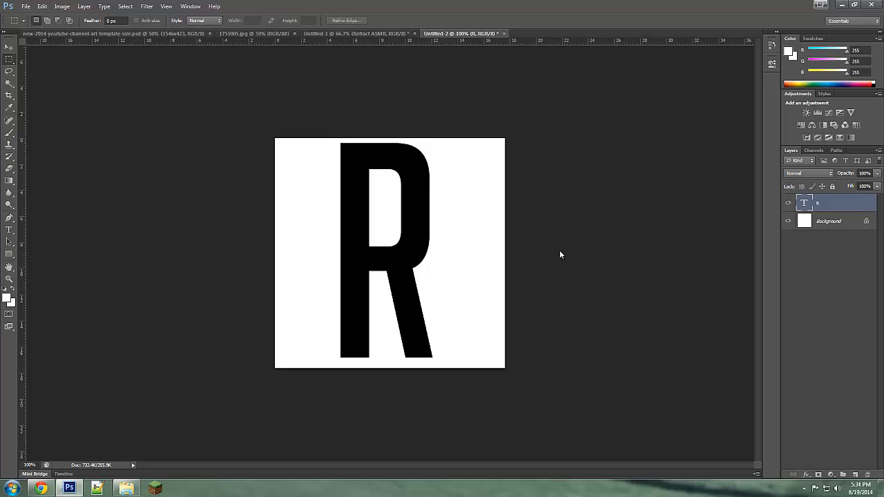
Step: Scale the letter R down to about 91% to leave more room above it, and apply the transformation
key(ctrl+t)
drag(440, 101, 430, 129)
click(9, 59)
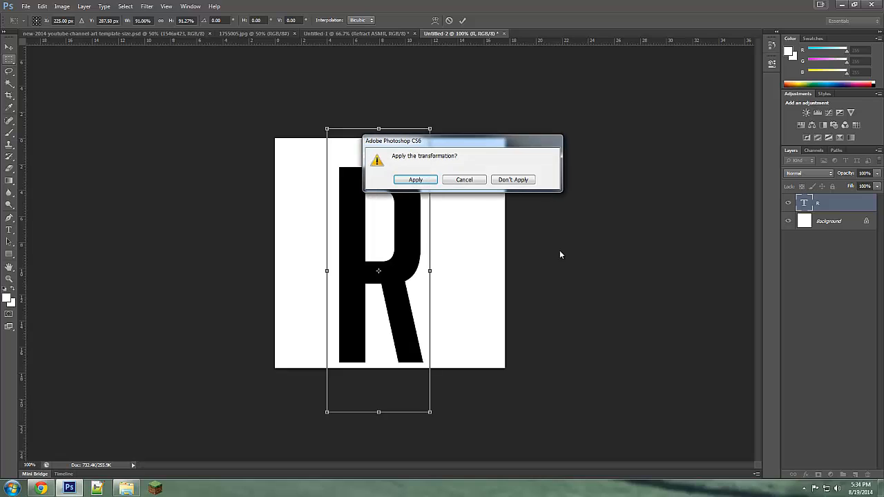
key(Return)
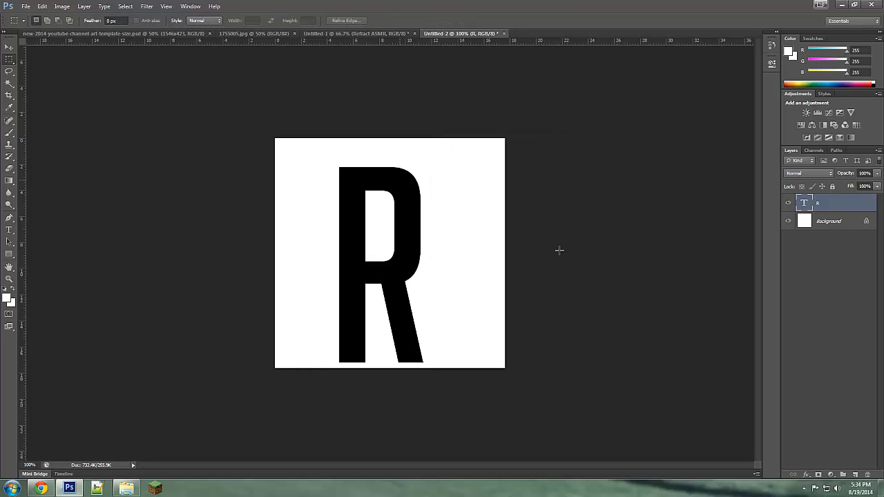
Step: Select the whole canvas and align the R layer to the selection by its vertical centers
key(ctrl+t)
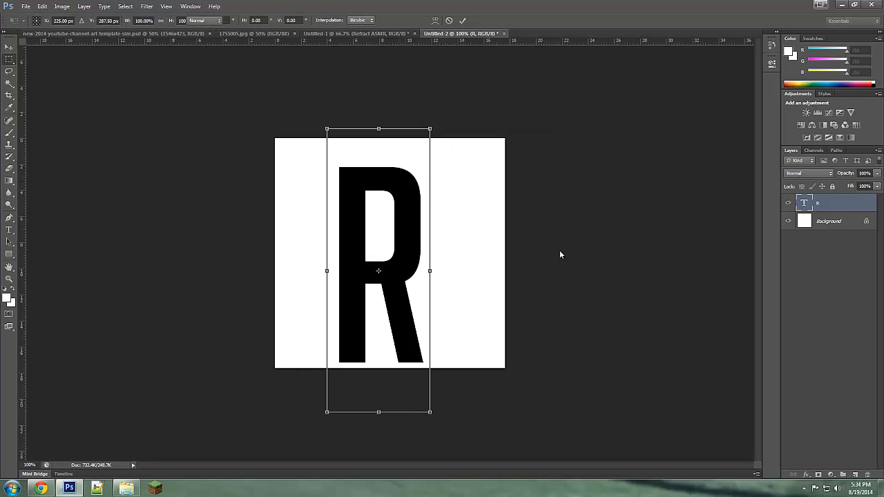
key(Return)
key(ctrl+a)
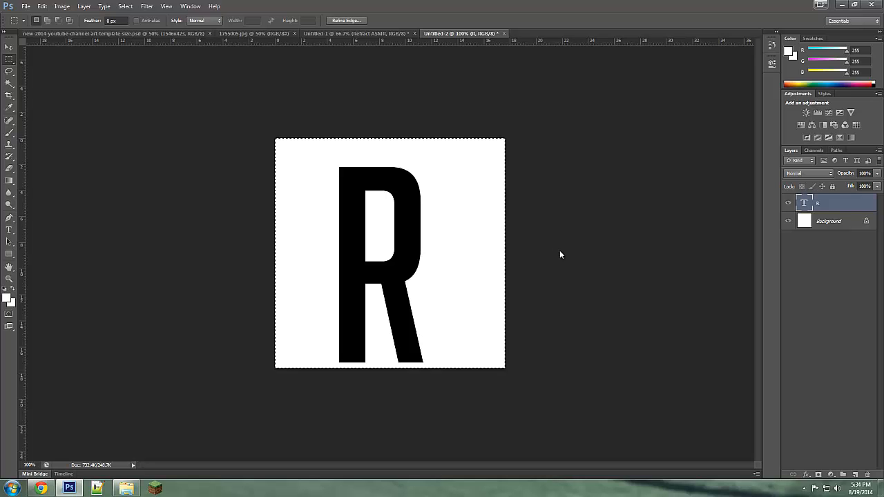
key(alt+l)
key(Down)
key(Down)
key(Down)
key(Down)
key(Down)
key(Down)
key(Down)
key(Down)
key(Down)
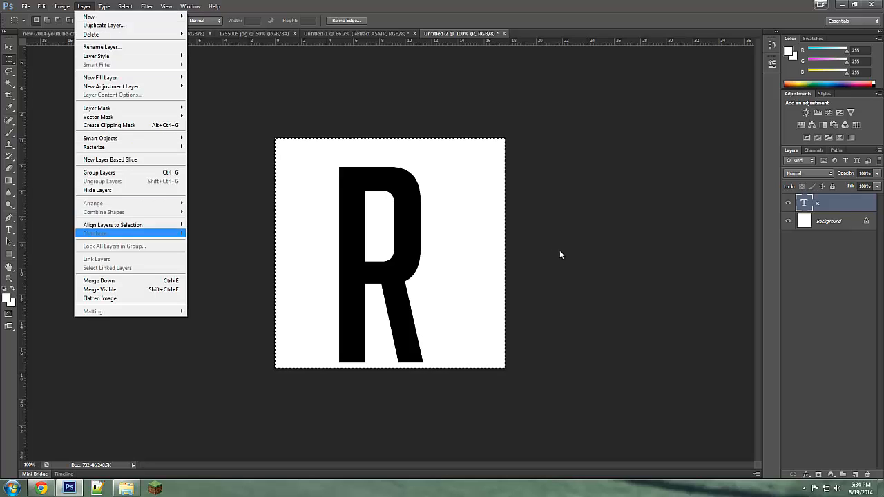
key(Right)
key(Down)
key(Return)
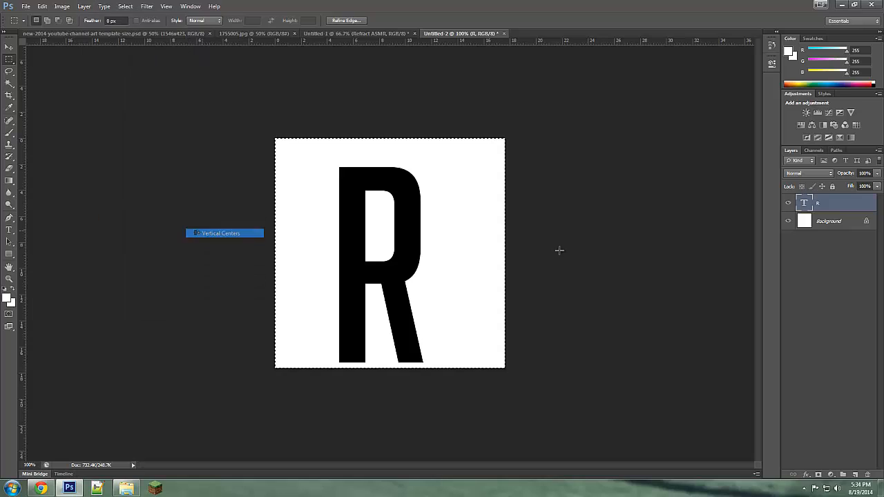
Step: Align the R layer to the canvas selection by its horizontal centers and clear the selection
key(alt+l)
key(Up)
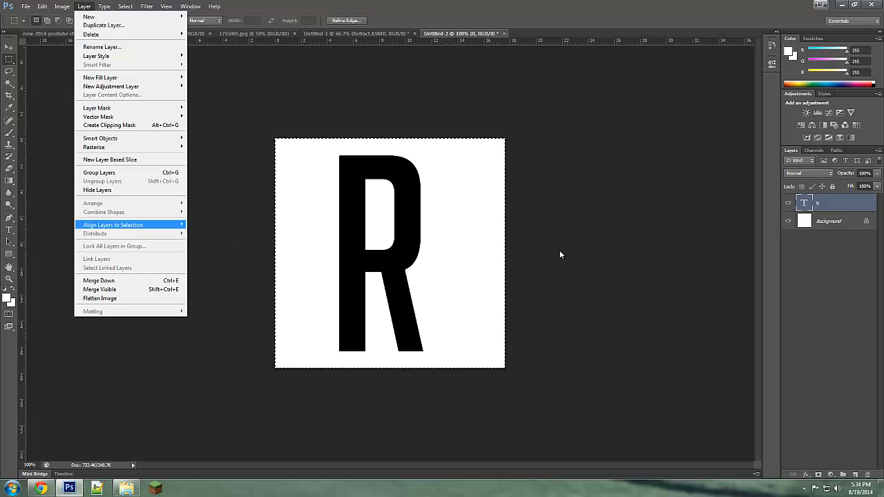
key(Right)
key(Down)
key(Down)
key(Down)
key(Down)
key(Return)
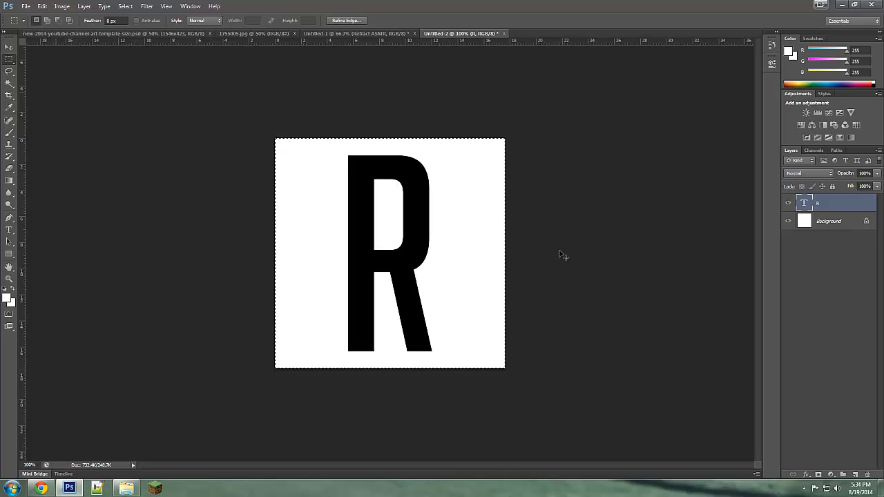
key(ctrl+d)
Step: Try a 3000 x 300 px white rectangle shape across the letter R and undo it
key(alt+bracketleft)
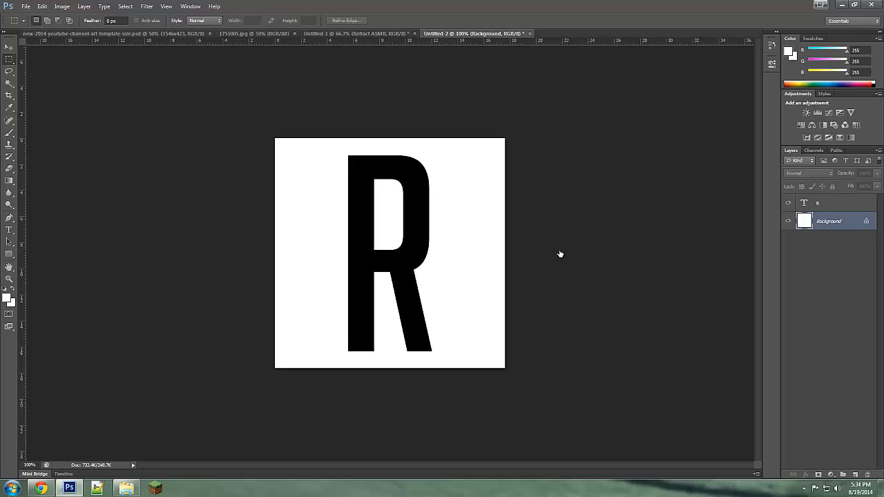
key(alt+bracketright)
key(u)
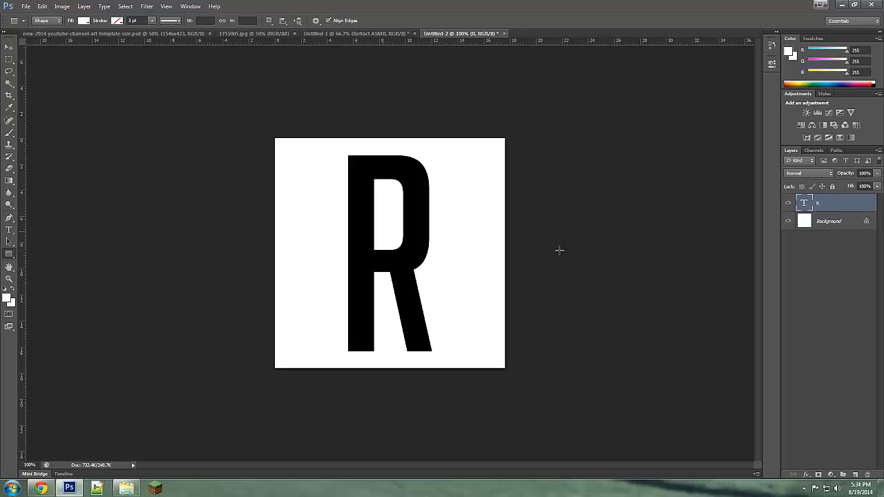
click(559, 252)
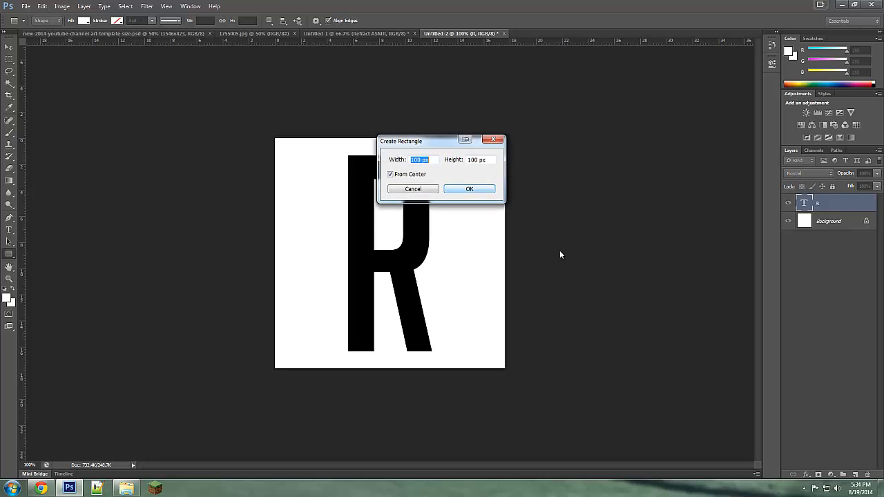
key(Left)
key(Left)
key(Left)
text(3000)
key(Tab)
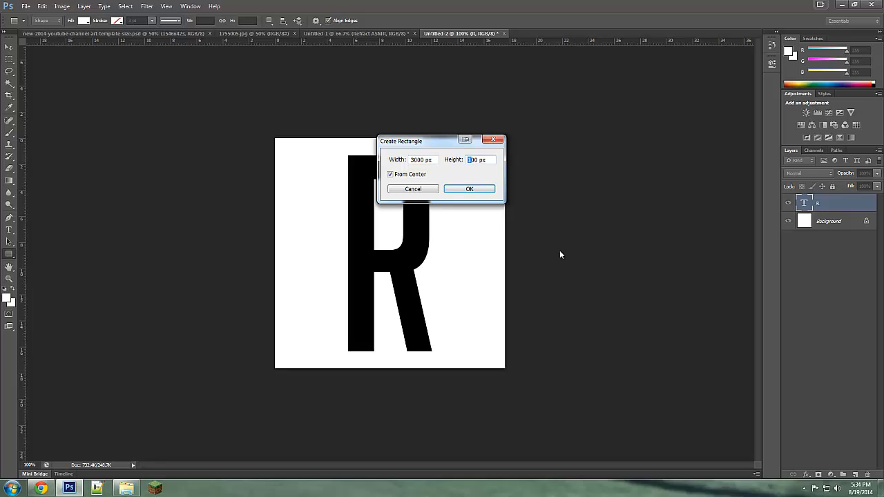
text(3)
key(Return)
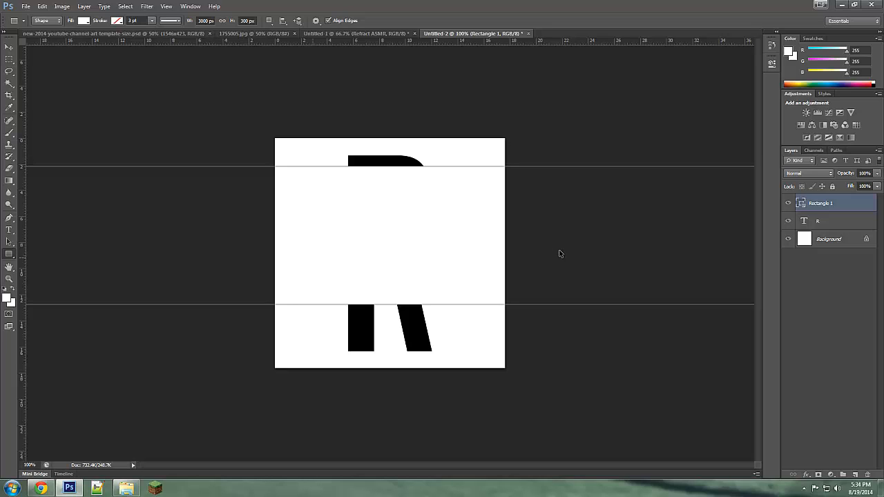
key(ctrl+z)
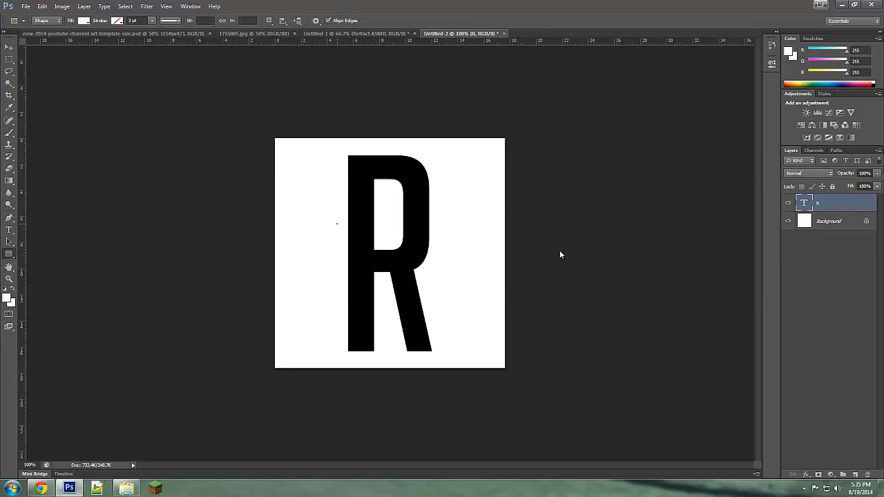
Step: Create a 300 x 300 px white rectangle shape over the upper-left part of the letter R
click(560, 252)
text(300)
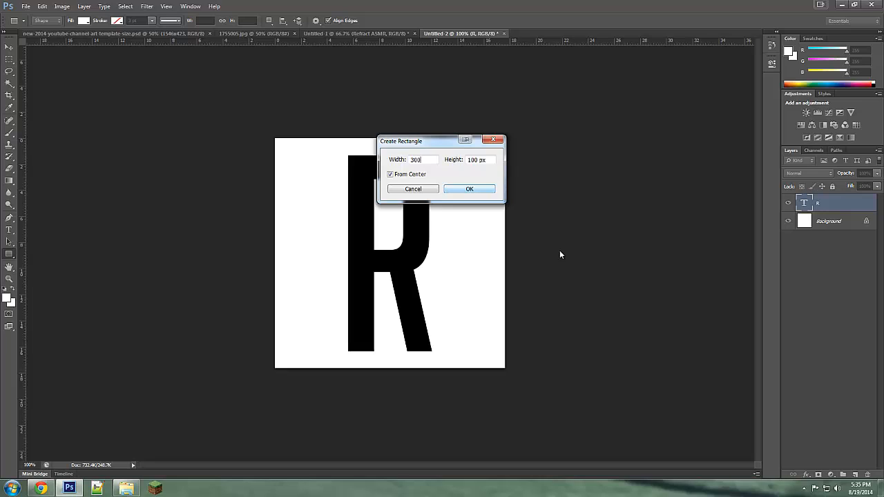
key(Tab)
text(30)
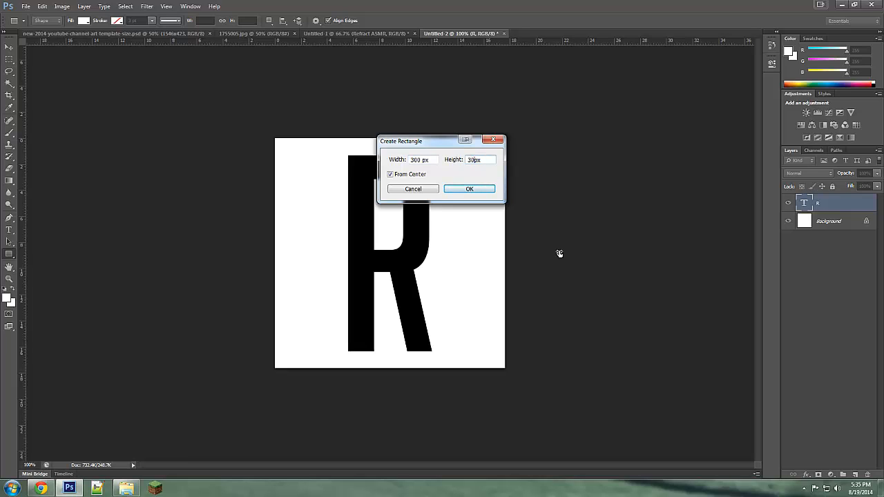
text(0)
key(Return)
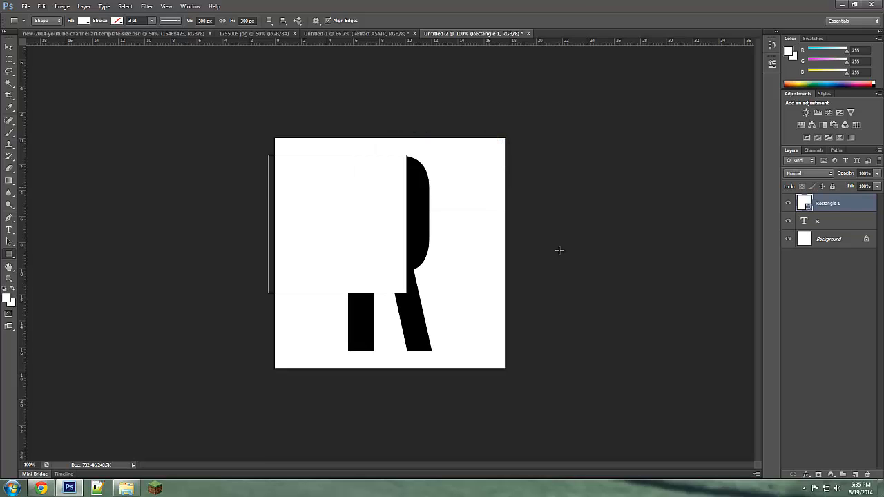
Step: Rotate the rectangle by about -41° over the R's upper-left area and apply the transformation
key(ctrl+t)
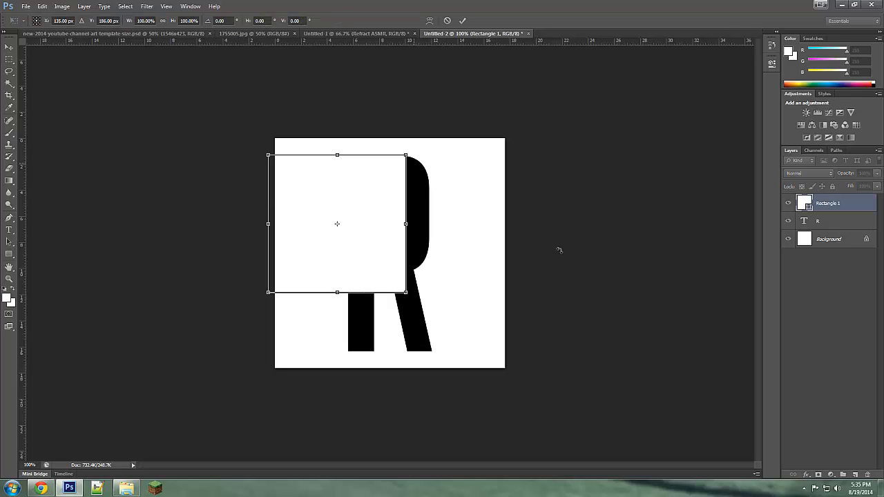
drag(558, 249, 561, 254)
drag(429, 200, 414, 223)
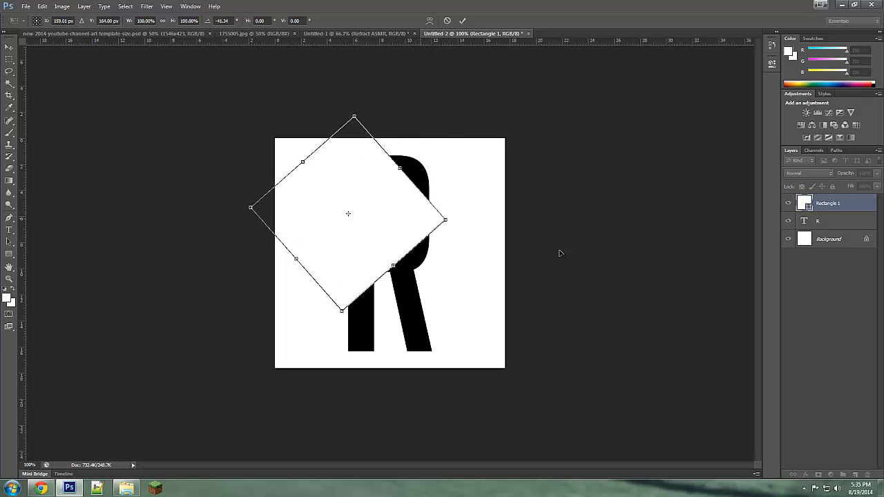
key(m)
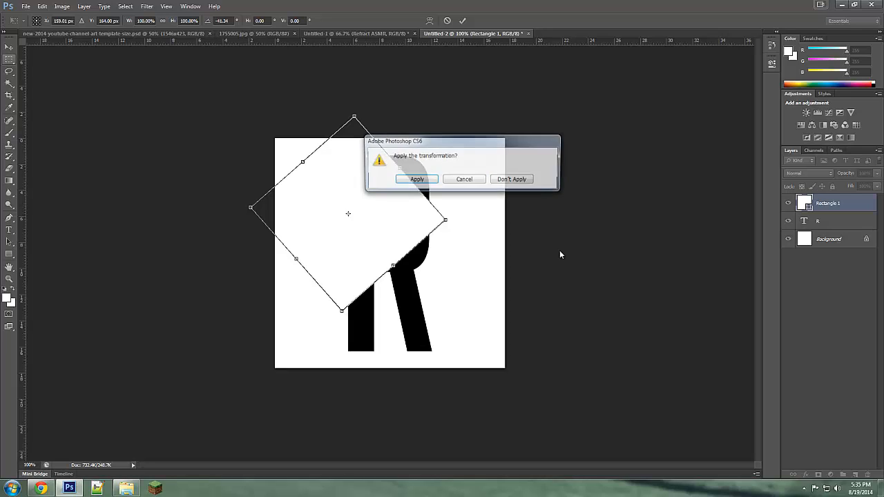
key(Return)
Step: Place the rectangle layer beneath the R layer and give it a red Color Overlay
key(ctrl+bracketleft)
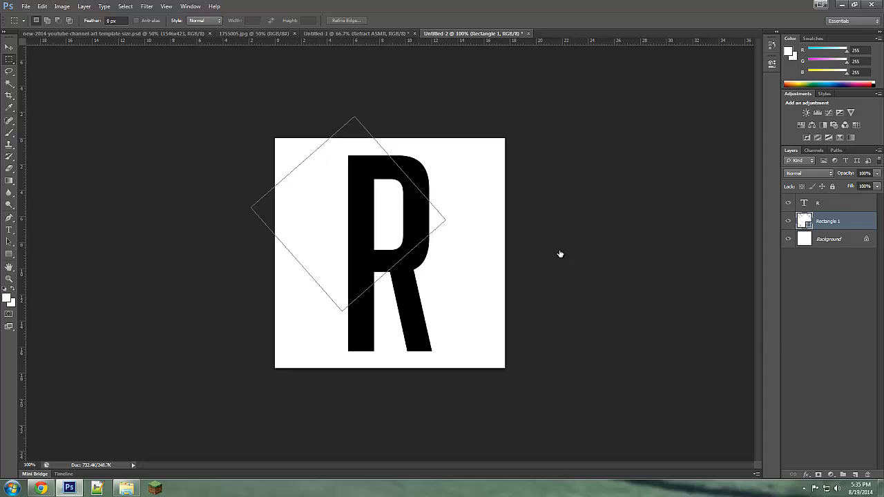
key(v)
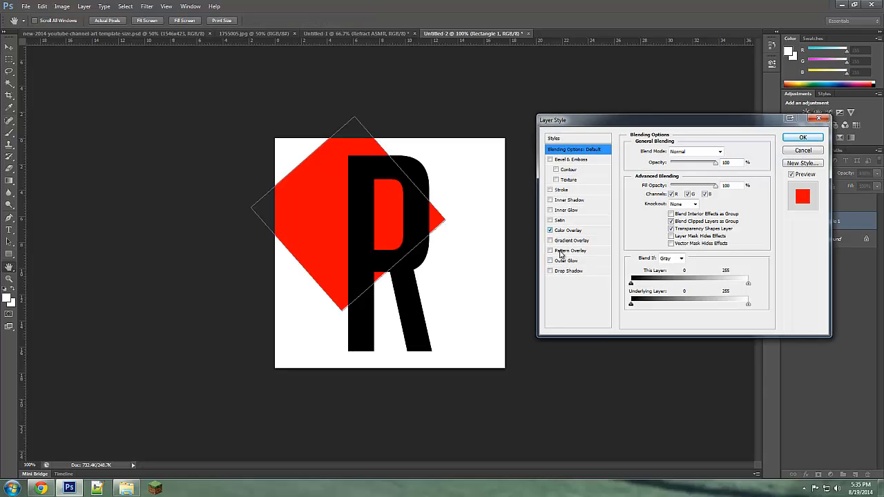
key(Return)
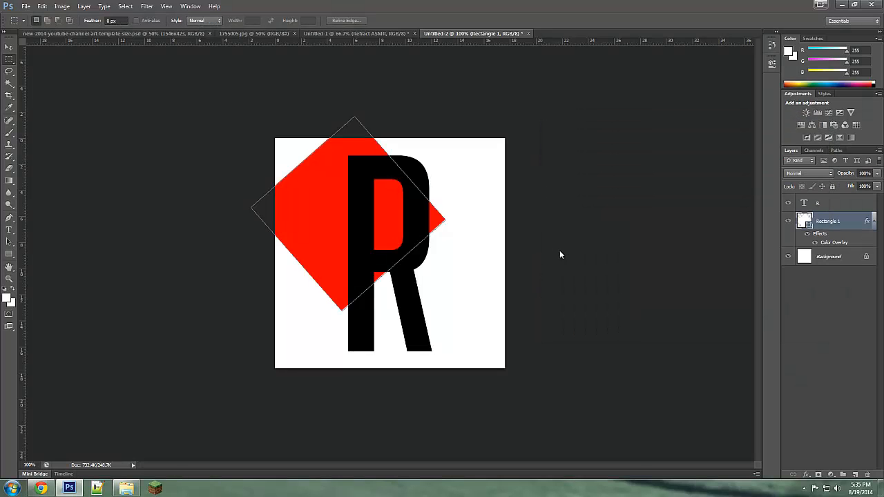
Step: Move the red rectangle straight up so its lower edge cuts diagonally through the opening of the R
key(alt+bracketright)
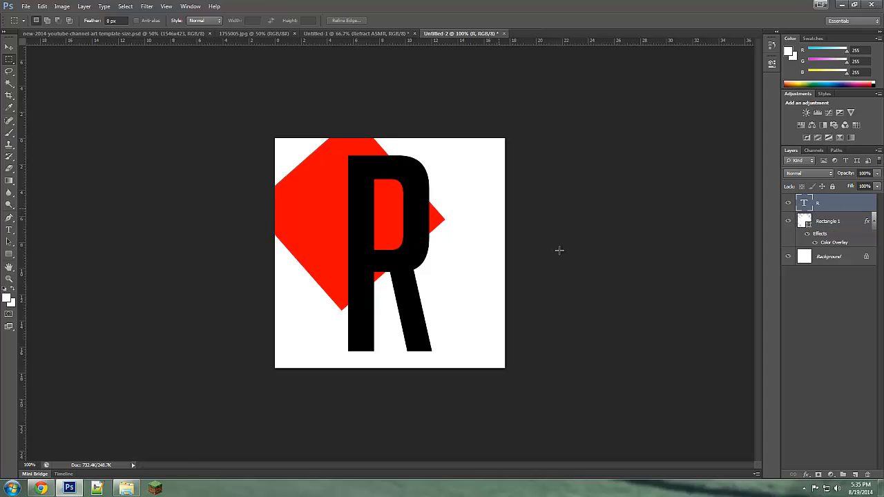
key(alt+bracketleft)
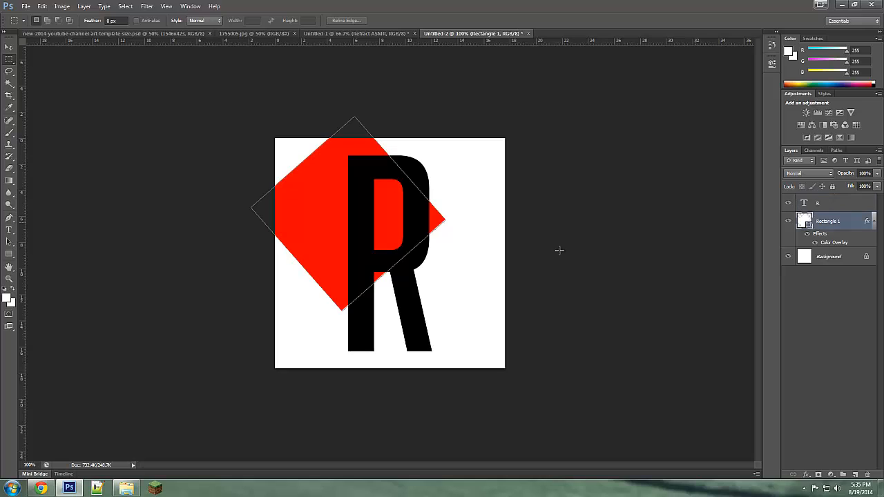
key(v)
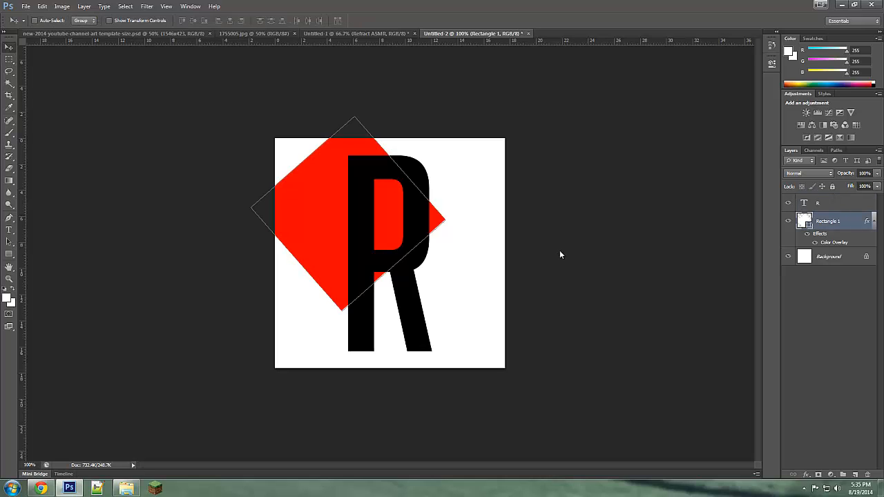
key(shift+Up)
key(shift+Up)
key(shift+Left)
key(shift+Up)
key(shift+Up)
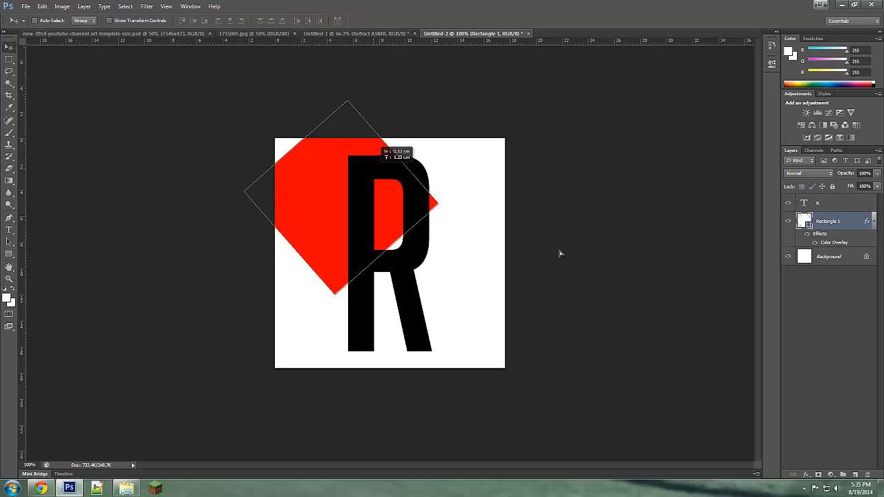
key(shift+Right)
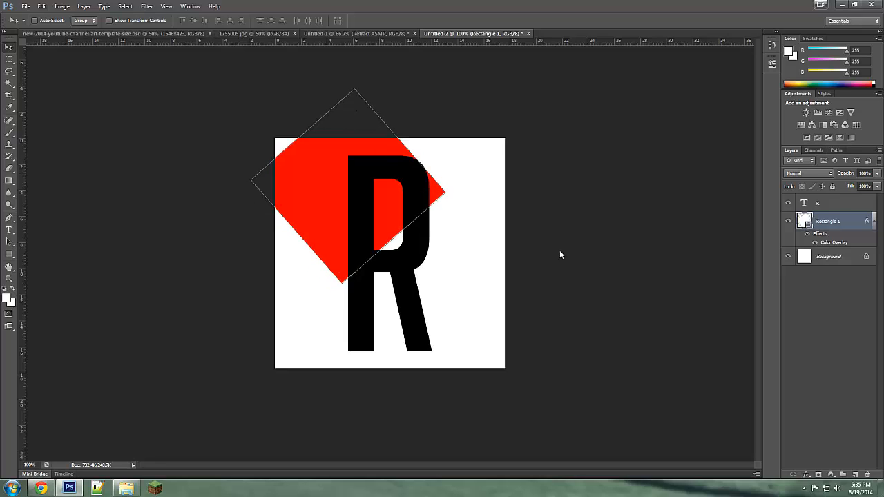
Step: Load the red rectangle's outline as a selection on the R layer and paste the clipboard artwork as a new layer
key(m)
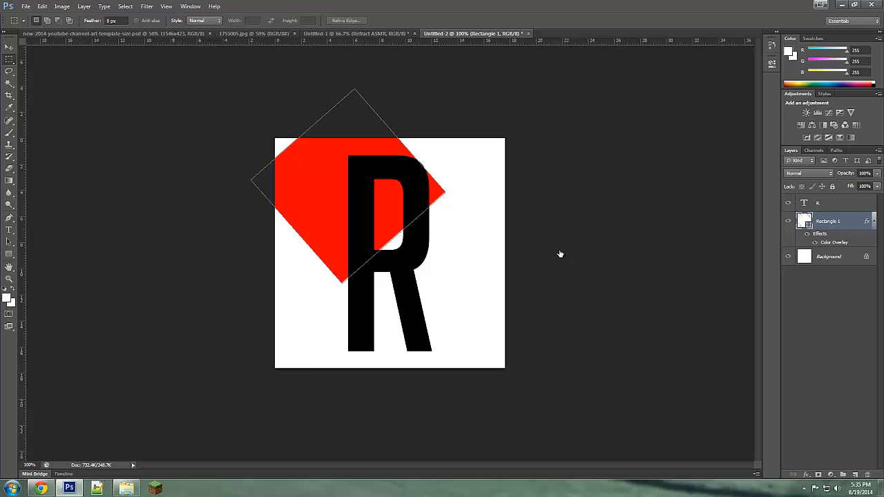
key(alt+bracketright)
key(ctrl+alt+z)
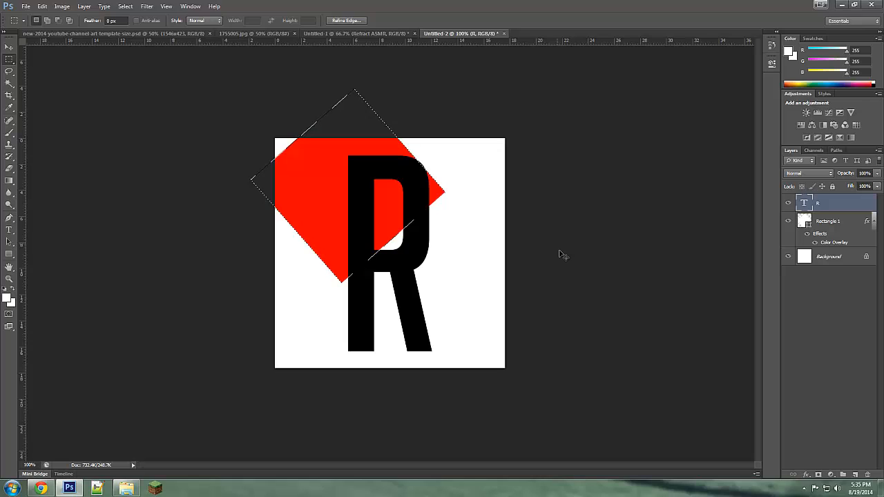
key(ctrl+v)
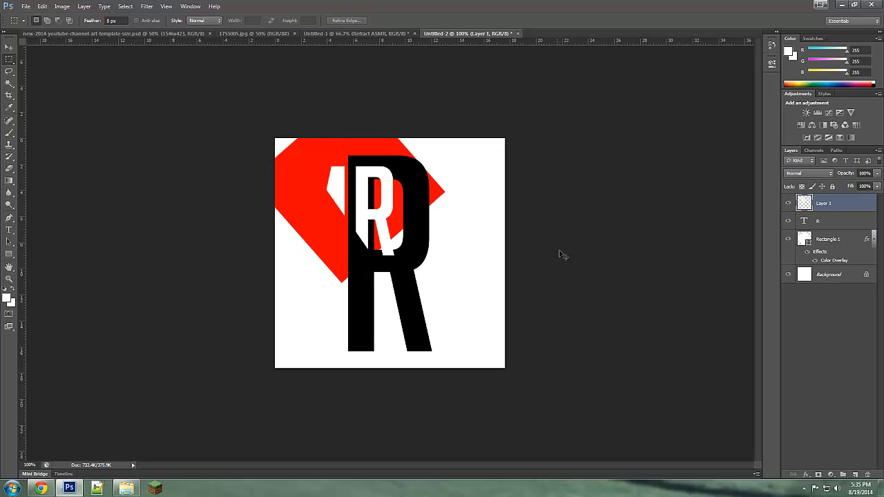
Step: Undo the pasted artwork layer and rasterize the R type layer
key(ctrl+z)
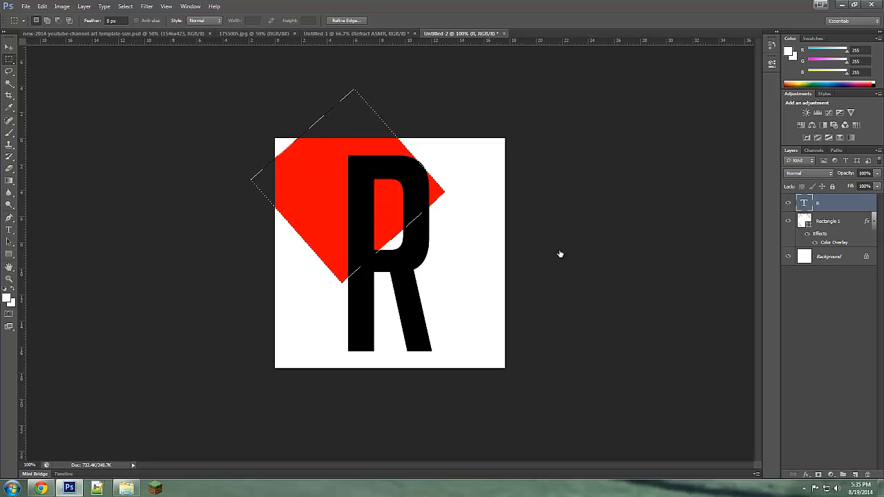
click(842, 221)
right_click(842, 204)
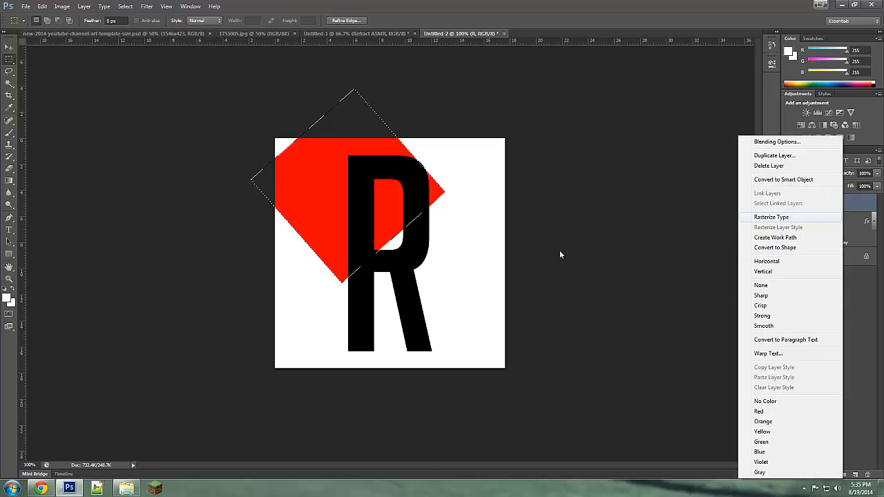
key(Return)
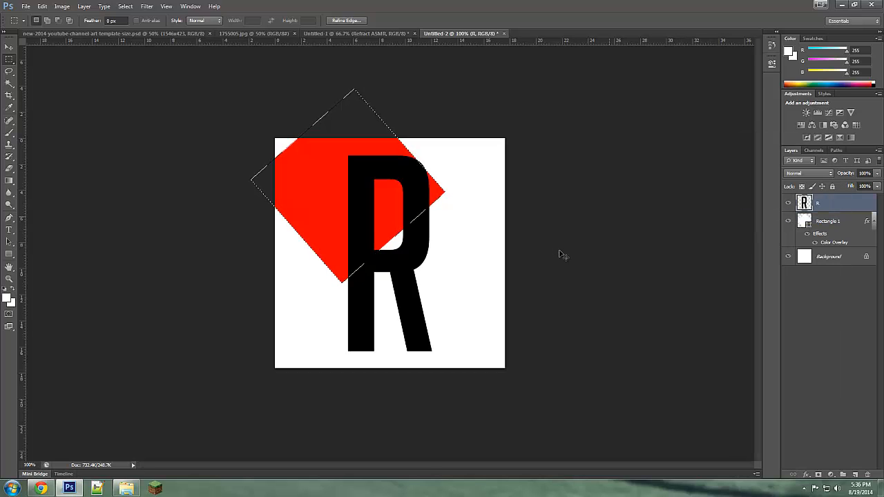
Step: Cut the selected upper part out of the R and paste it as a new layer
key(Delete)
key(ctrl+d)
key(ctrl+v)
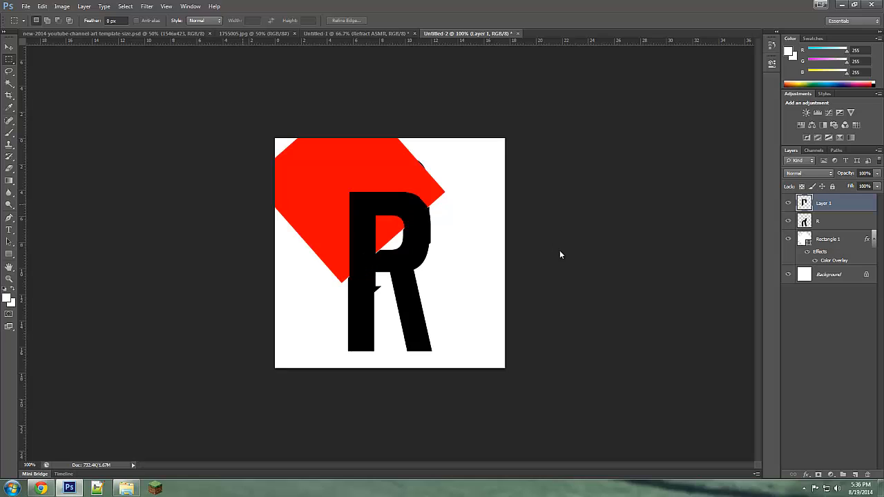
Step: Move the pasted upper part of the R up and slightly right of the lower part, and hide the red rectangle to check it
key(z)
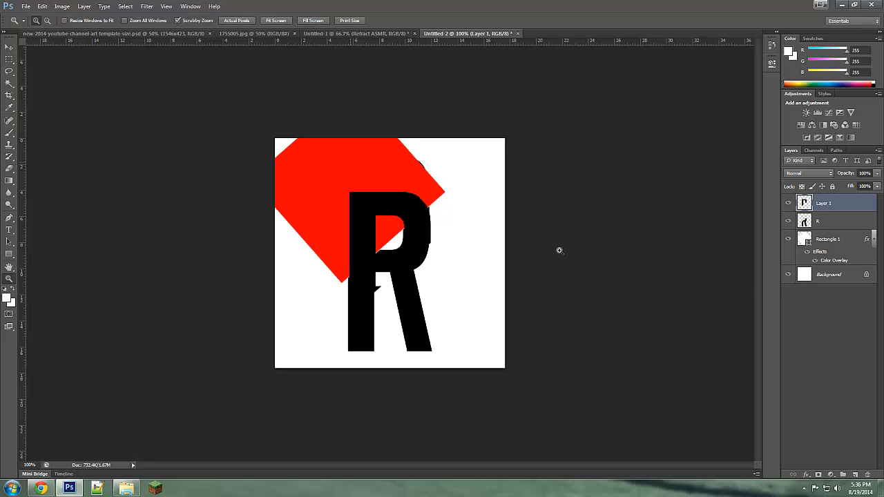
click(560, 253)
click(560, 251)
click(9, 47)
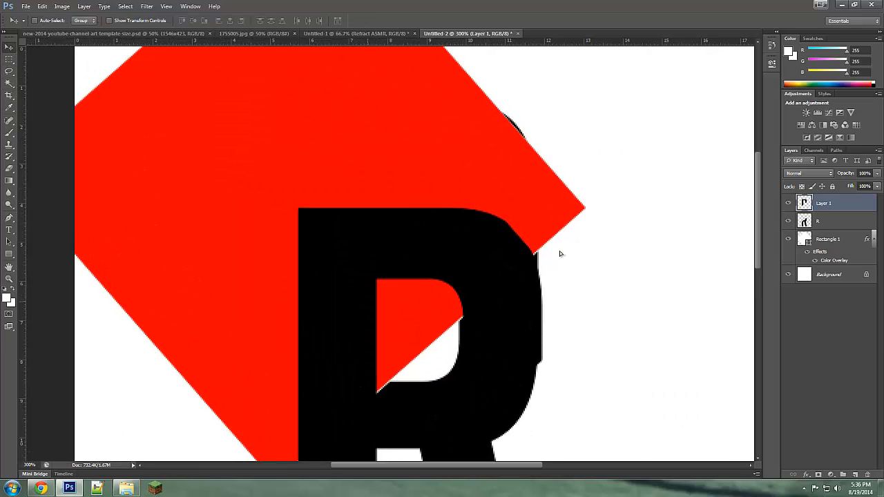
mouse_move(401, 298)
mouse_down()
mouse_move(387, 202)
mouse_move(400, 169)
mouse_move(410, 179)
mouse_move(422, 169)
mouse_up()
drag(560, 254, 564, 256)
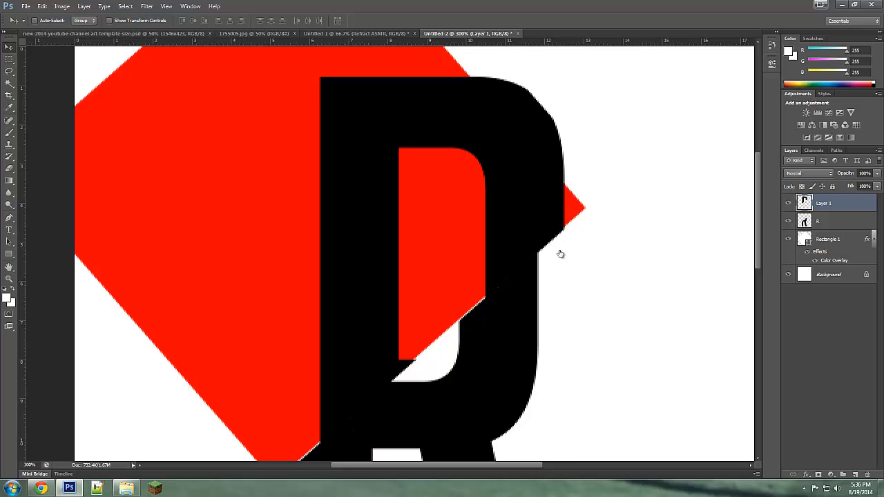
click(788, 239)
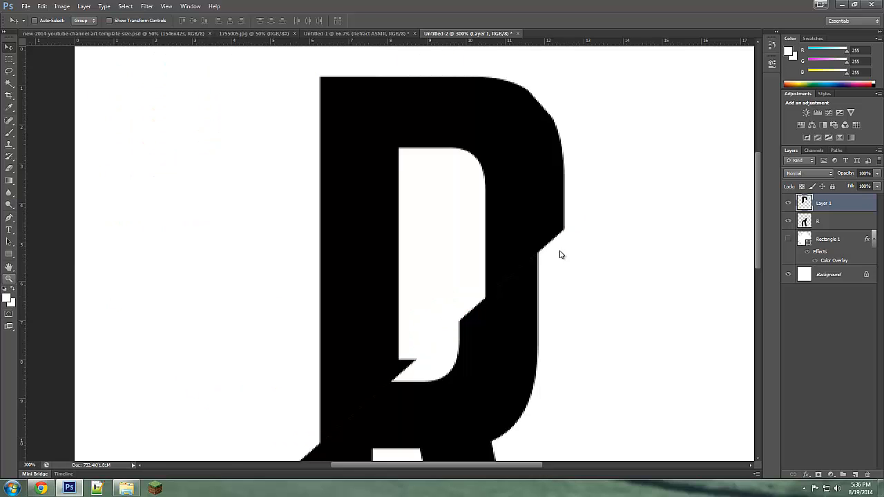
click(9, 279)
right_click(220, 274)
click(250, 280)
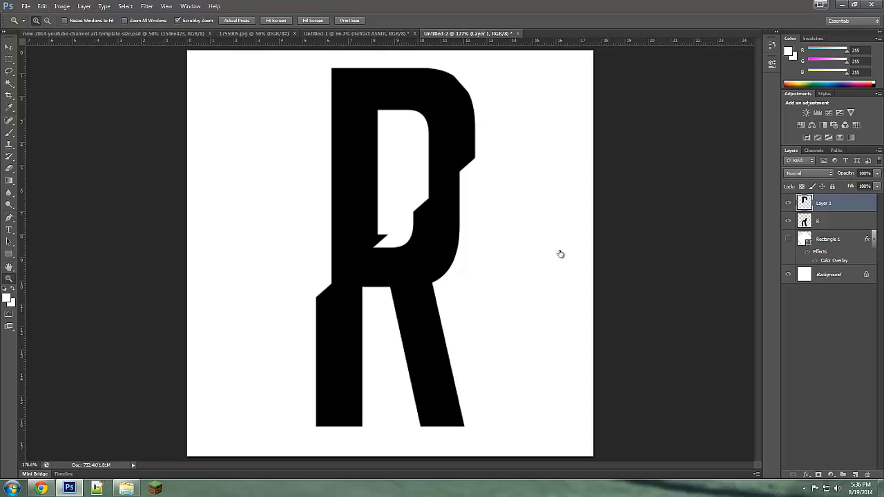
Step: Show the red rectangle again and move the R's upper part down and left along the diagonal cut
key(ctrl+z)
key(v)
drag(350, 212, 315, 243)
Step: Nudge the R's upper part right and up against the lower part's diagonal edge, and hide the red rectangle to check the offset
key(z)
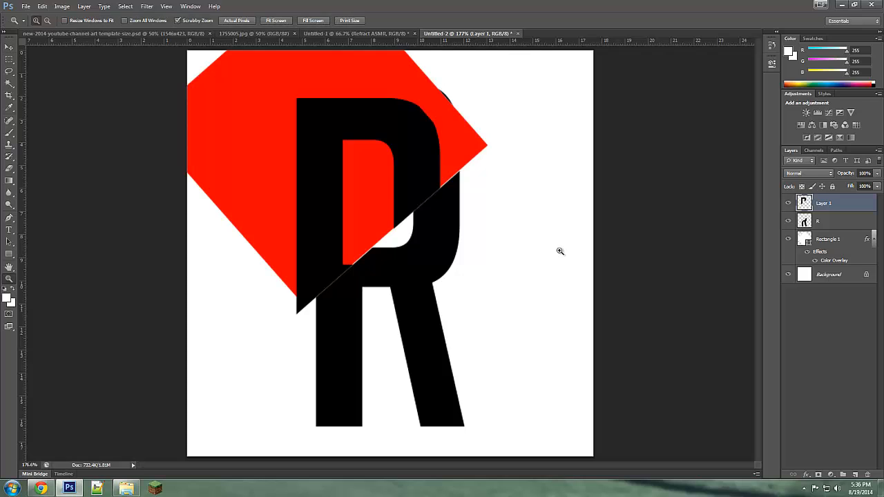
click(559, 250)
click(559, 251)
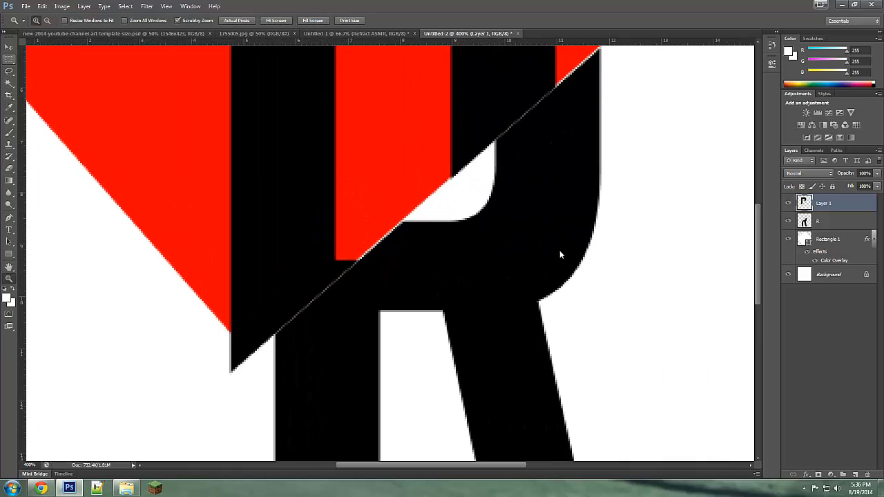
key(v)
key(Right)
key(Right)
key(Right)
key(Right)
key(Right)
key(Right)
key(Up)
key(Up)
key(Up)
key(Up)
key(Up)
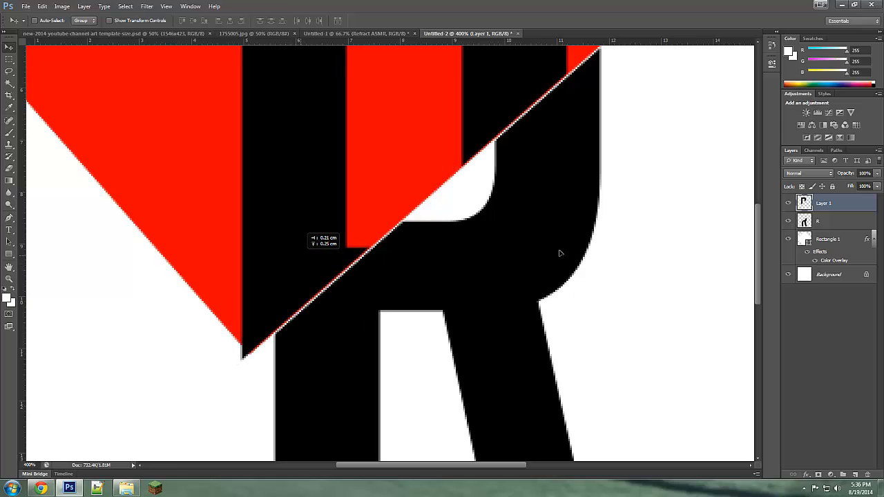
drag(560, 254, 562, 253)
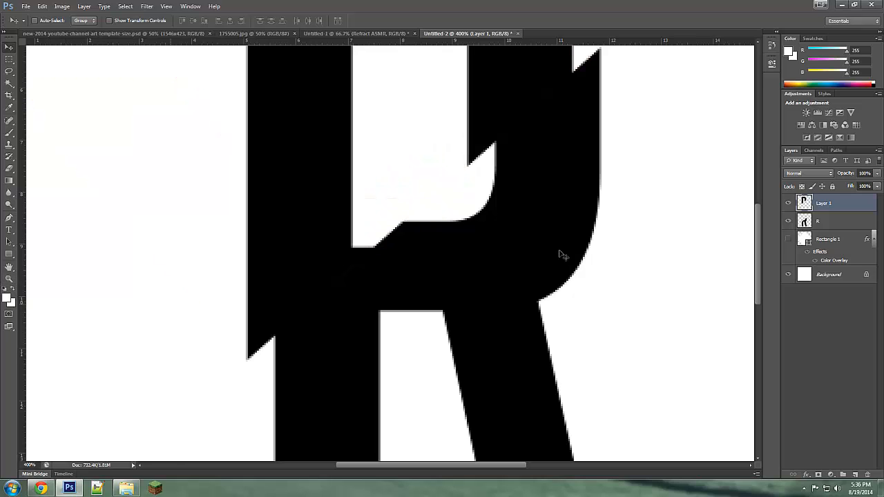
key(z)
right_click(275, 244)
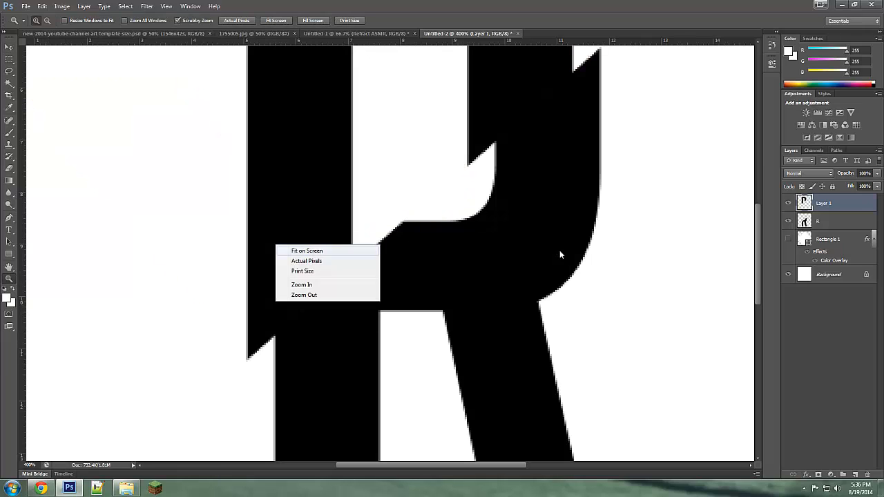
click(306, 250)
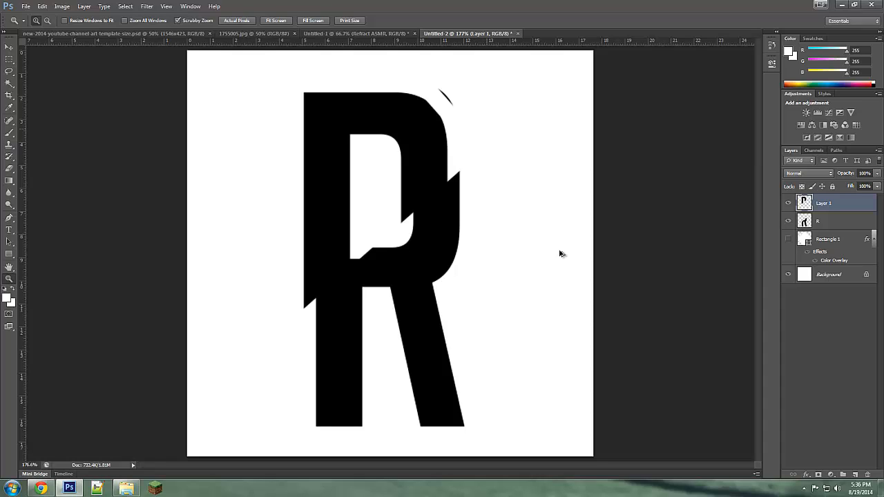
Step: Undo the cut, paste and moves back to the whole R with the rectangle-shaped selection active
key(ctrl+alt+z)
key(ctrl+alt+z)
key(ctrl+alt+z)
key(ctrl+alt+z)
key(ctrl+alt+z)
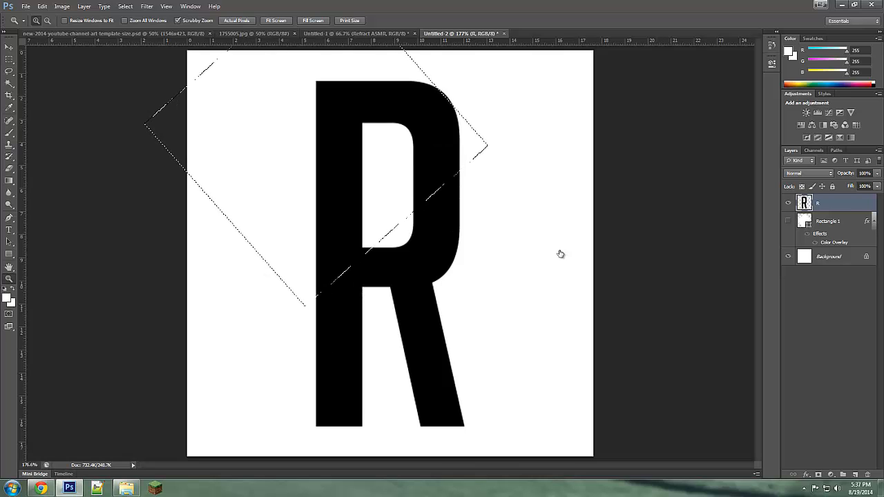
key(ctrl+alt+z)
Step: Shift the red rectangle and its selection slightly up and right along the diagonal
key(alt+bracketleft)
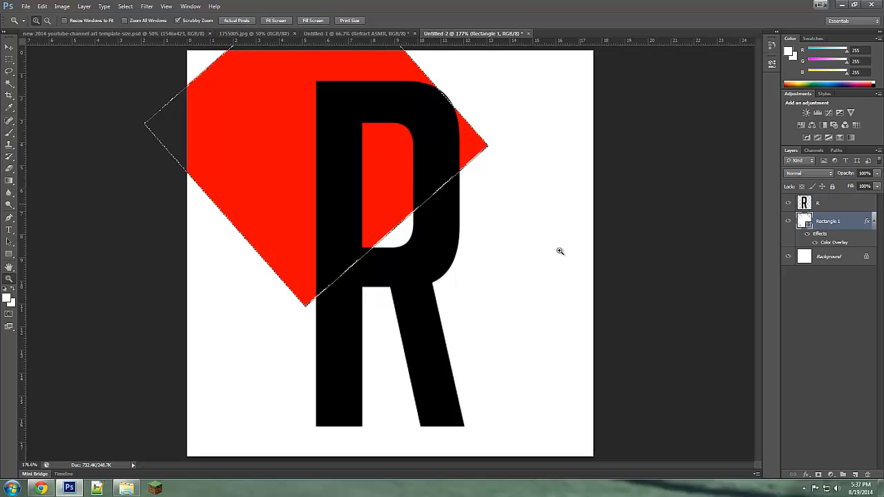
key(v)
drag(235, 145, 240, 142)
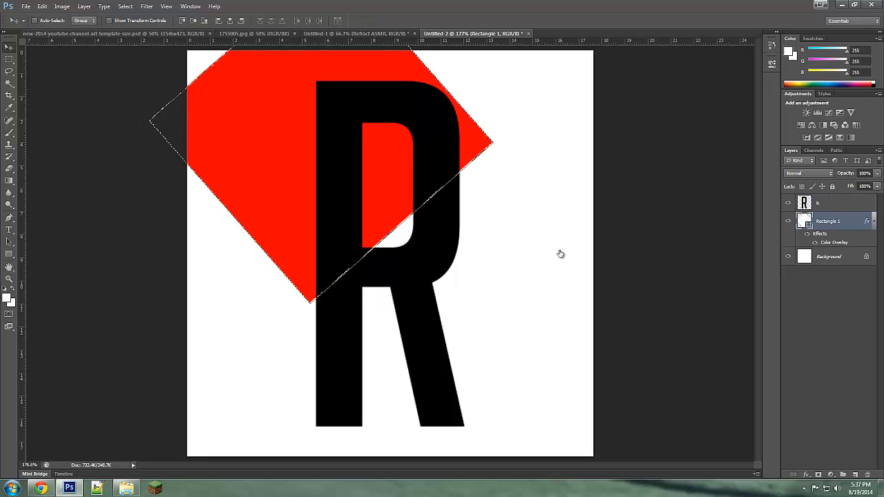
Step: Try splitting the R along the rectangle selection by cutting its upper part to a new layer and offsetting it up and left
key(alt+bracketright)
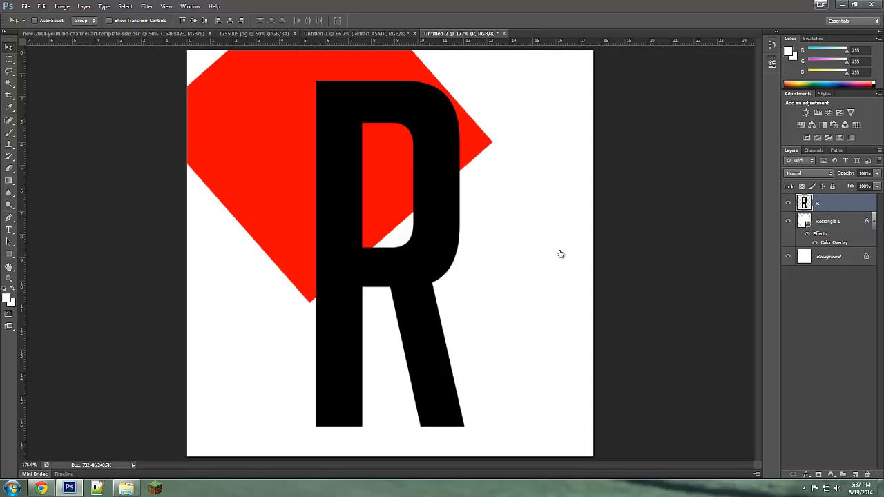
key(ctrl+x)
key(ctrl+v)
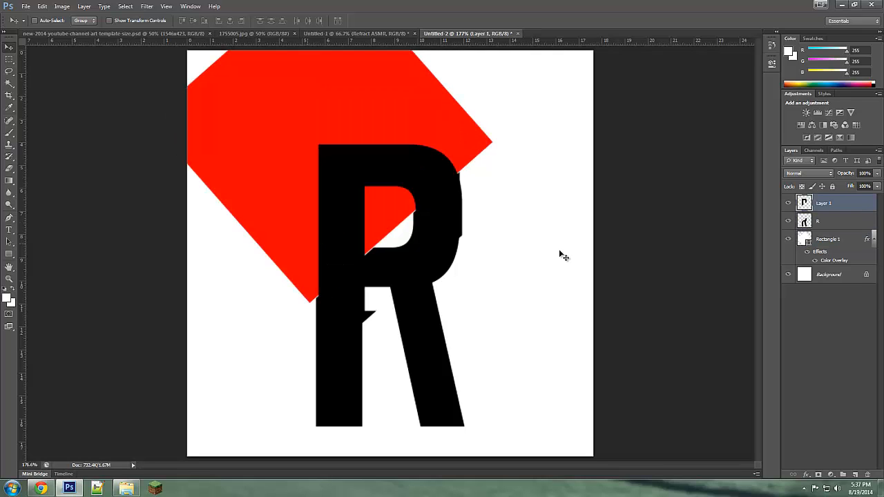
drag(346, 224, 326, 165)
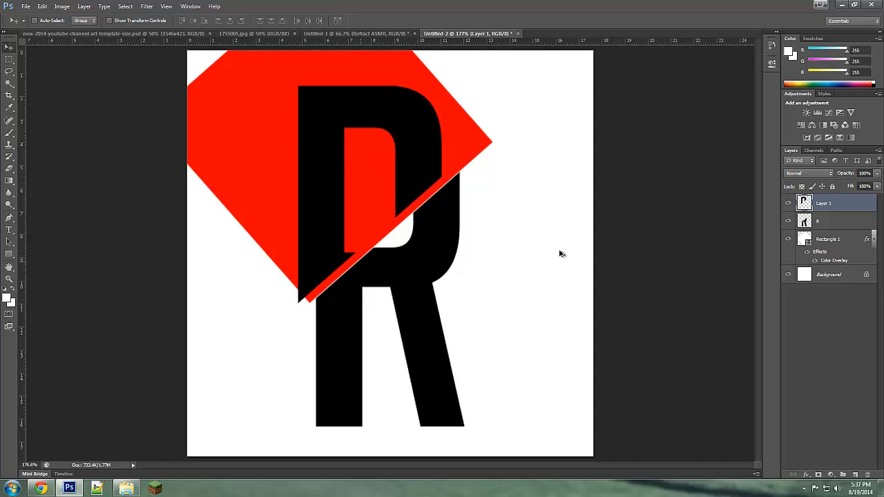
Step: Undo the trial cut, paste and offset of the R's upper part
key(ctrl+alt+z)
key(ctrl+alt+z)
key(ctrl+alt+z)
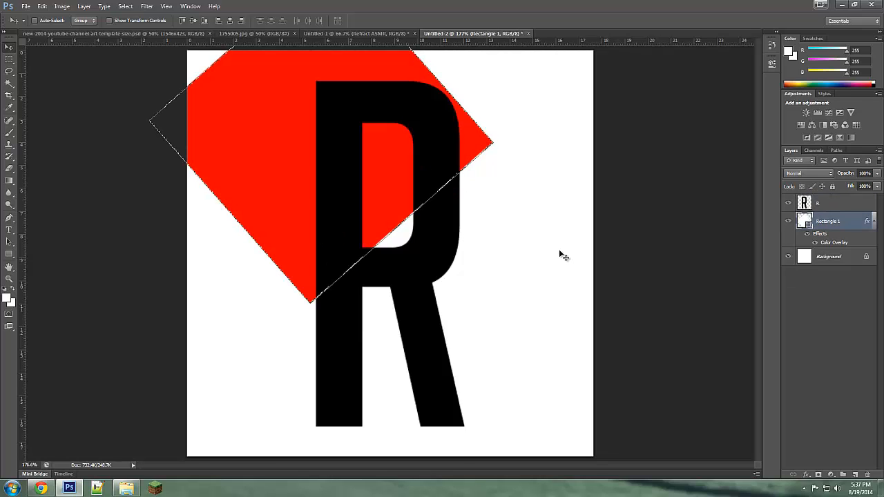
Step: Nudge the red rectangle left and up so its lower edge passes through the bottom-left corner of the R's opening
key(Left)
key(Left)
key(Left)
key(Left)
key(Left)
key(Left)
key(Left)
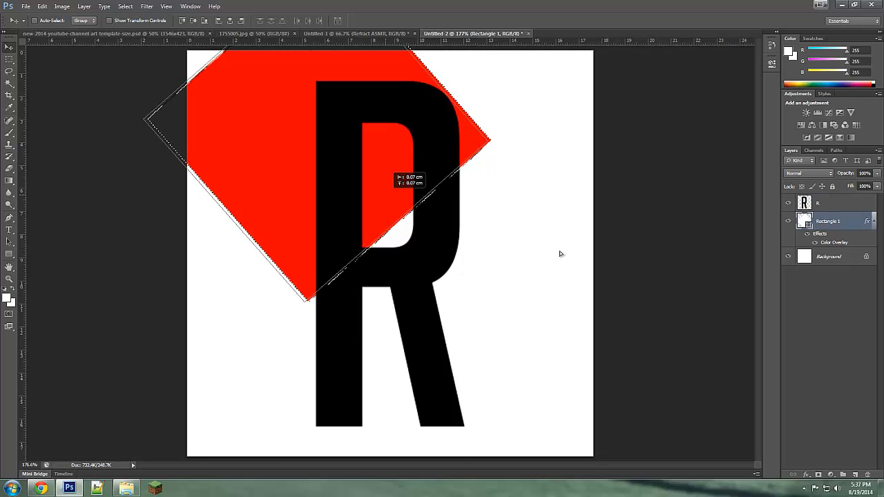
key(Up)
key(Up)
key(Up)
key(Up)
key(Up)
key(Up)
key(Up)
key(Up)
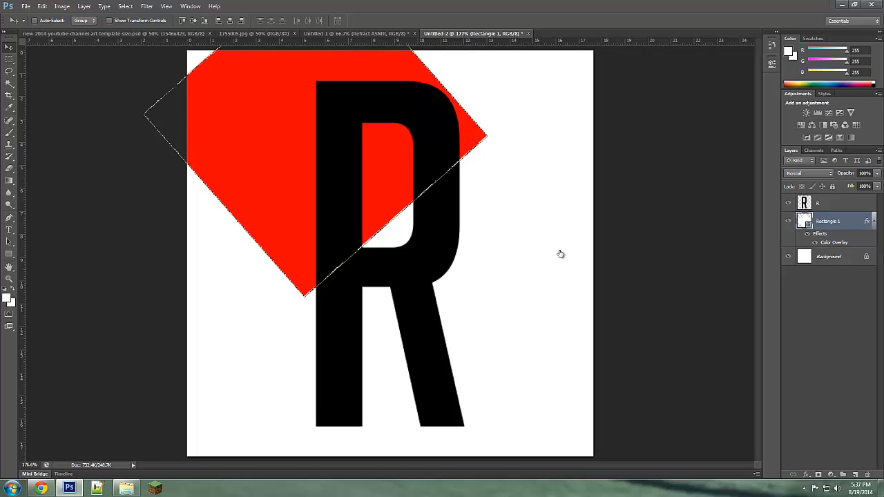
Step: Cut the upper part of the R inside the rectangle selection and paste it as a new layer
key(alt+bracketright)
key(ctrl+x)
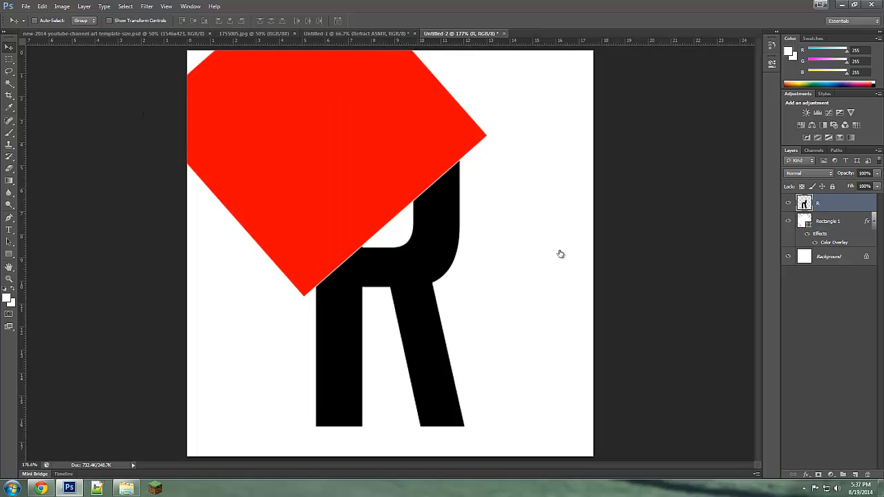
key(ctrl+v)
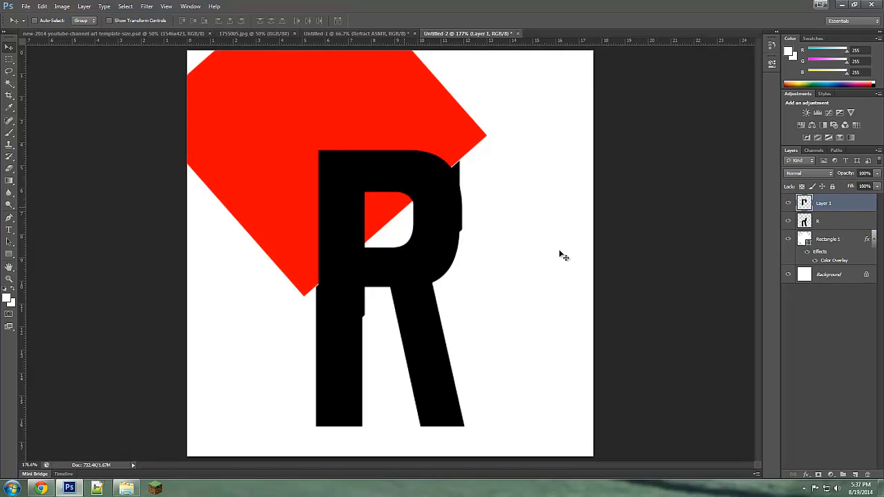
Step: Move the pasted upper part so its slanted edge meets the lower part's diagonal cut, offset slightly to the left
mouse_move(445, 218)
mouse_down()
mouse_move(383, 176)
mouse_move(410, 159)
mouse_up()
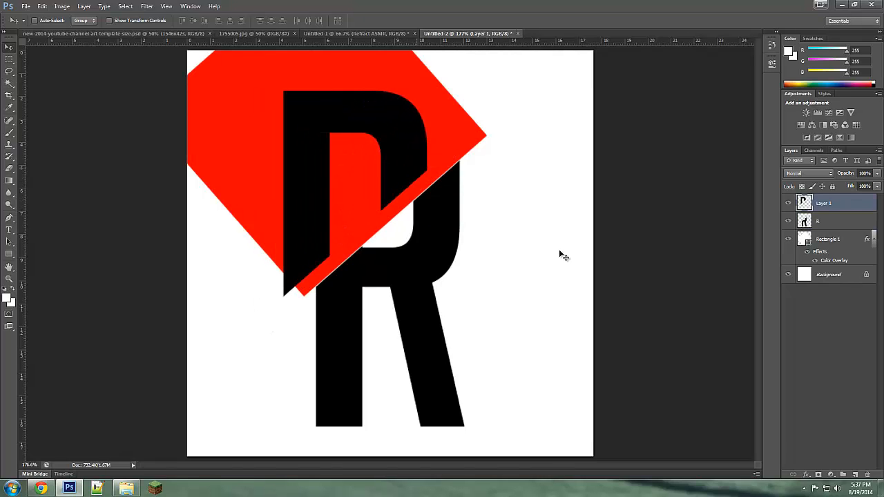
click(9, 278)
click(286, 265)
click(287, 265)
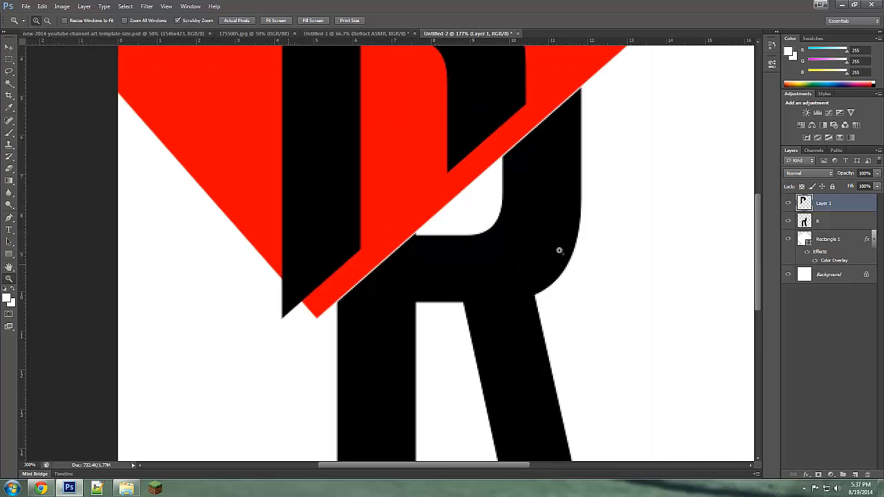
click(286, 265)
click(287, 265)
key(v)
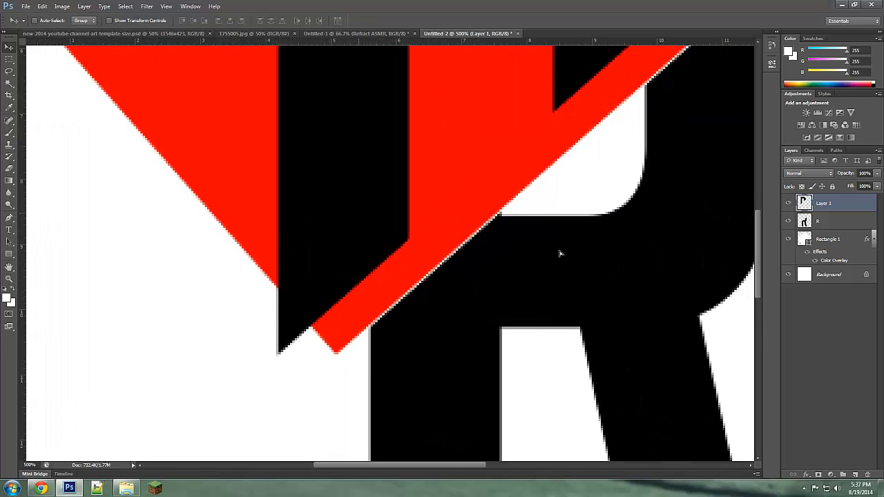
drag(377, 190, 447, 190)
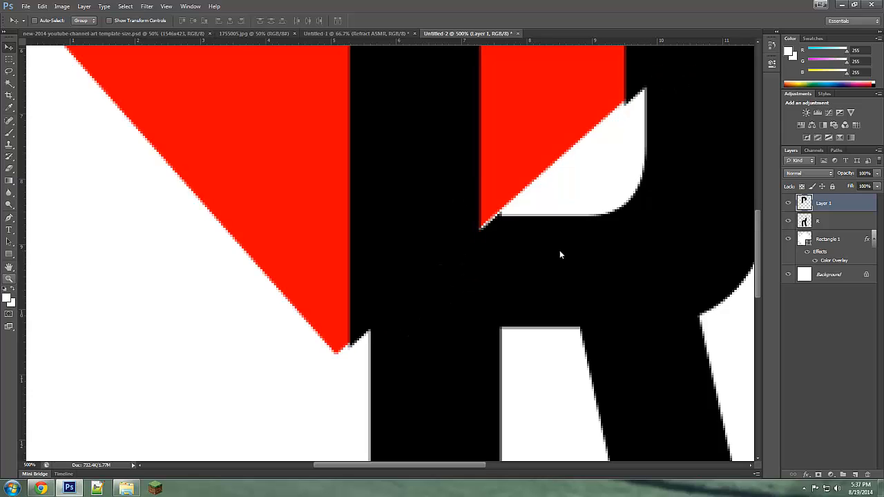
Step: Check the split R without the red rectangle, show the rectangle again, and nudge the upper part slightly further down-left along the cut
click(9, 279)
right_click(175, 276)
click(206, 281)
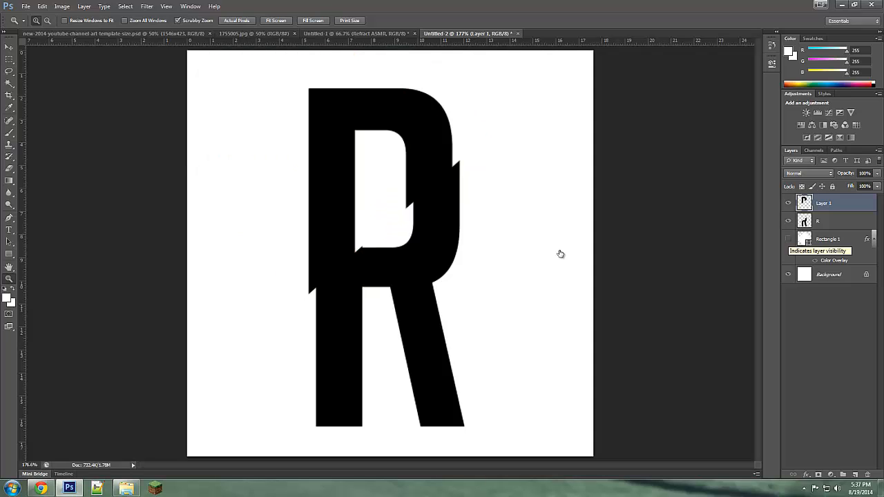
click(787, 238)
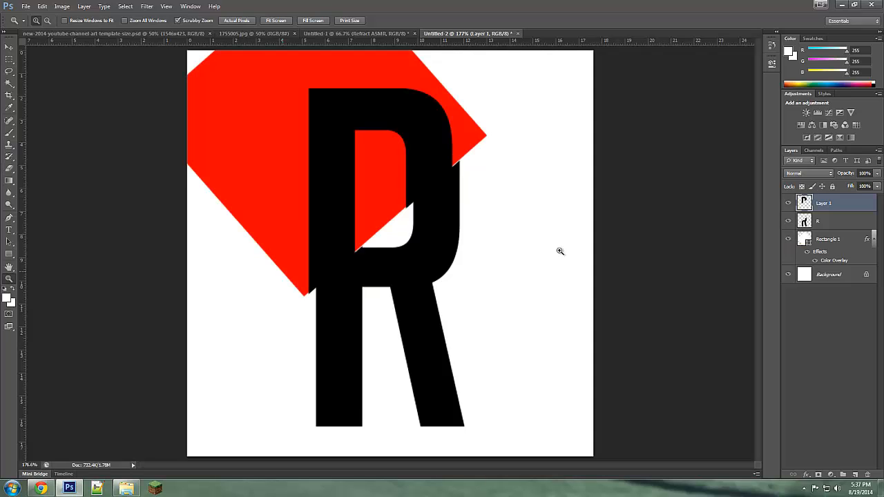
key(ctrl+plus)
key(ctrl+plus)
key(ctrl+plus)
key(v)
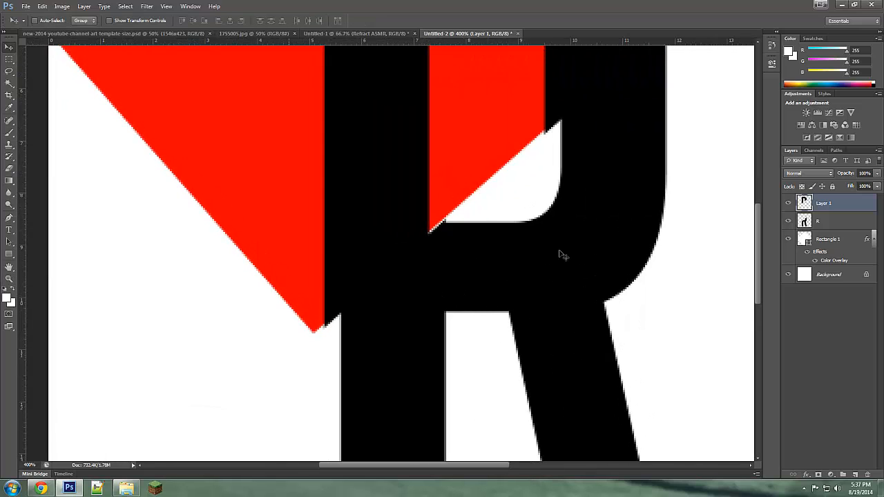
key(Left)
key(Left)
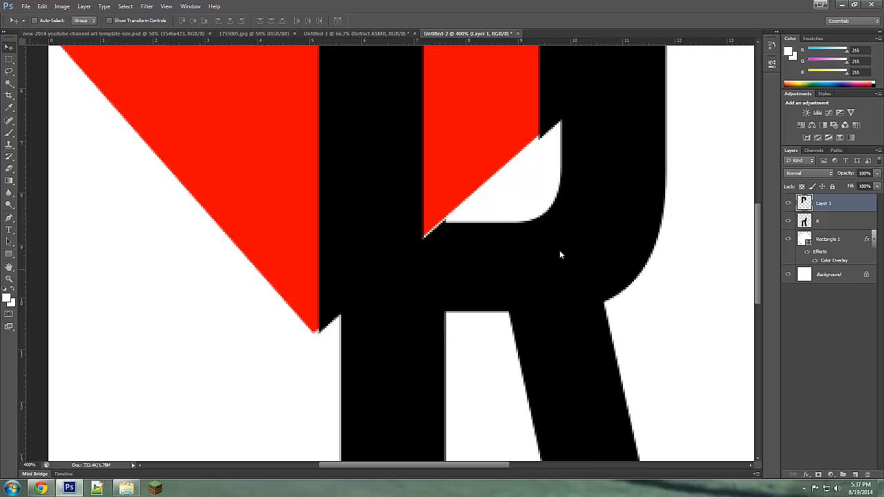
Step: Hide the red rectangle layer and view the split R on the whole canvas
key(z)
right_click(559, 250)
click(560, 254)
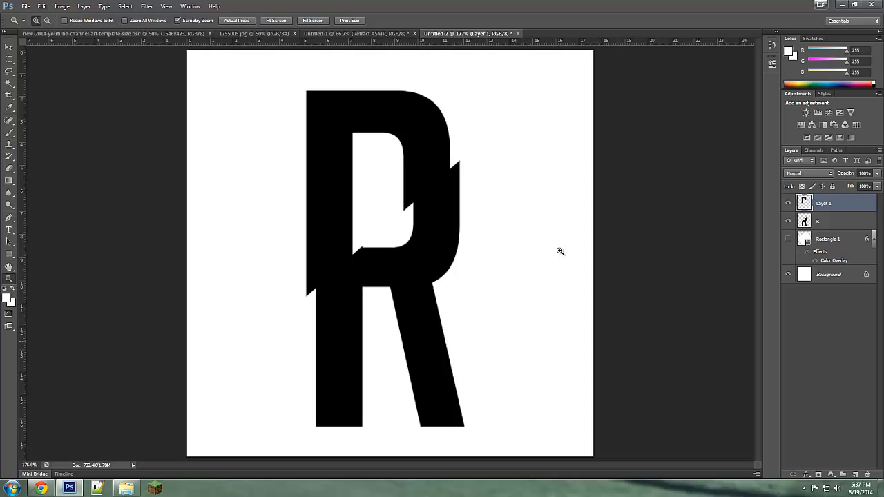
Step: Add the text "EFRACT" beside the R and enlarge it to about 550%, placed just right of the letter's bowl
key(t)
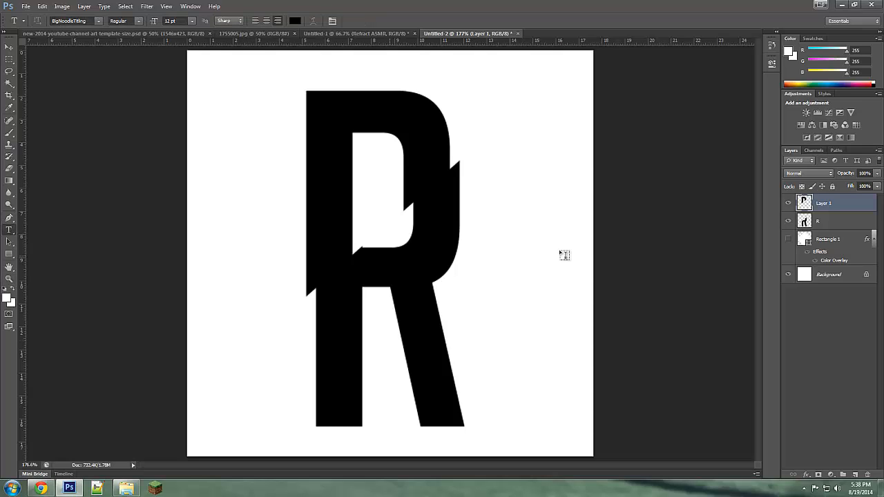
click(475, 273)
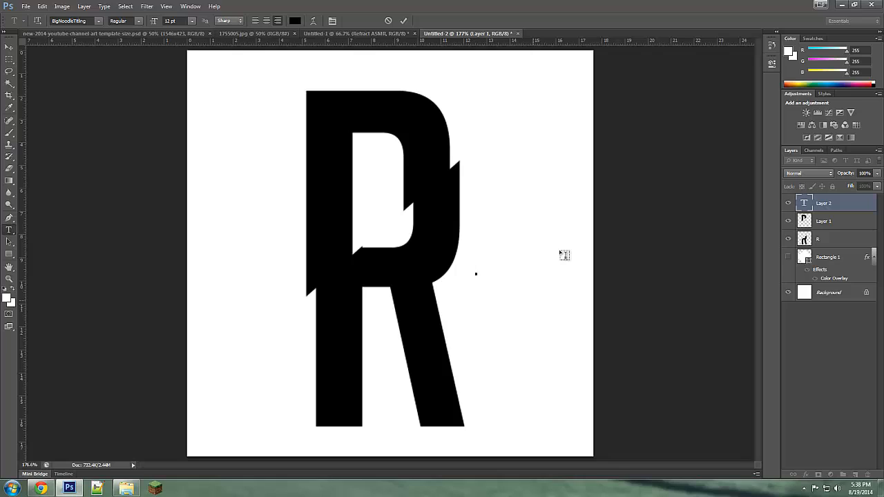
text(REFRACT)
key(ctrl+Return)
key(ctrl+t)
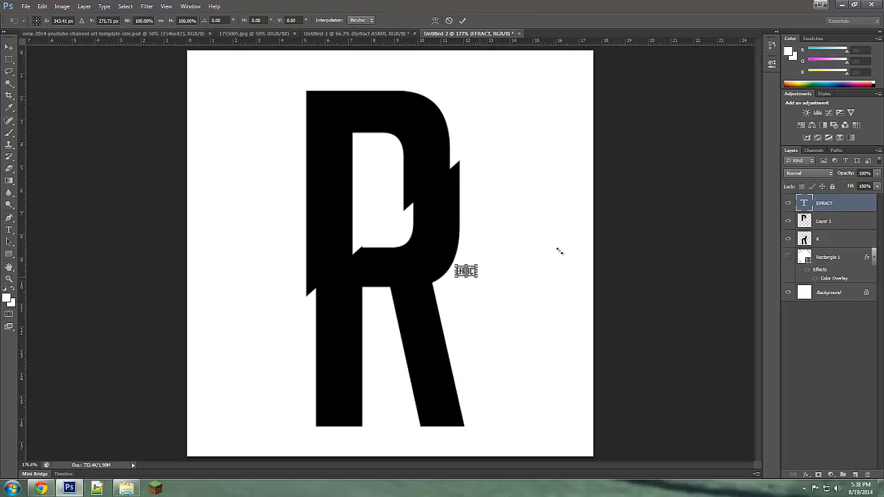
drag(559, 251, 561, 254)
key(m)
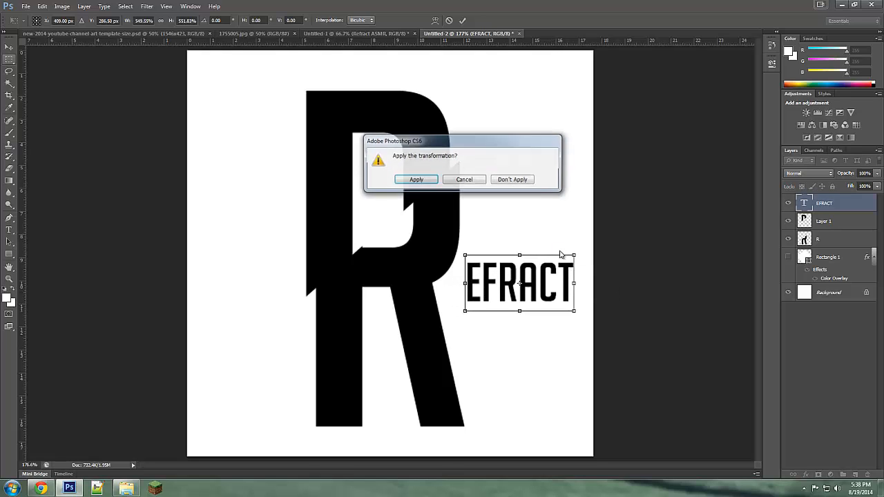
key(Return)
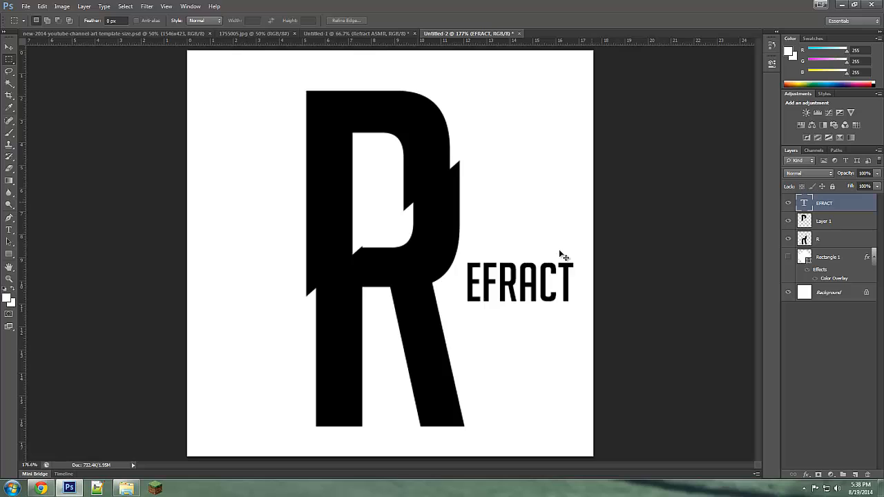
Step: Select the whole canvas and align the EFRACT text layer to its vertical center
key(ctrl+a)
key(alt+l)
key(a)
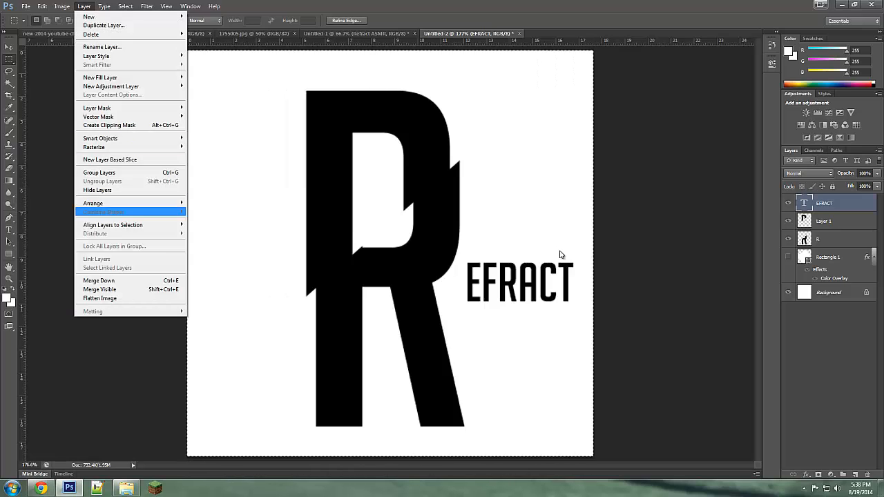
key(a)
key(Right)
key(Down)
key(Down)
key(Down)
key(Up)
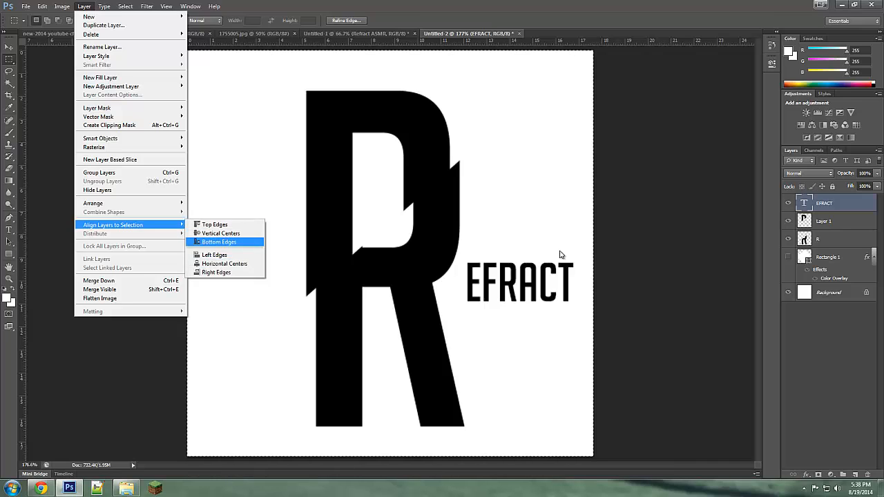
key(Up)
key(Return)
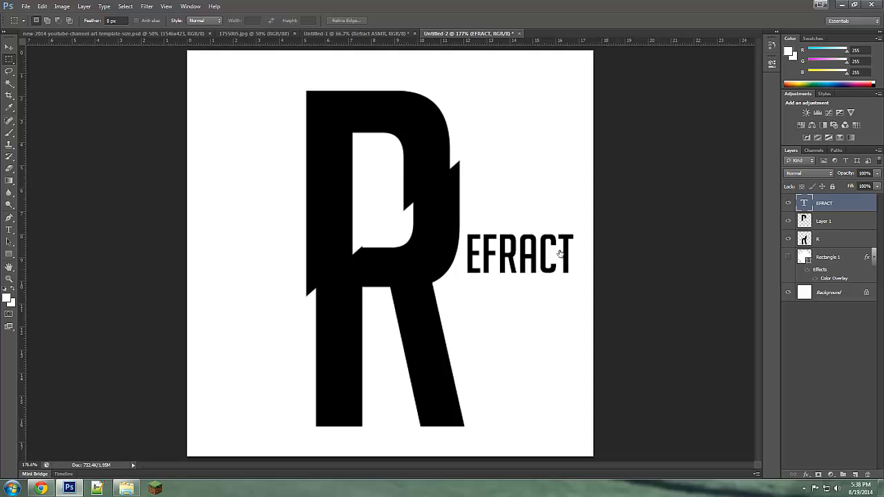
Step: Merge the upper part of the split R, Layer 1, down into the R layer
click(823, 220)
right_click(854, 221)
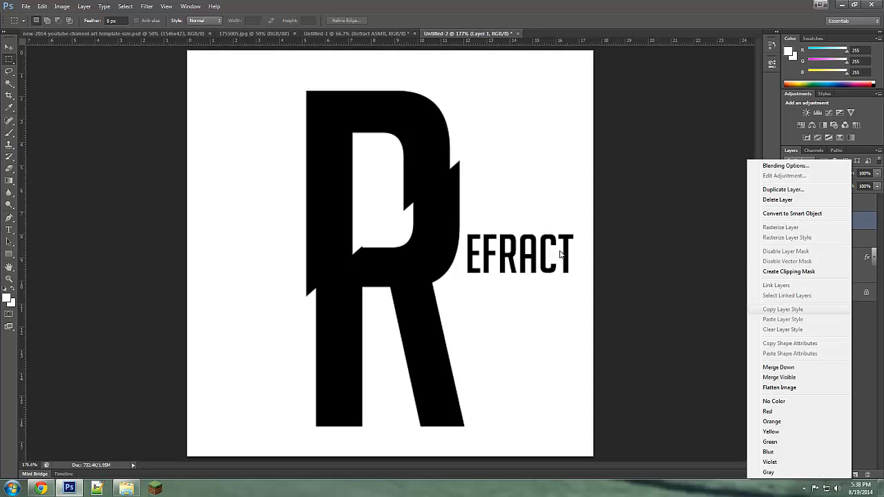
click(799, 367)
Step: Align the merged R layer to the horizontal center of the canvas selection
key(alt+l)
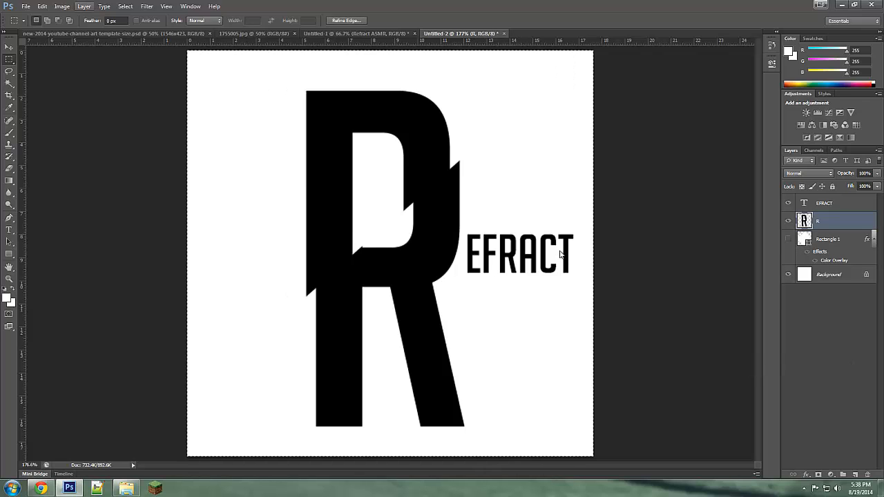
key(Down)
key(Down)
key(Down)
key(Down)
key(Down)
key(Down)
key(Right)
key(Down)
key(Down)
key(Down)
key(Down)
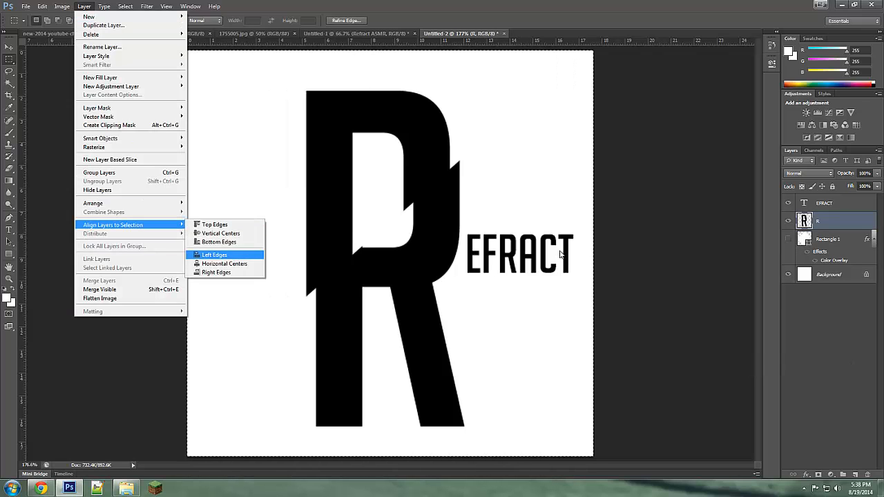
key(Down)
key(Return)
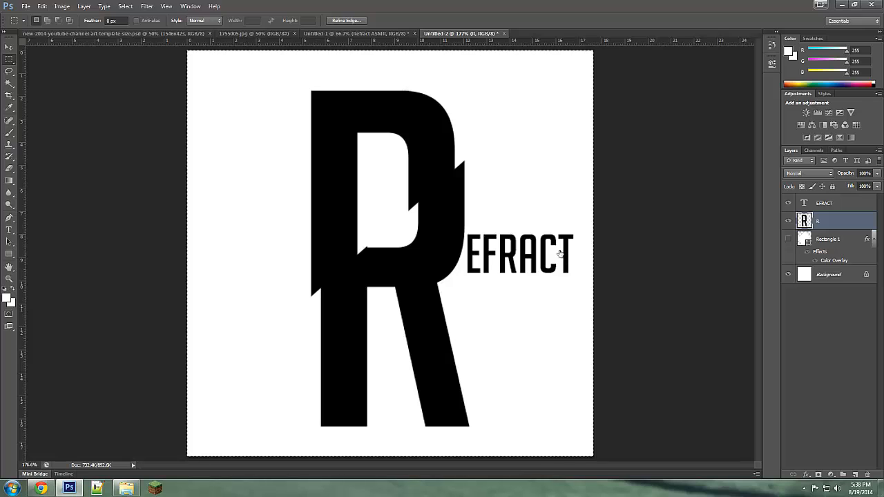
Step: Nudge the EFRACT text layer to the right to leave a small gap beside the R
key(alt+bracketright)
key(v)
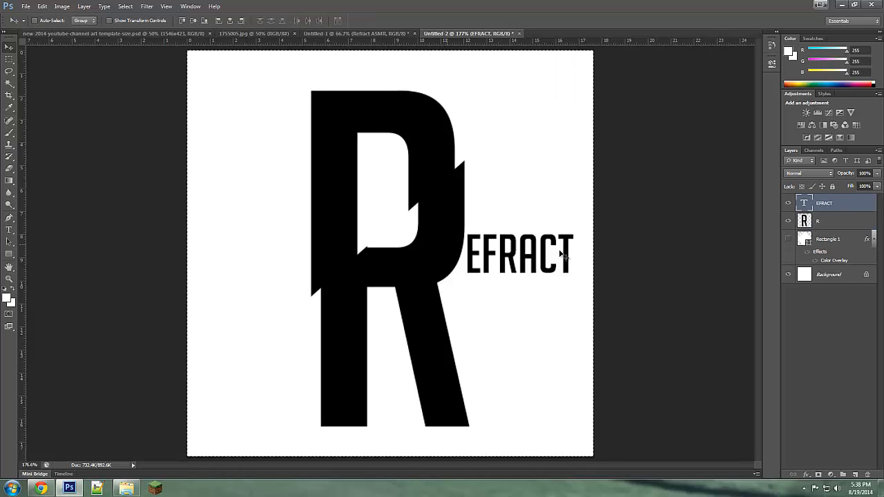
key(Right)
key(Right)
key(Right)
key(Right)
key(Right)
key(Right)
key(Right)
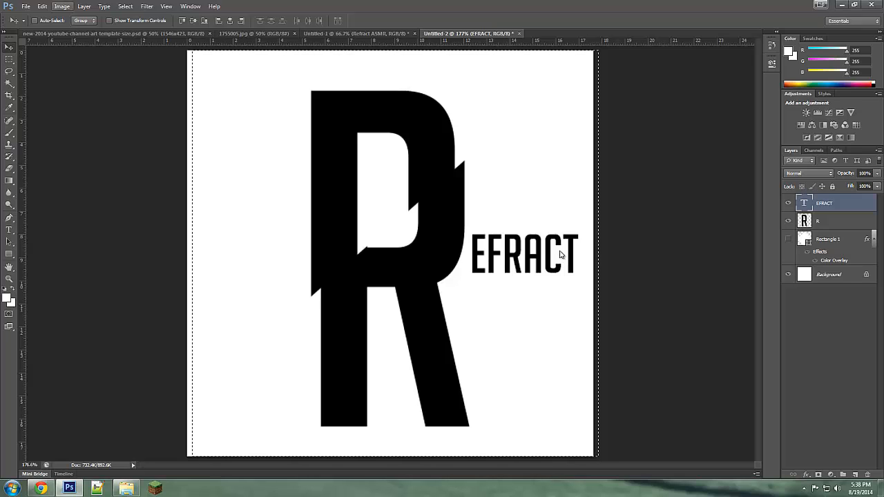
drag(560, 254, 562, 255)
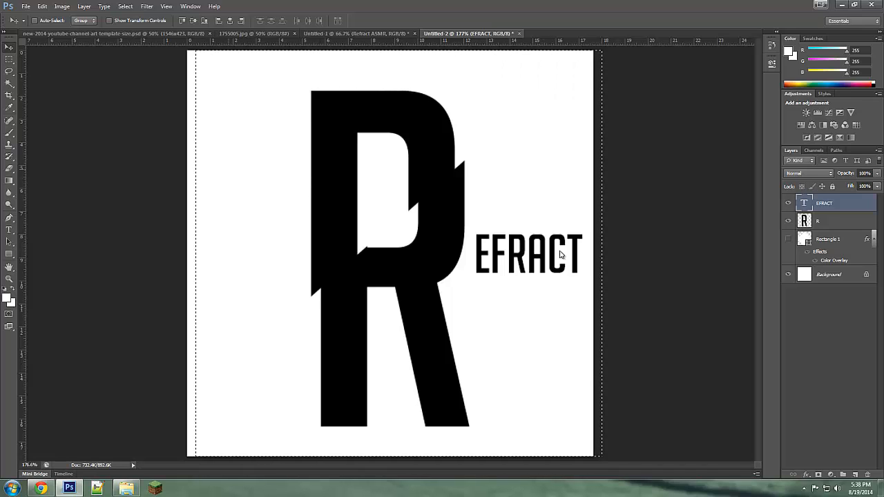
Step: Align the EFRACT text to the selection's vertical center and clear the selection
click(84, 6)
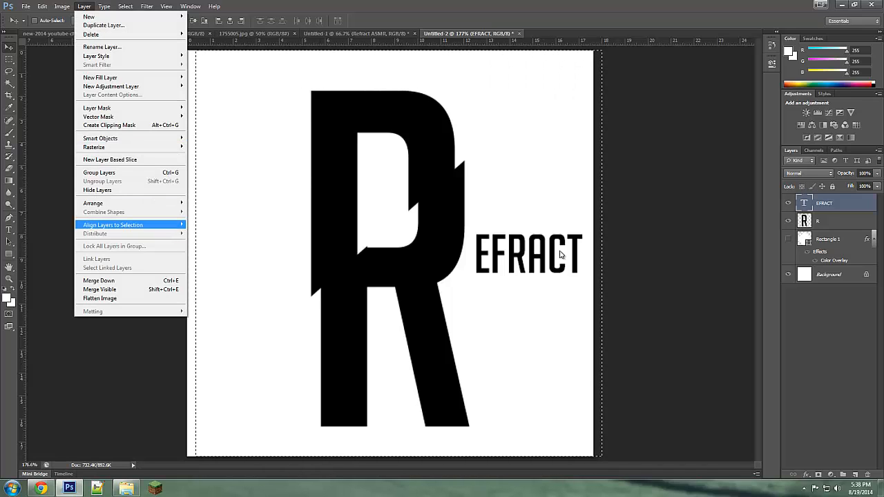
mouse_move(113, 224)
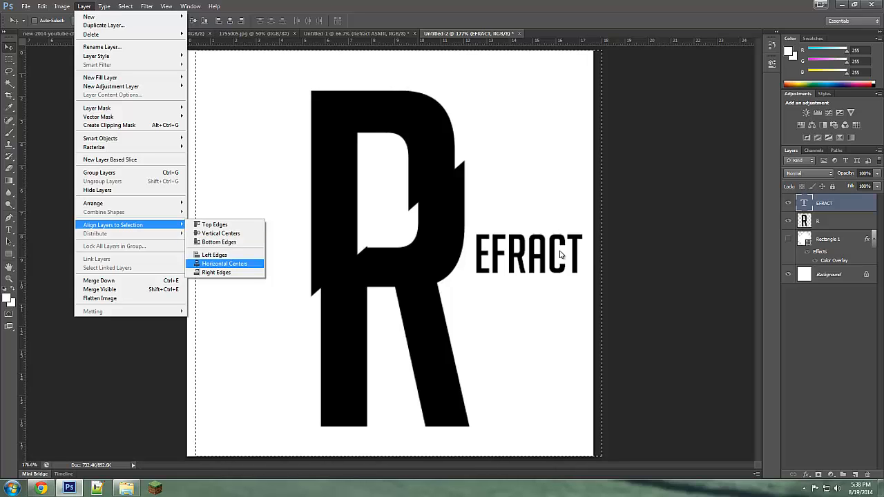
click(221, 233)
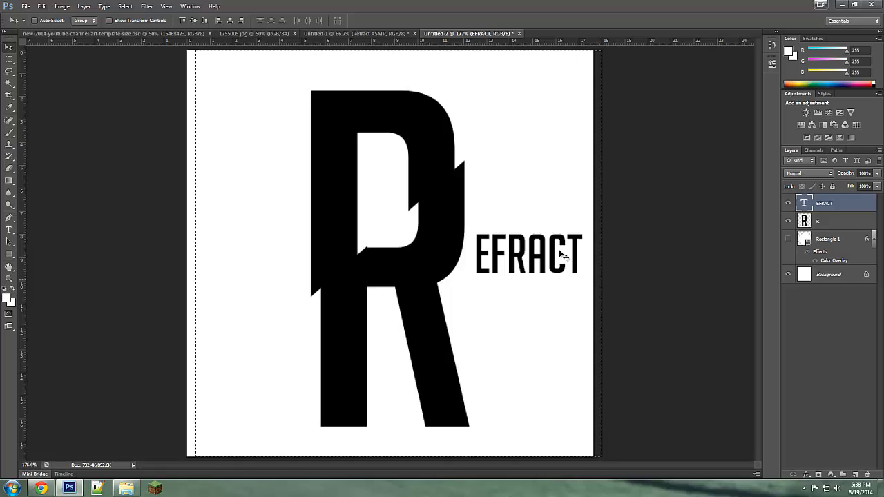
key(ctrl+d)
Step: View the finished icon at its actual pixel size
key(z)
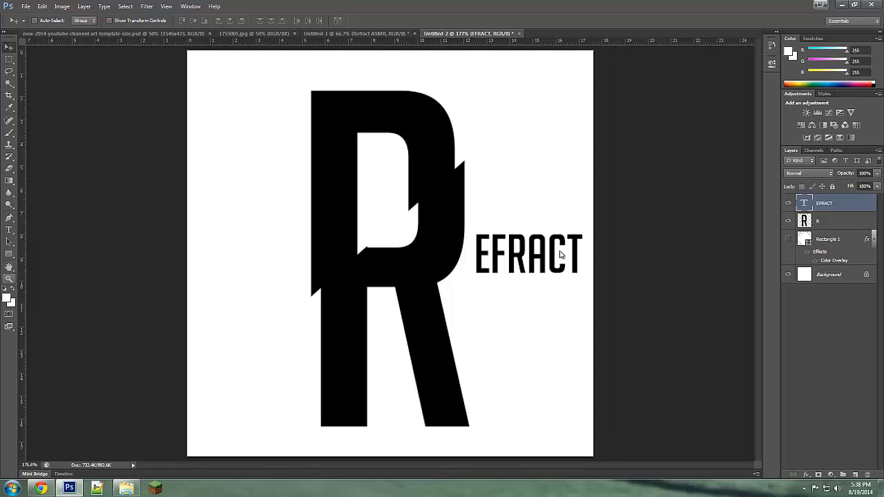
right_click(336, 285)
click(366, 291)
right_click(341, 284)
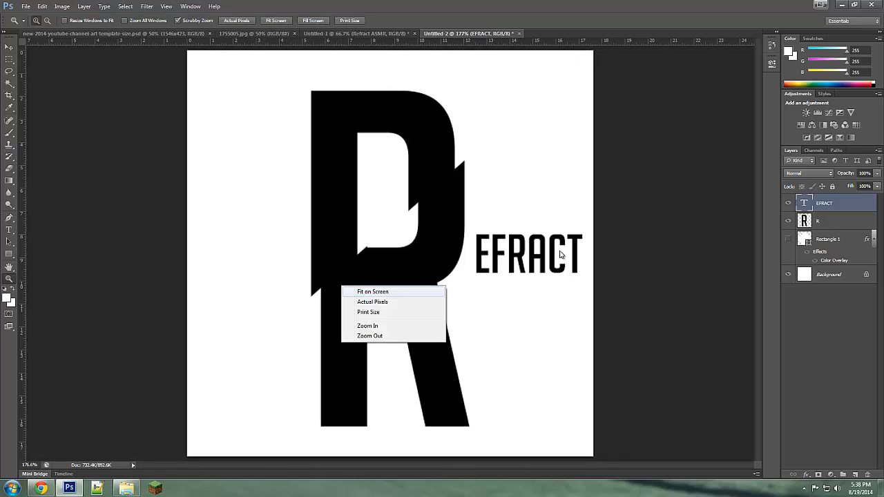
click(372, 301)
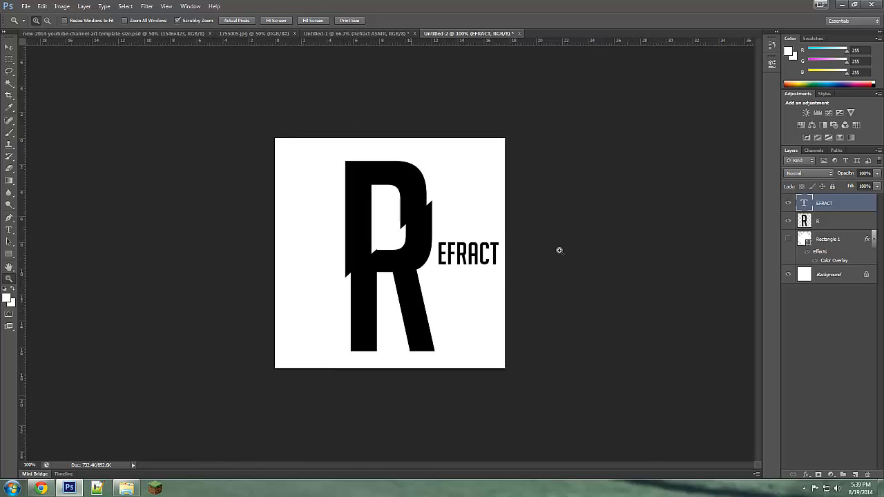
Step: Save a copy of the icon in the Downloads folder in PNG format, named "avatar", with the default PNG options
click(26, 6)
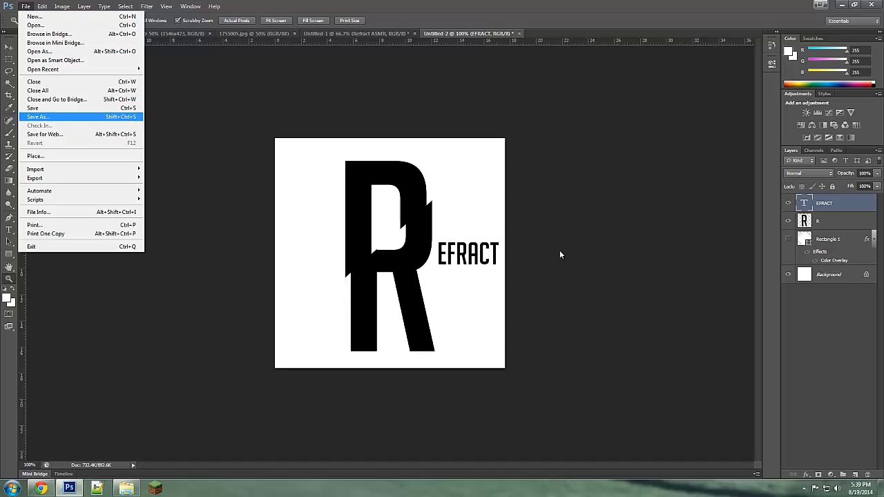
click(41, 117)
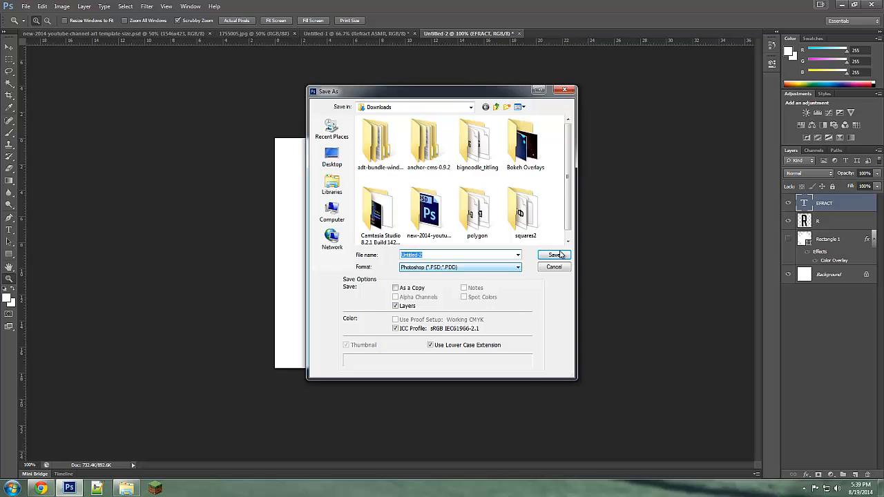
click(460, 267)
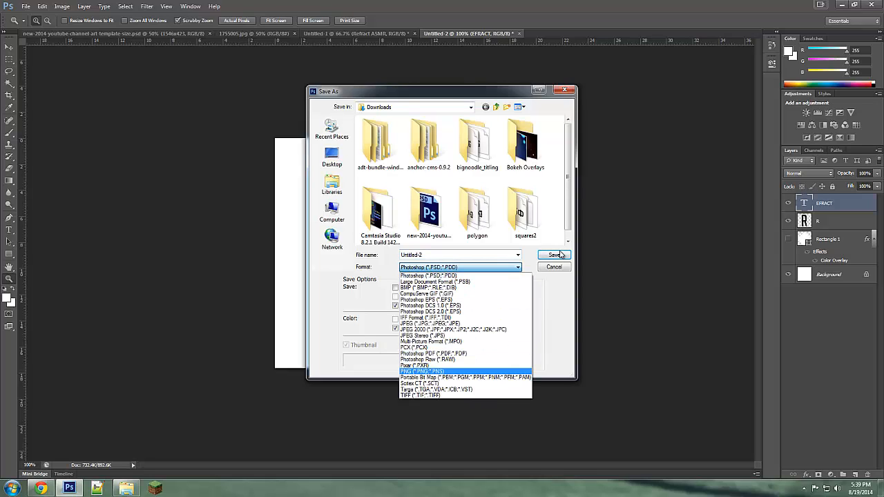
click(442, 371)
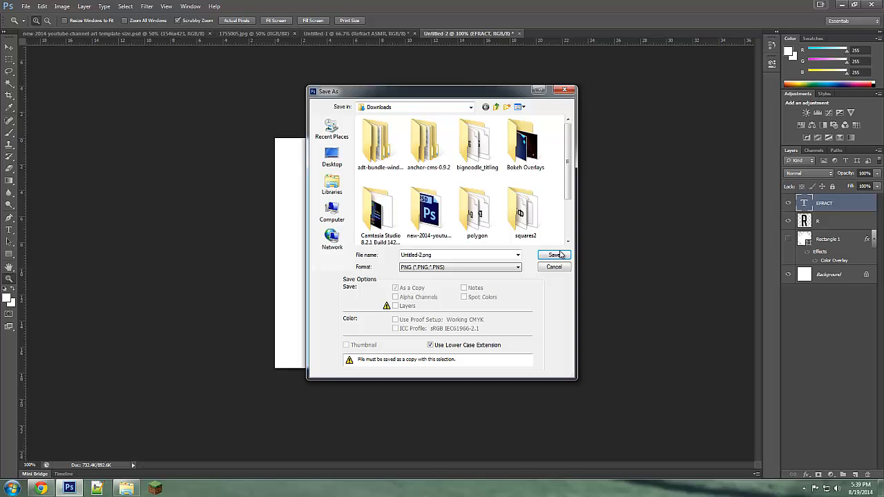
double_click(417, 254)
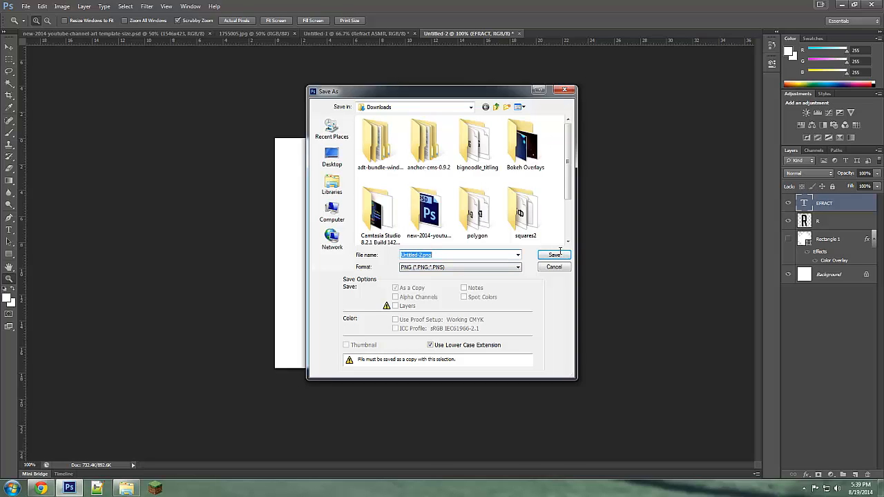
text(avatar)
click(559, 255)
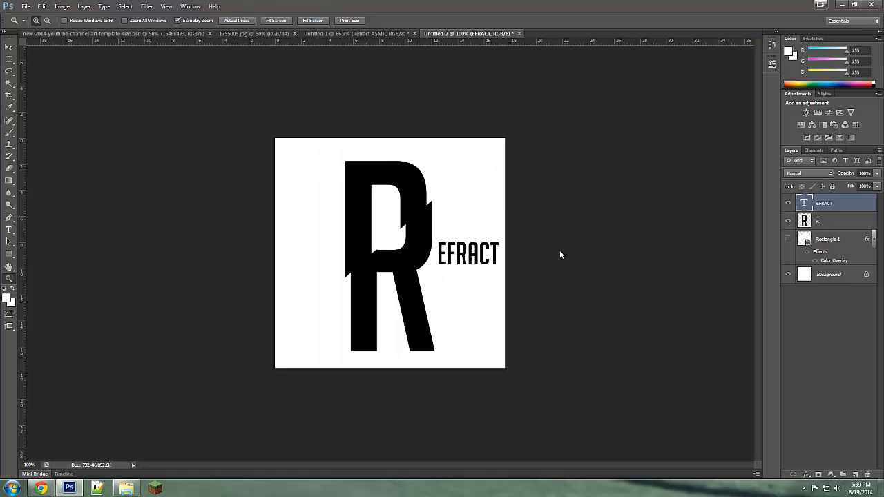
key(Return)
Step: Switch to the Google+ profile photo upload in Chrome and upload the avatar image from the Downloads folder
key(alt+Tab)
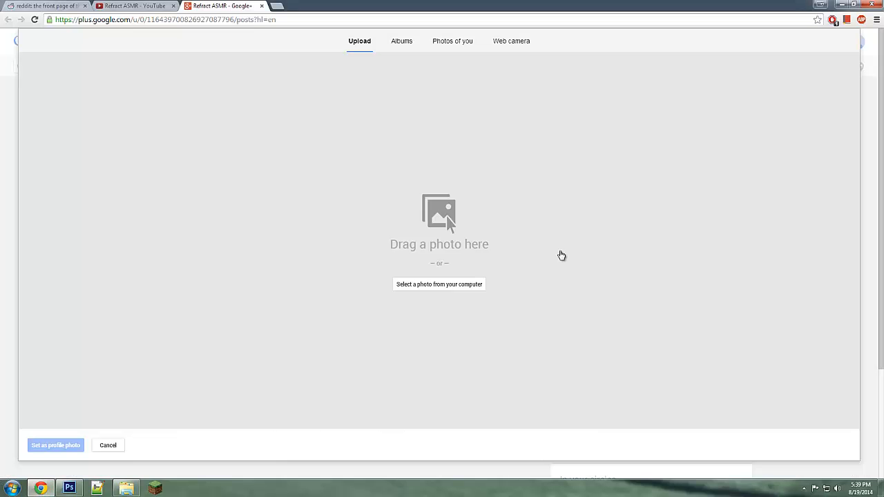
click(439, 284)
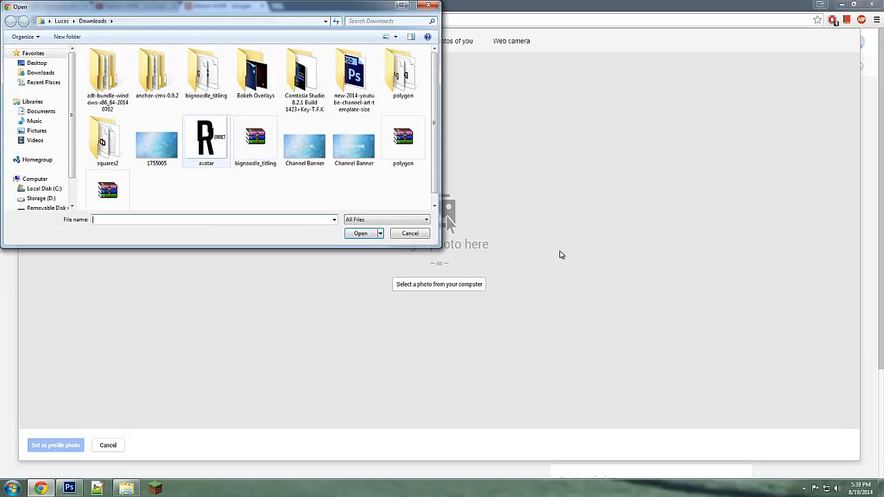
double_click(205, 141)
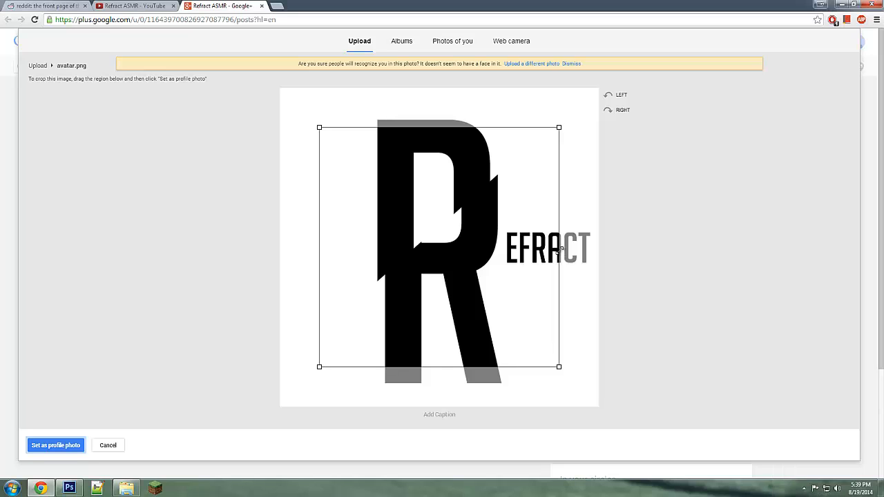
Step: Extend the crop region to cover the entire avatar image and set it as the profile photo
drag(573, 113, 597, 88)
drag(319, 366, 280, 406)
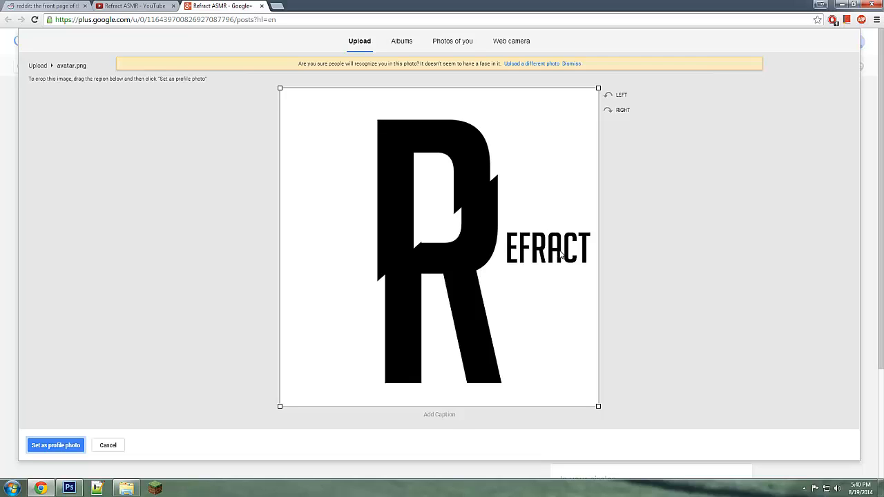
key(Return)
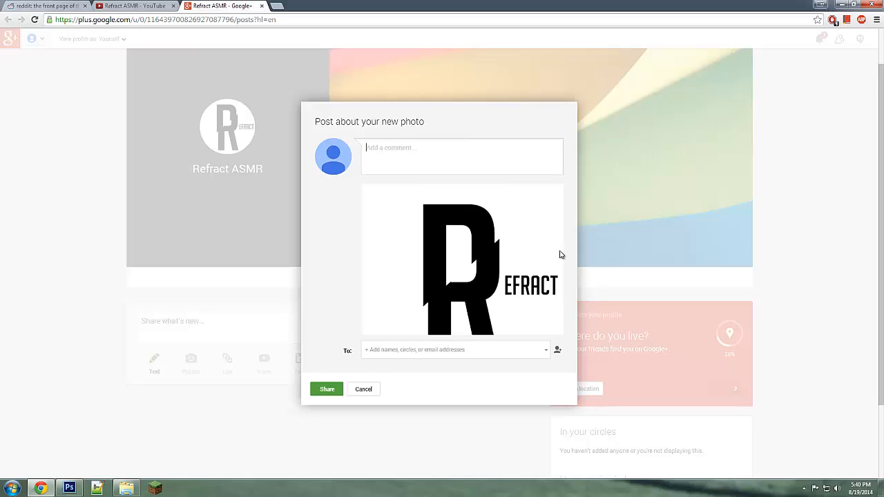
Step: Share the new profile photo publicly with the comment "My new profile picture!"
text(My)
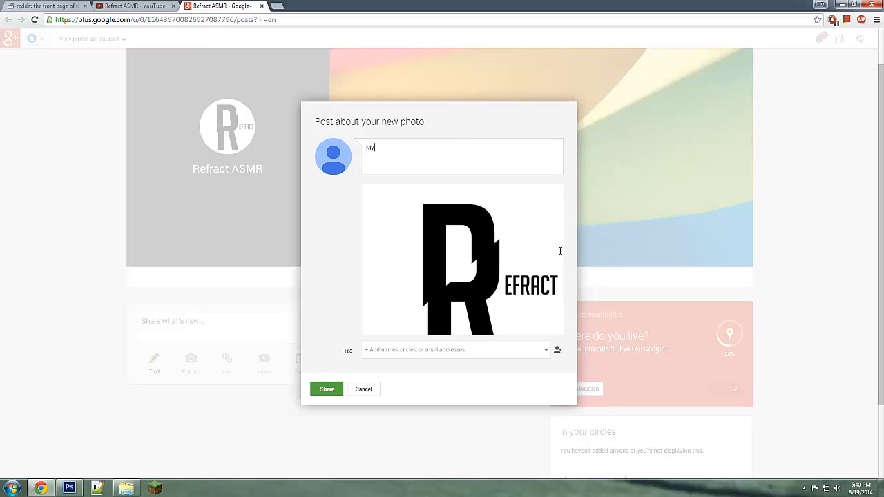
text( new profile picture!)
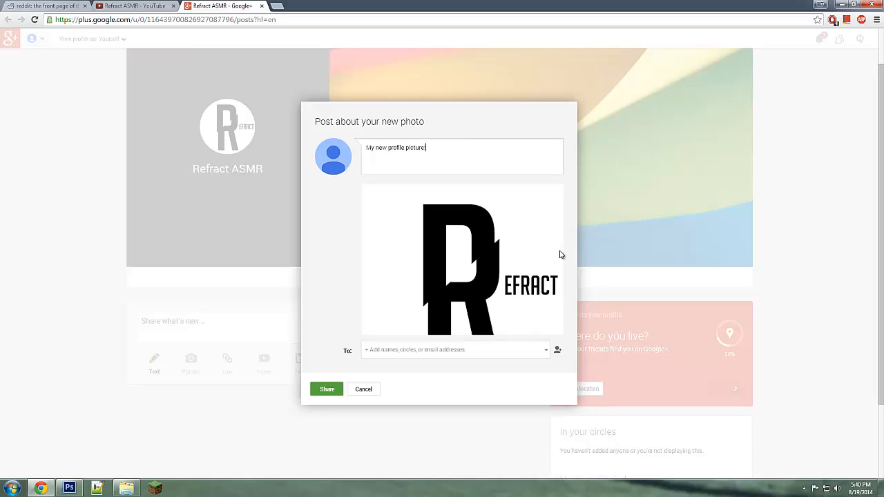
key(Tab)
key(Return)
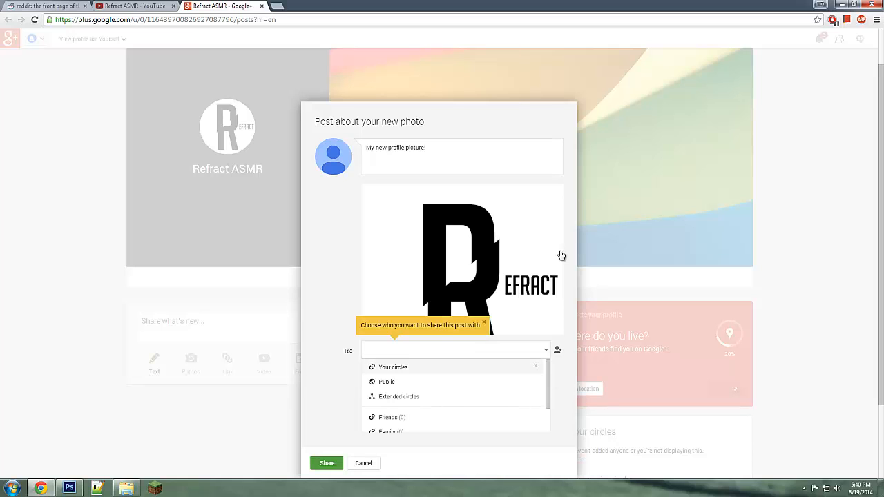
key(Down)
key(Return)
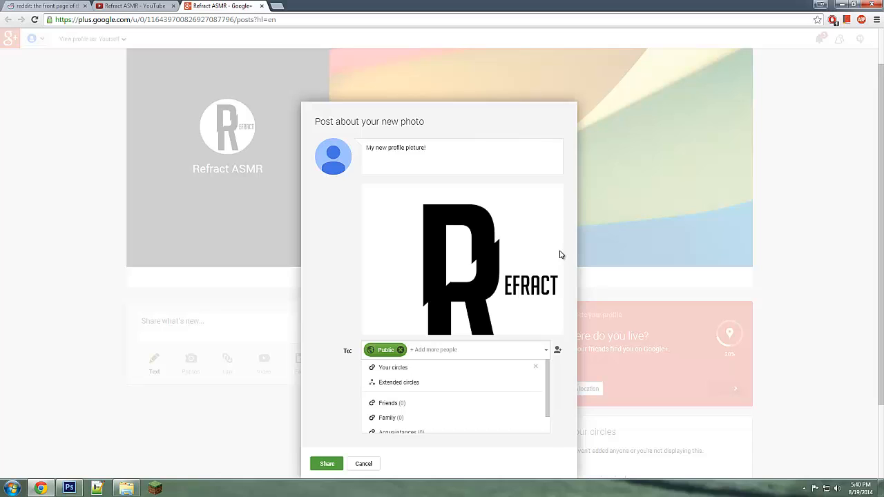
key(Tab)
key(Return)
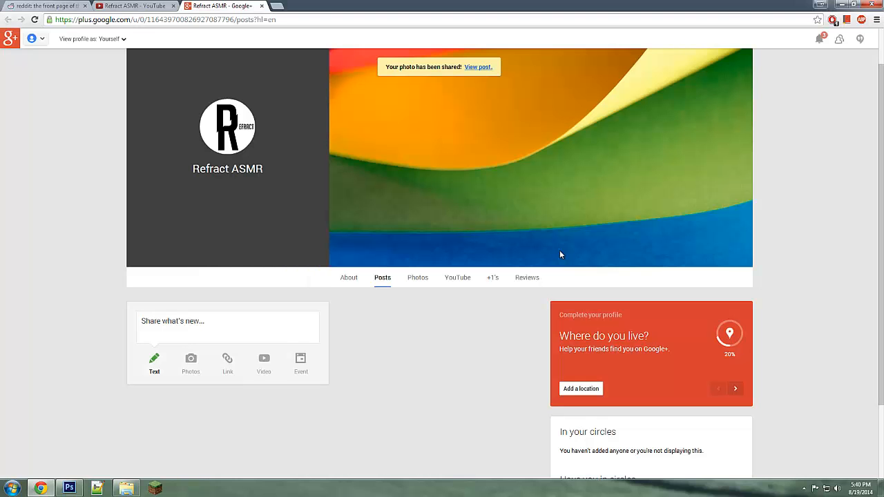
Step: Start changing the profile cover and upload Channel Banner.jpg from the Downloads folder
mouse_move(560, 254)
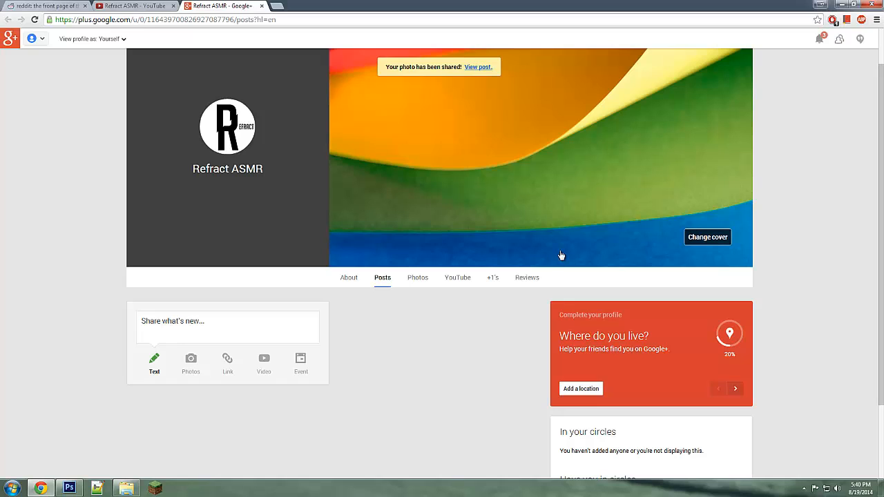
click(561, 255)
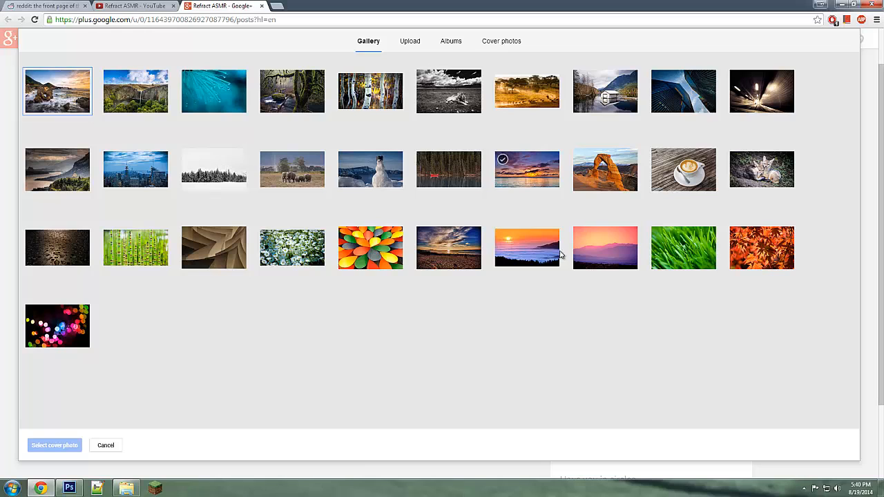
click(410, 41)
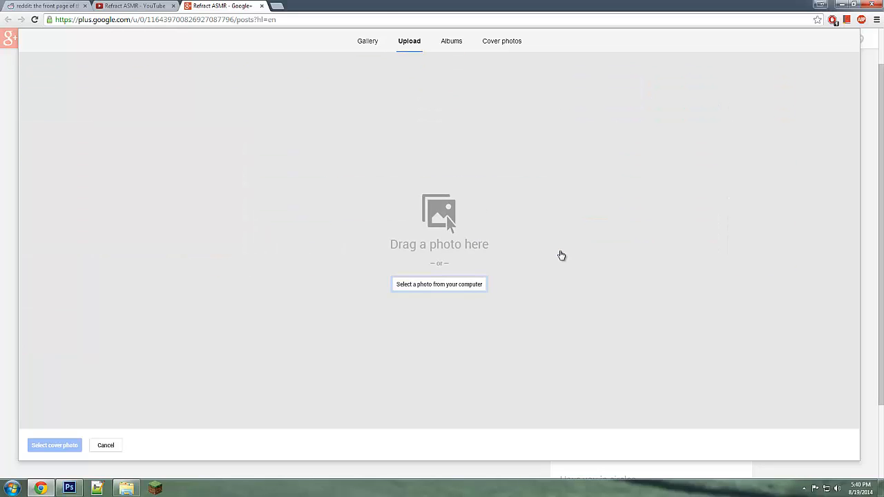
click(439, 285)
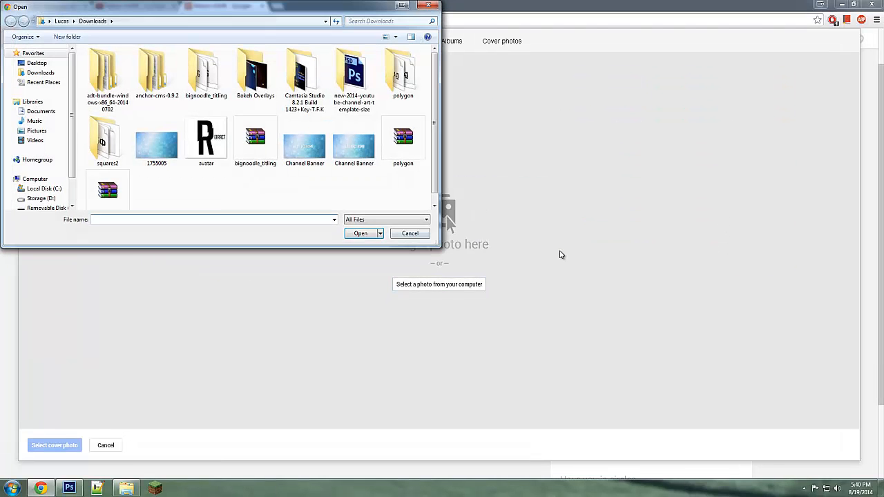
double_click(304, 144)
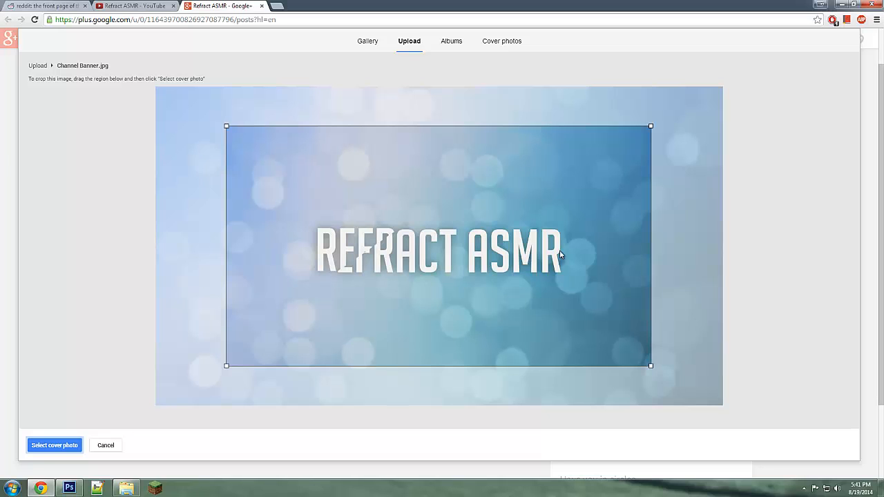
Step: Extend the crop region to cover the entire banner image and set it as the cover photo
drag(227, 366, 156, 405)
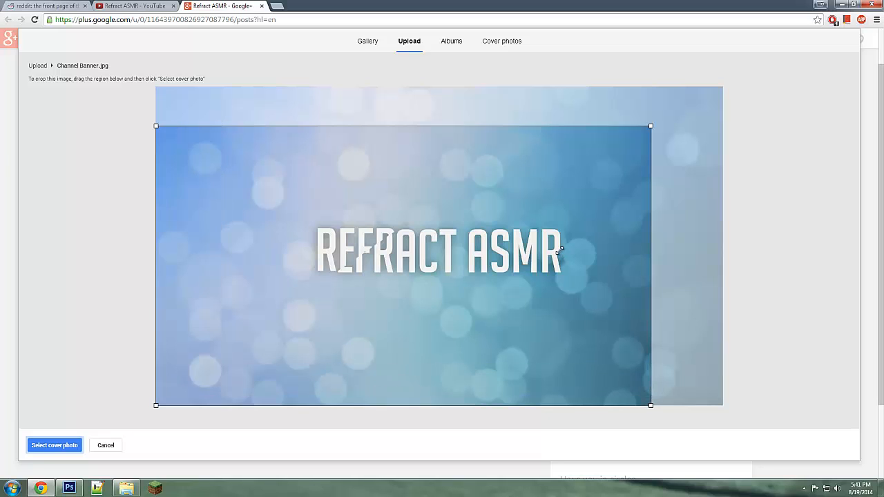
drag(650, 127, 720, 87)
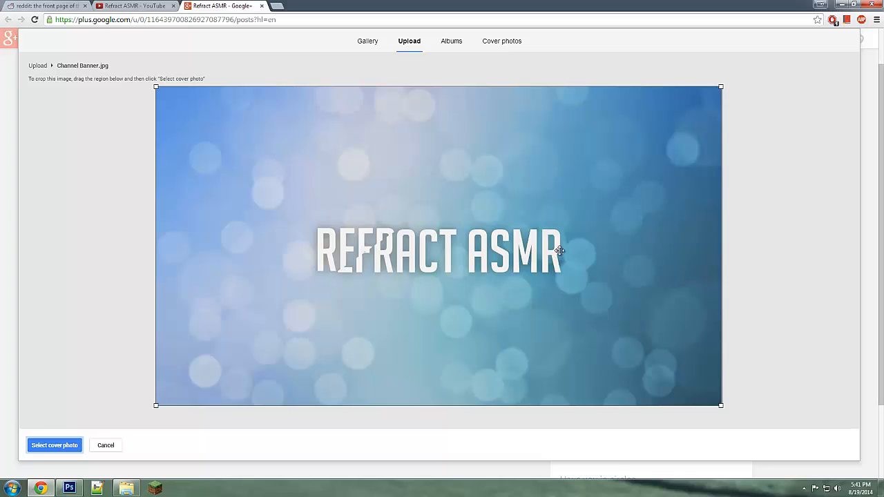
drag(559, 252, 559, 255)
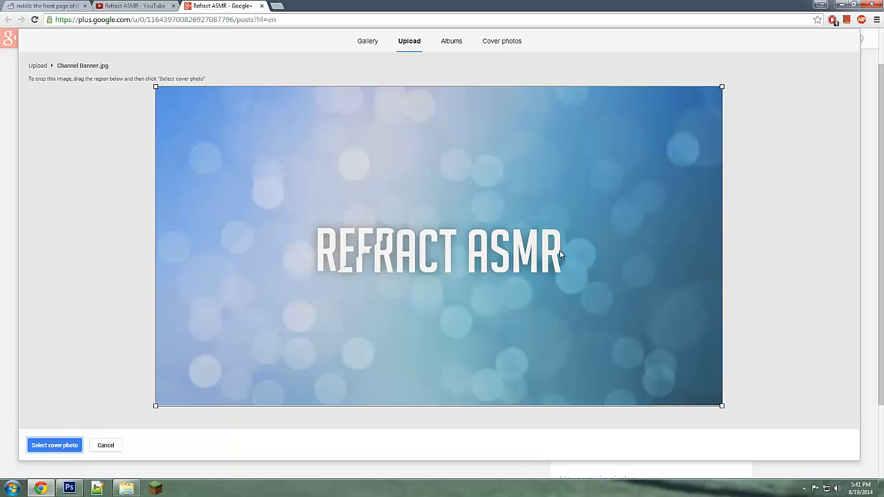
key(Return)
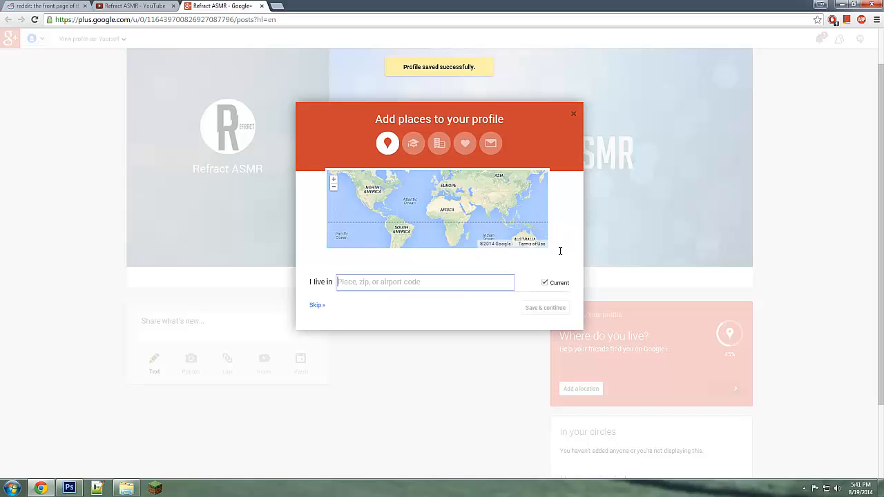
Step: Add USA as the current place of residence and save it to the profile
text(USA)
key(Return)
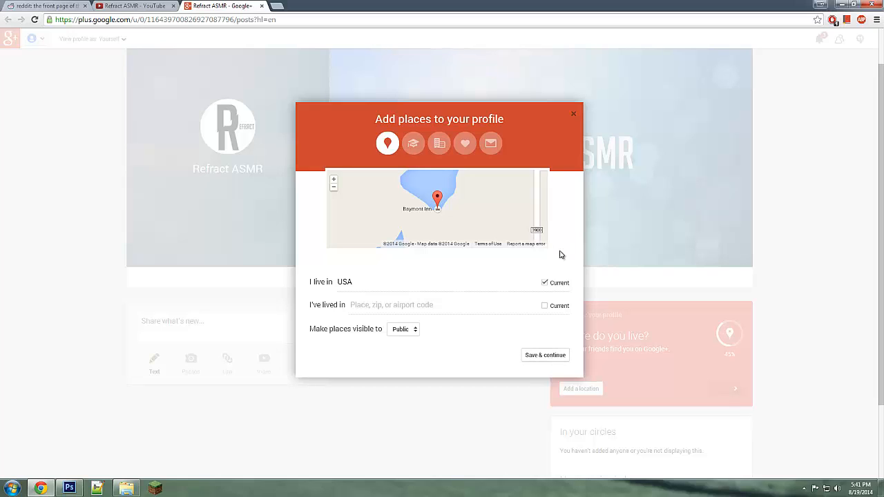
key(Return)
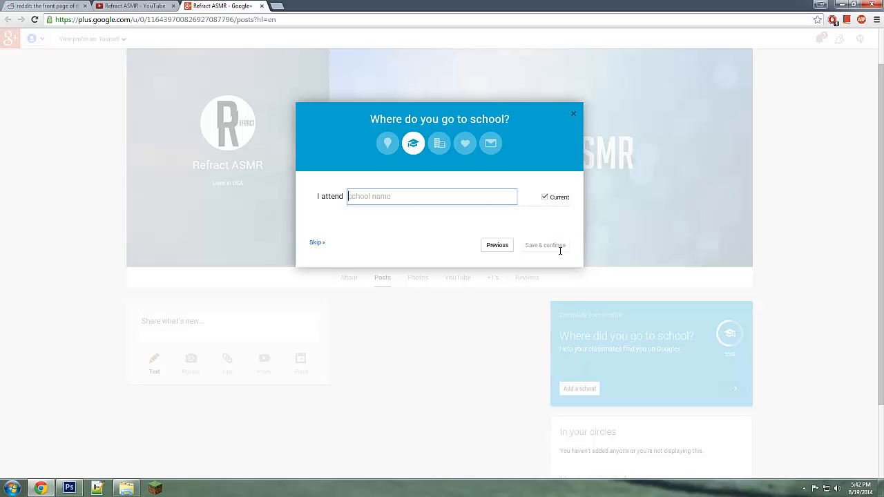
Step: Enter "School of ASMR" as the school with "Autonomous Sensory Meridian Response" as the field of study, and save
text(Schol)
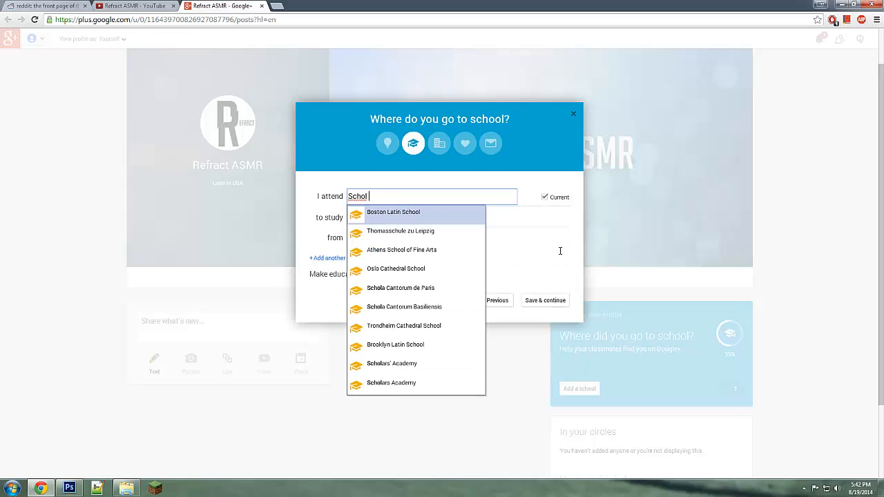
key(BackSpace)
text(ool of )
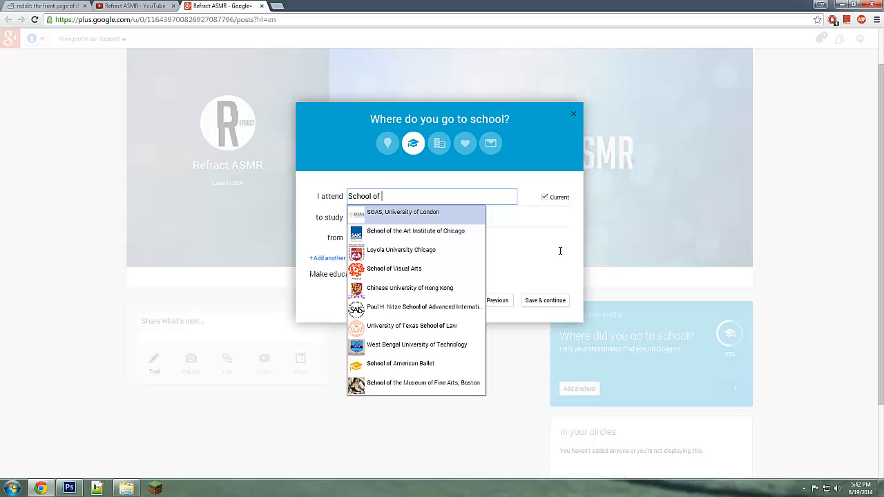
text(AS)
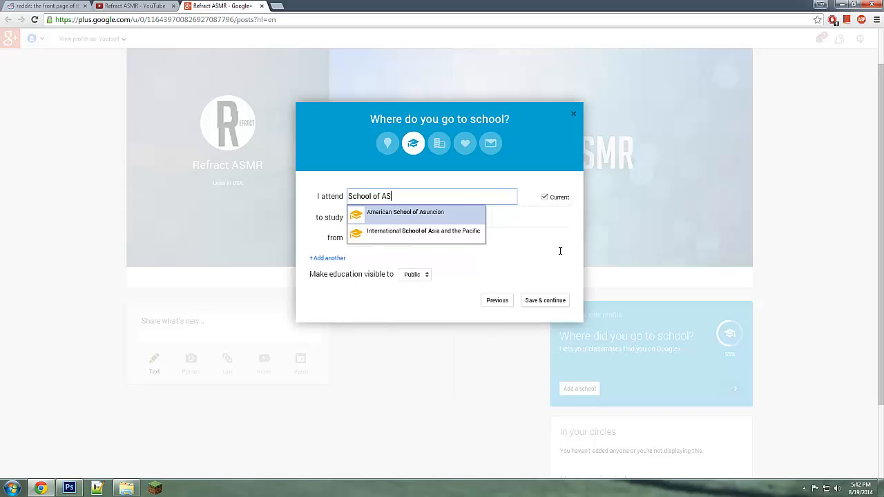
text(MR)
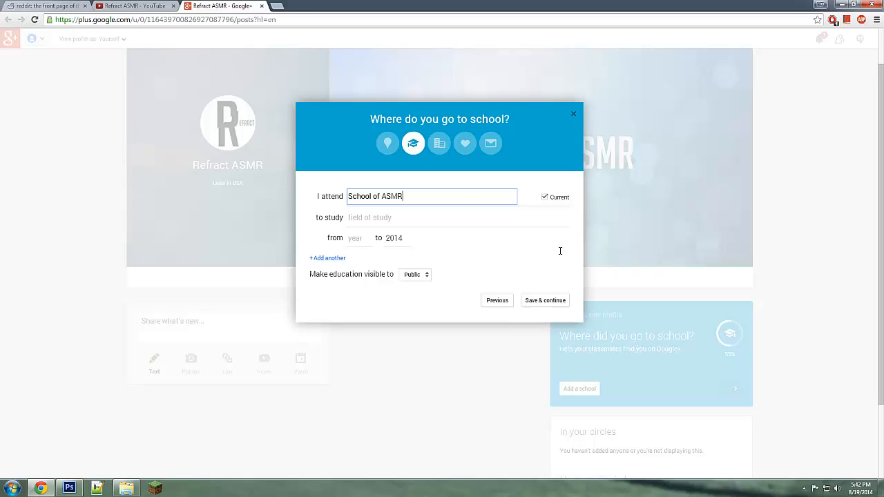
key(Tab)
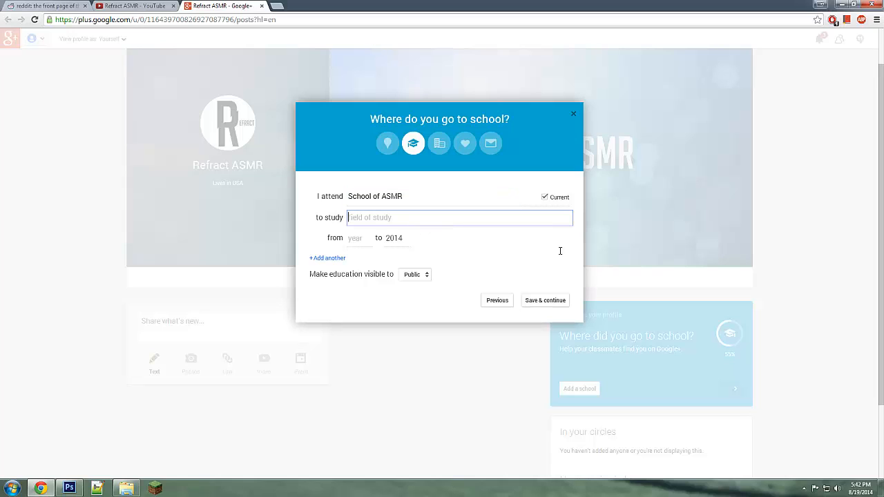
text(Autonomous Sensory Merid)
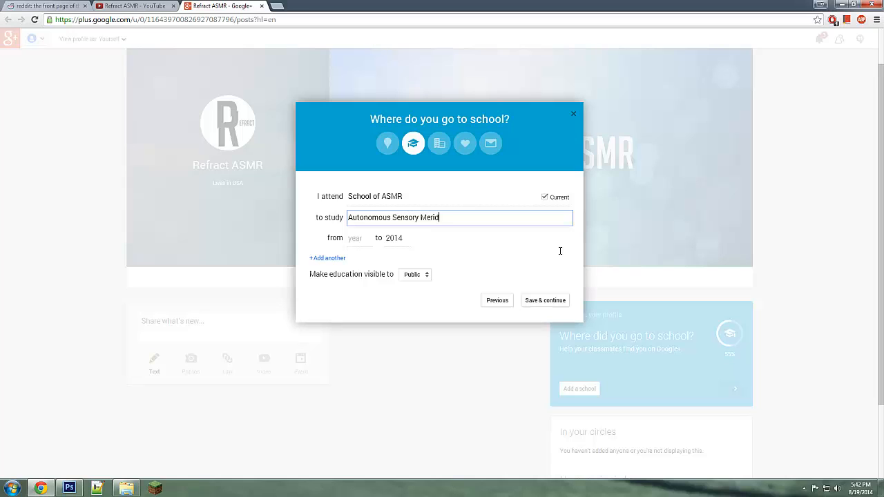
text(ian Response)
key(Return)
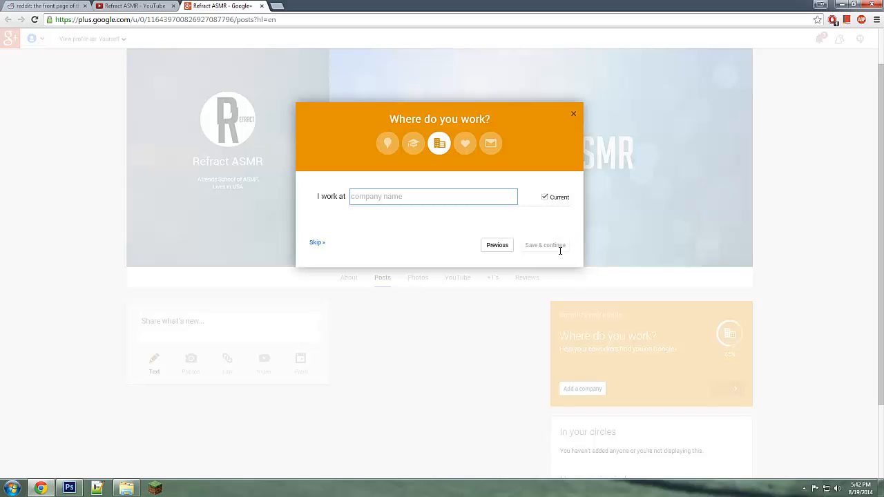
Step: Enter the workplace "Refract ASMR" with job title "ASMRtist" and start year 2014, and save
text(Re)
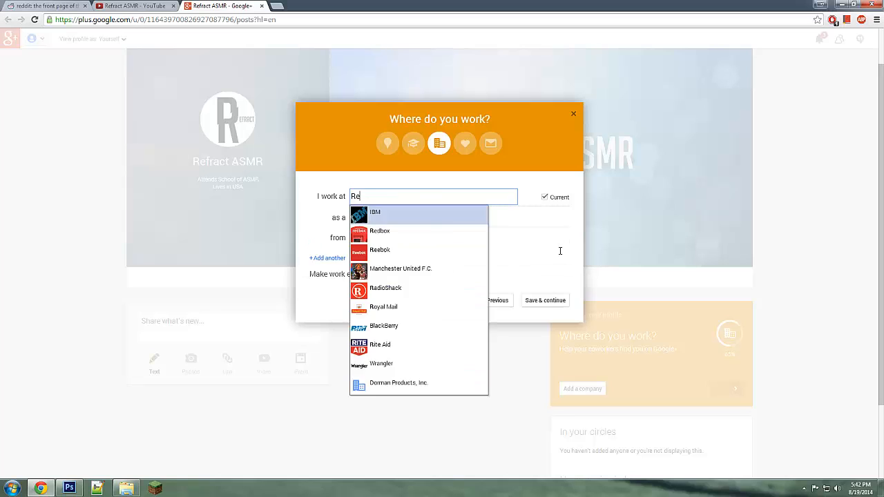
text(fract ASMR)
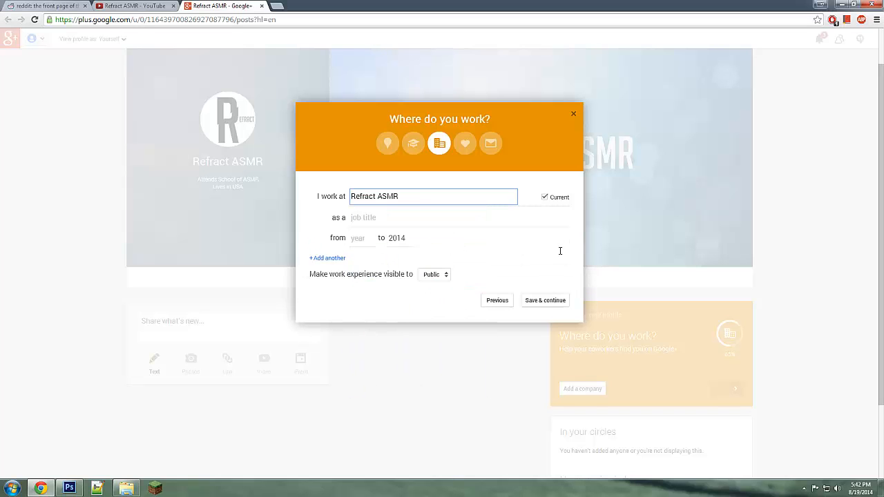
key(Tab)
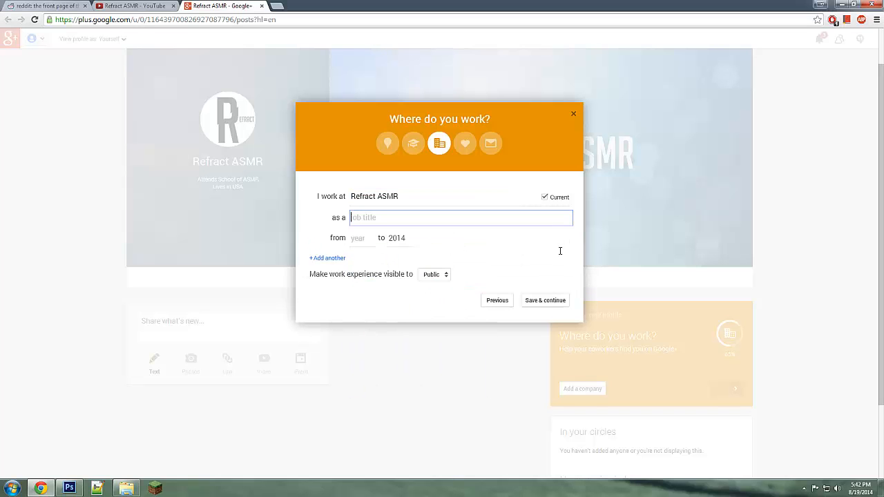
text(ASMRtist)
key(Tab)
text(2014)
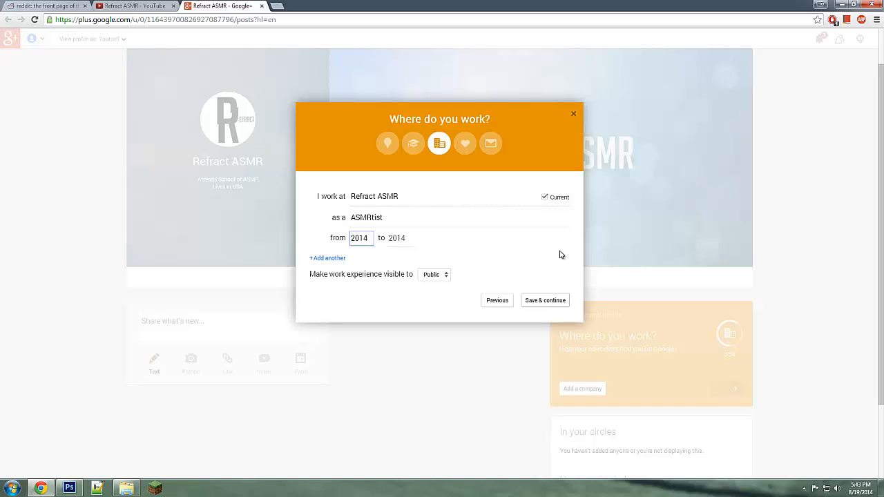
key(Return)
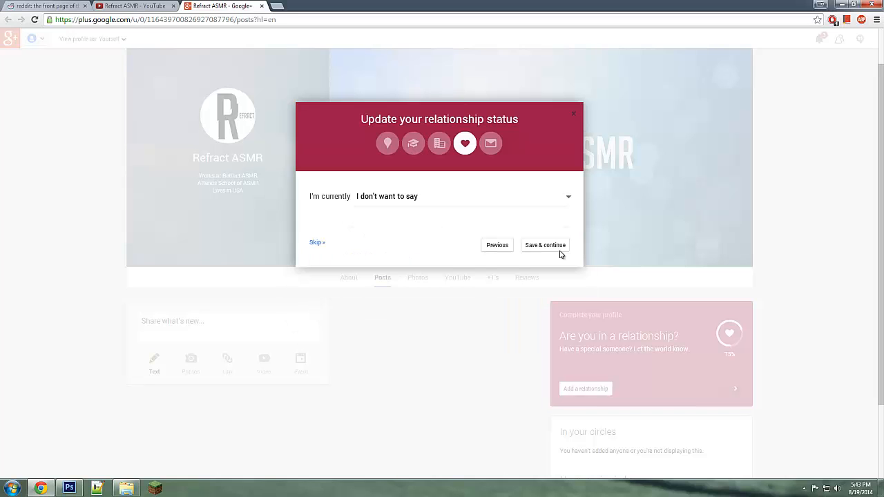
Step: Try setting the relationship status to "In a relationship"
key(Return)
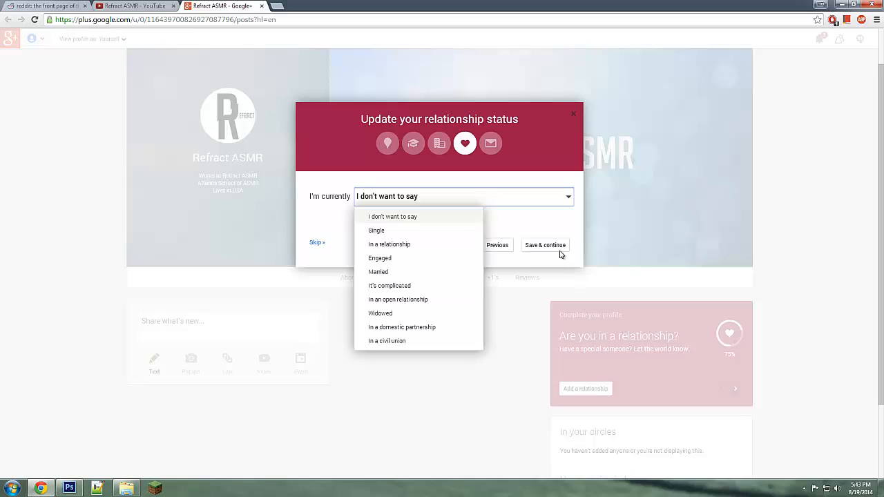
key(Down)
key(Down)
key(Down)
key(Down)
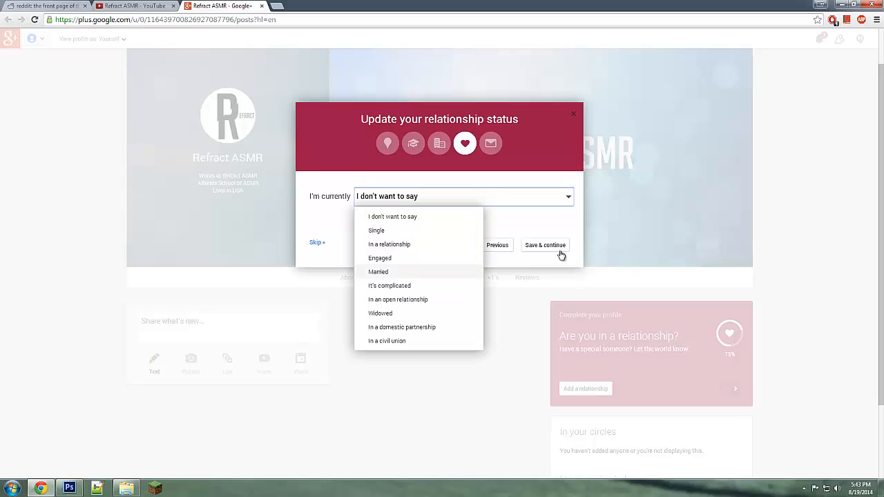
key(Up)
key(Up)
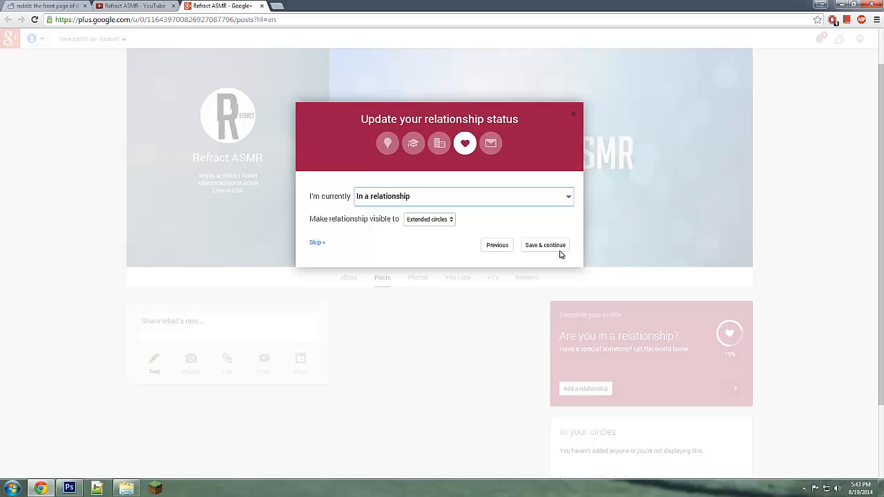
Step: Save the relationship status as "I don't want to say" and skip the contact details to finish the profile setup
key(Up)
key(Up)
key(Up)
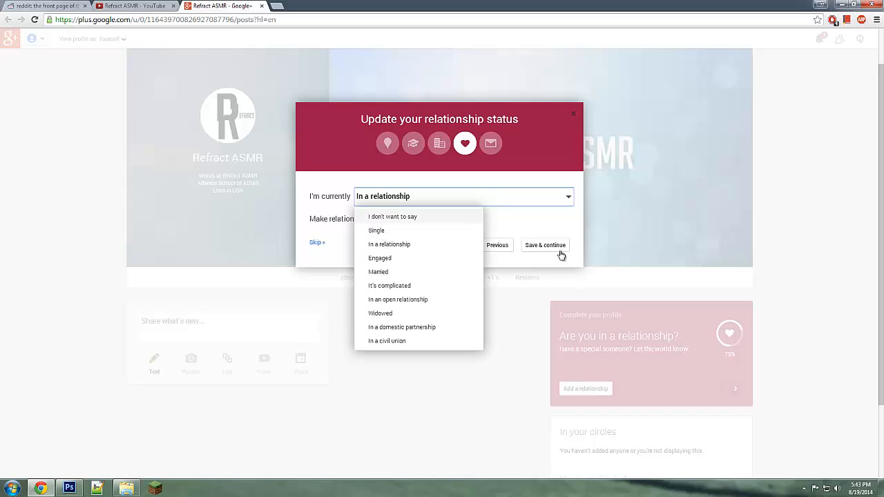
key(Return)
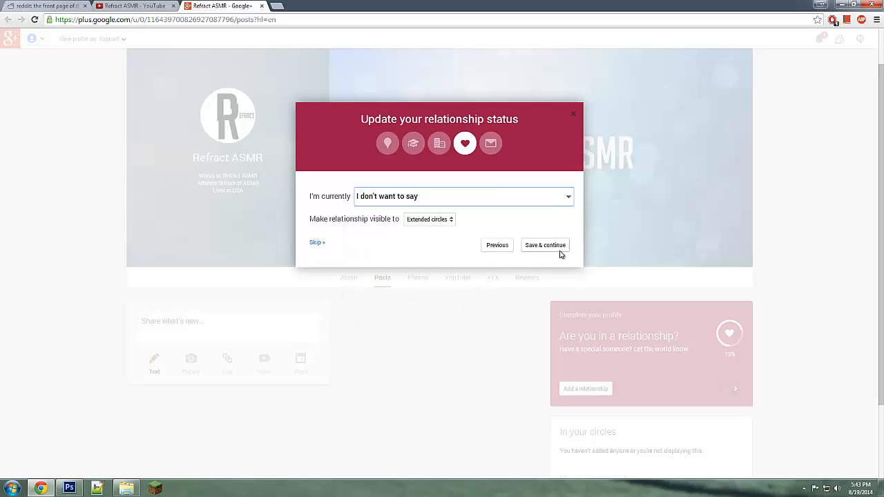
click(559, 249)
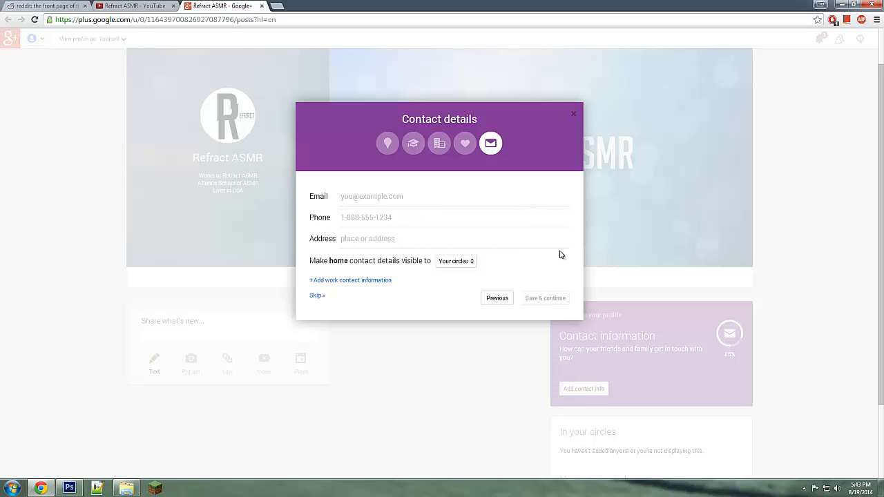
click(317, 295)
click(556, 259)
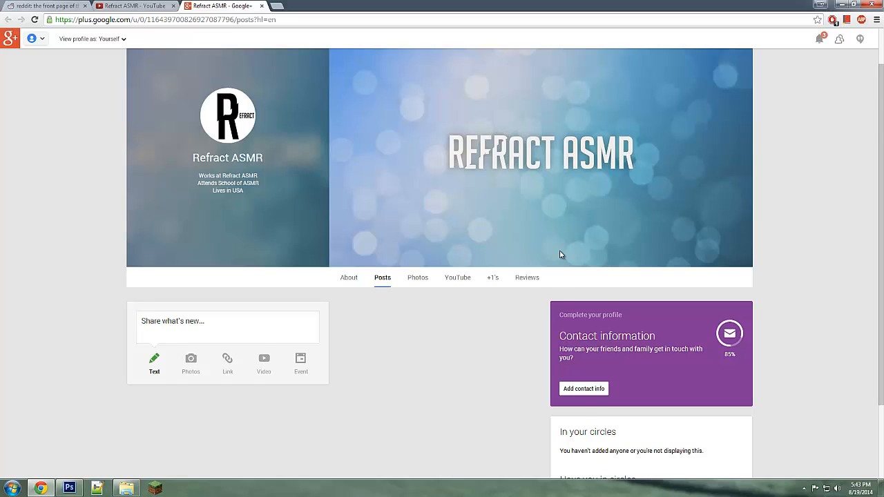
Step: Close the Google+ profile, reload the YouTube channel page and check the channel icon's editing option without changing it
scroll(560, 255, down, 2)
scroll(561, 256, up, 3)
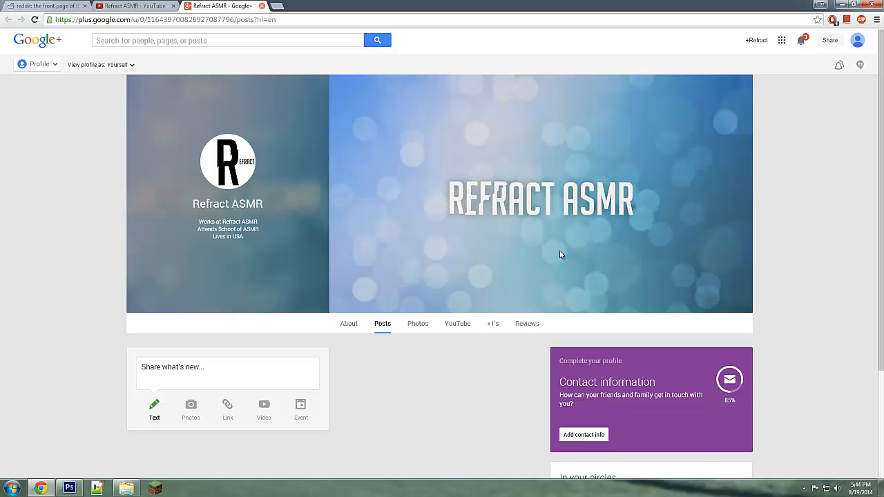
key(ctrl+w)
key(F5)
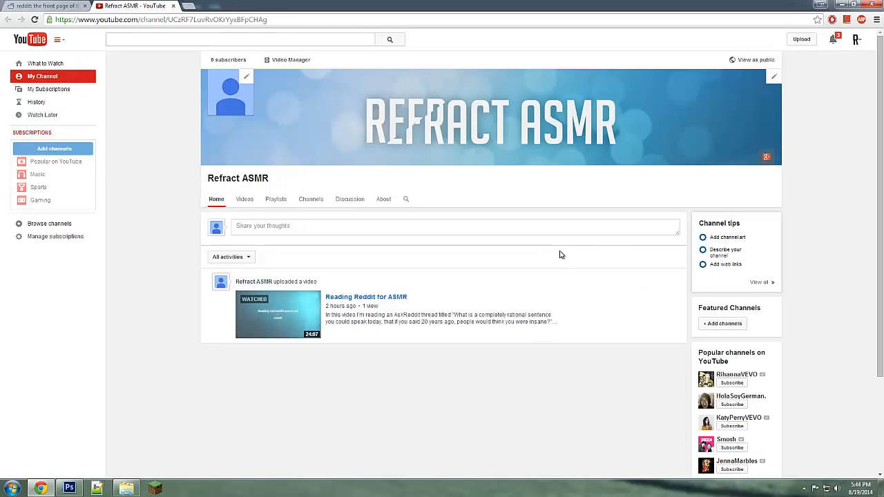
click(246, 77)
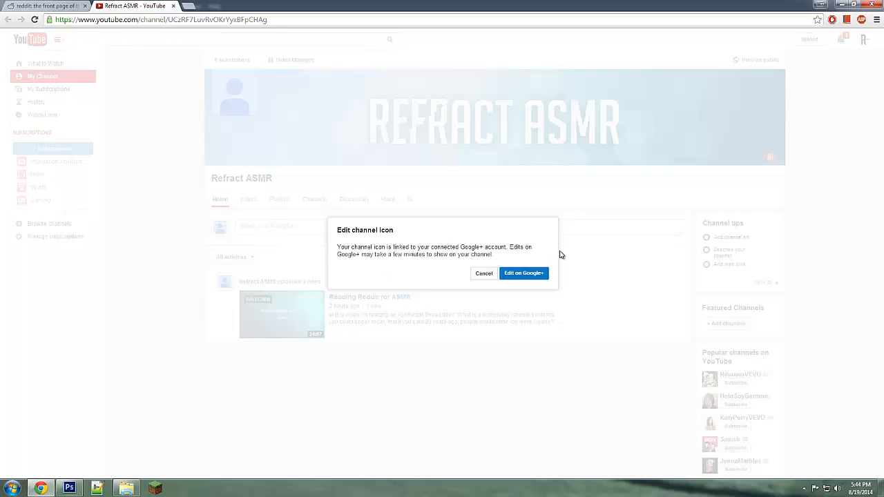
click(560, 256)
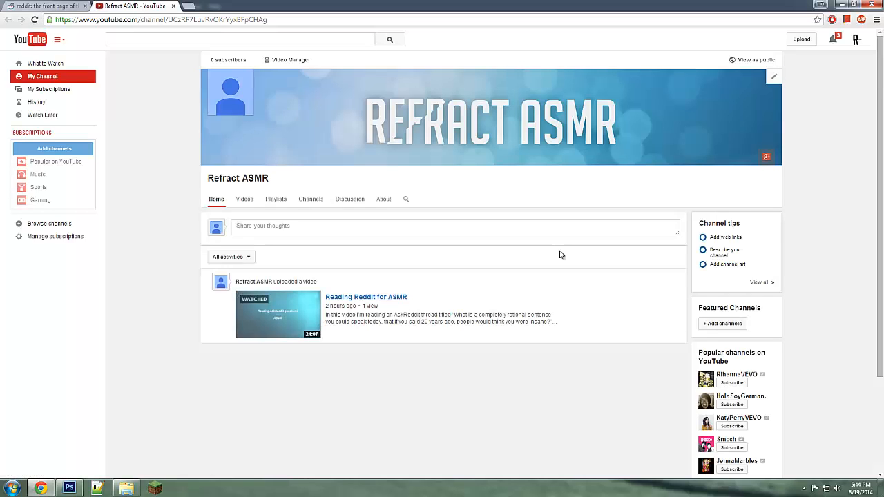
Step: Open the channel's linked Google+ profile in a new tab, decline Find My Face and copy the full-size profile photo's image URL
right_click(766, 157)
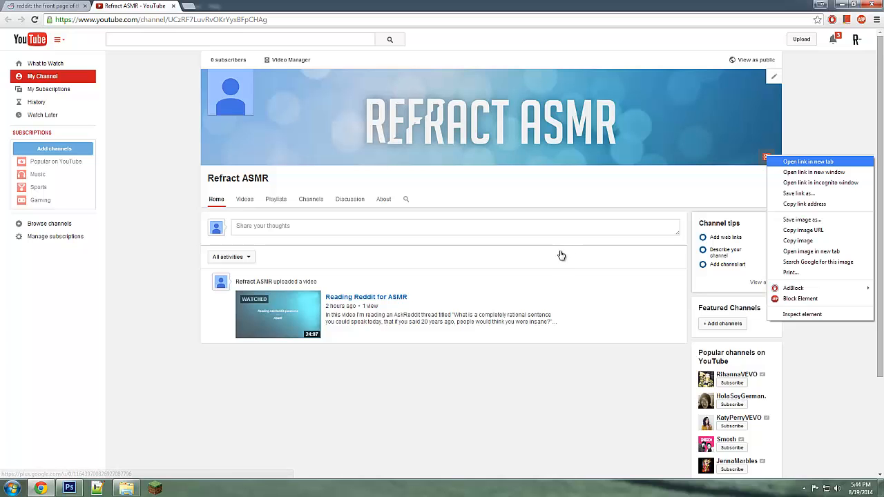
click(794, 158)
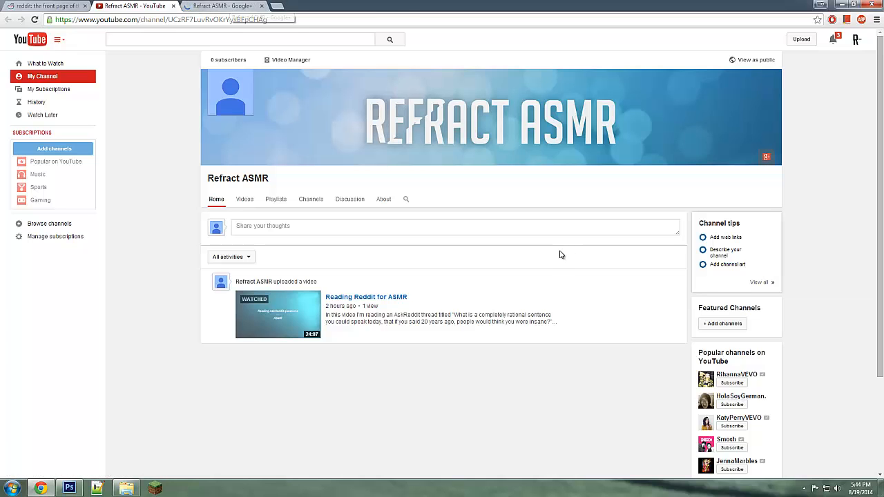
key(ctrl+Tab)
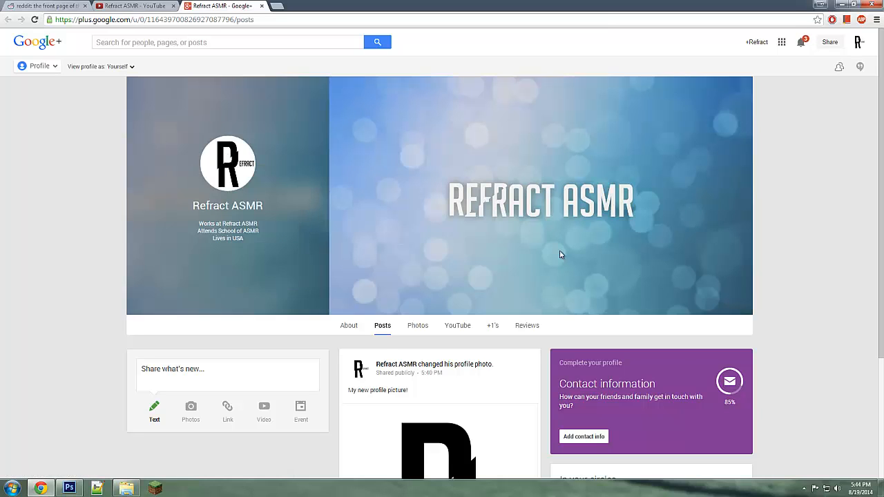
scroll(561, 254, down, 1)
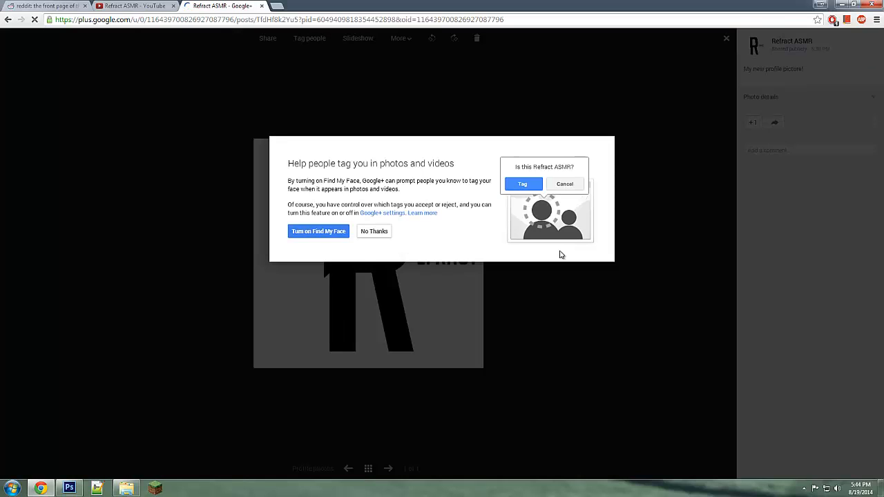
click(374, 232)
right_click(365, 234)
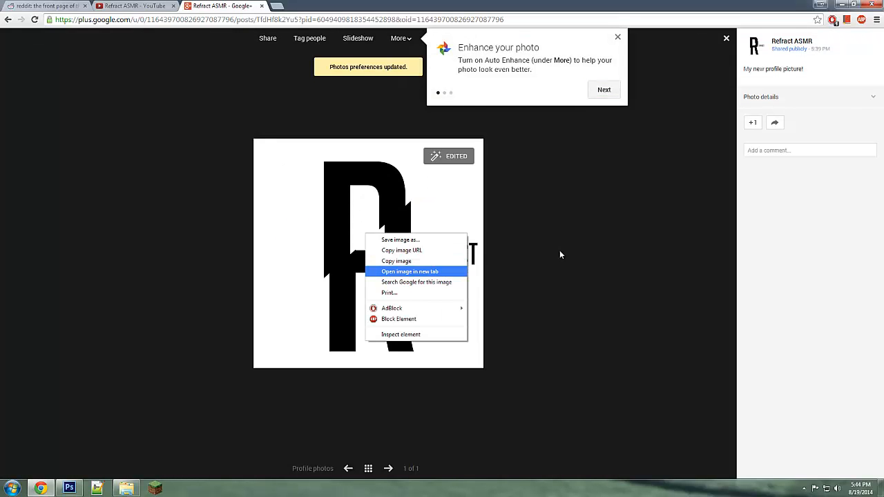
key(Escape)
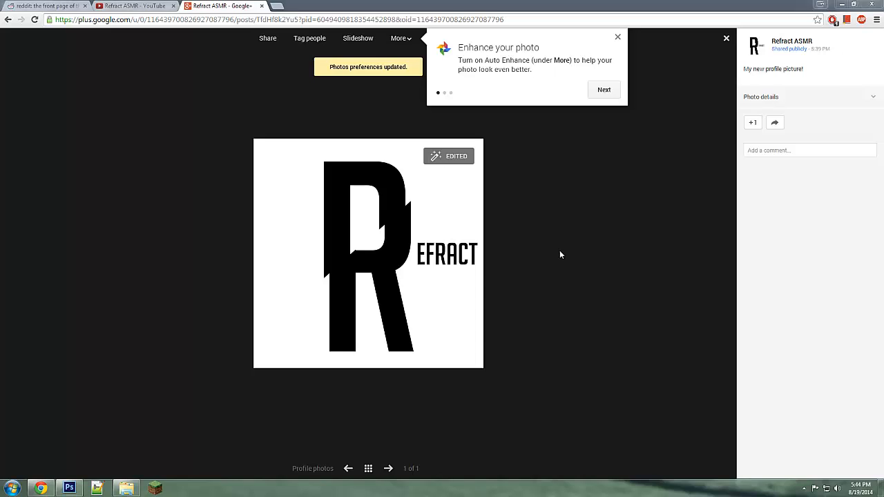
Step: Inspect the channel icon's image element on the YouTube channel page, with the developer tools docked in the browser window
key(ctrl+shift+Tab)
right_click(238, 96)
click(277, 198)
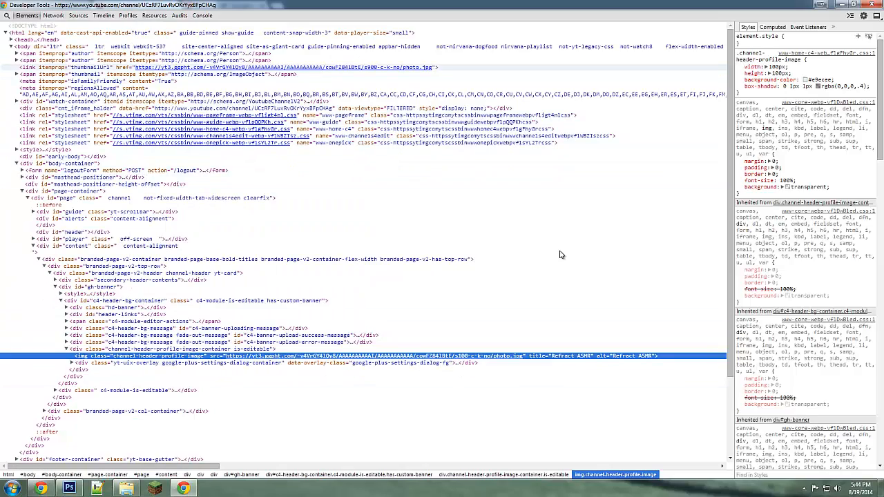
click(876, 16)
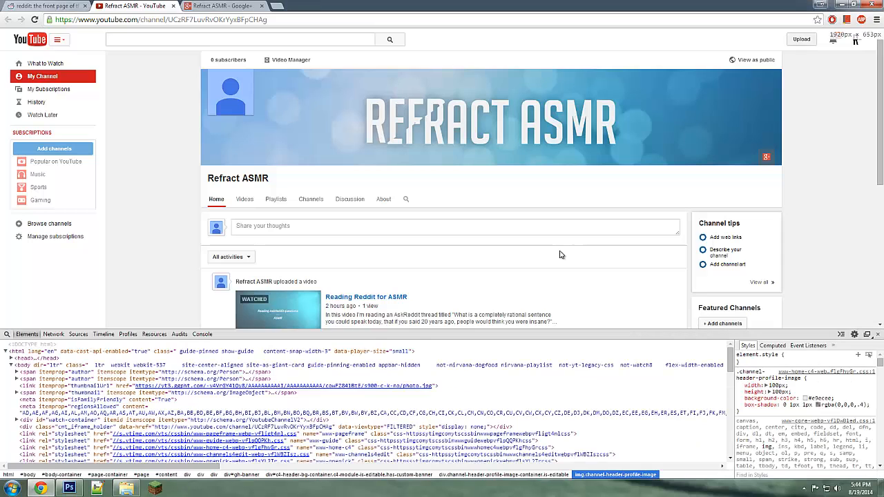
scroll(561, 255, down, 2)
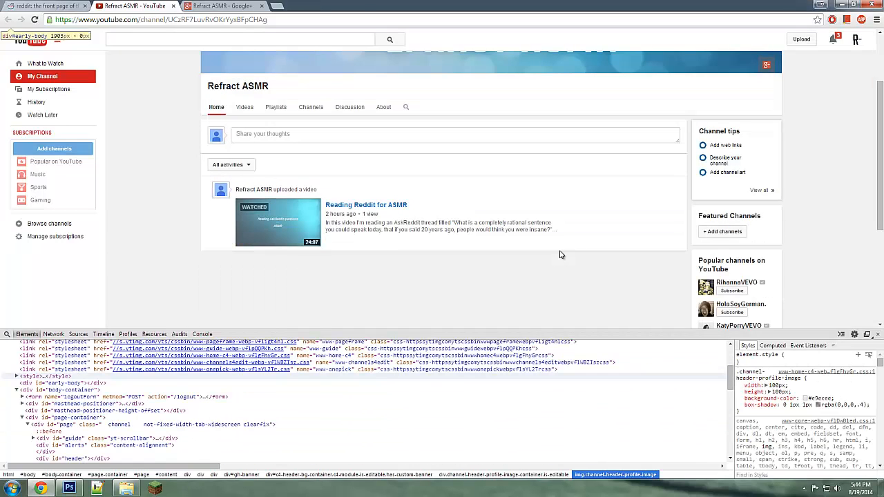
scroll(560, 256, up, 2)
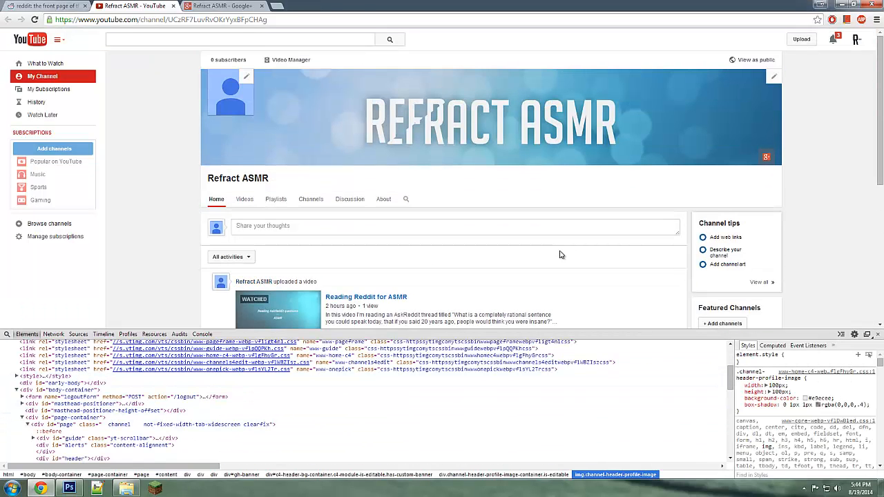
right_click(237, 96)
click(273, 187)
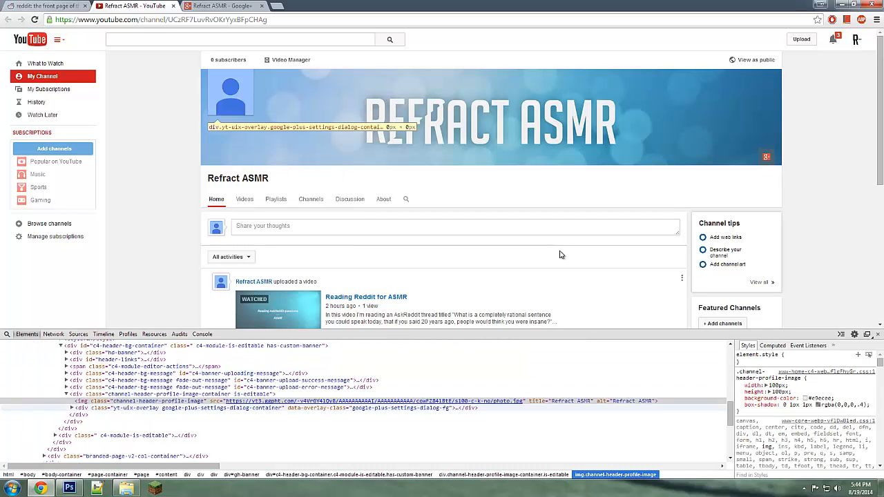
Step: Replace the channel icon's image source in the HTML with the Google+ avatar.png URL and close the developer tools
right_click(327, 401)
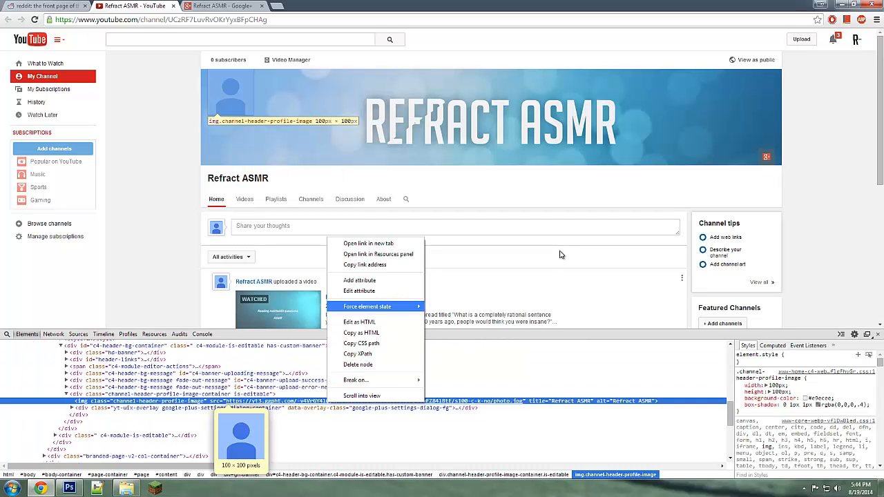
key(Return)
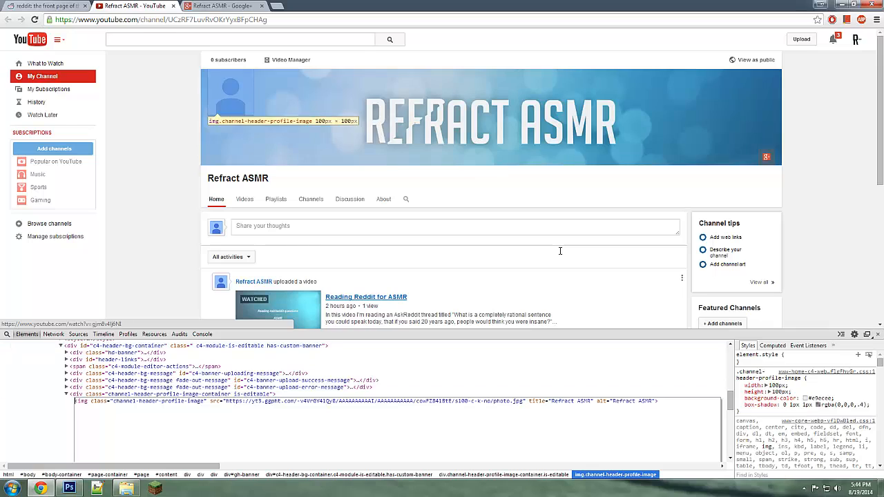
drag(226, 401, 523, 401)
text(https://lh6.googleusercontent.com/-X4NuuM_0iCk/U_PSLbvHCaI/AAAAAAAAACk/1lTXv1Z116c/s499-no/avatar.png)
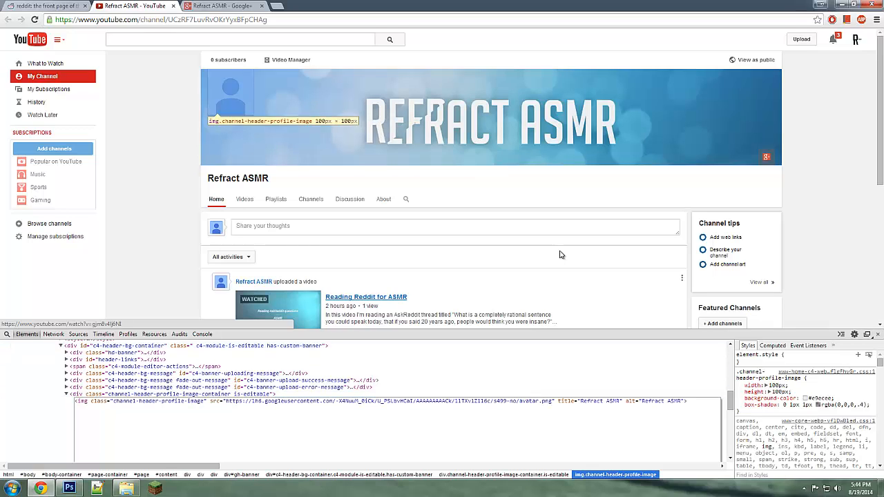
click(560, 253)
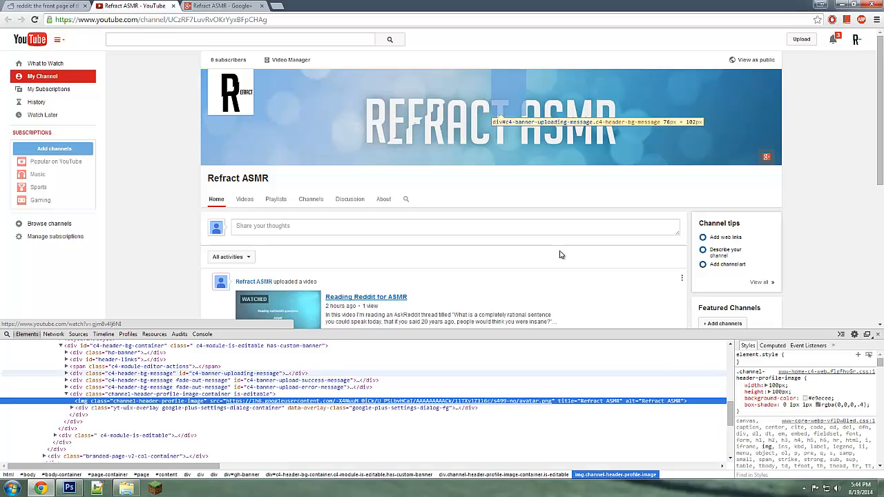
key(F12)
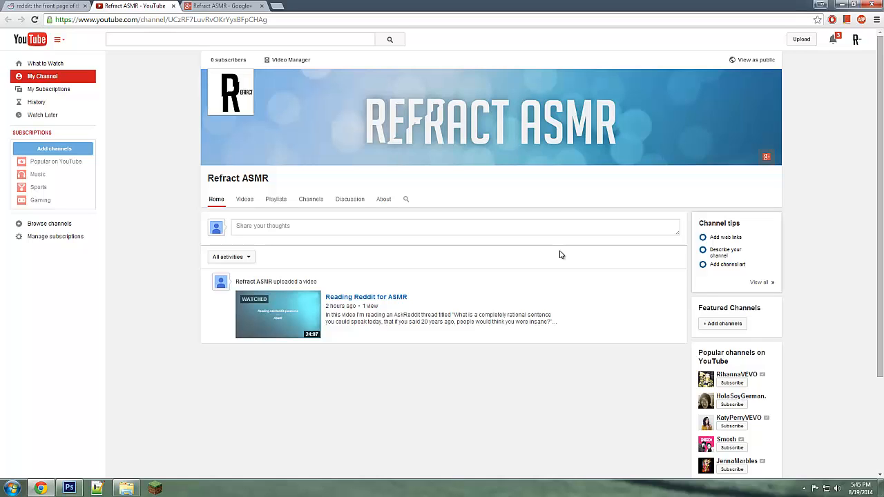
Step: Reload the YouTube channel page to check the real channel icon
key(F5)
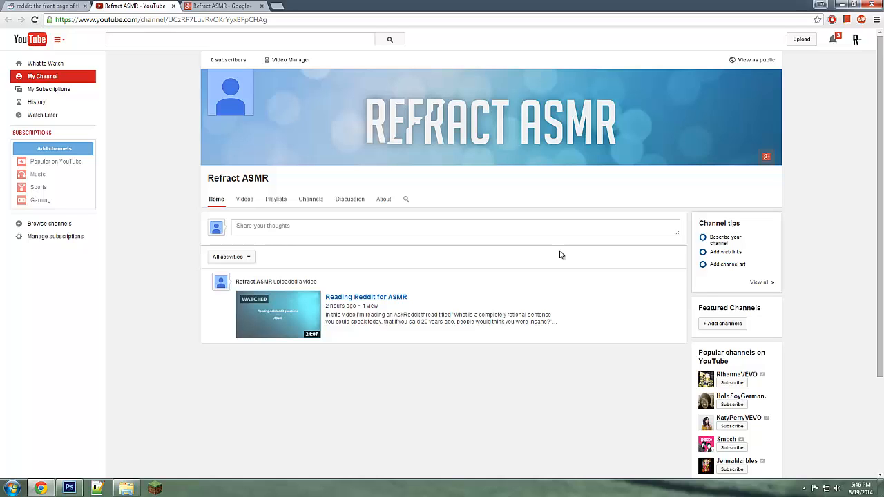
key(F5)
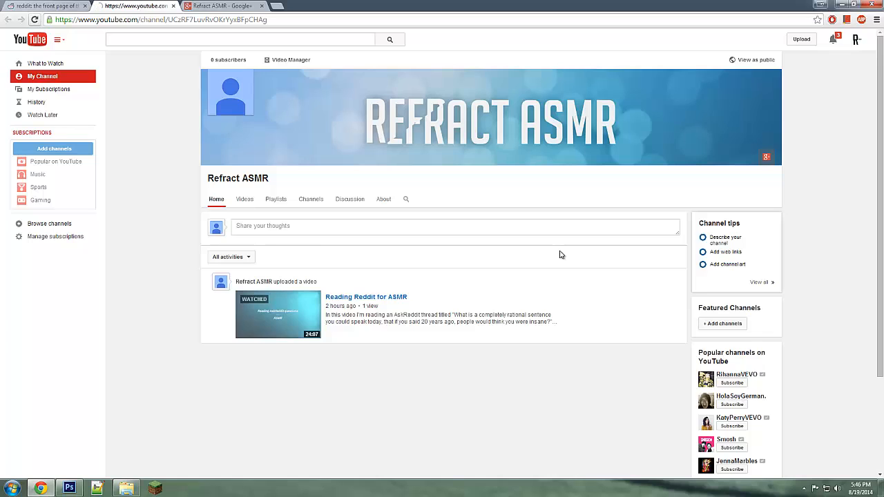